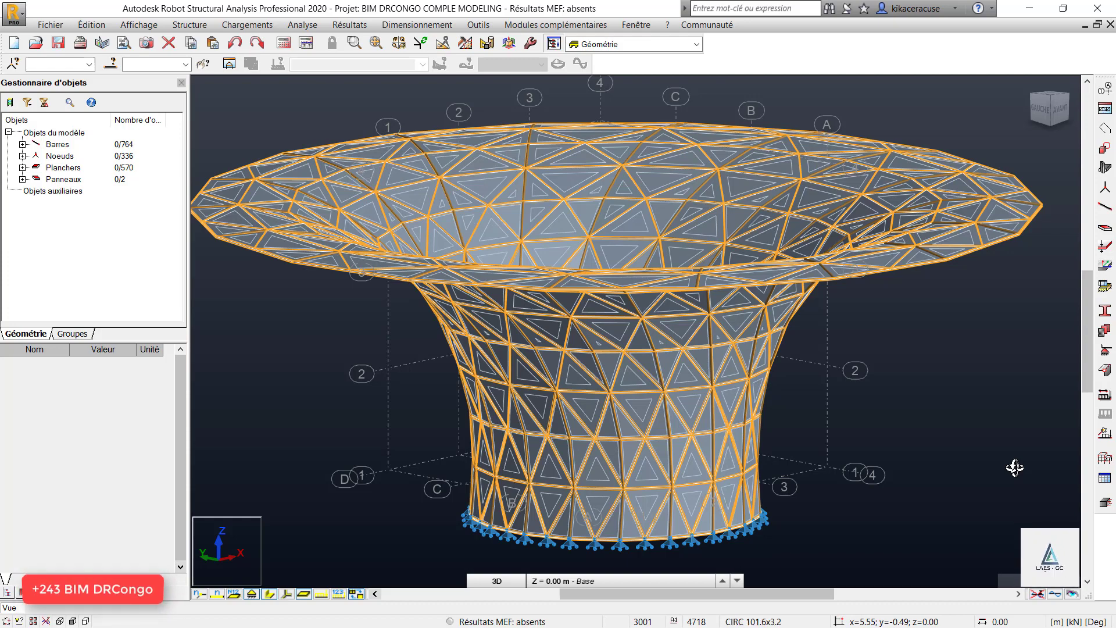
# Examine the triangulated funnel structure from outside and above, including its inner opening and the supported base ring.
pyautogui.moveTo(472, 135); pyautogui.dragTo(626, 299)
pyautogui.scroll(5, 669, 361)
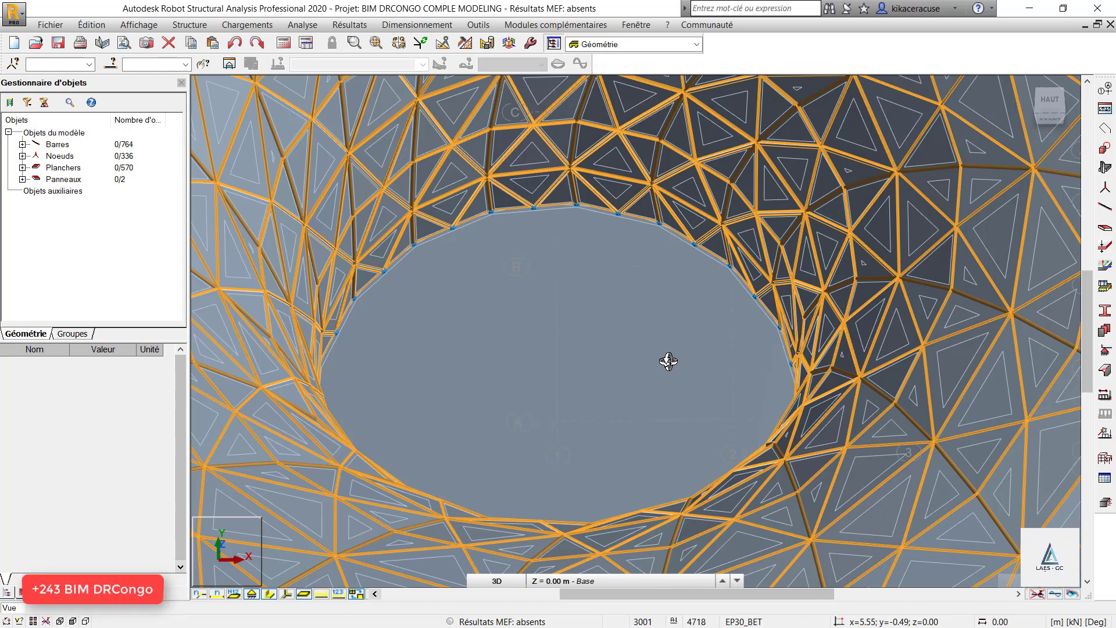
pyautogui.keyDown('shift'); pyautogui.moveTo(668, 361); pyautogui.dragTo(643, 386, button='middle'); pyautogui.keyUp('shift')
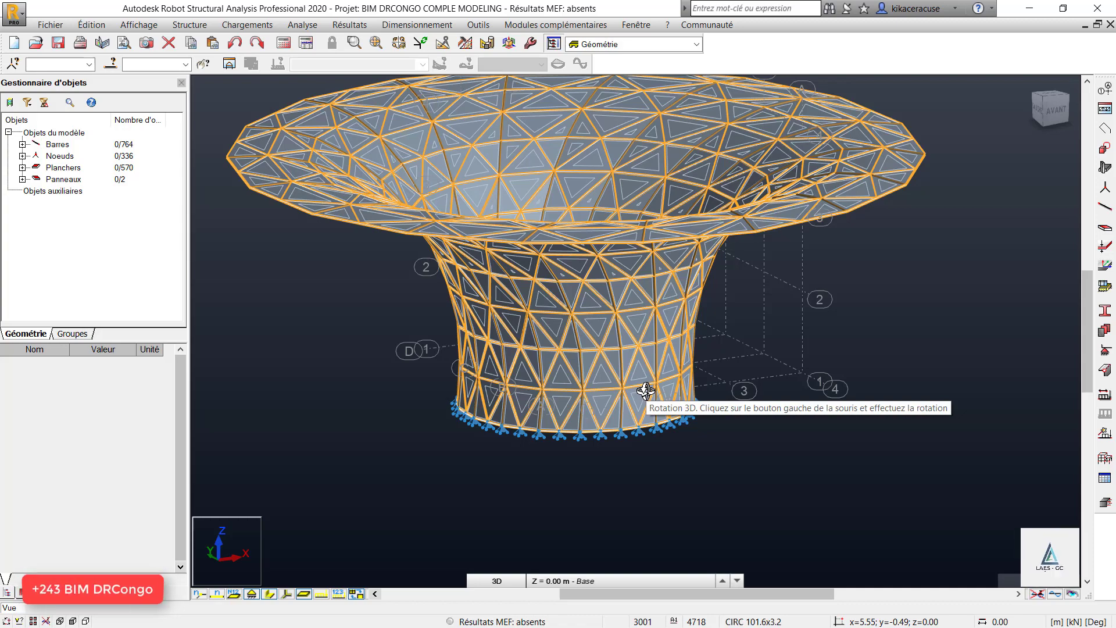
pyautogui.scroll(3, 541, 444)
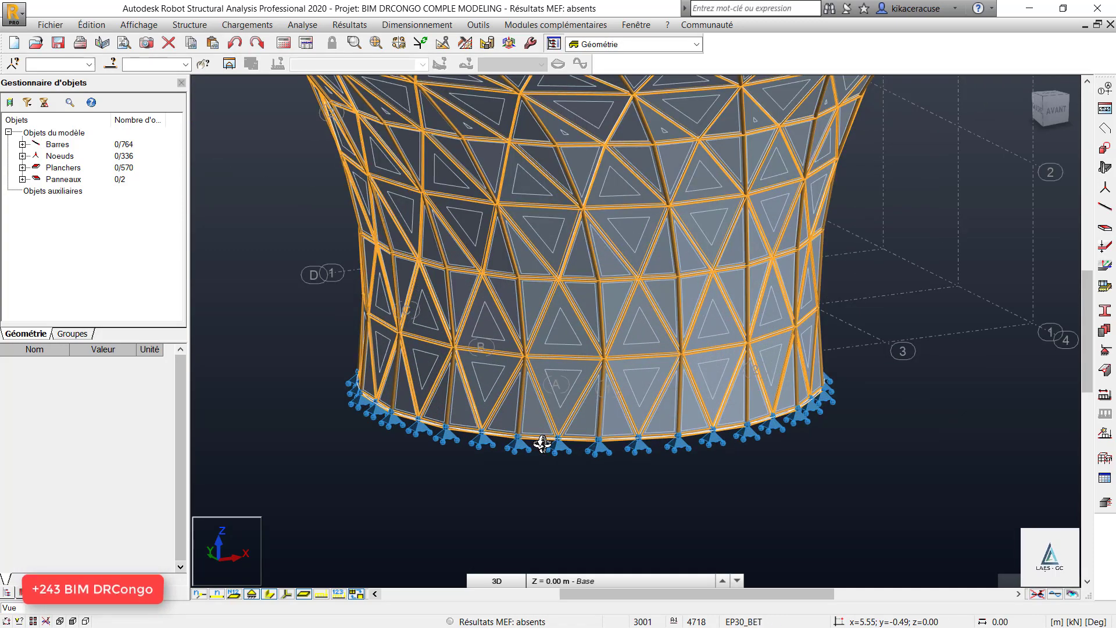
pyautogui.scroll(3, 583, 376)
pyautogui.scroll(-3, 558, 459)
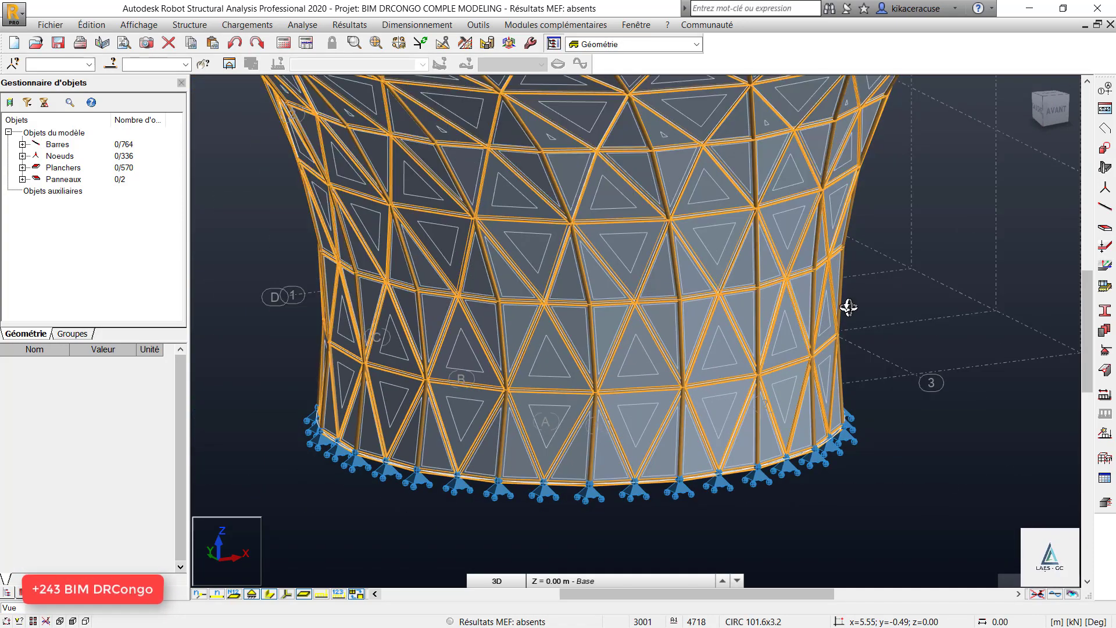
pyautogui.keyDown('shift'); pyautogui.moveTo(849, 307); pyautogui.dragTo(817, 357, button='middle'); pyautogui.keyUp('shift')
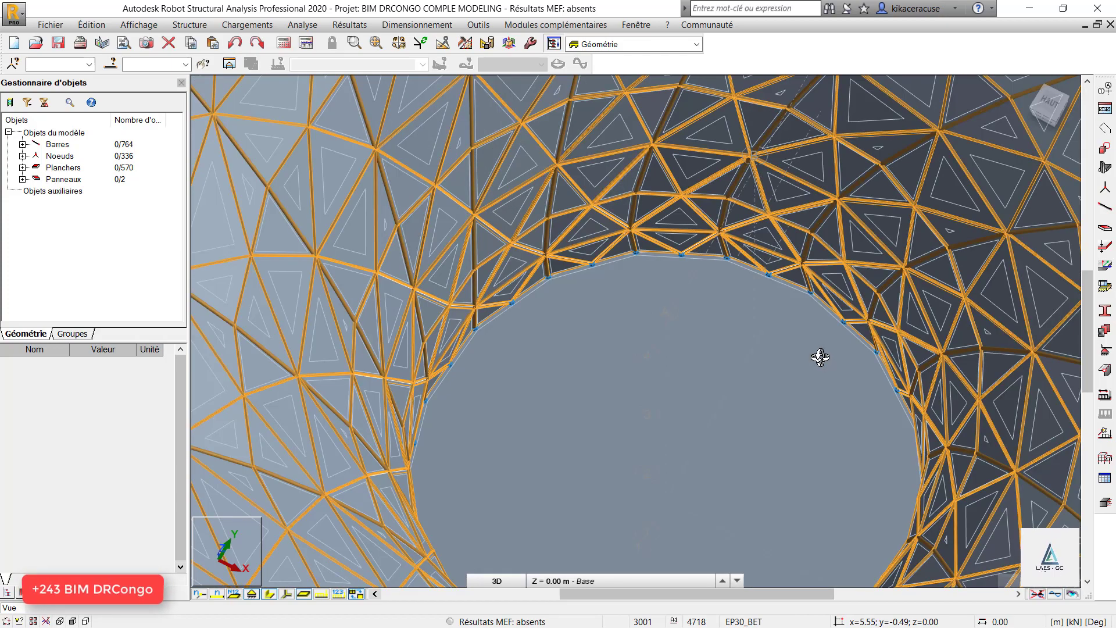
pyautogui.scroll(3, 473, 166)
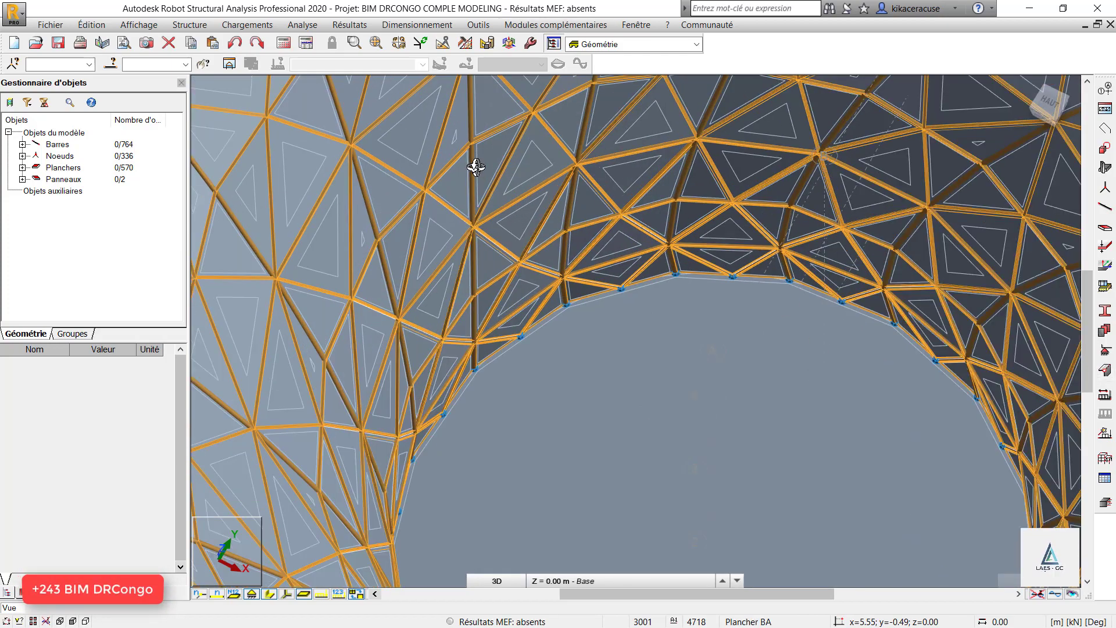
pyautogui.keyDown('shift'); pyautogui.moveTo(493, 382); pyautogui.dragTo(291, 326, button='middle'); pyautogui.keyUp('shift')
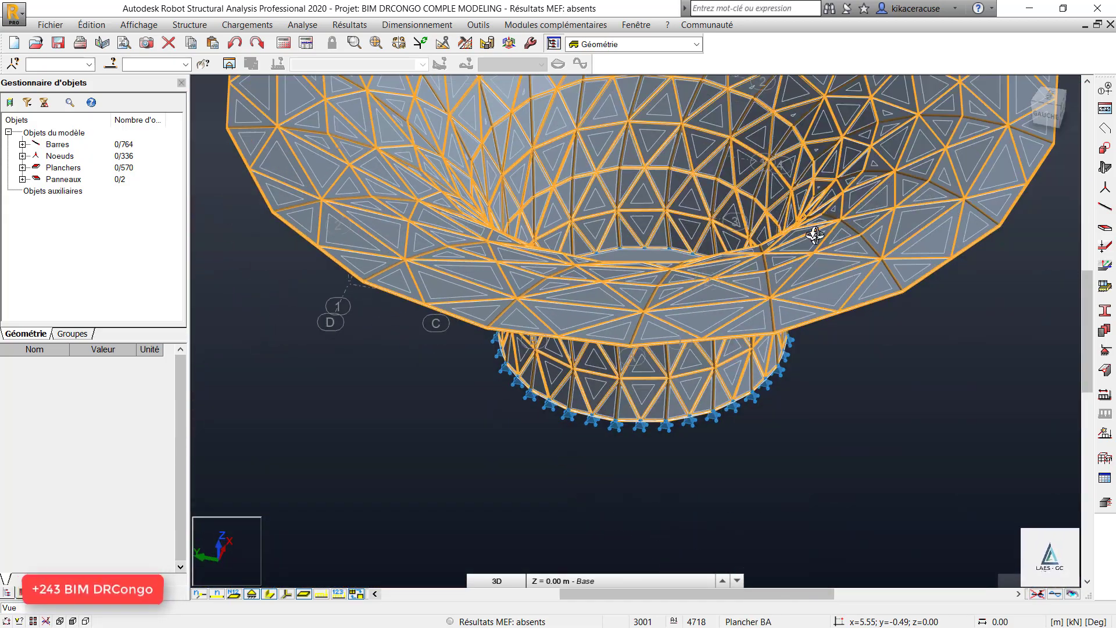
pyautogui.scroll(2, 789, 192)
pyautogui.scroll(-3, 788, 191)
pyautogui.scroll(4, 591, 386)
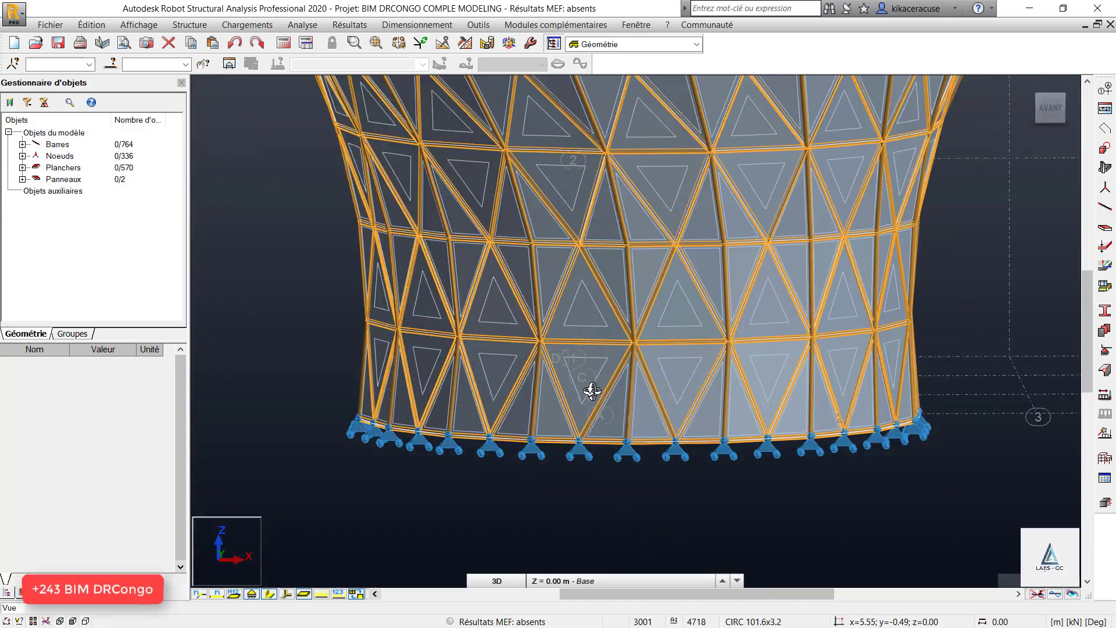
pyautogui.keyDown('shift'); pyautogui.moveTo(696, 312); pyautogui.dragTo(744, 369, button='middle'); pyautogui.keyUp('shift')
pyautogui.scroll(-5, 744, 370)
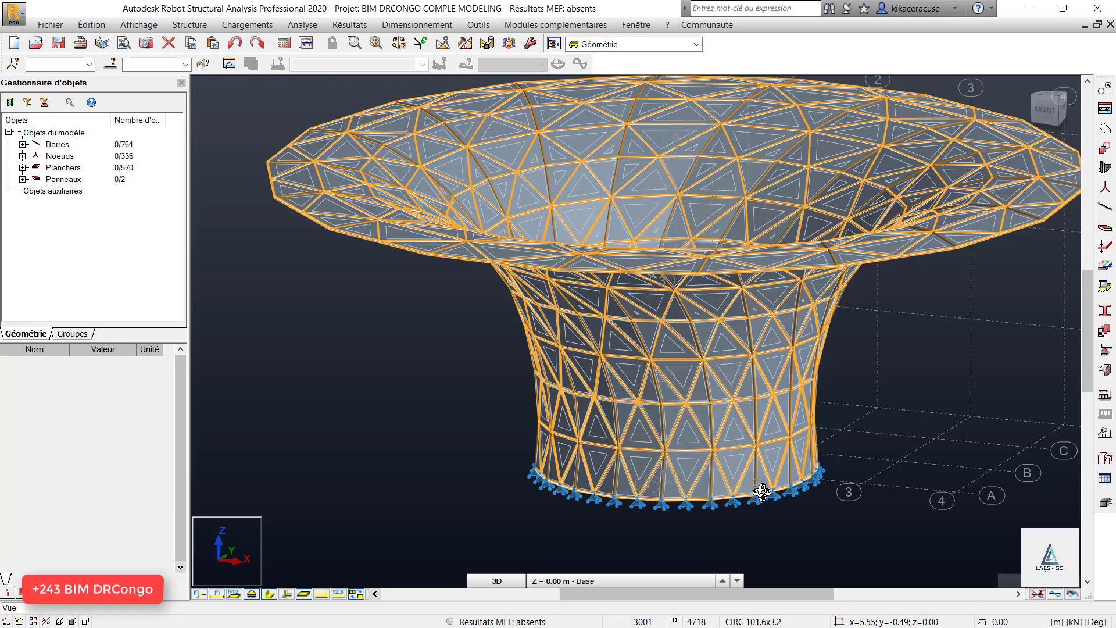
pyautogui.scroll(5, 762, 493)
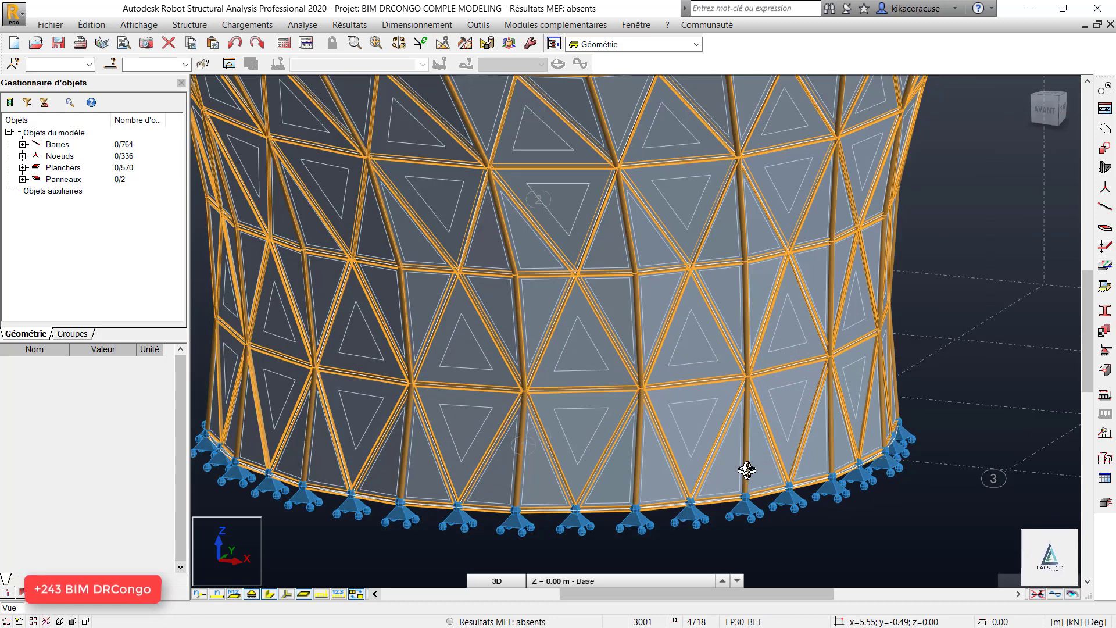
# Select one triangular steel plate in the lowest row, directly above the base supports.
pyautogui.rightClick(656, 468)
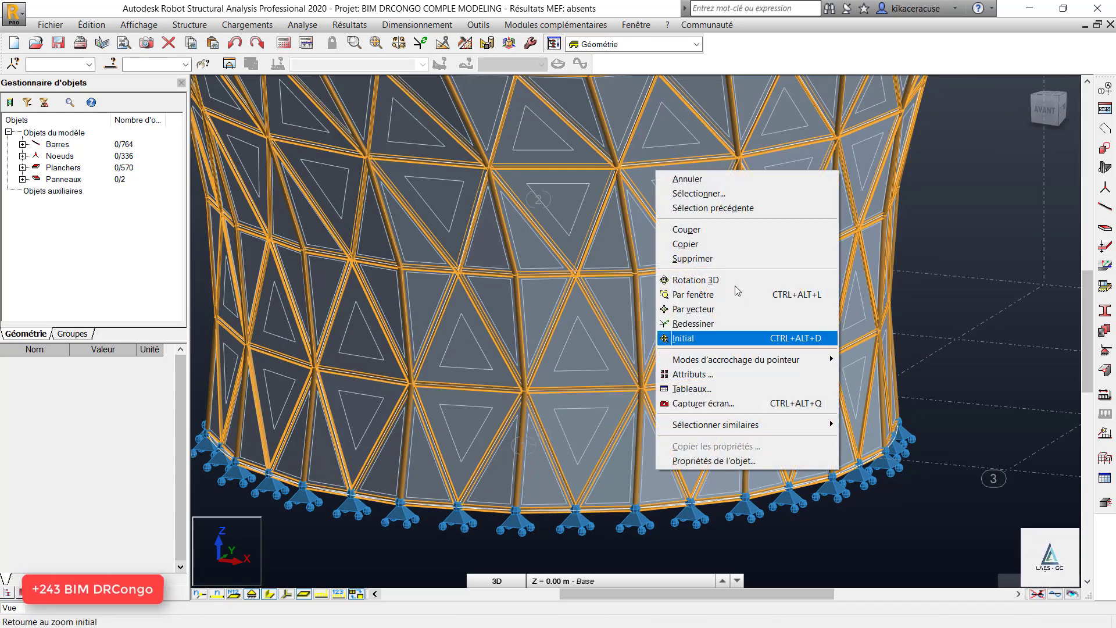
pyautogui.click(704, 195)
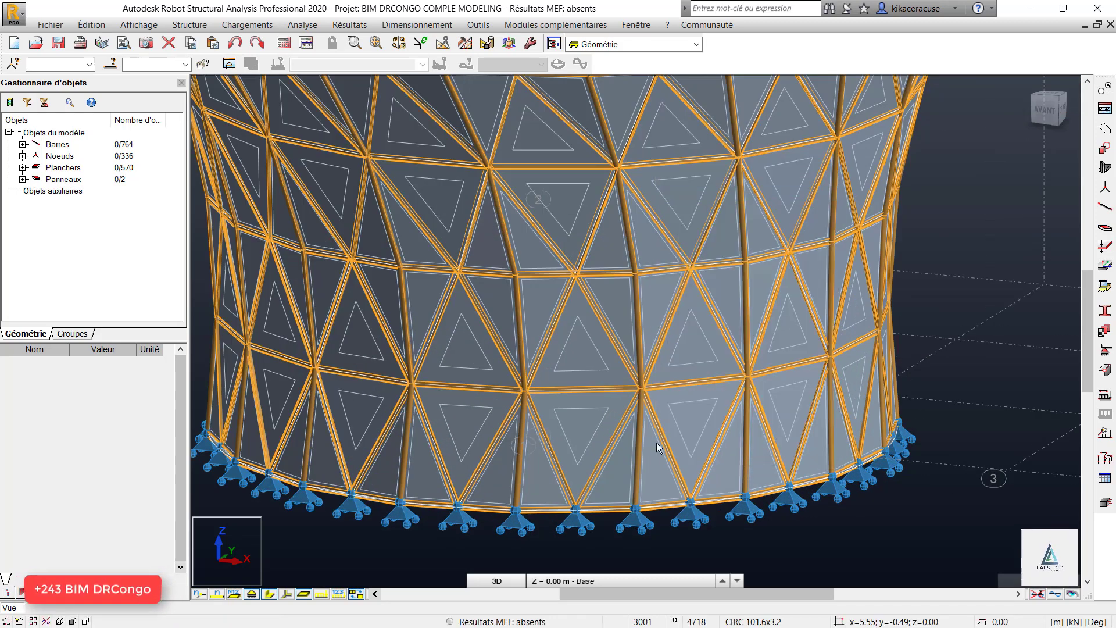
pyautogui.click(652, 473)
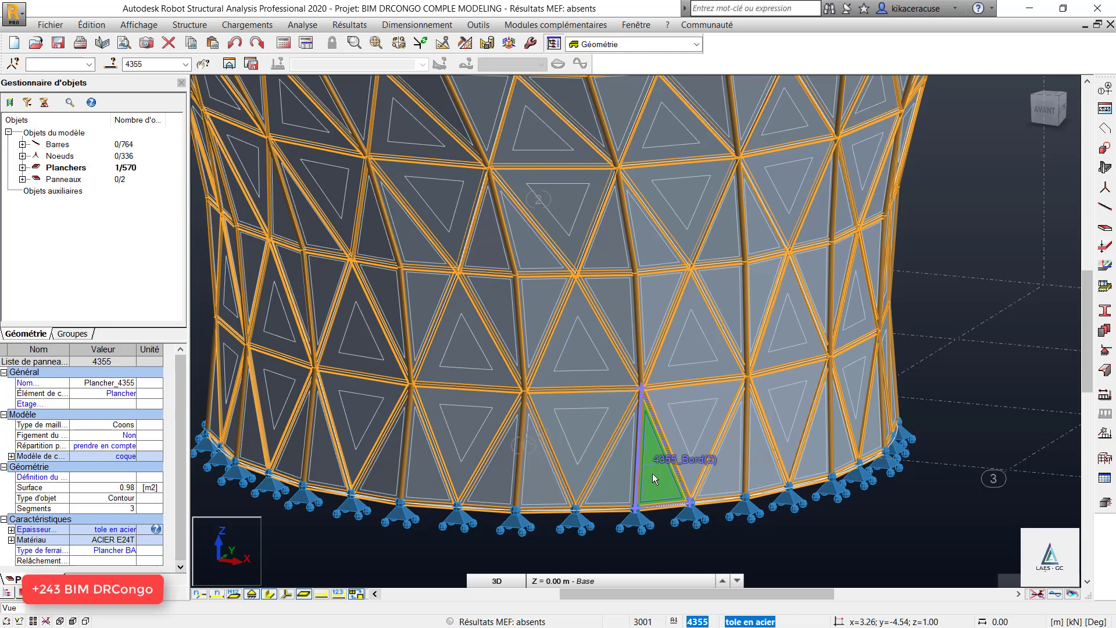
pyautogui.scroll(-1, 652, 520)
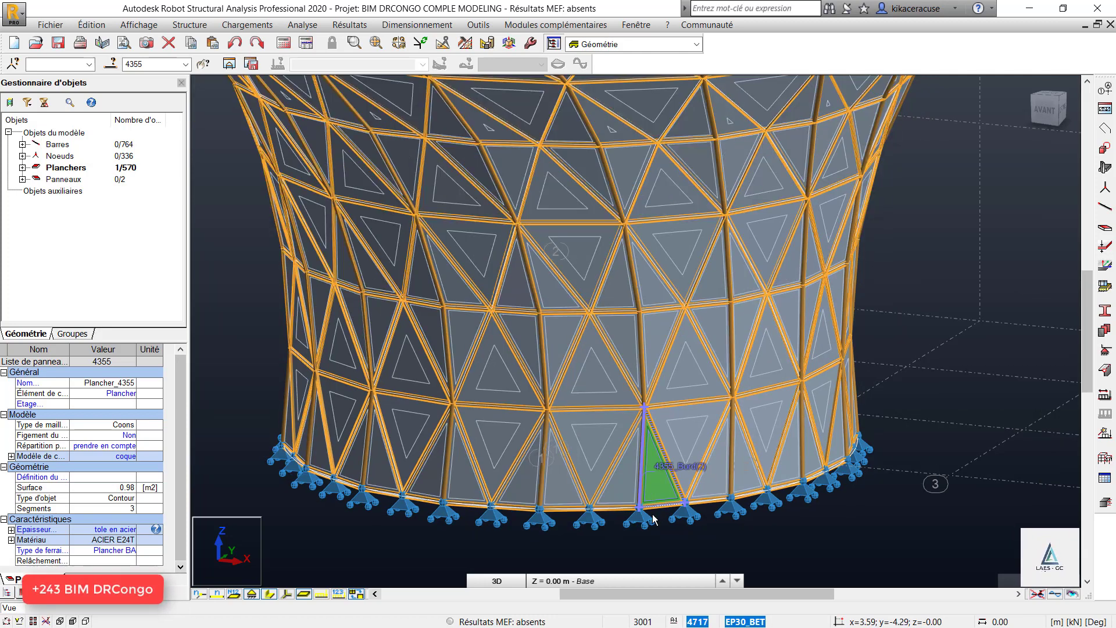
pyautogui.scroll(-1, 652, 519)
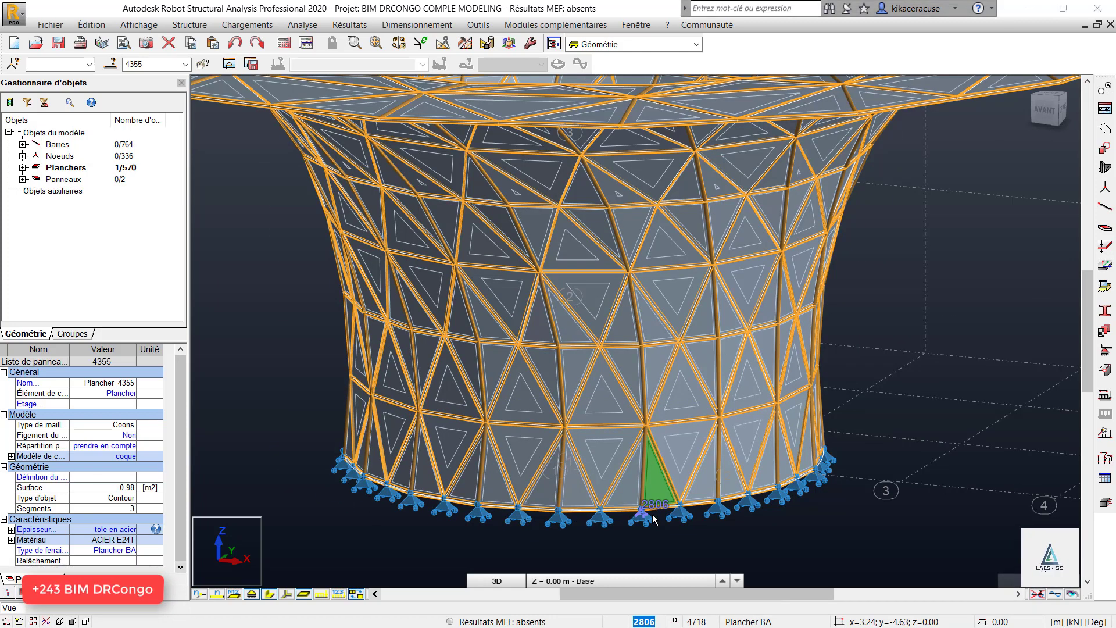
pyautogui.scroll(-2, 591, 414)
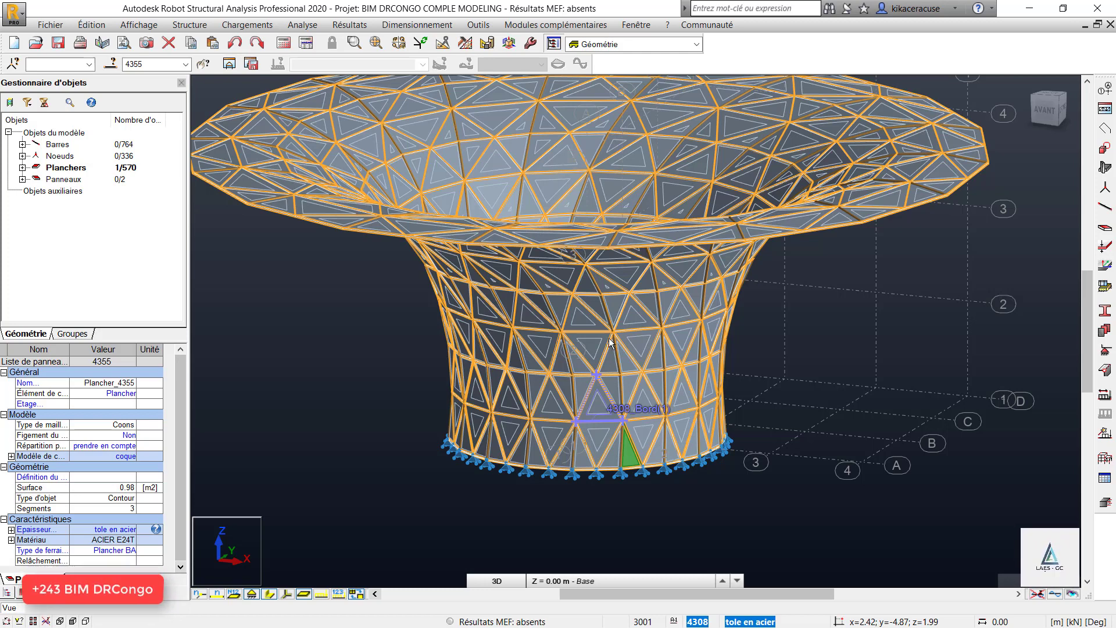
# Examine the bars and plates of the column wall and the inside of the flared upper part.
pyautogui.scroll(2, 610, 343)
pyautogui.scroll(1, 610, 343)
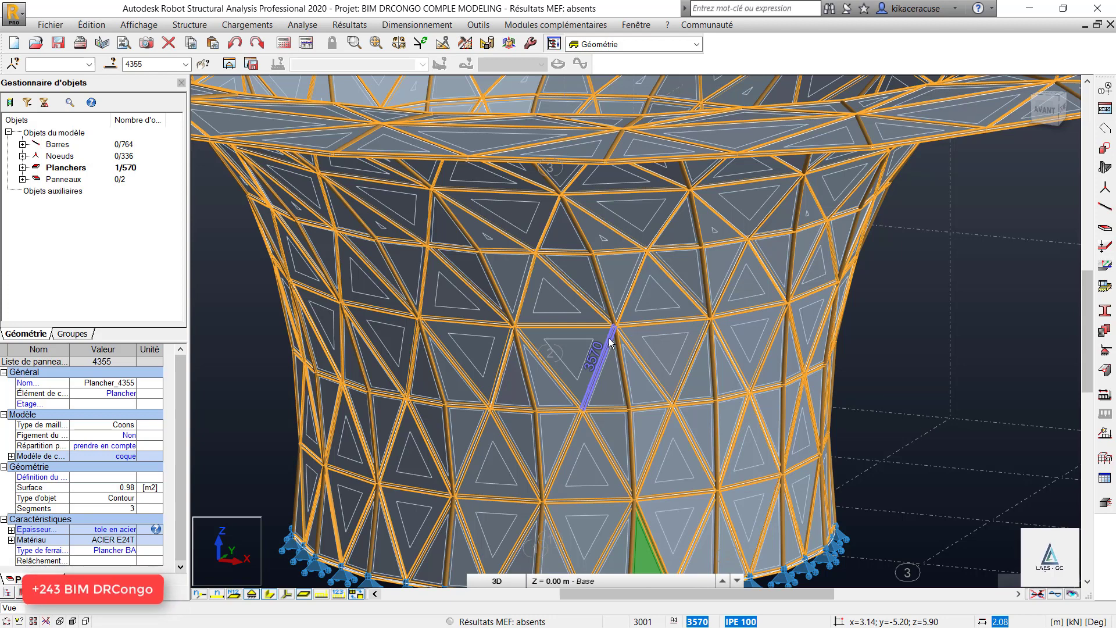
pyautogui.scroll(-3, 636, 296)
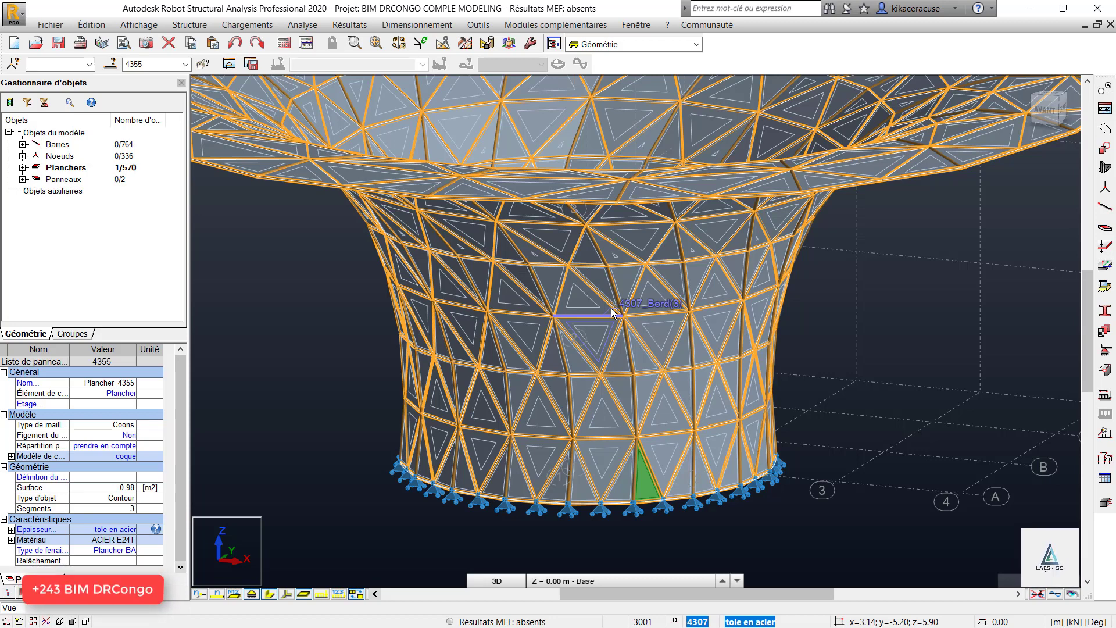
pyautogui.scroll(-2, 678, 477)
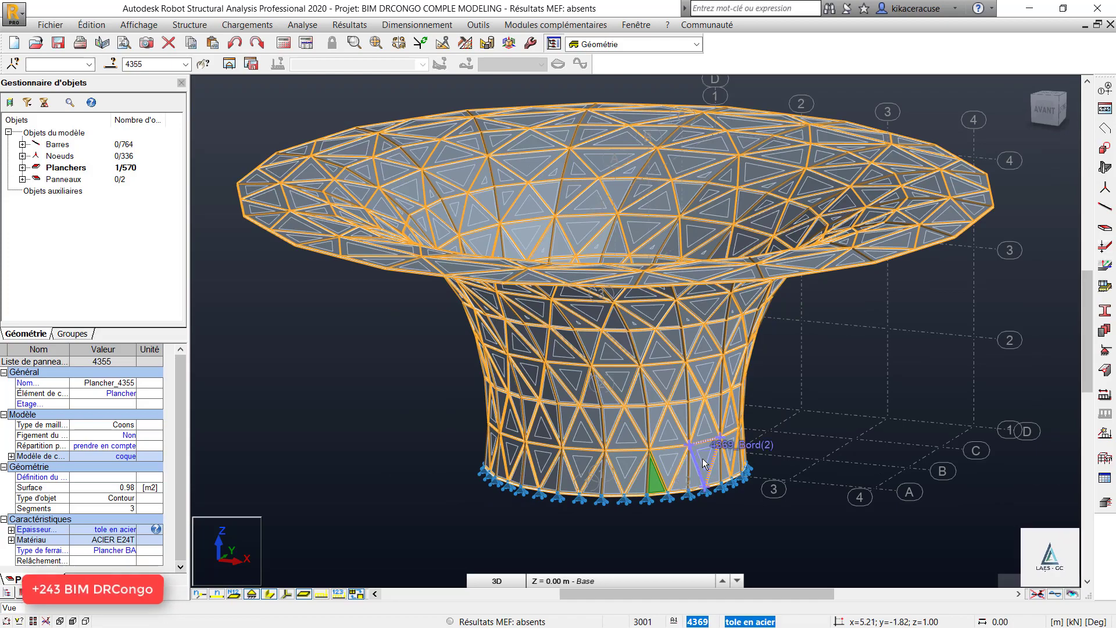
pyautogui.rightClick(996, 267)
pyautogui.click(965, 327)
pyautogui.moveTo(1041, 324); pyautogui.dragTo(889, 299)
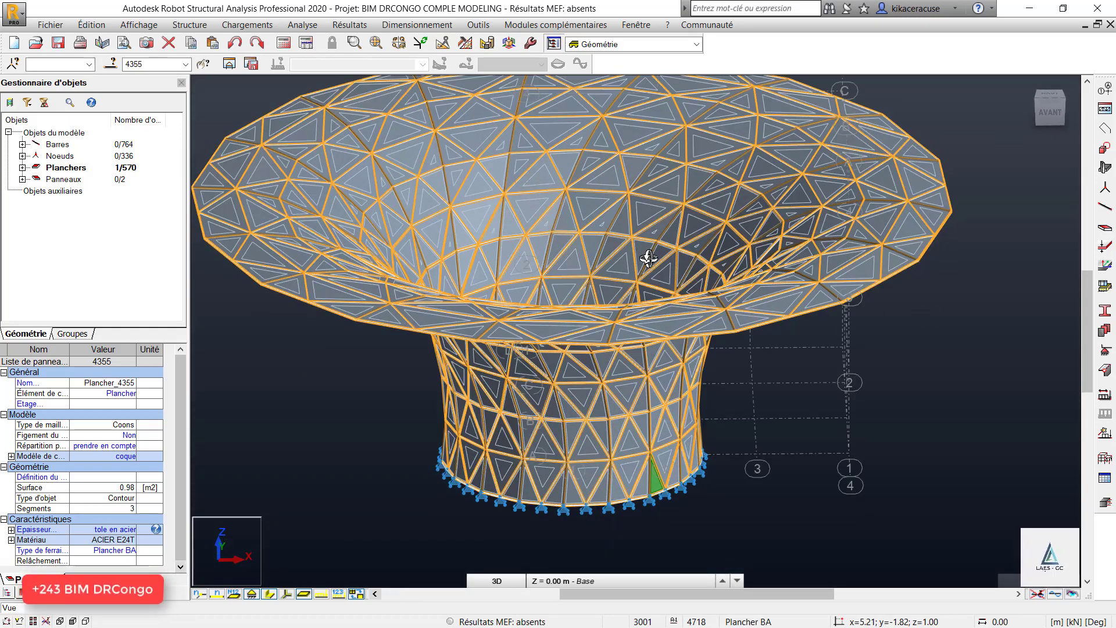
pyautogui.scroll(3, 649, 258)
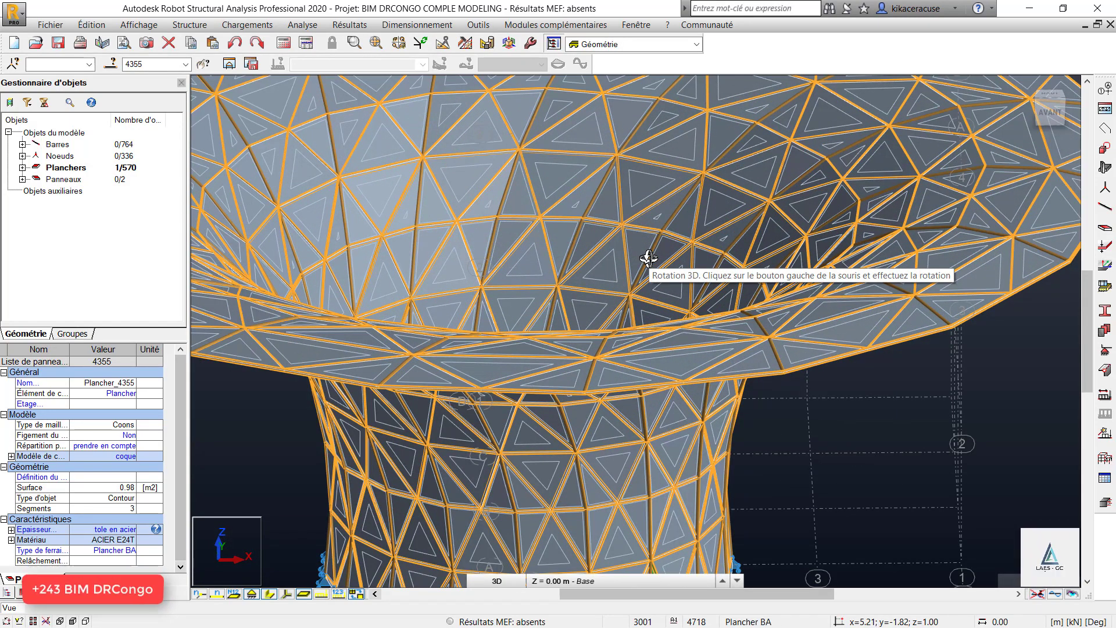
# Switch to the PowerPoint presentation with the presenter's introduction slide.
pyautogui.hotkey('alt', 'Tab')
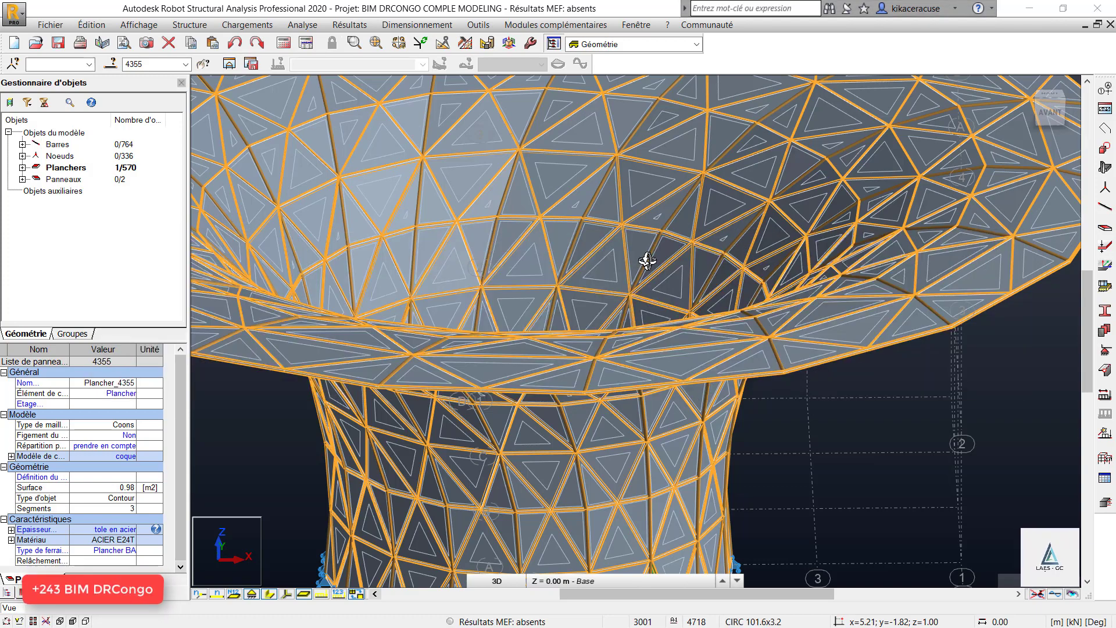
pyautogui.hotkey('alt', 'Tab')
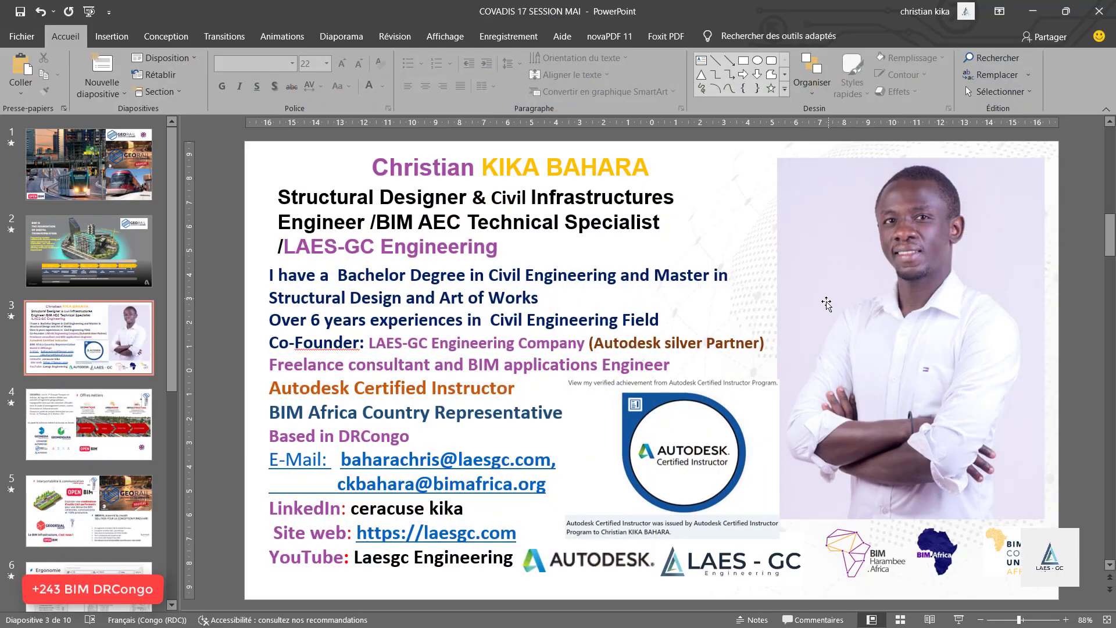
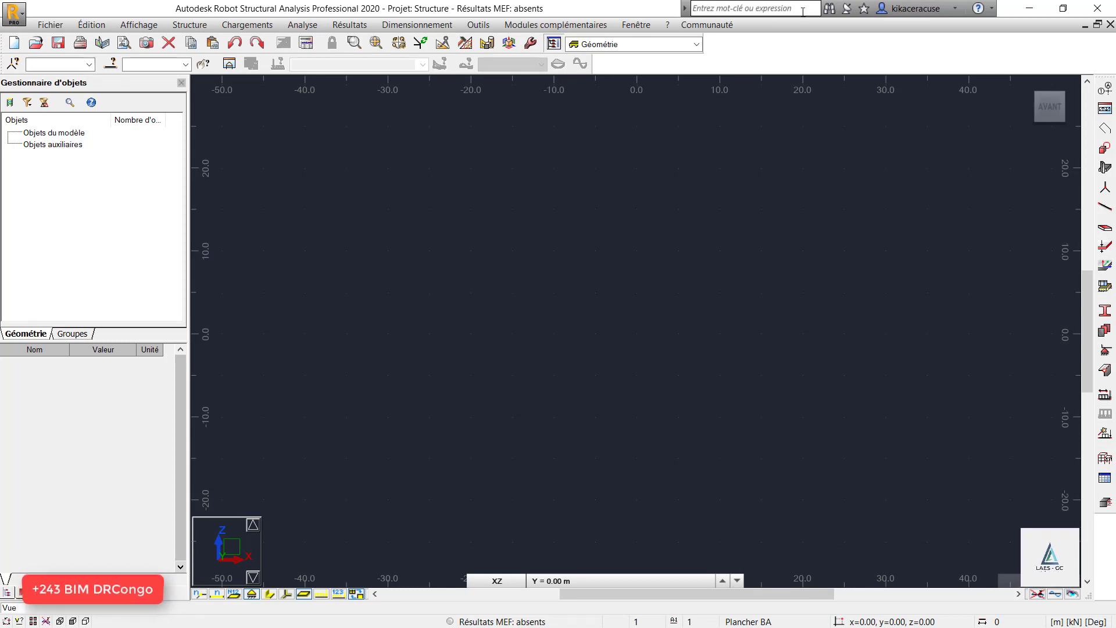
# Add Cartesian construction lines along X, starting at 0.00 m with 3 repetitions.
pyautogui.click(1106, 89)
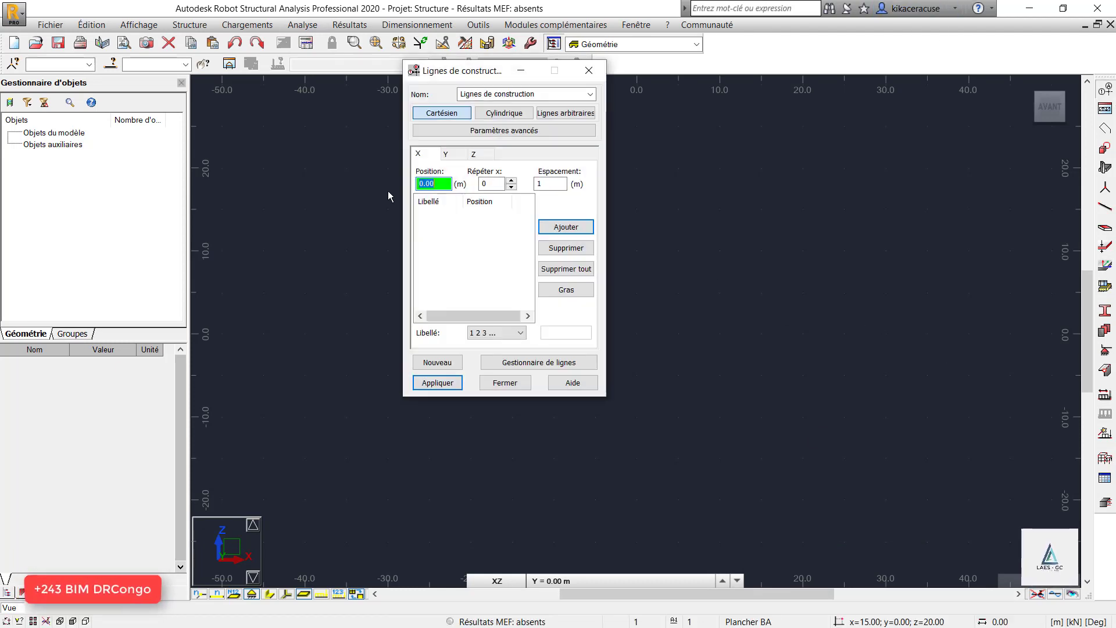
pyautogui.click(504, 184)
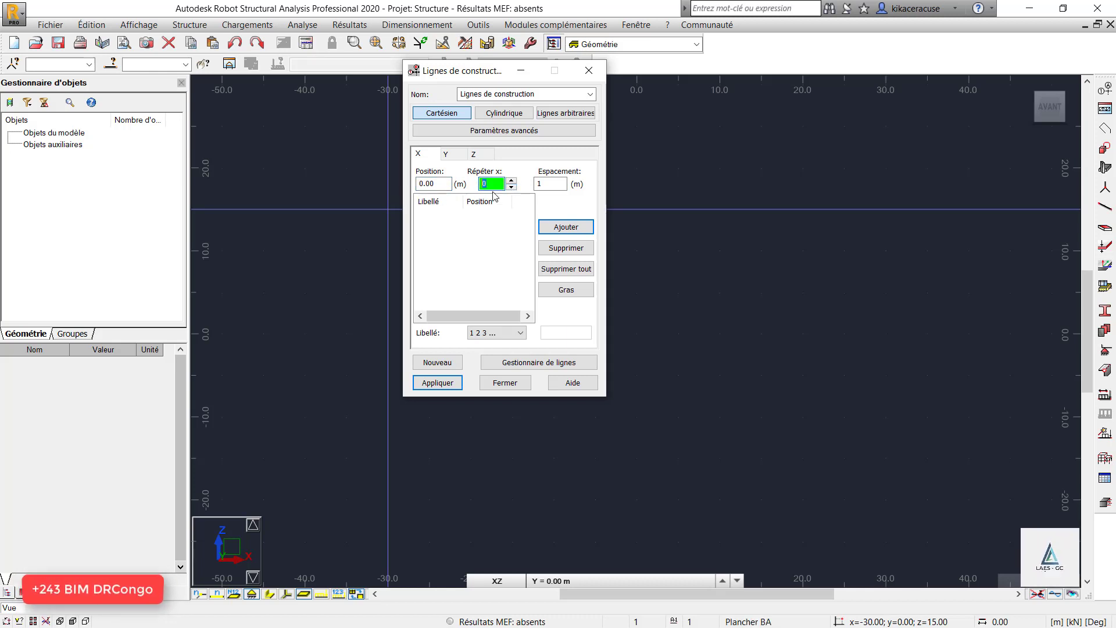
pyautogui.click(551, 183)
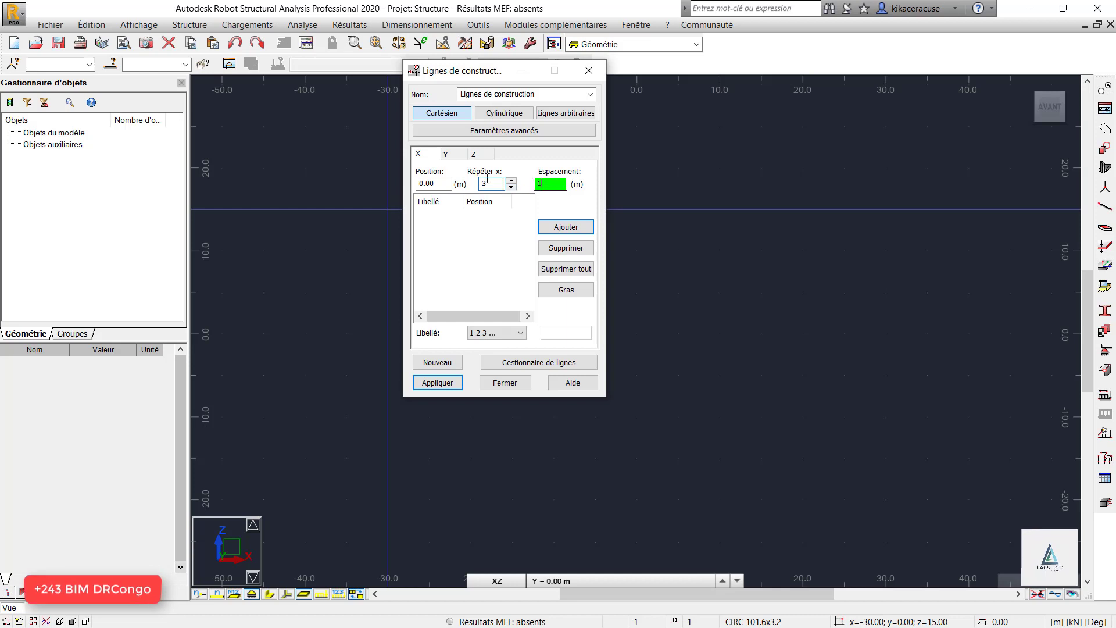
pyautogui.click(575, 231)
# Add construction lines along Y from 0.00 m with 3 repetitions spaced 4 m, and set their label format to Valeur.
pyautogui.click(446, 154)
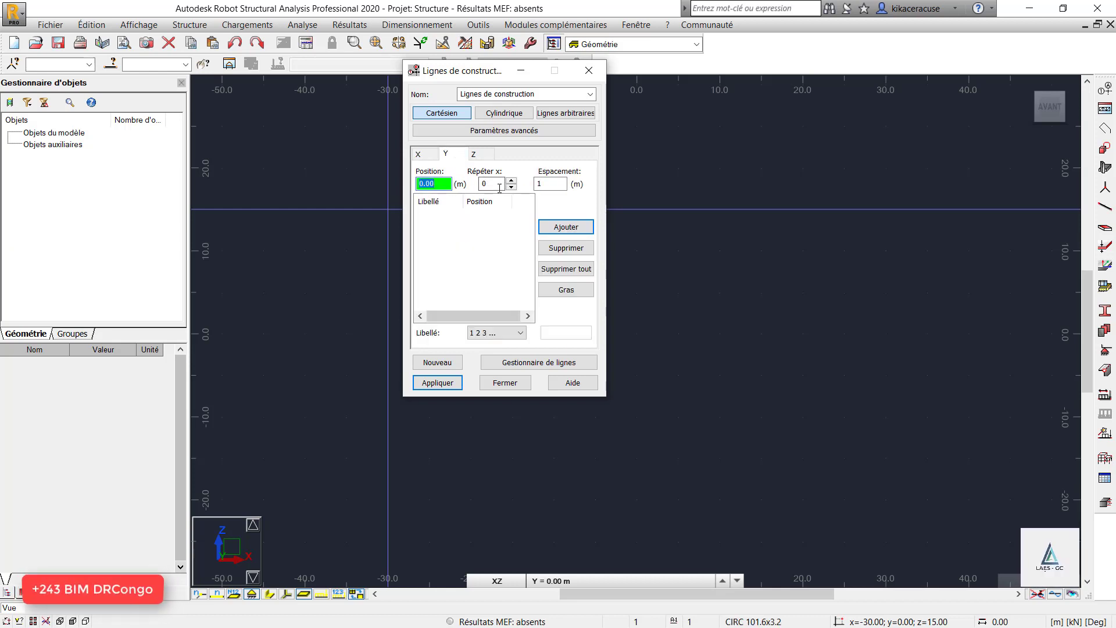
pyautogui.press('Tab')
pyautogui.press('Tab')
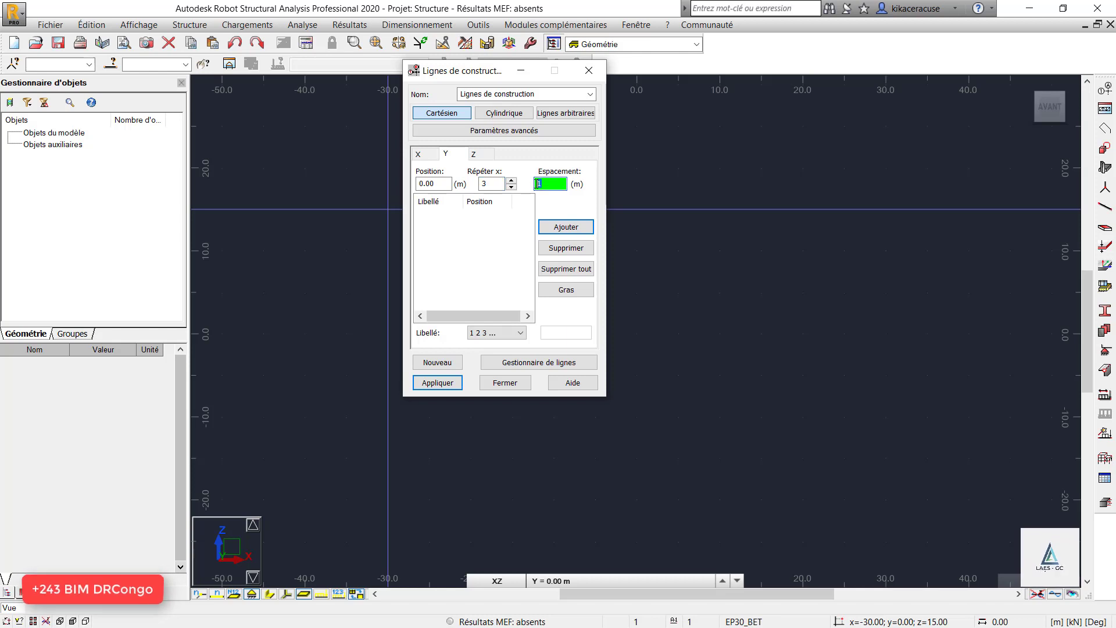
pyautogui.write('4')
pyautogui.click(565, 227)
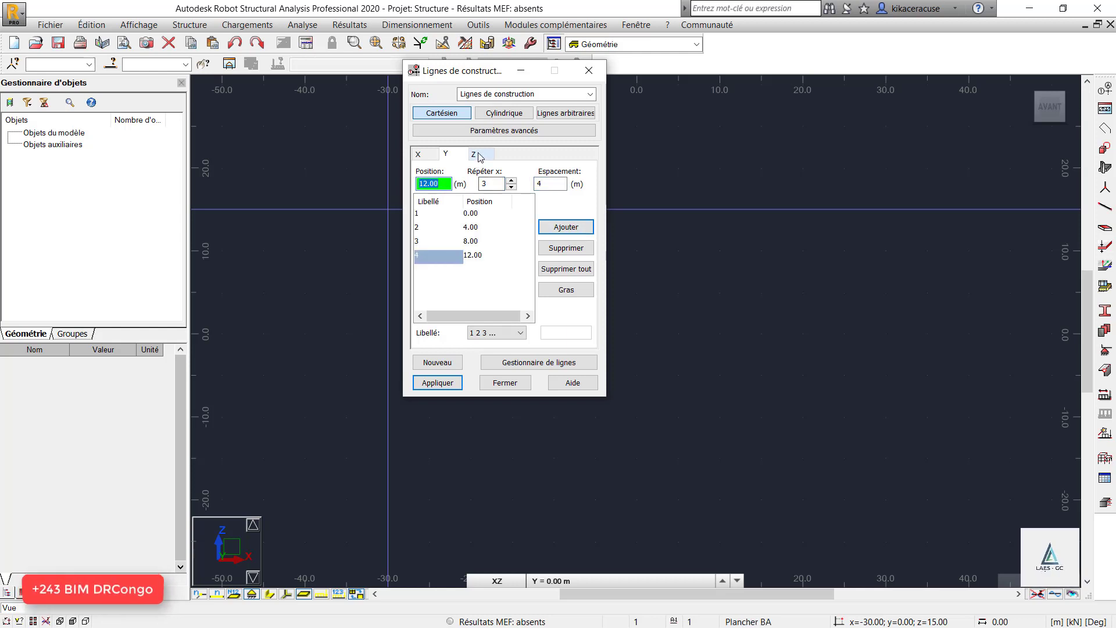
pyautogui.click(491, 332)
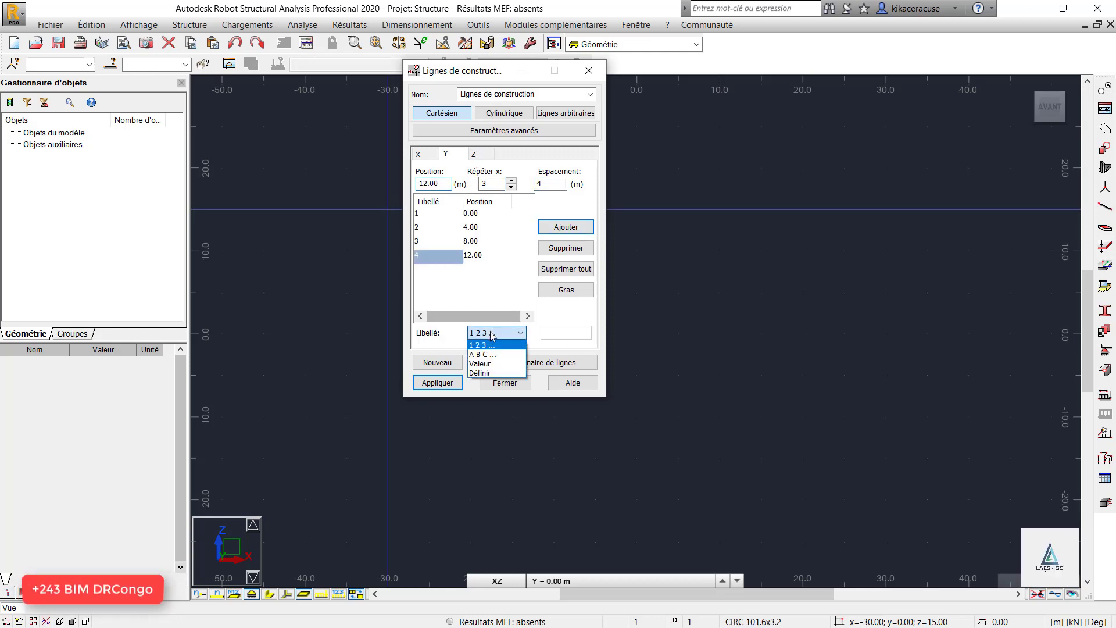
pyautogui.click(490, 364)
# Set the label format of the construction lines along Z to Valeur.
pyautogui.click(477, 155)
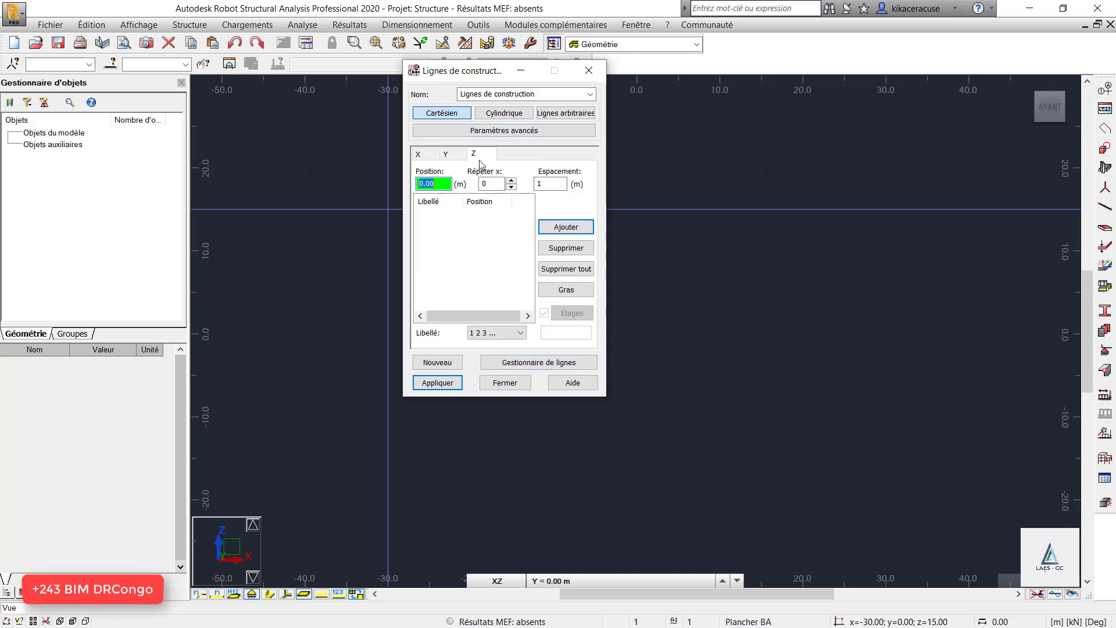
pyautogui.click(500, 333)
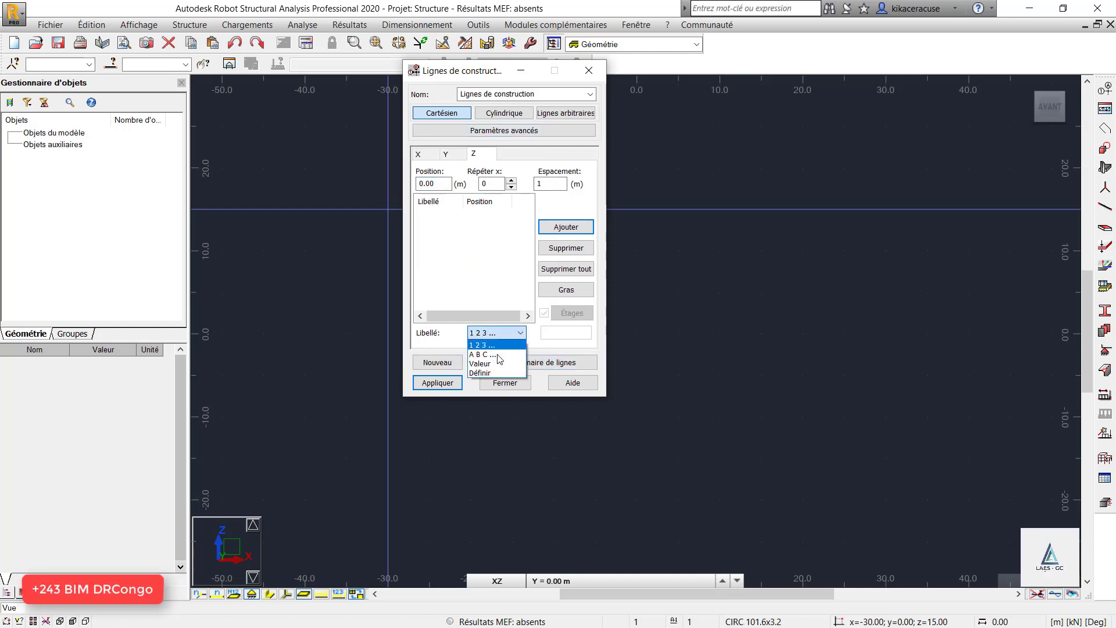
pyautogui.click(490, 364)
# Add construction lines along Z from 0.00 m with 3 repetitions spaced 3 m, and apply the whole construction grid.
pyautogui.doubleClick(491, 184)
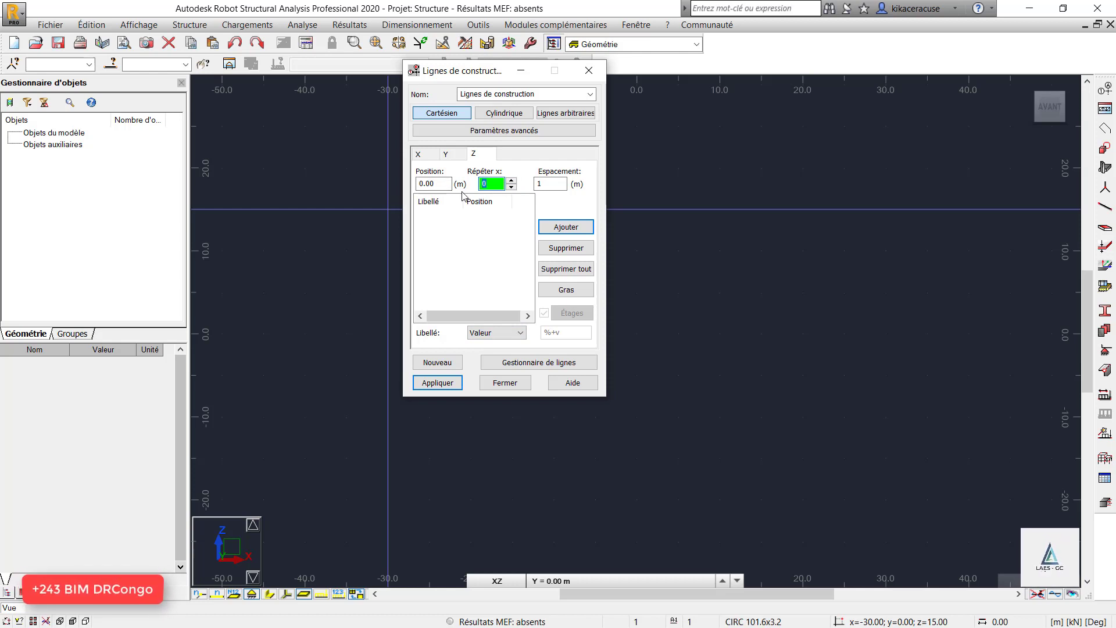
pyautogui.write('4')
pyautogui.press('Tab')
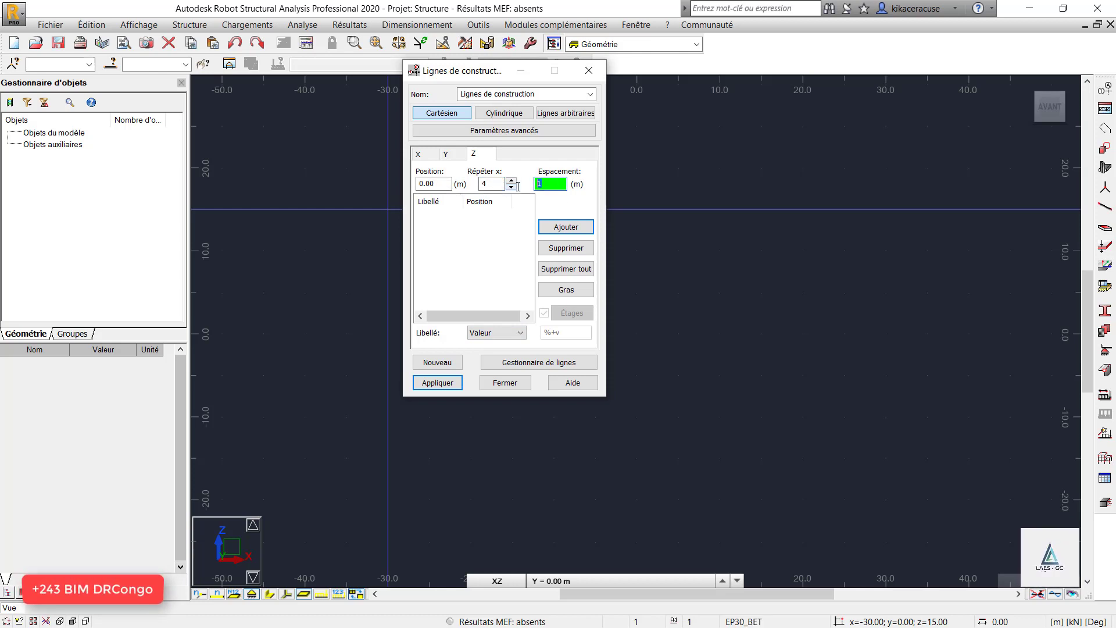
pyautogui.hotkey('shift', 'Tab')
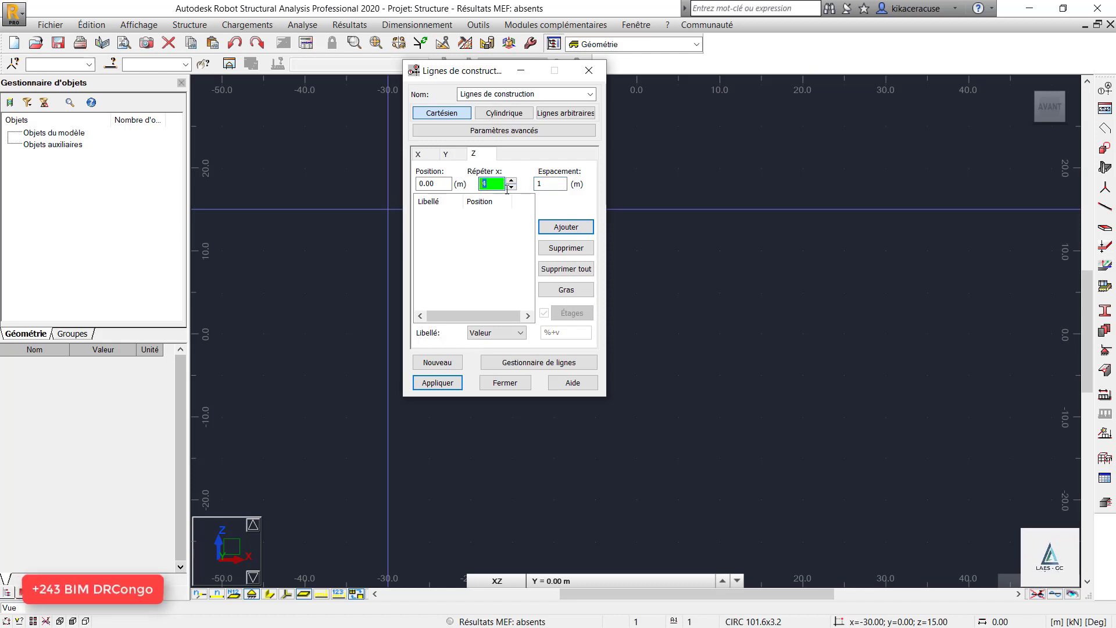
pyautogui.write('3')
pyautogui.press('Tab')
pyautogui.write('3')
pyautogui.click(566, 226)
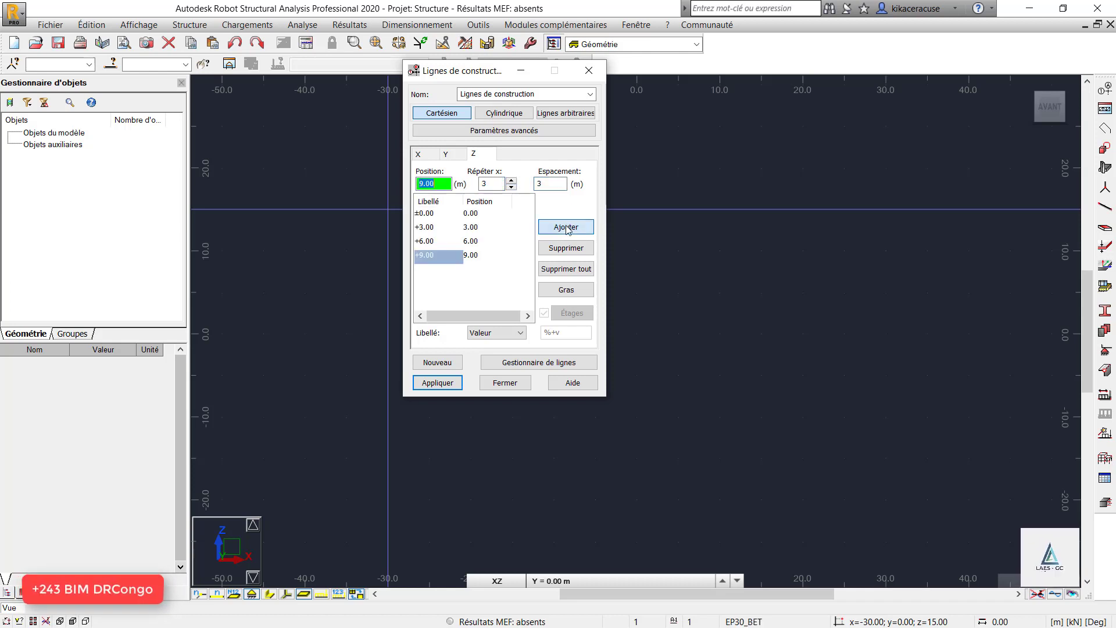
pyautogui.click(437, 383)
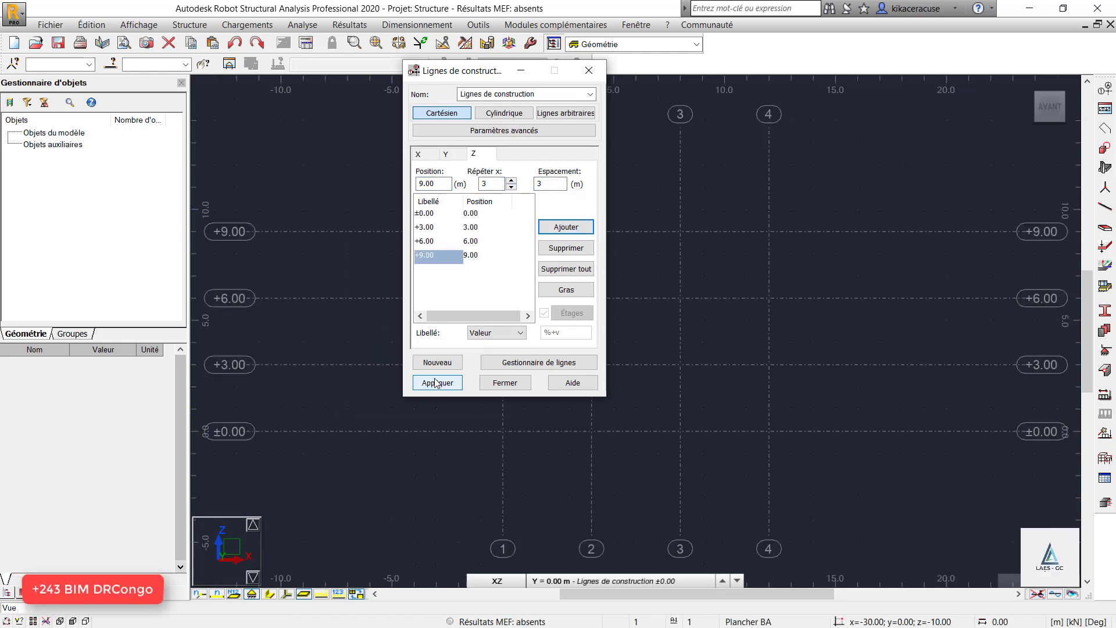
pyautogui.click(589, 70)
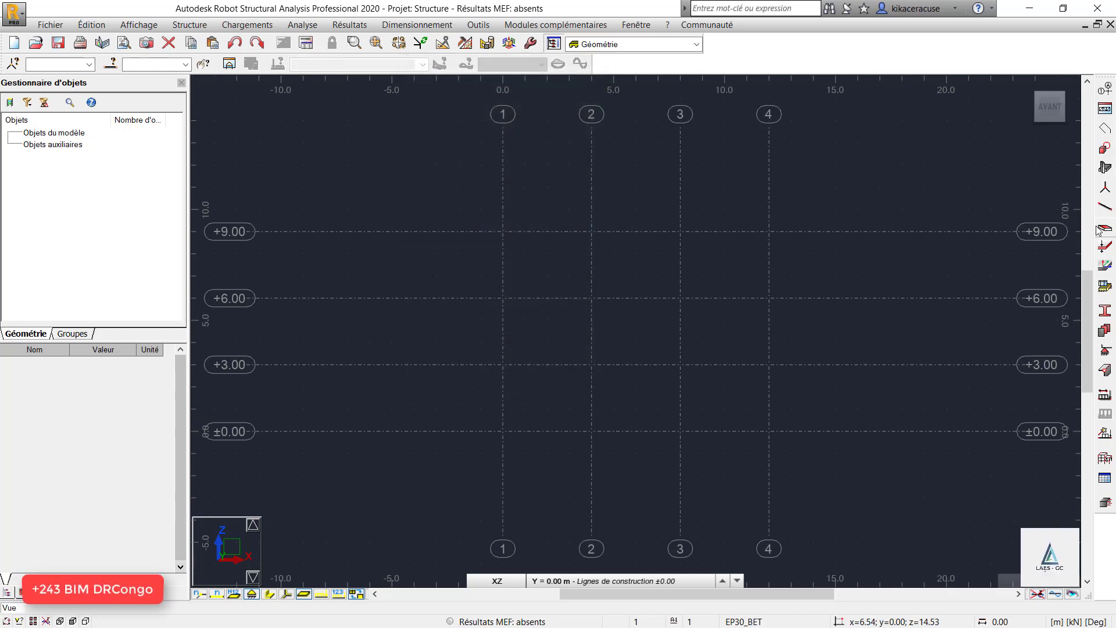
# Set the section for new bars to IPE 100.
pyautogui.click(1104, 209)
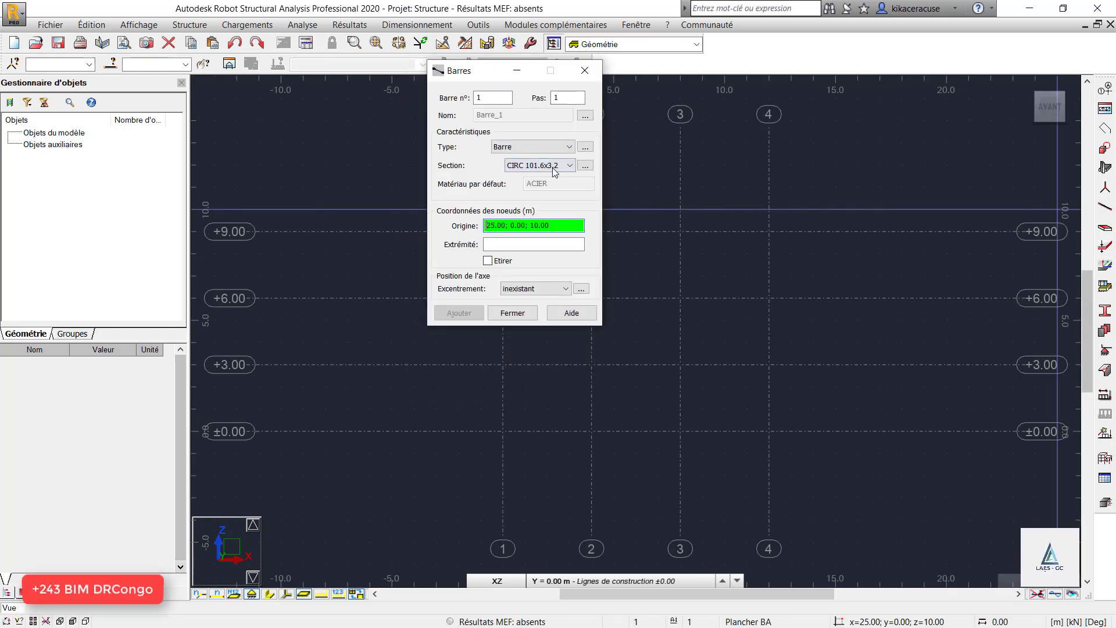
pyautogui.click(554, 166)
pyautogui.click(537, 186)
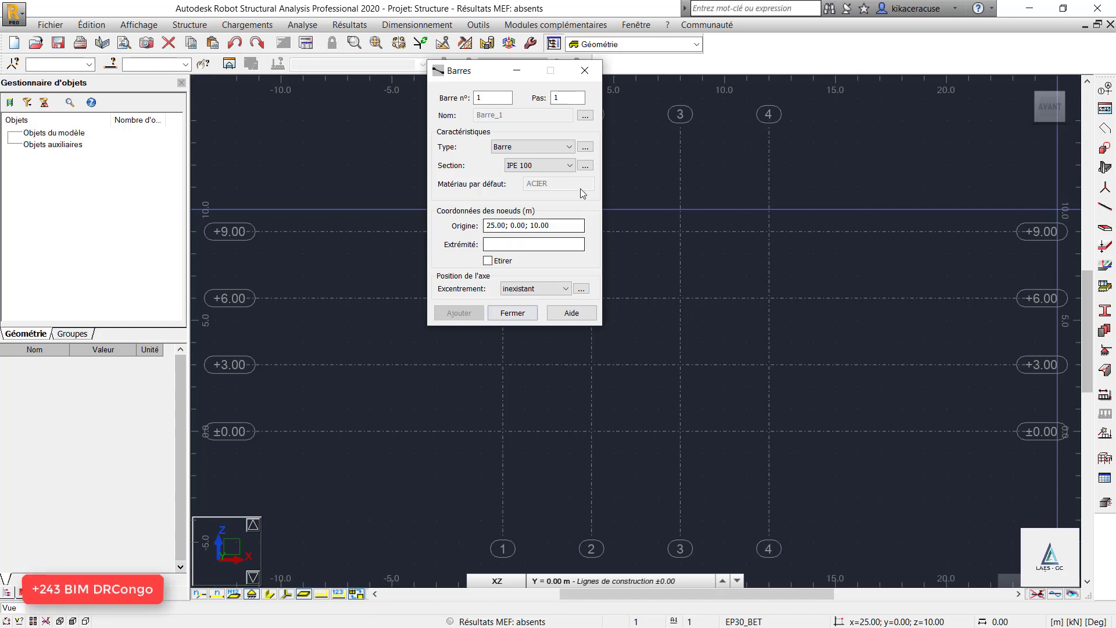
pyautogui.click(512, 313)
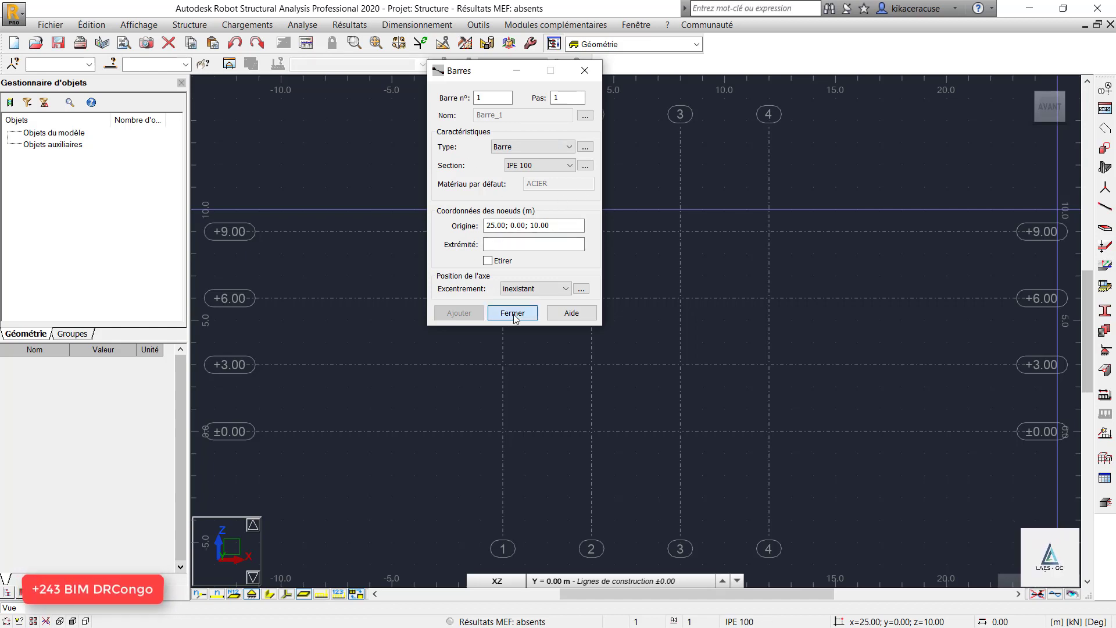
# Set up a start-end-centre arc discretised by a 2 m edge length, with bars created along it.
pyautogui.click(1105, 152)
pyautogui.click(879, 169)
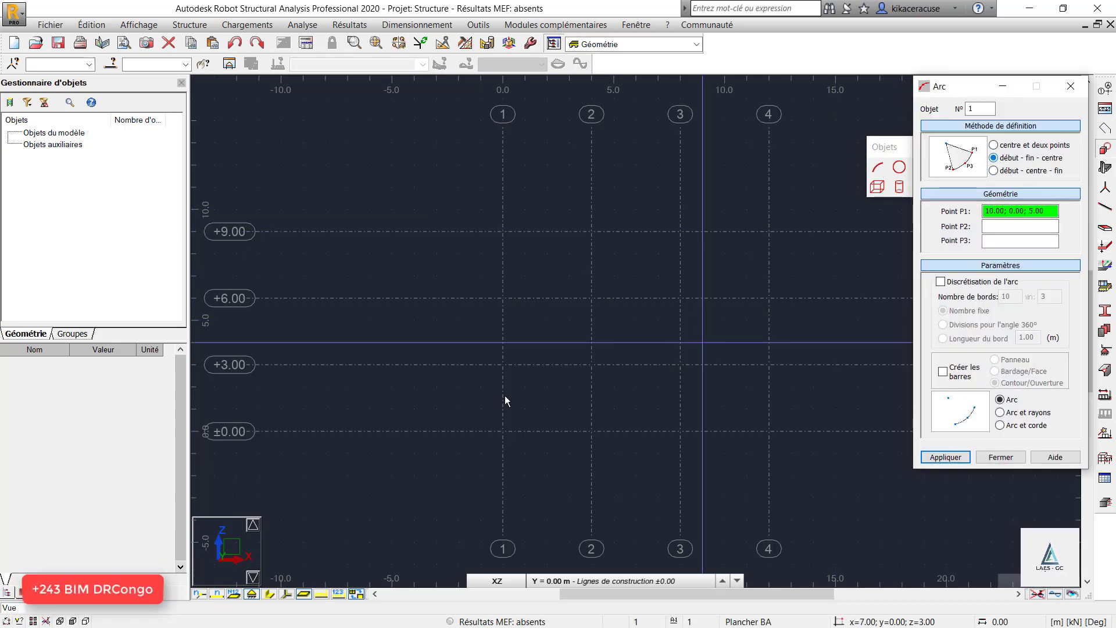
pyautogui.scroll(-2, 398, 436)
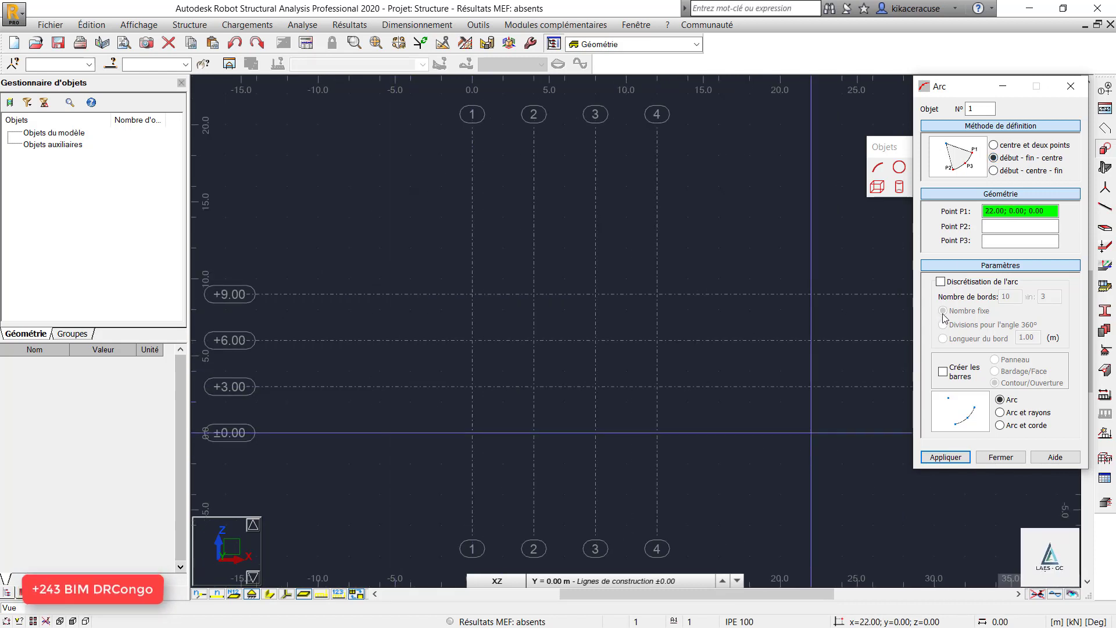
pyautogui.click(941, 282)
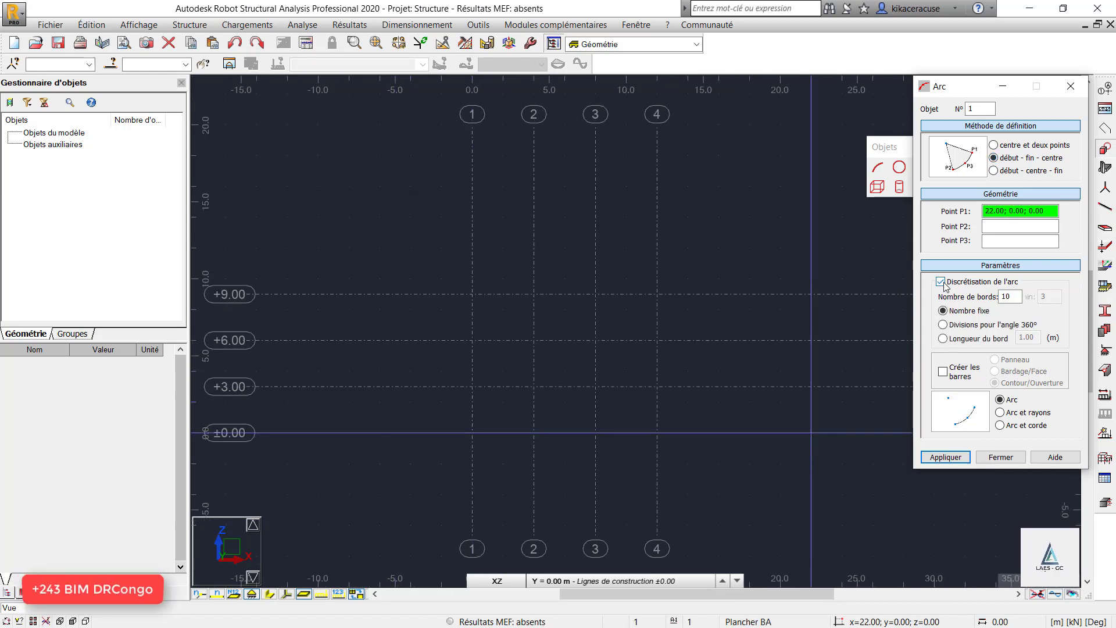
pyautogui.click(944, 339)
pyautogui.click(1033, 339)
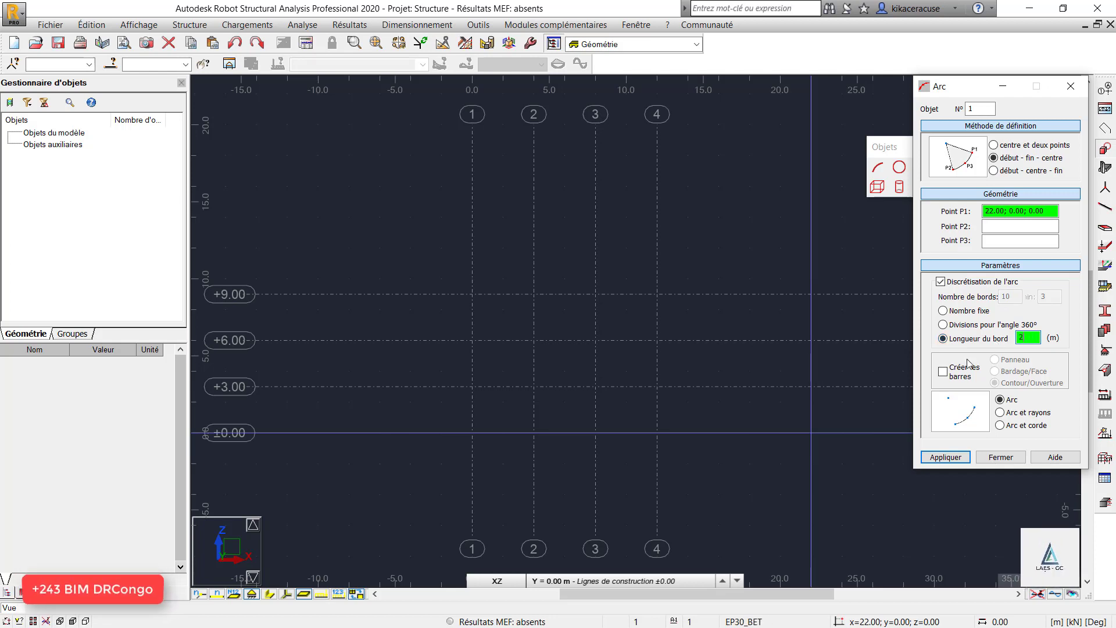
pyautogui.click(943, 373)
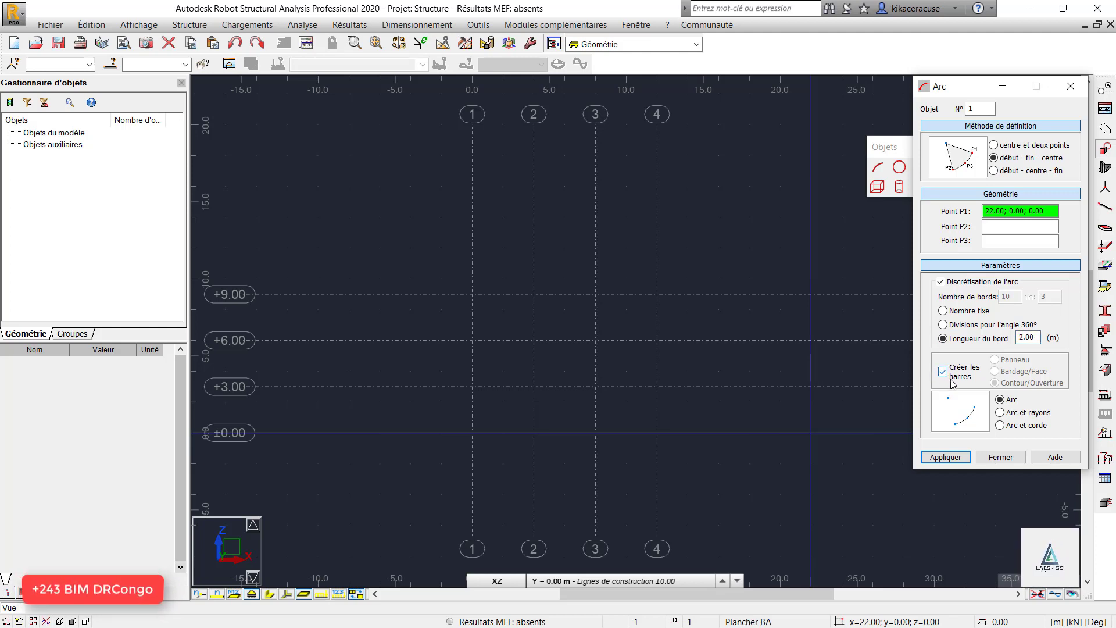
# Create the arc in the XZ plane from 0.00; 0.00; 0.00 to 12.00; 0.00; 9.00 with the third point at 6.00; 0.00; 8.00.
pyautogui.click(479, 438)
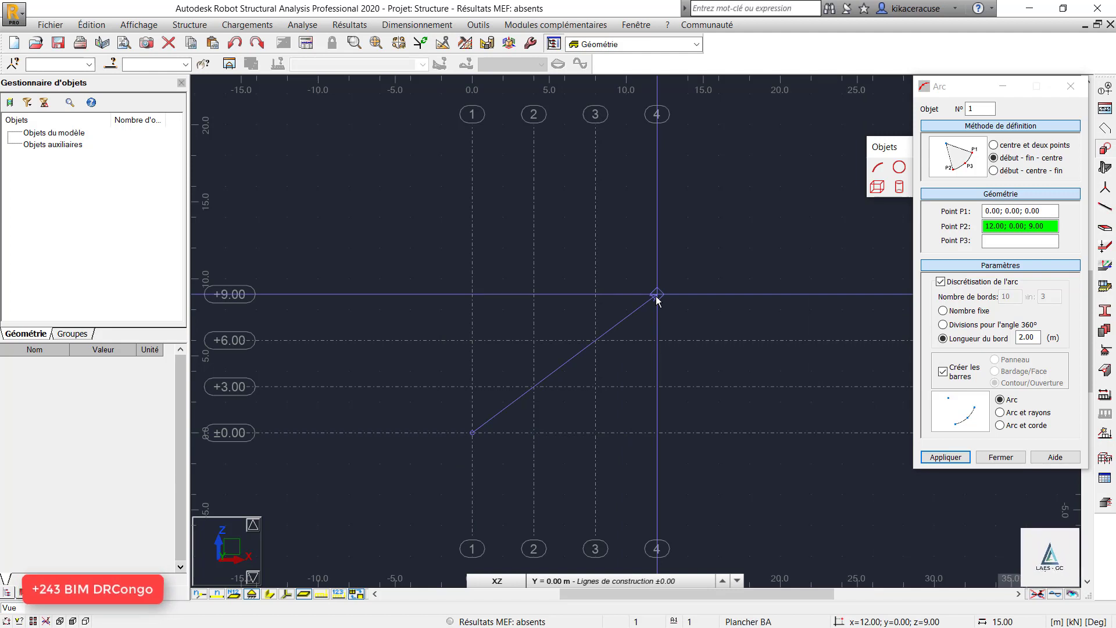
pyautogui.click(657, 297)
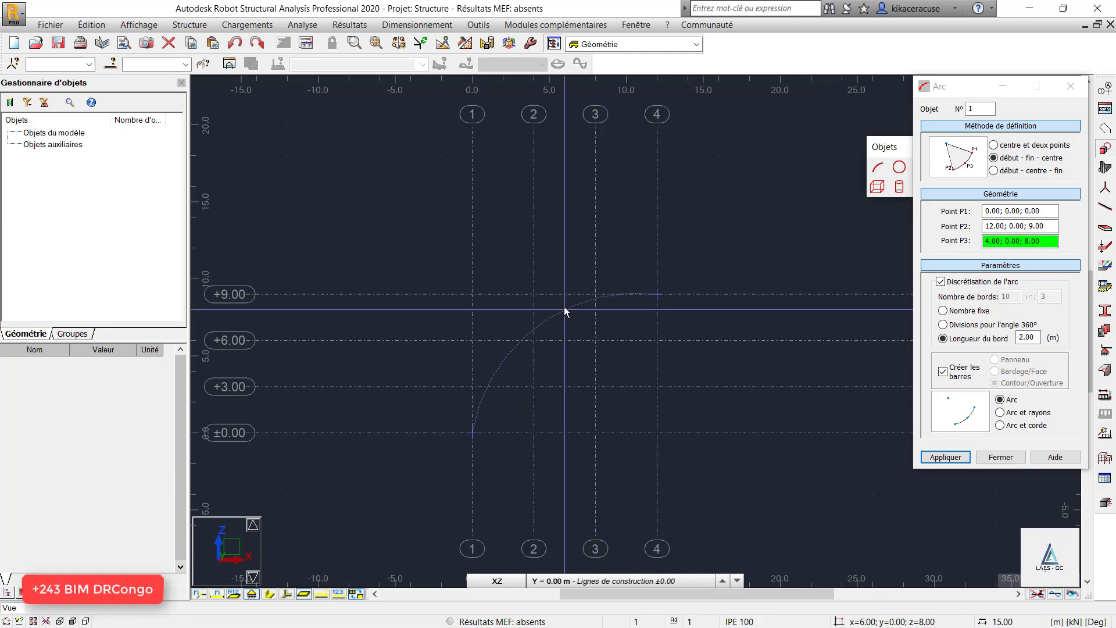
pyautogui.scroll(2, 564, 306)
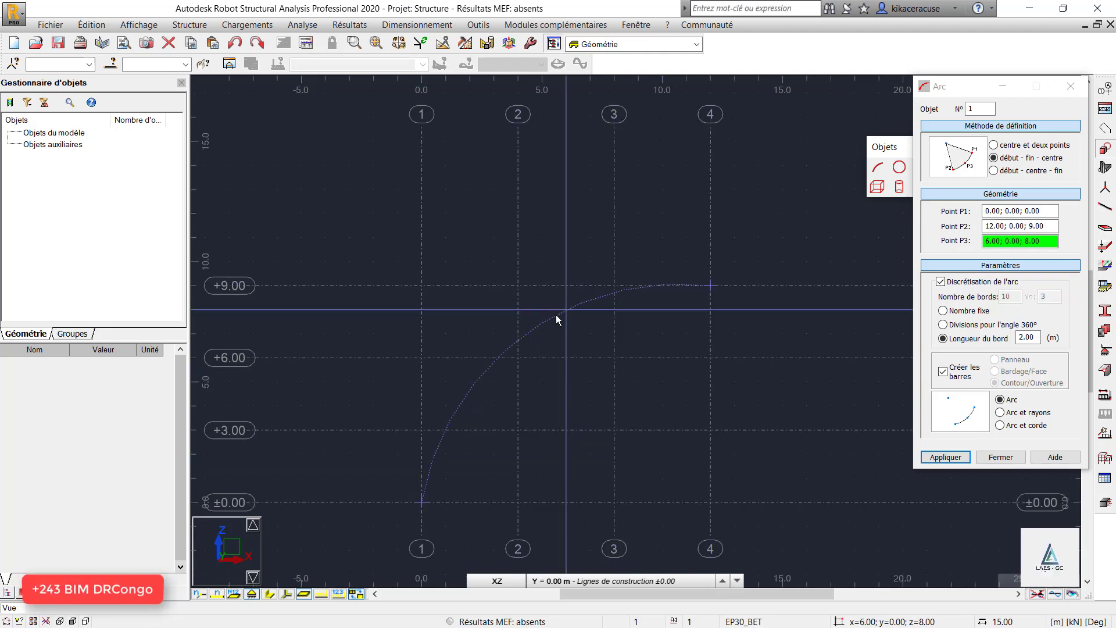
pyautogui.click(556, 316)
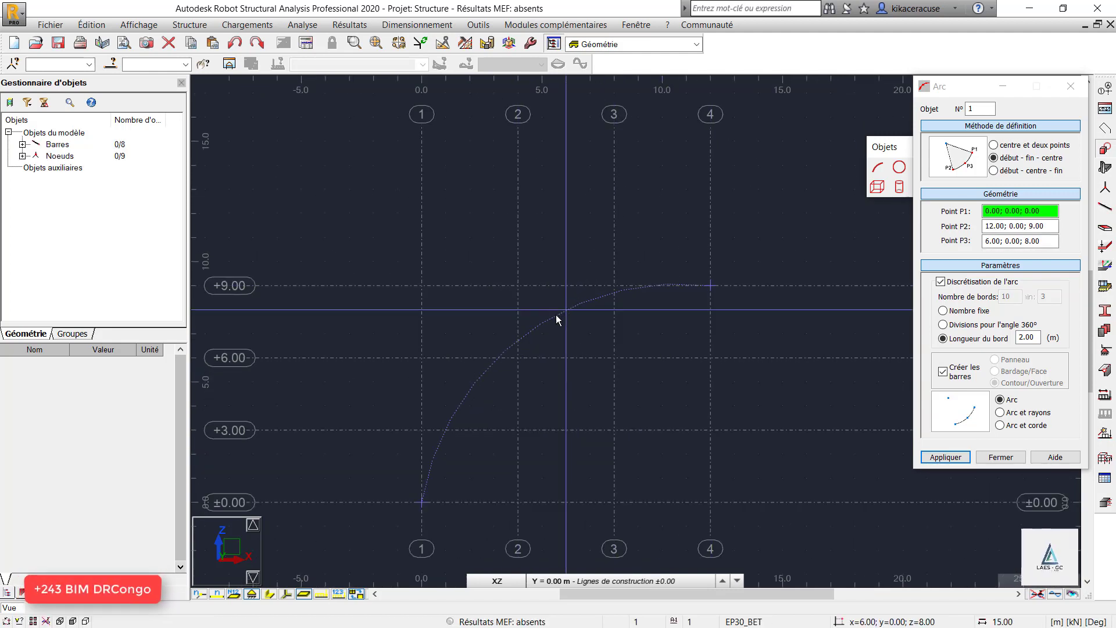
pyautogui.click(1071, 86)
# Examine the arc and the construction grid in a 3D view from an oblique angle.
pyautogui.rightClick(678, 150)
pyautogui.click(661, 220)
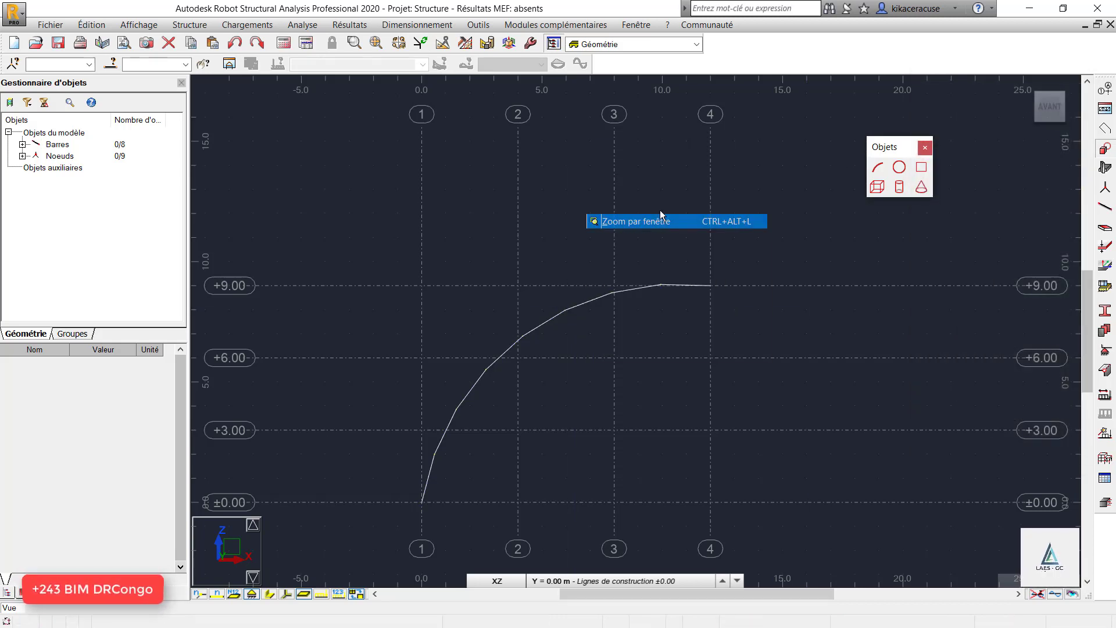
pyautogui.rightClick(613, 159)
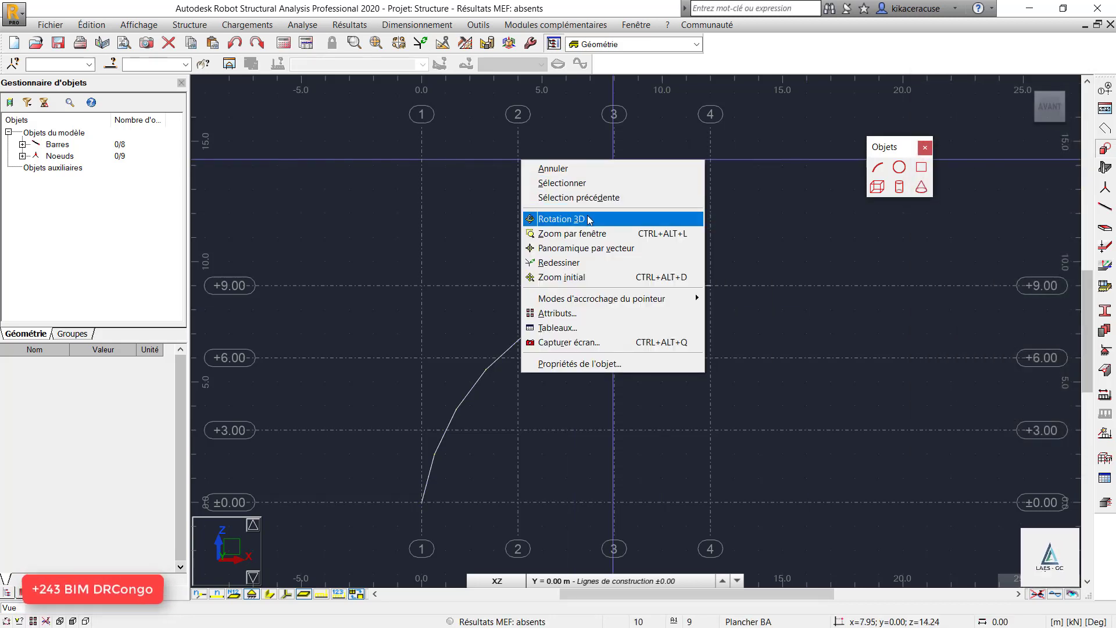
pyautogui.click(590, 220)
pyautogui.moveTo(606, 232); pyautogui.dragTo(590, 281)
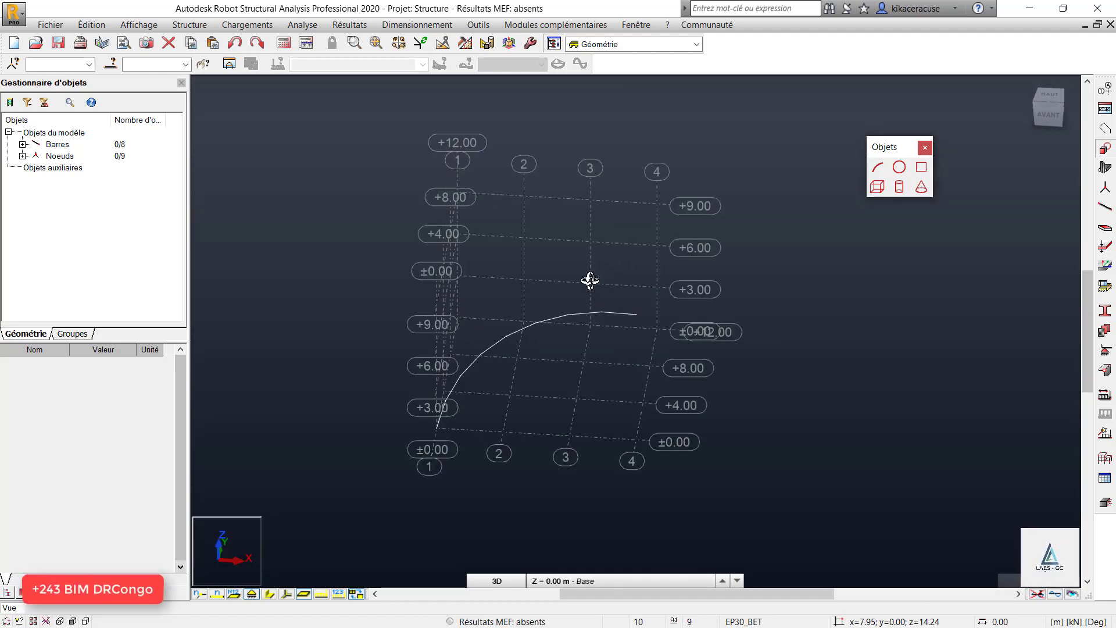
pyautogui.rightClick(590, 280)
pyautogui.click(573, 302)
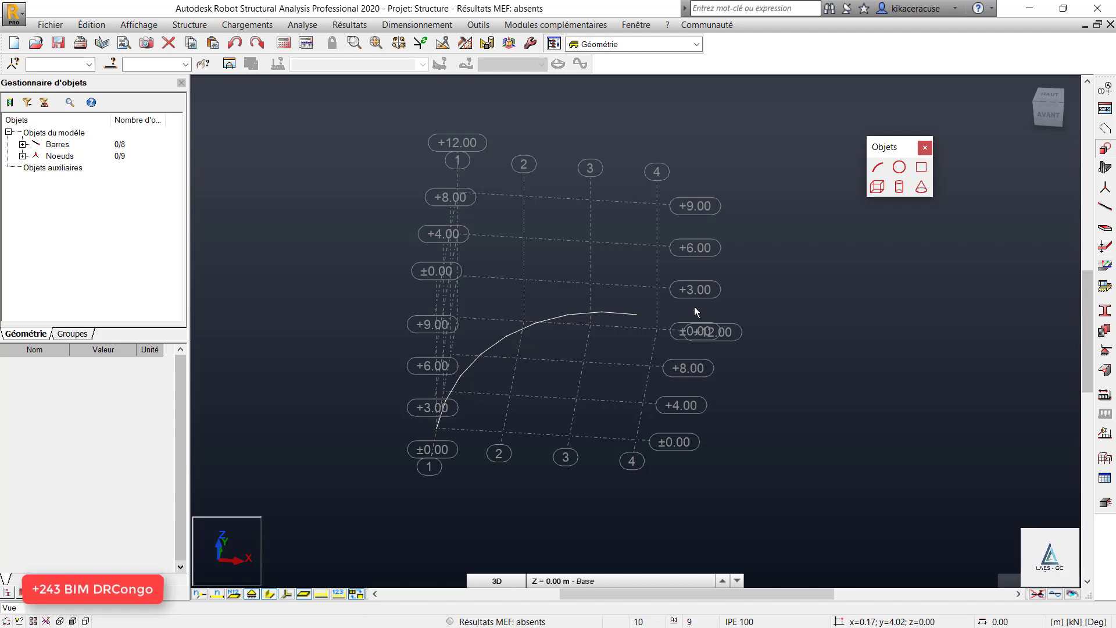
pyautogui.rightClick(699, 268)
pyautogui.click(652, 319)
pyautogui.moveTo(651, 321); pyautogui.dragTo(547, 271)
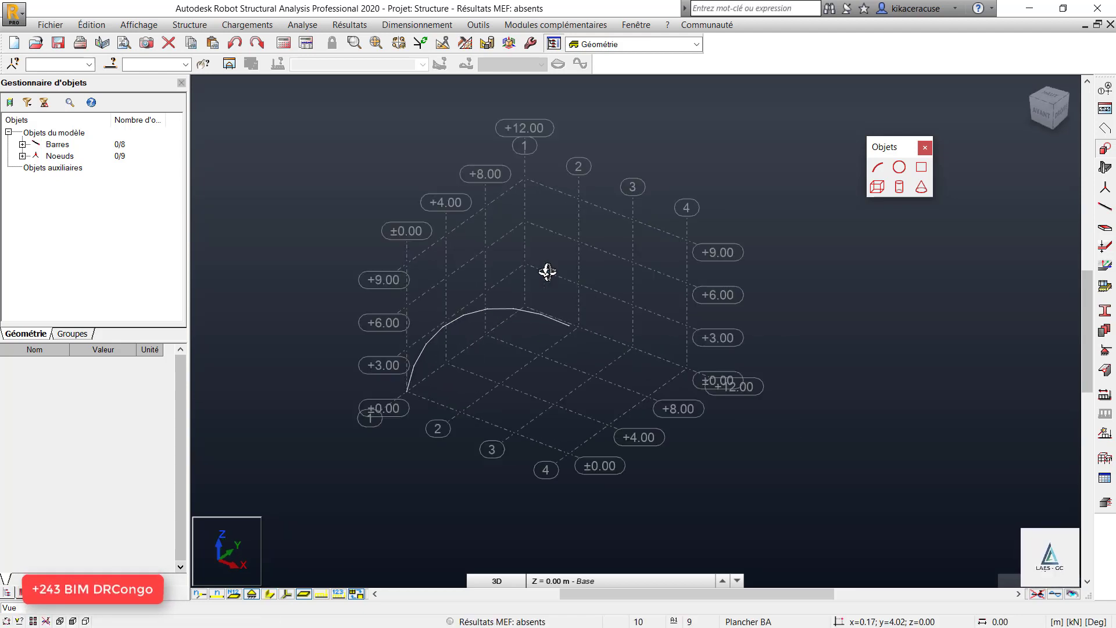
# Move all the arc's bars and nodes by the translation vector 4.00; 8.00; 0.00 m, starting from the arc's lower end.
pyautogui.rightClick(456, 272)
pyautogui.click(489, 291)
pyautogui.moveTo(341, 270); pyautogui.dragTo(688, 489)
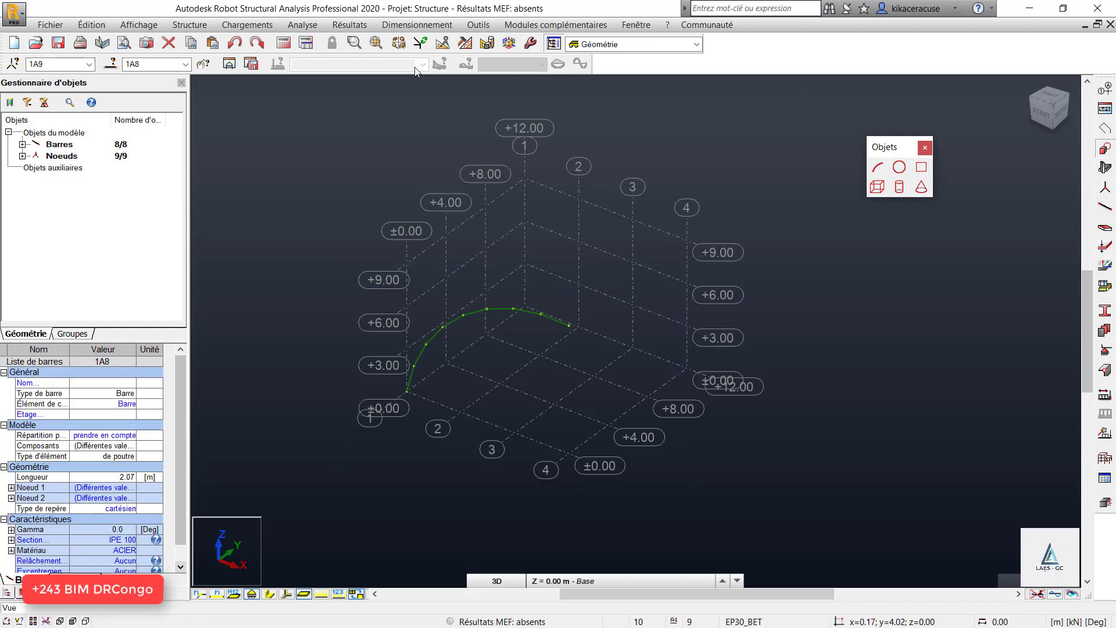
pyautogui.click(442, 45)
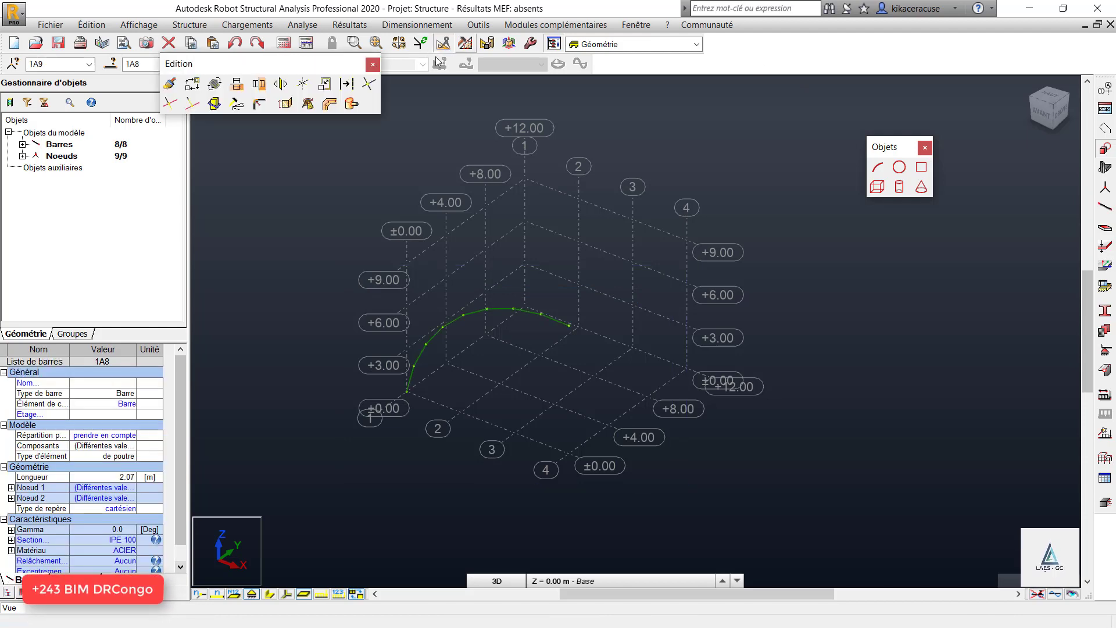
pyautogui.click(192, 84)
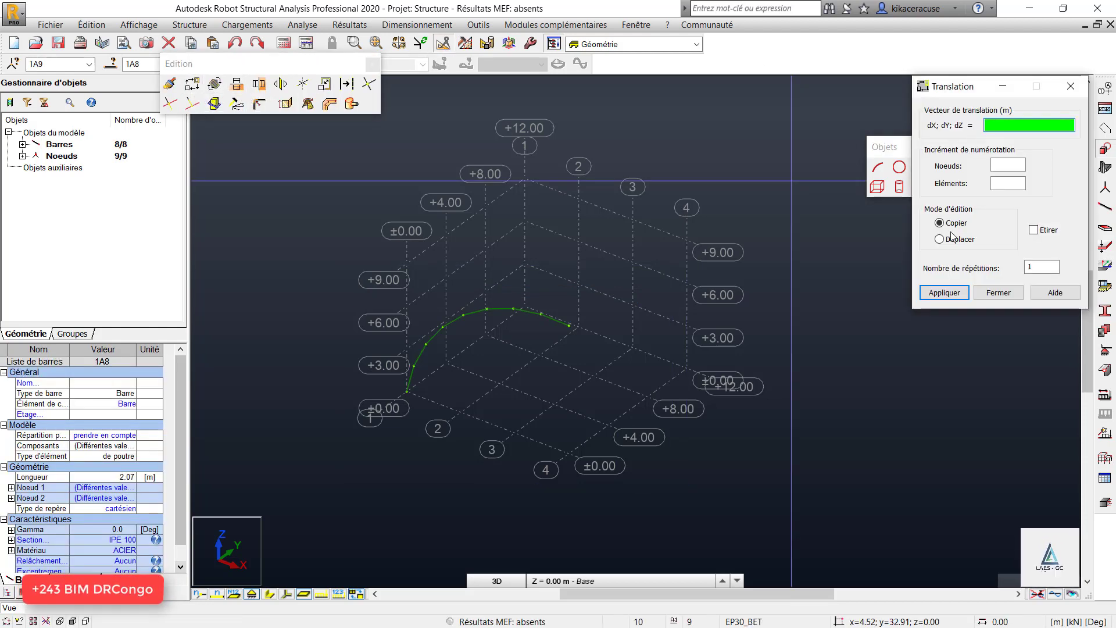
pyautogui.click(941, 239)
pyautogui.click(407, 391)
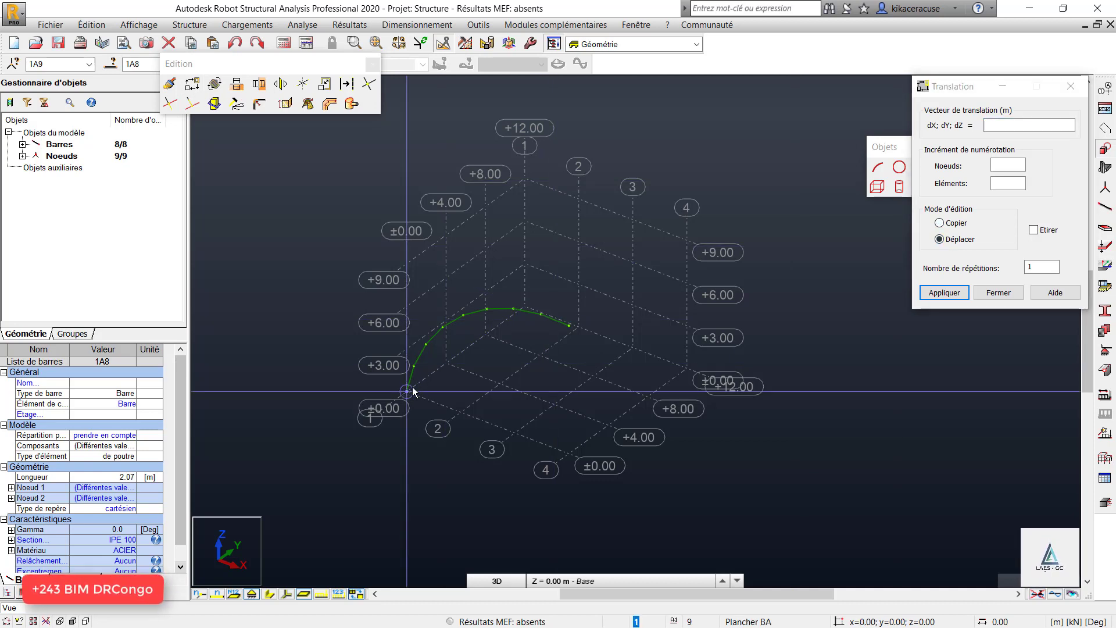
pyautogui.click(538, 356)
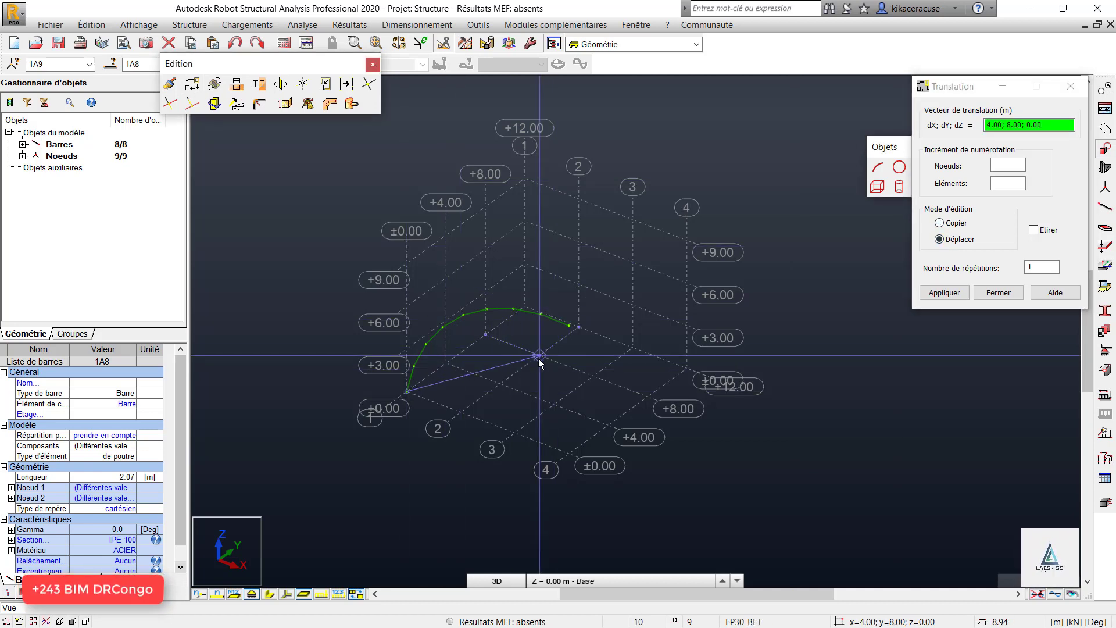
pyautogui.click(538, 357)
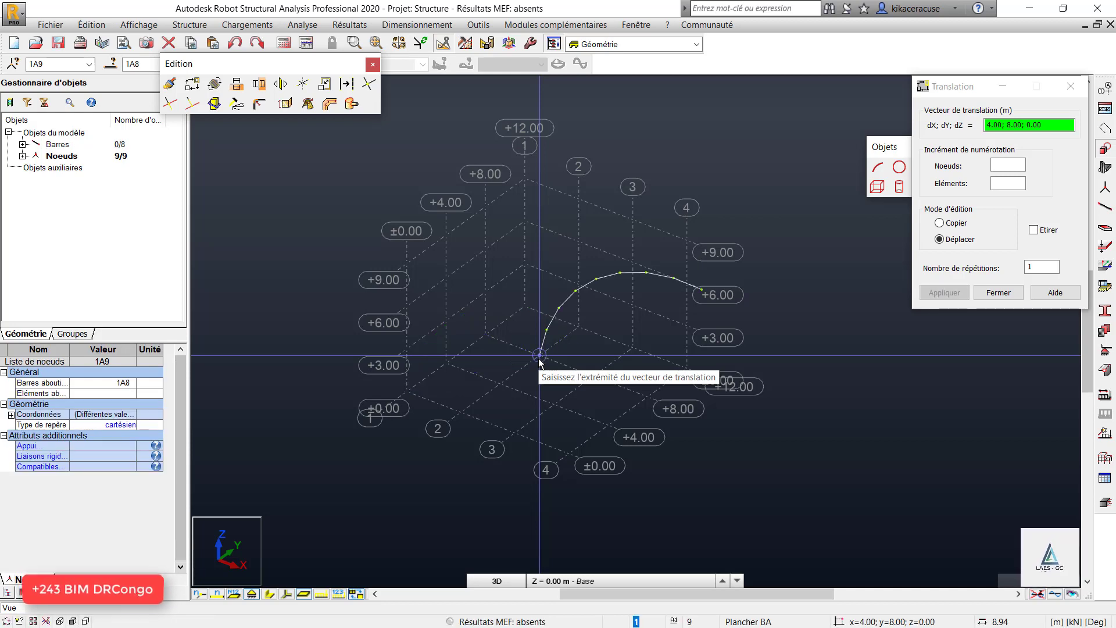
# Examine the moved arc against the construction grid from a new 3D angle and end the translation.
pyautogui.rightClick(686, 92)
pyautogui.click(646, 154)
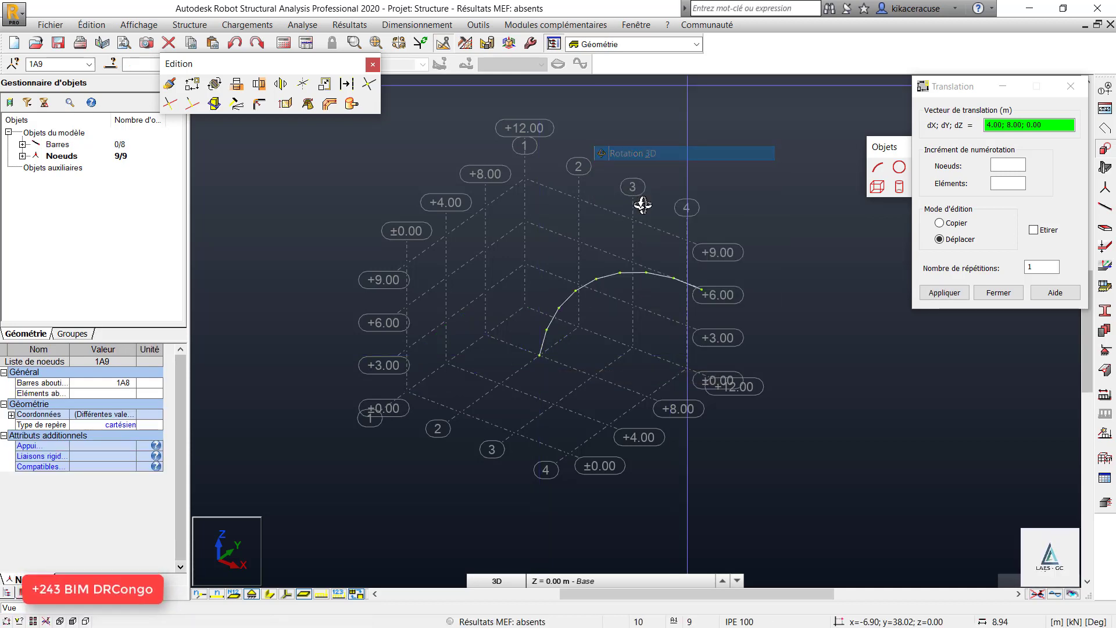
pyautogui.moveTo(640, 204); pyautogui.dragTo(692, 192)
pyautogui.rightClick(669, 196)
pyautogui.click(697, 220)
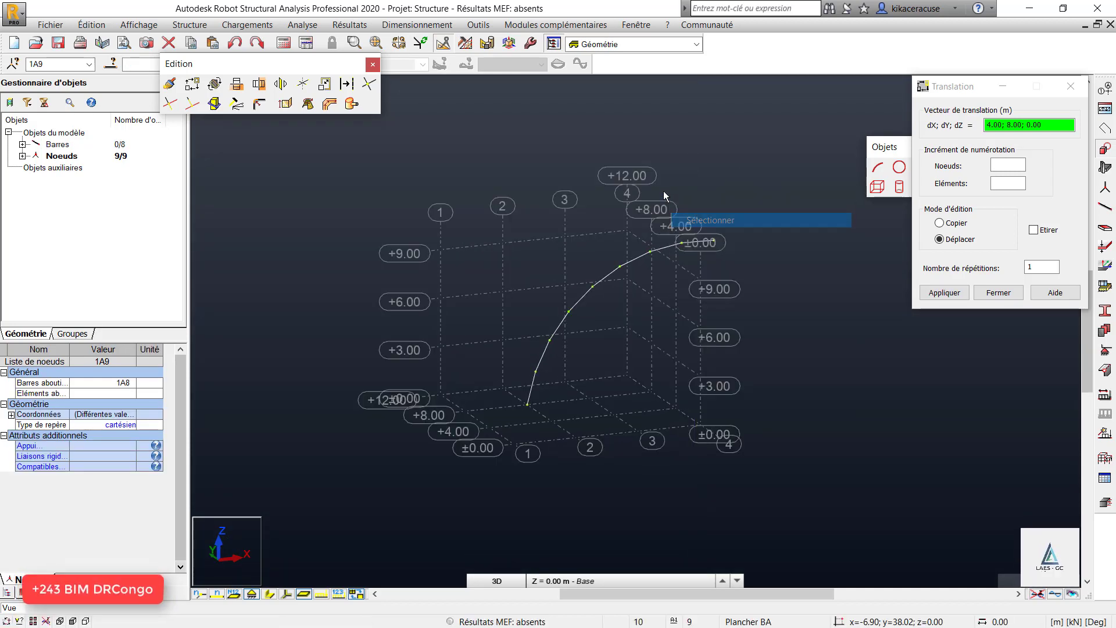
pyautogui.click(1070, 86)
pyautogui.rightClick(753, 197)
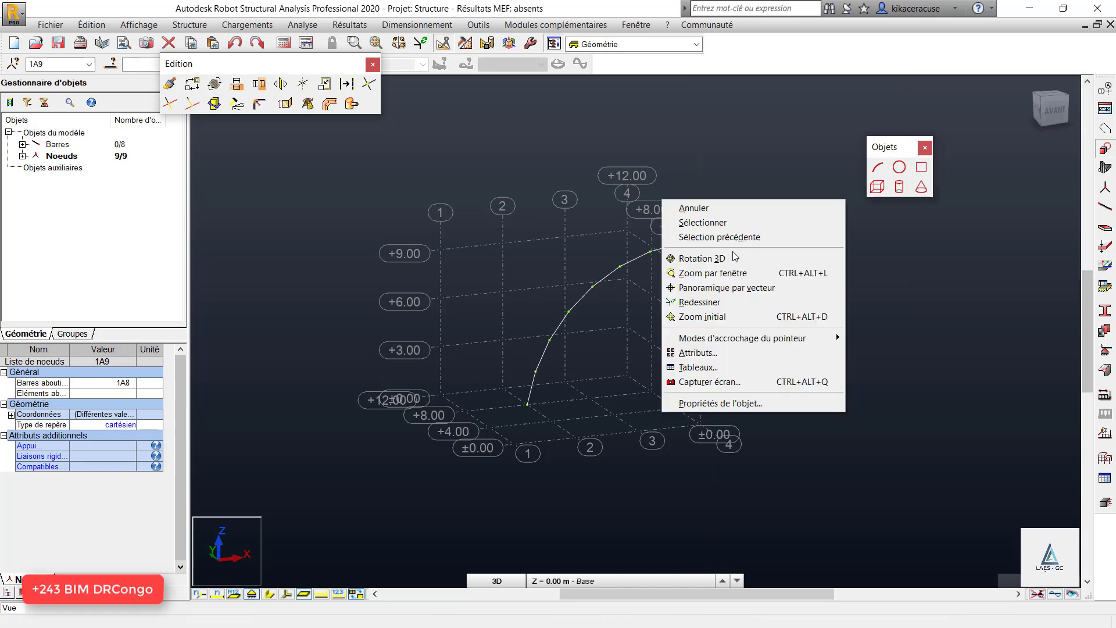
pyautogui.click(701, 259)
pyautogui.moveTo(702, 266); pyautogui.dragTo(697, 269)
# Select all the arc's bars and nodes and set up a rotation with its axis defined by the XY plane.
pyautogui.rightClick(705, 190)
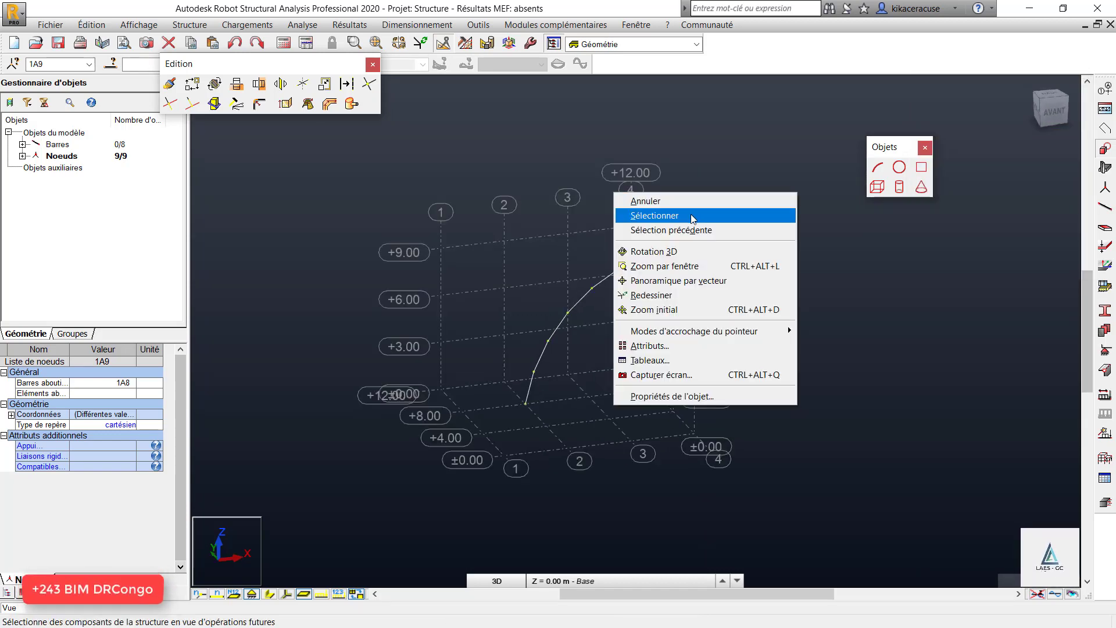
pyautogui.click(657, 215)
pyautogui.moveTo(427, 200); pyautogui.dragTo(825, 494)
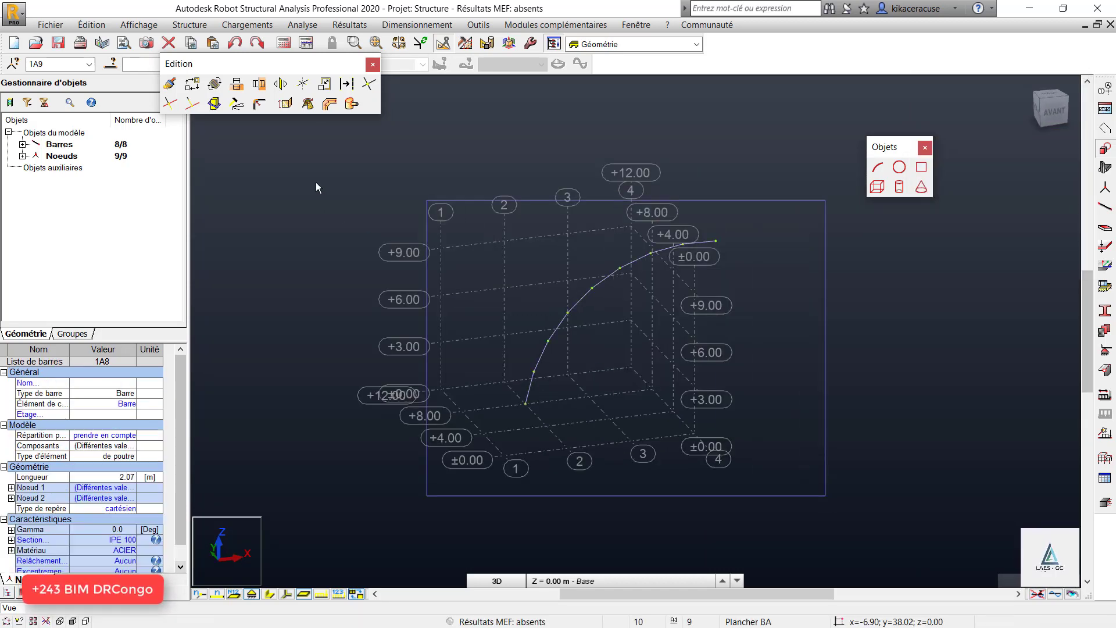
pyautogui.click(216, 85)
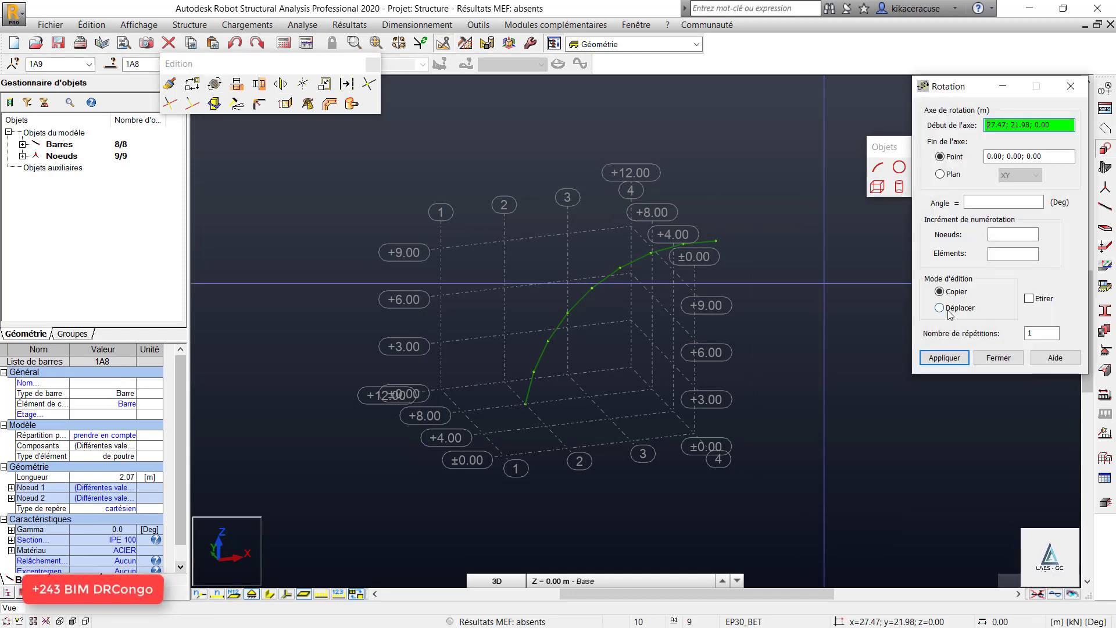
pyautogui.click(941, 175)
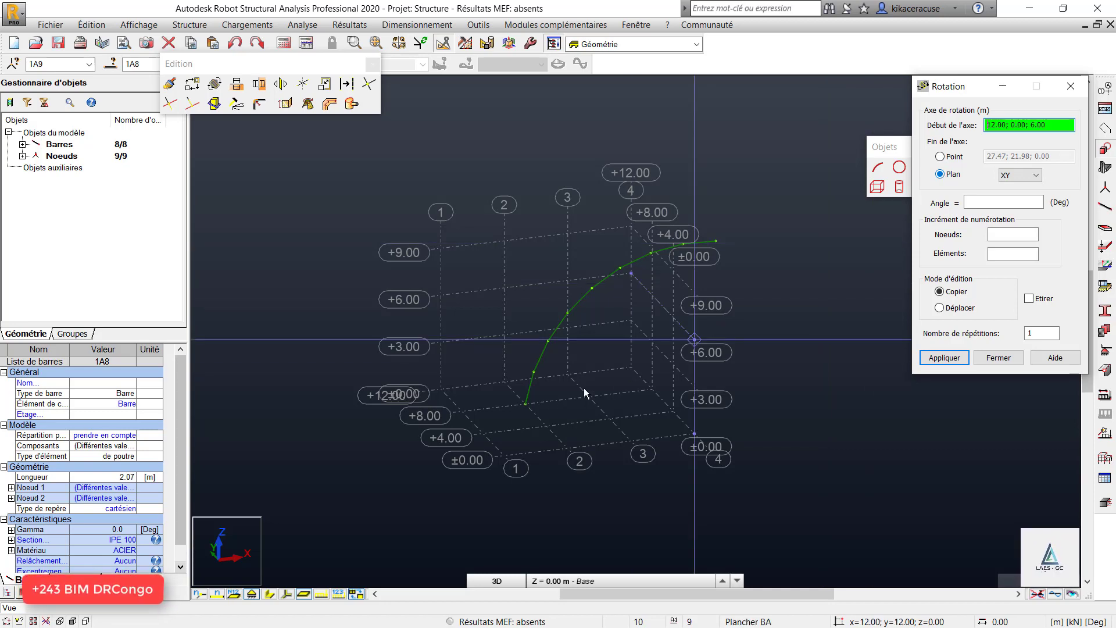
# Copy the arc by rotation about 0,0,0 with a 20° angle, 18 repetitions and Etirer enabled.
pyautogui.click(525, 404)
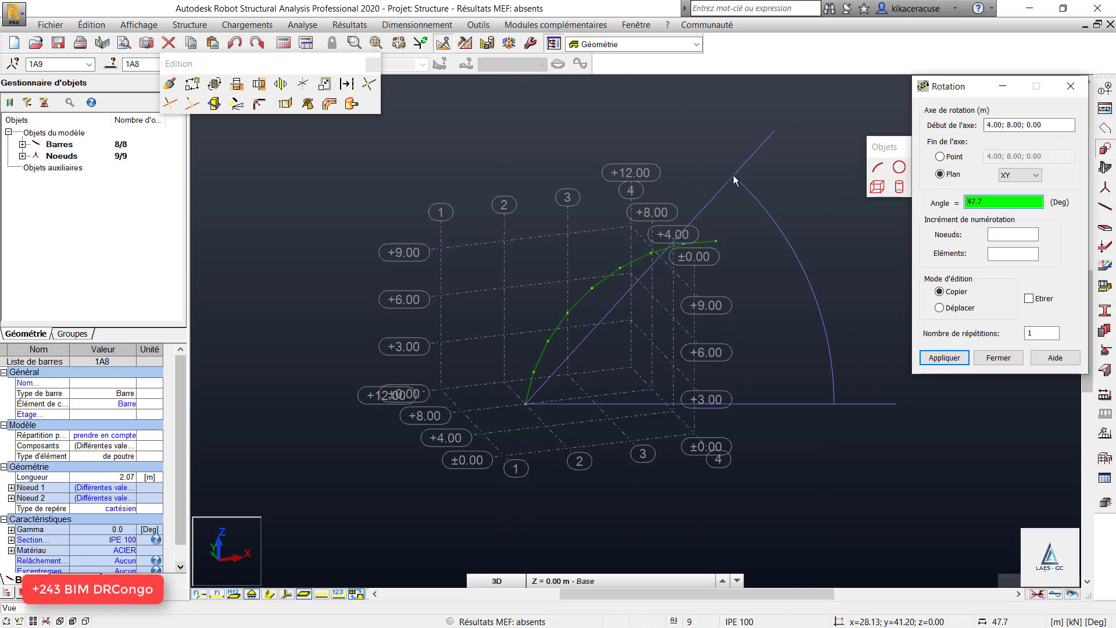
pyautogui.click(777, 131)
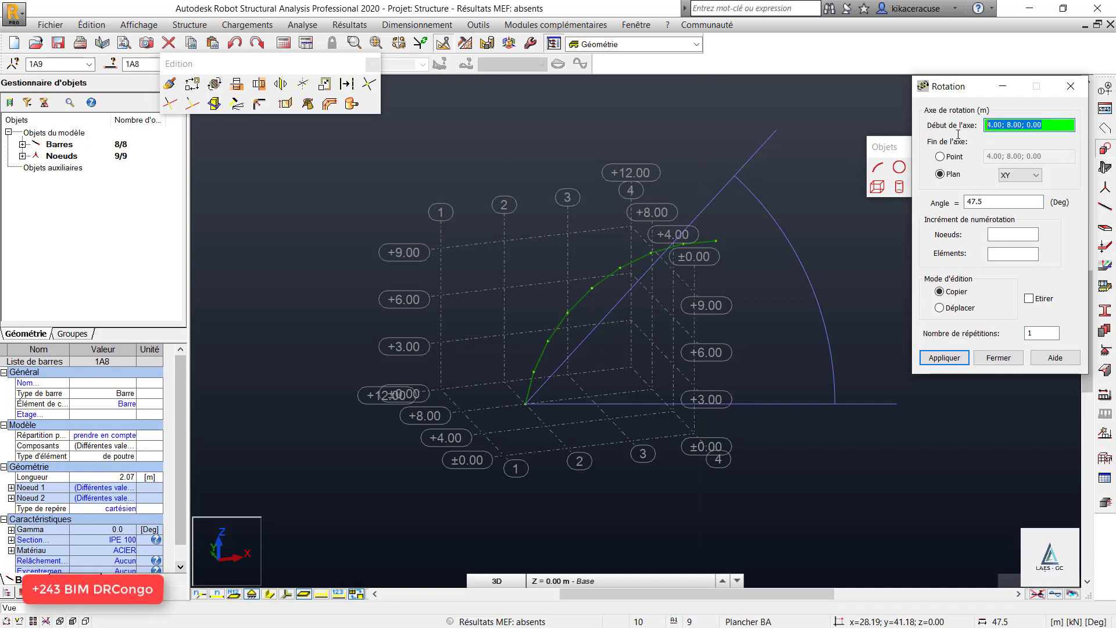
pyautogui.write('0,0,0')
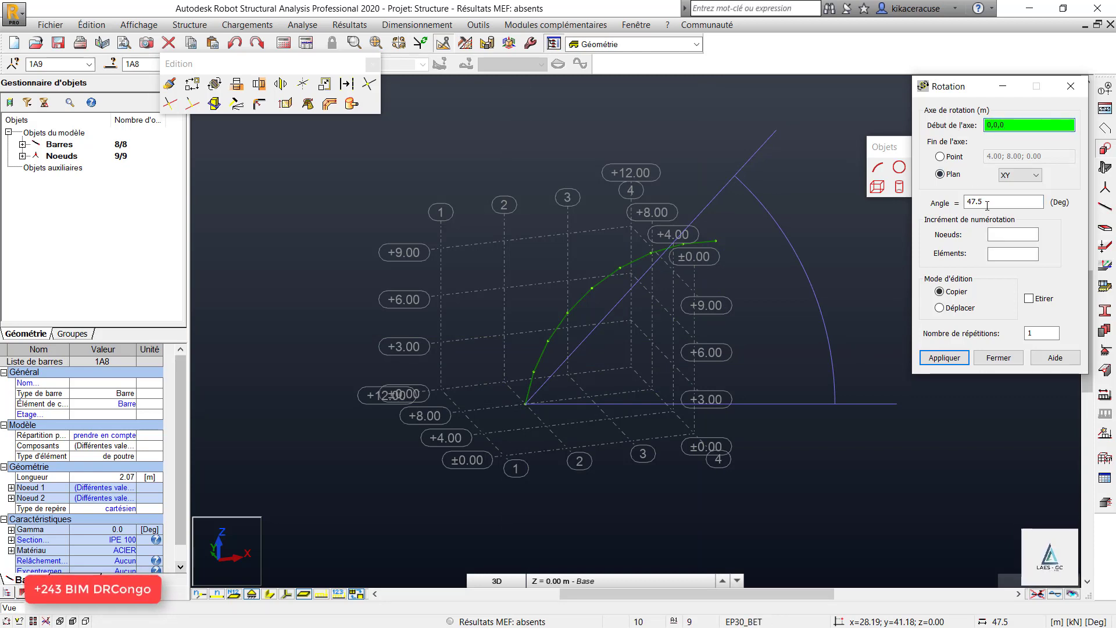
pyautogui.click(986, 203)
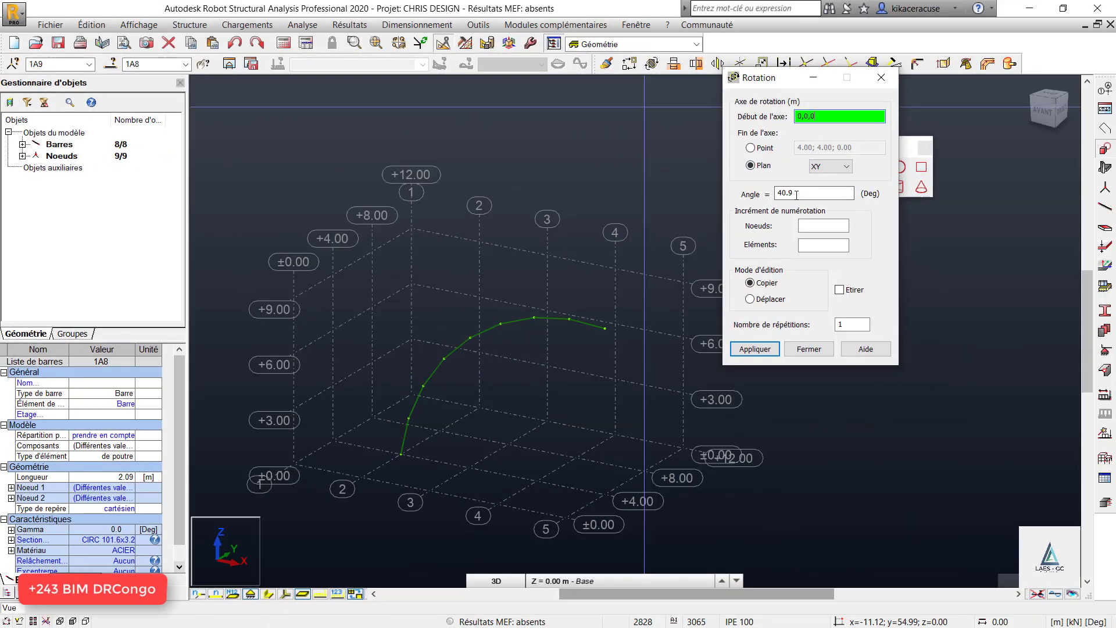
pyautogui.click(796, 194)
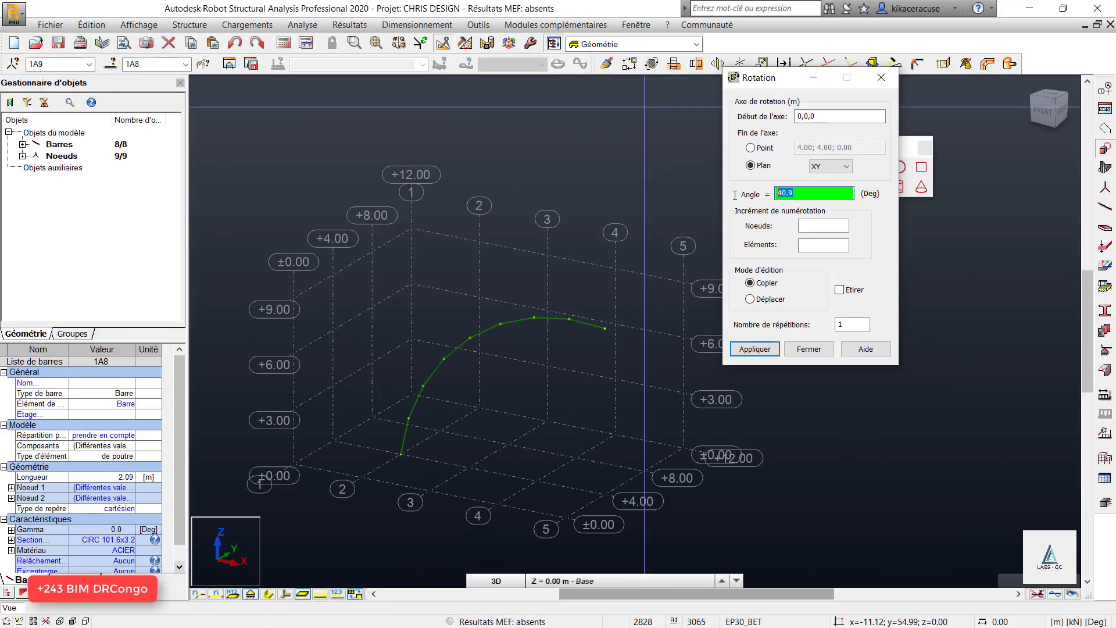
pyautogui.click(863, 325)
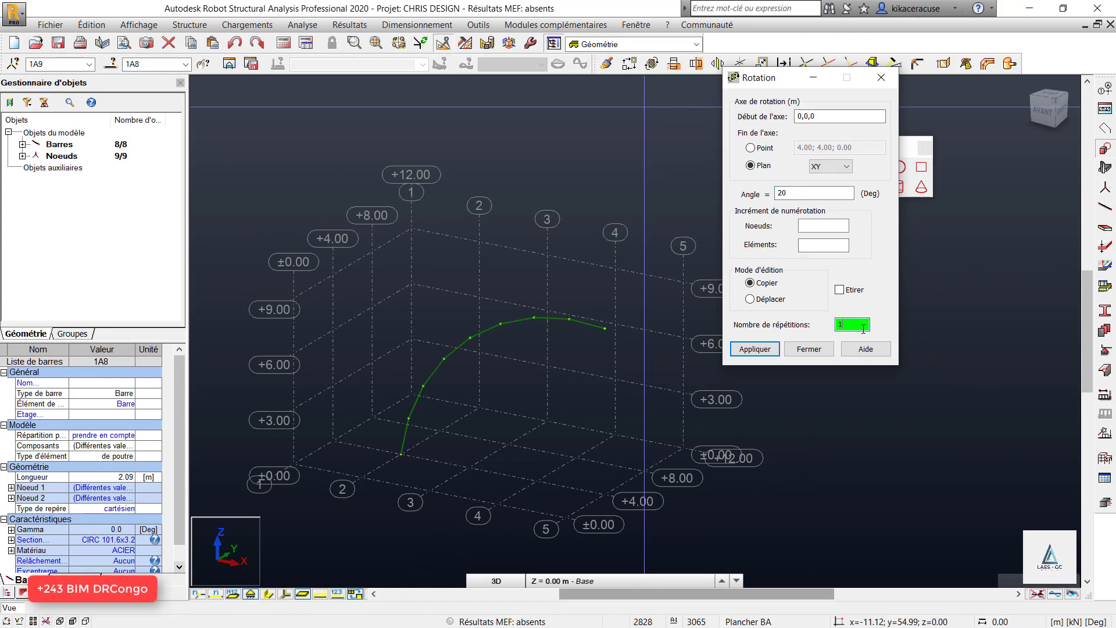
pyautogui.click(852, 291)
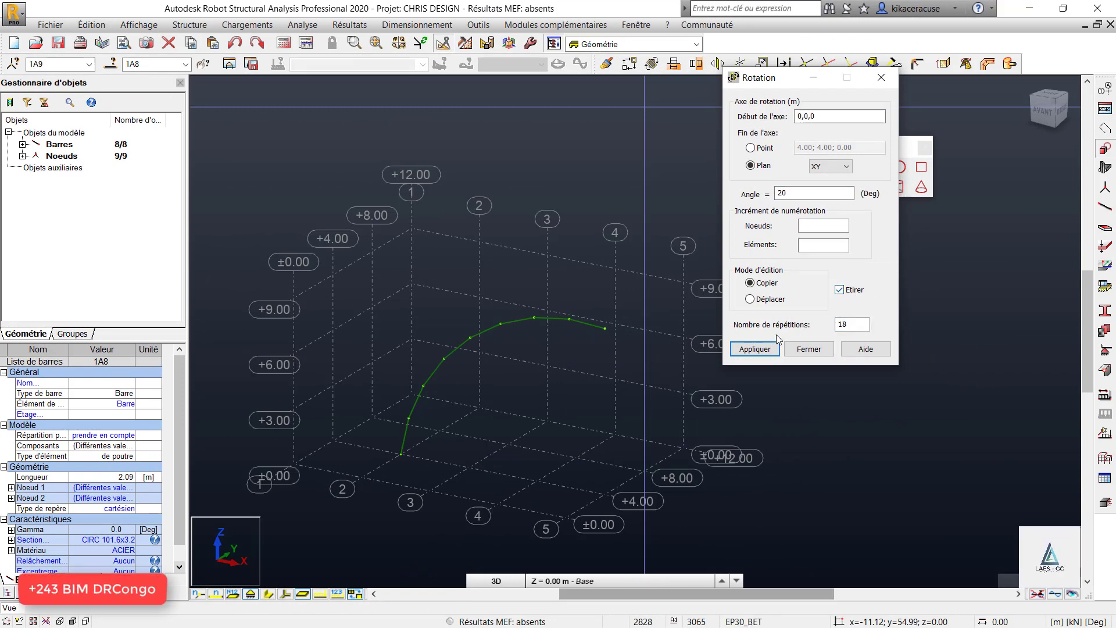
pyautogui.click(759, 349)
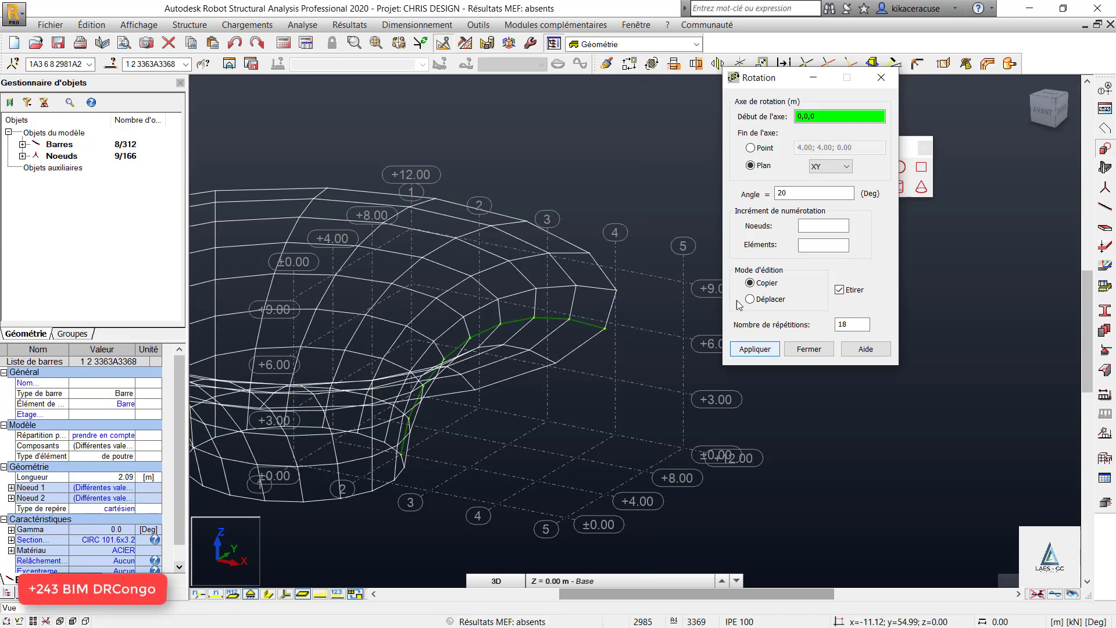
# Display the bars' section shapes, end the rotation, and examine the funnel up close and from underneath.
pyautogui.scroll(-3, 668, 262)
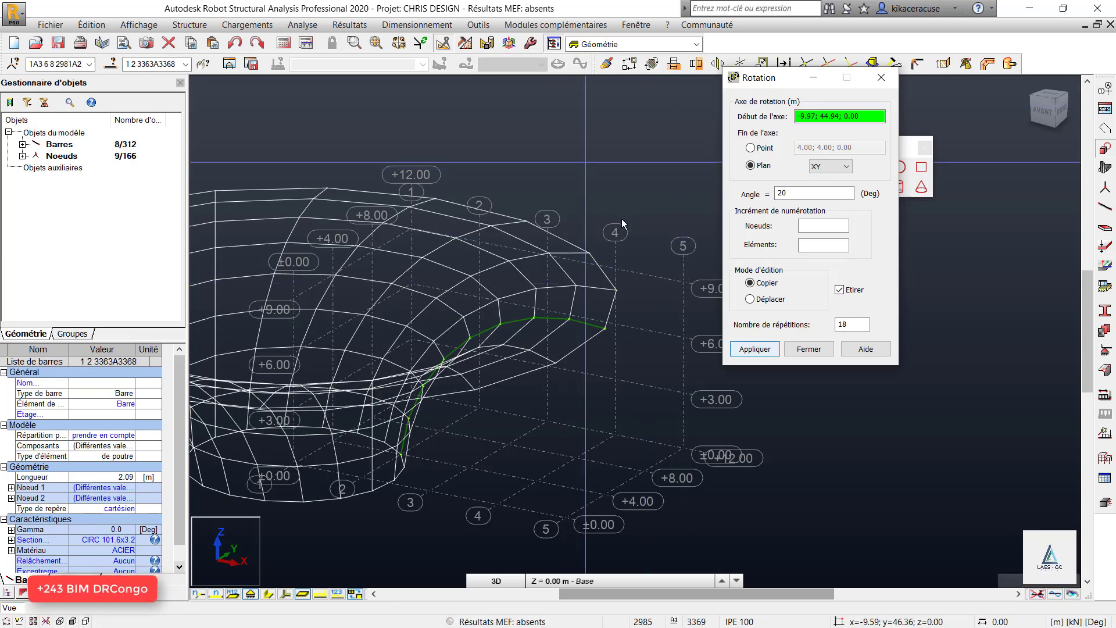
pyautogui.click(265, 599)
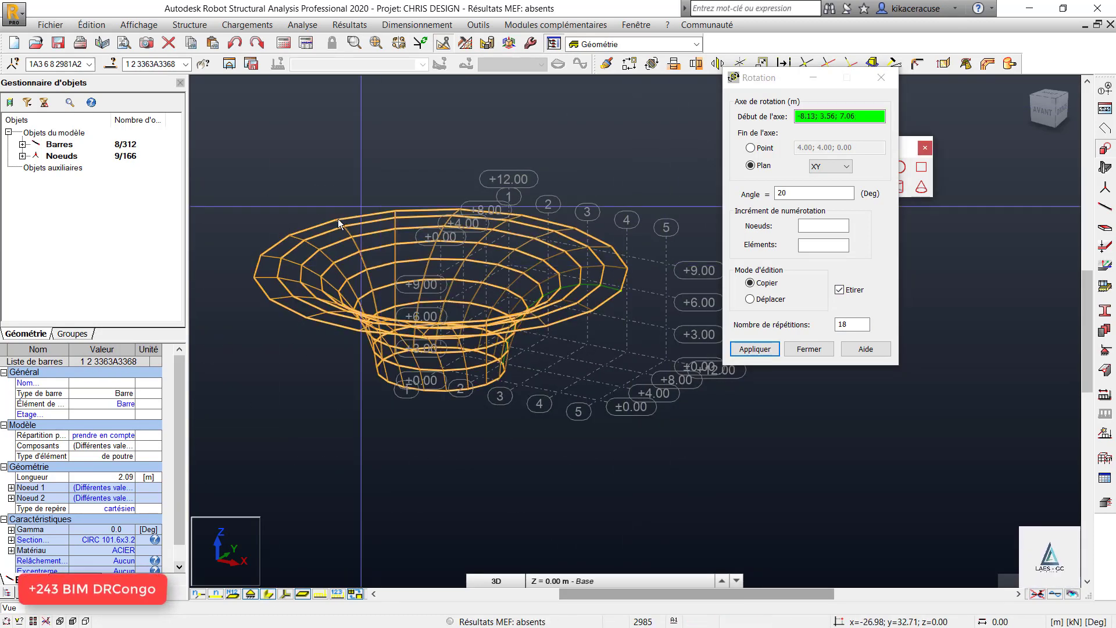
pyautogui.scroll(4, 320, 228)
pyautogui.scroll(5, 375, 237)
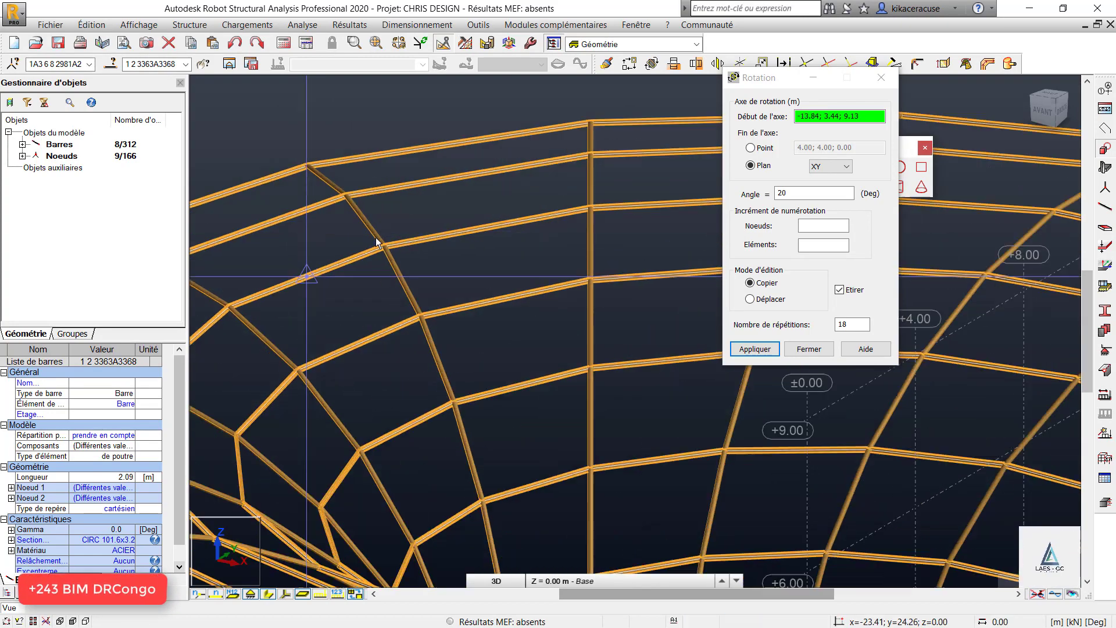
pyautogui.click(883, 77)
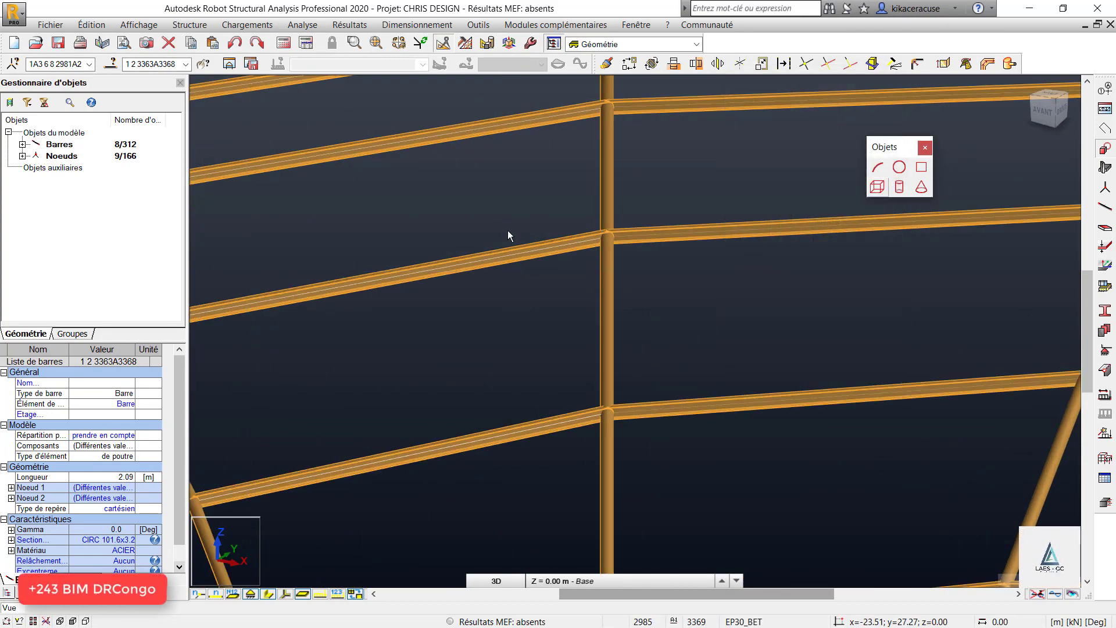
pyautogui.scroll(-4, 507, 232)
pyautogui.scroll(-6, 507, 232)
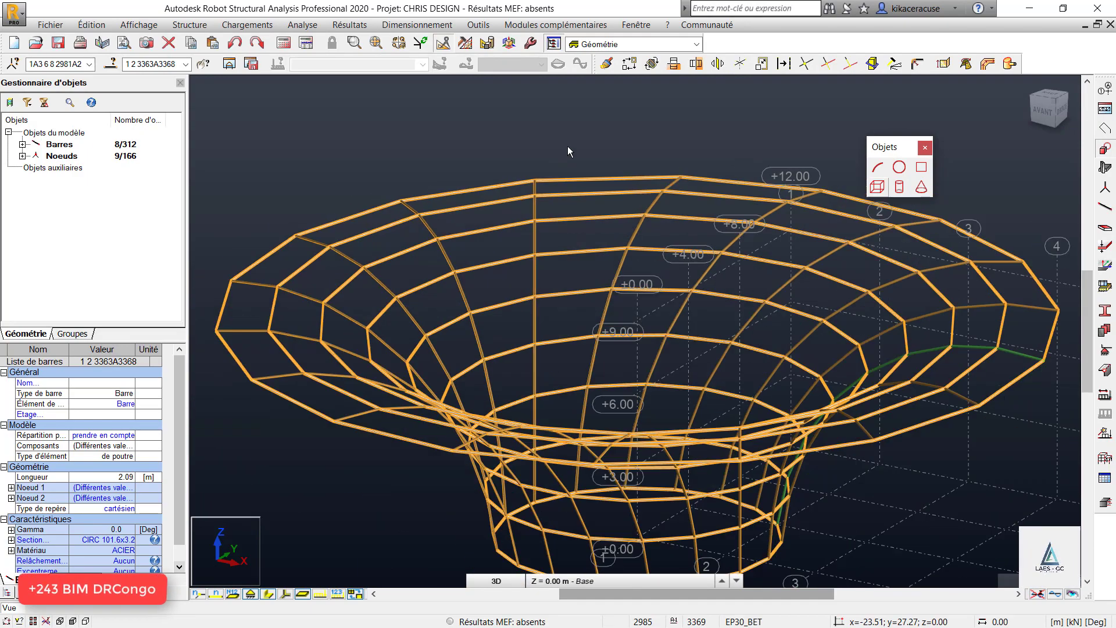
pyautogui.rightClick(568, 147)
pyautogui.click(548, 207)
pyautogui.moveTo(491, 224); pyautogui.dragTo(662, 360)
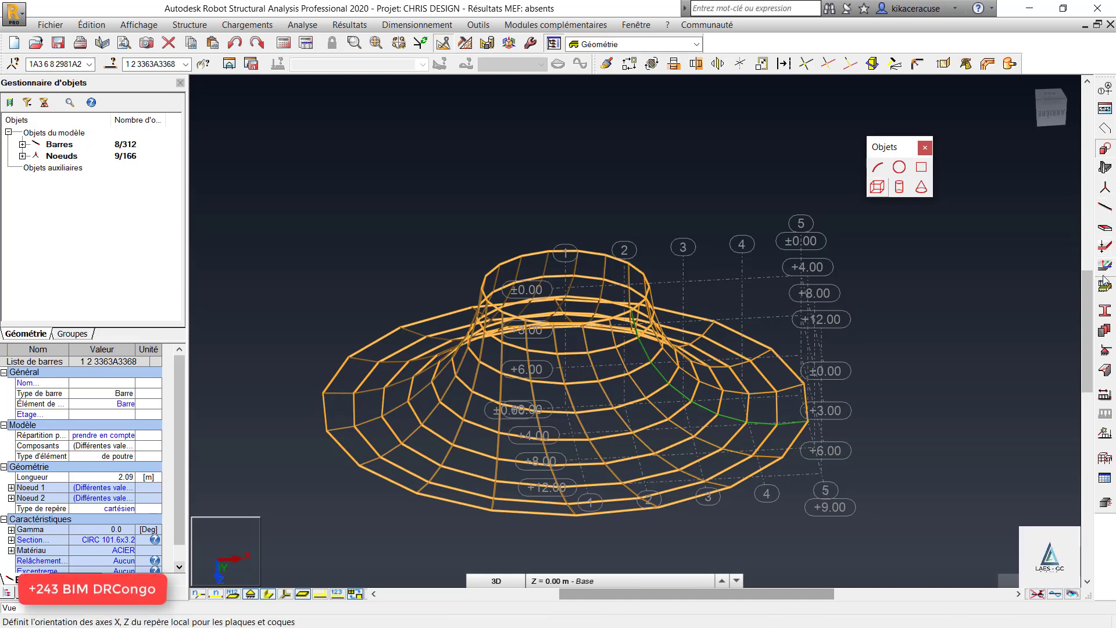
# Open the project's section list and check the definition of the IPE 100 profile.
pyautogui.click(1104, 313)
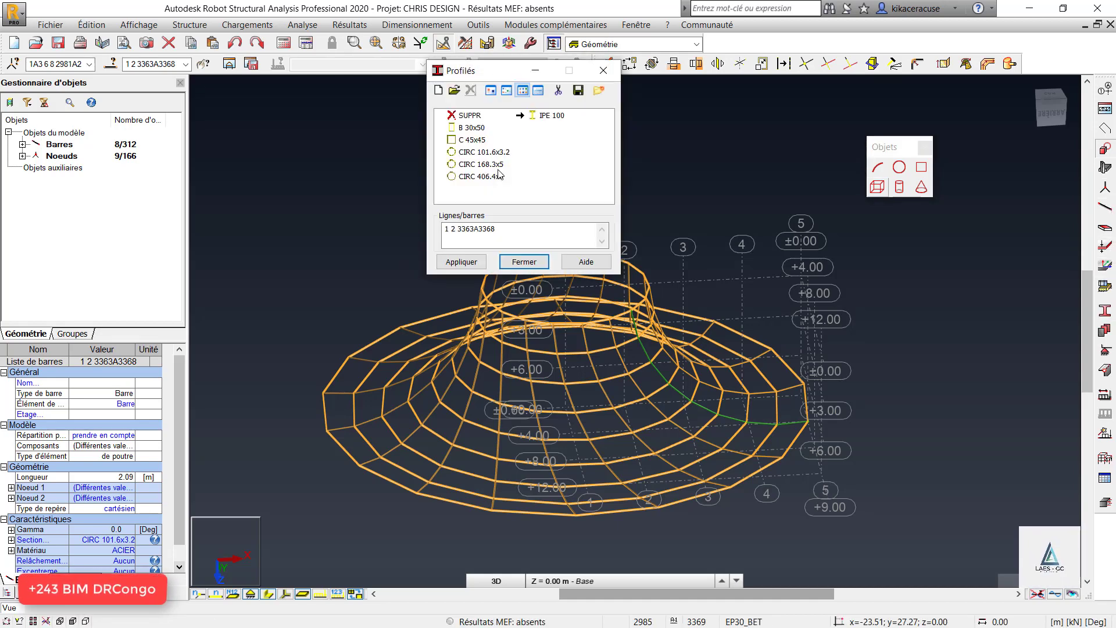
pyautogui.click(548, 116)
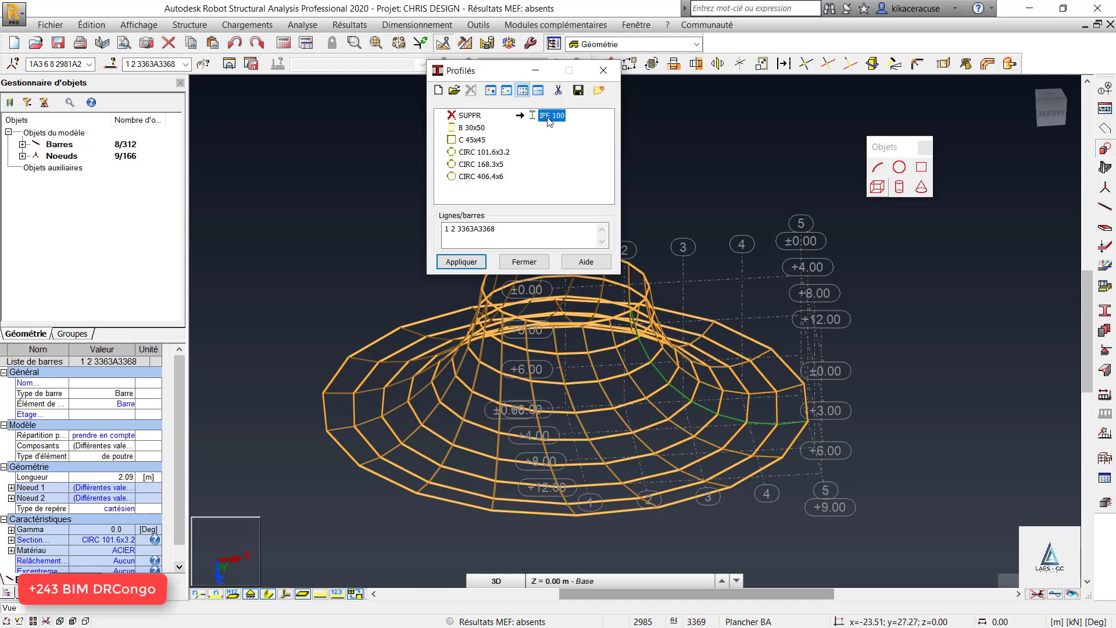
pyautogui.doubleClick(548, 116)
pyautogui.click(749, 150)
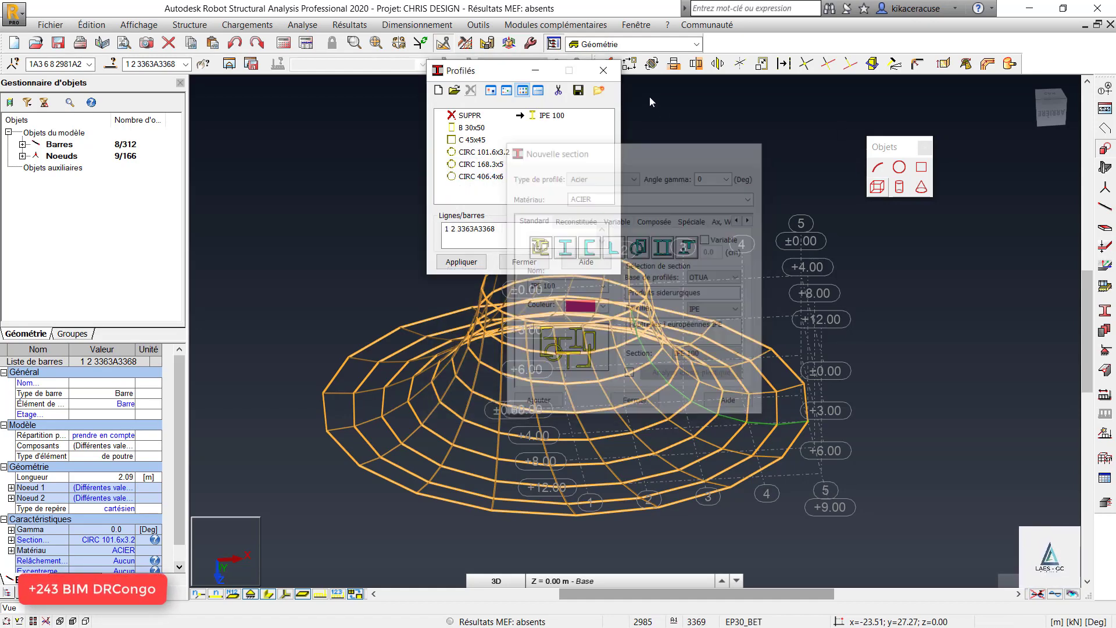
# Add the circular hollow steel section CIRC 88.9x5 to the project's sections, based on the CIRC 101.6x3.2 definition.
pyautogui.click(487, 153)
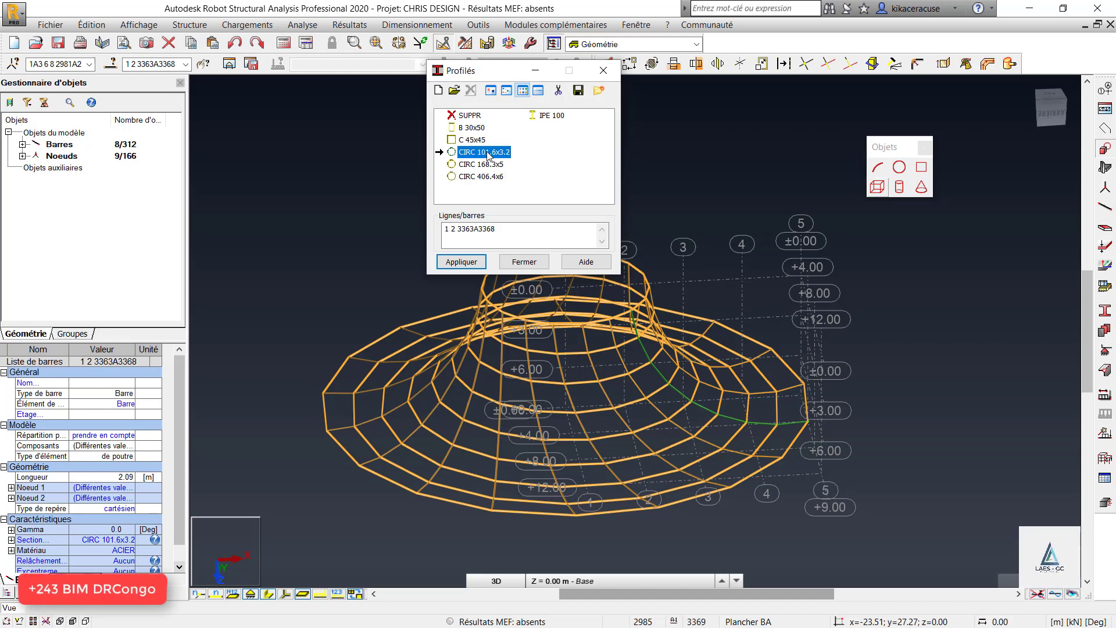
pyautogui.doubleClick(487, 152)
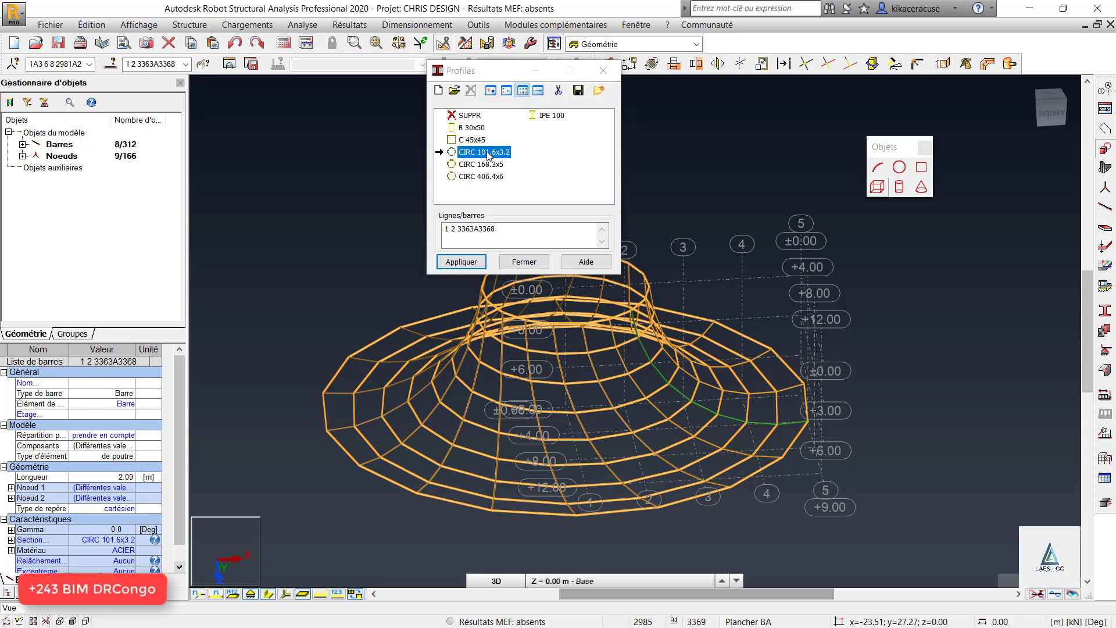
pyautogui.click(726, 358)
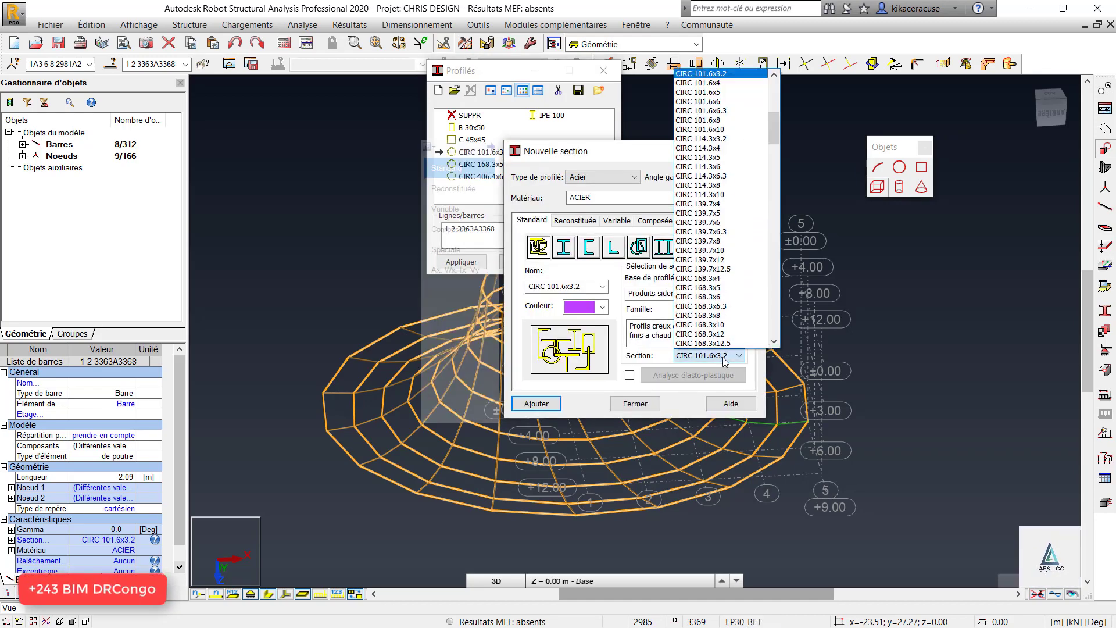
pyautogui.scroll(3, 706, 133)
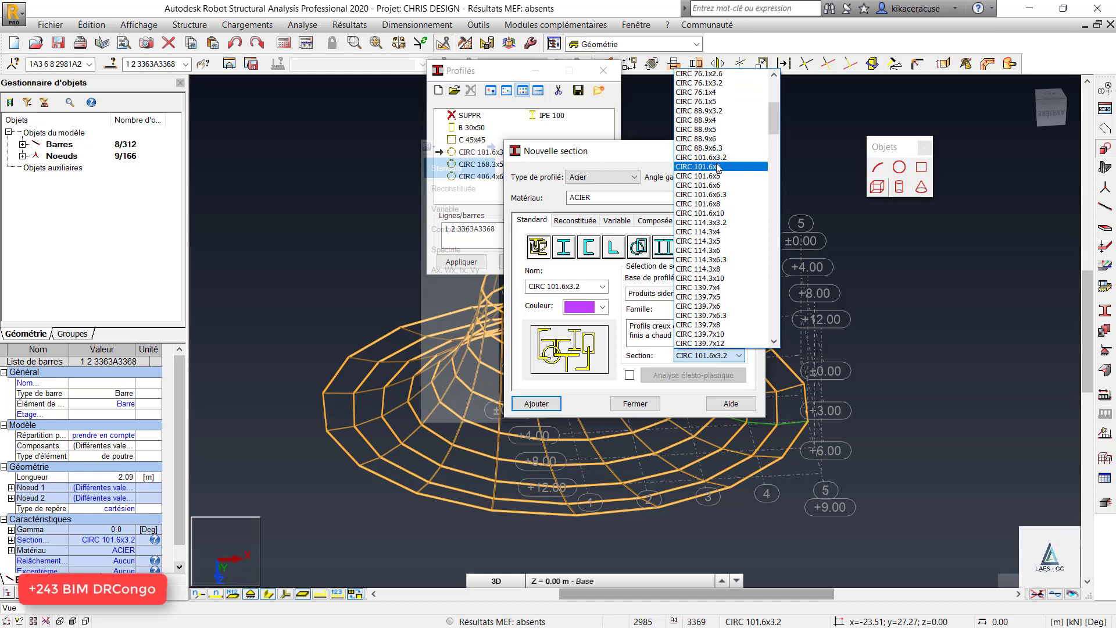
pyautogui.click(718, 129)
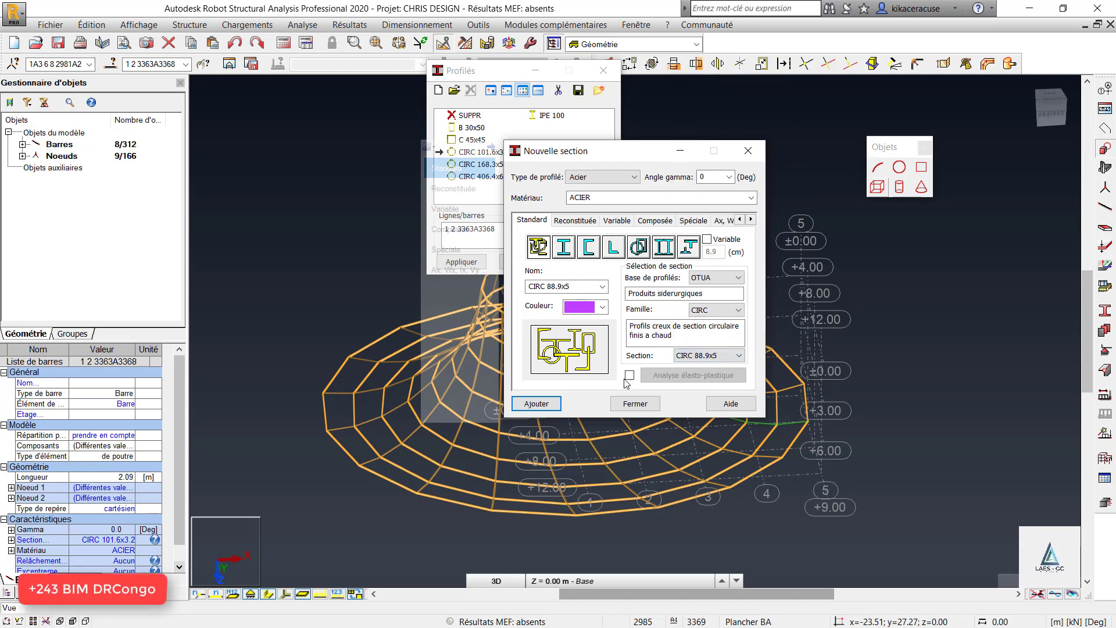
pyautogui.click(548, 404)
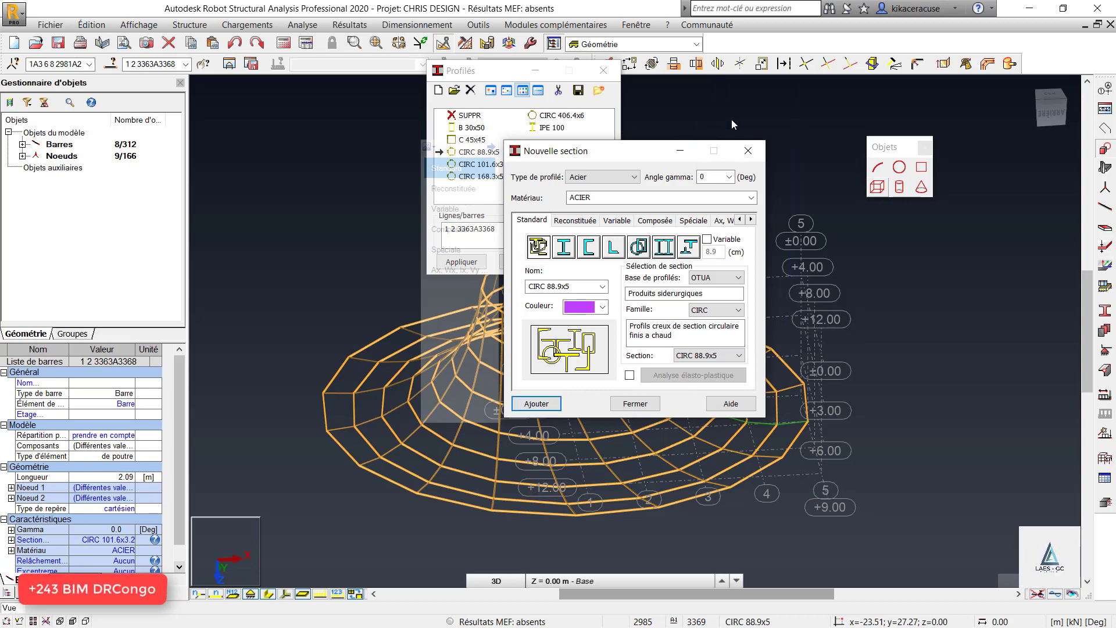
pyautogui.click(748, 151)
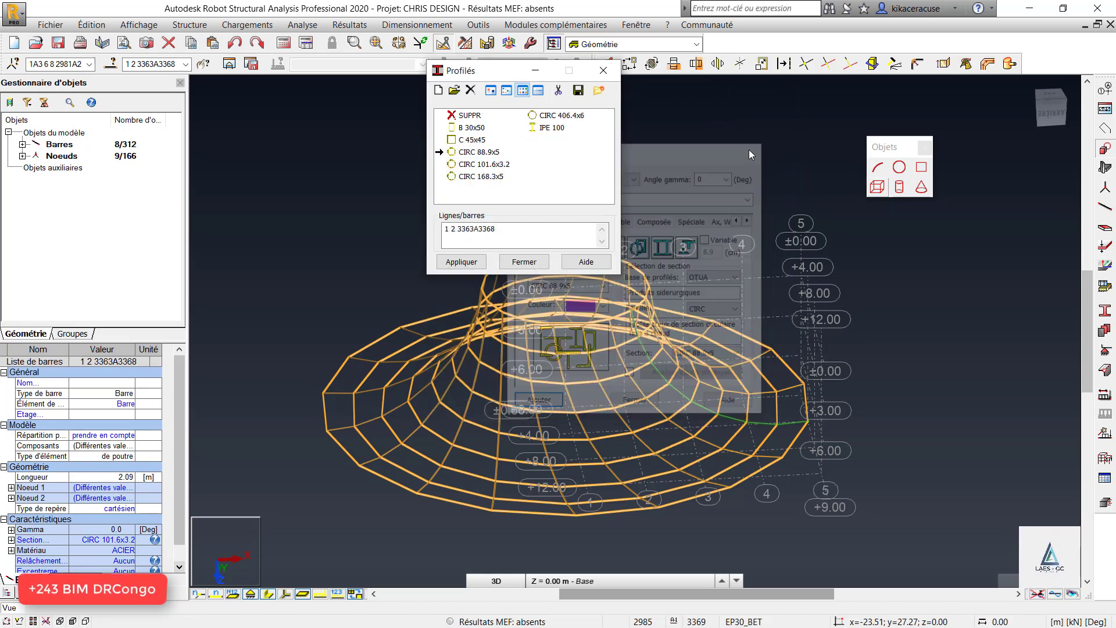
pyautogui.click(603, 71)
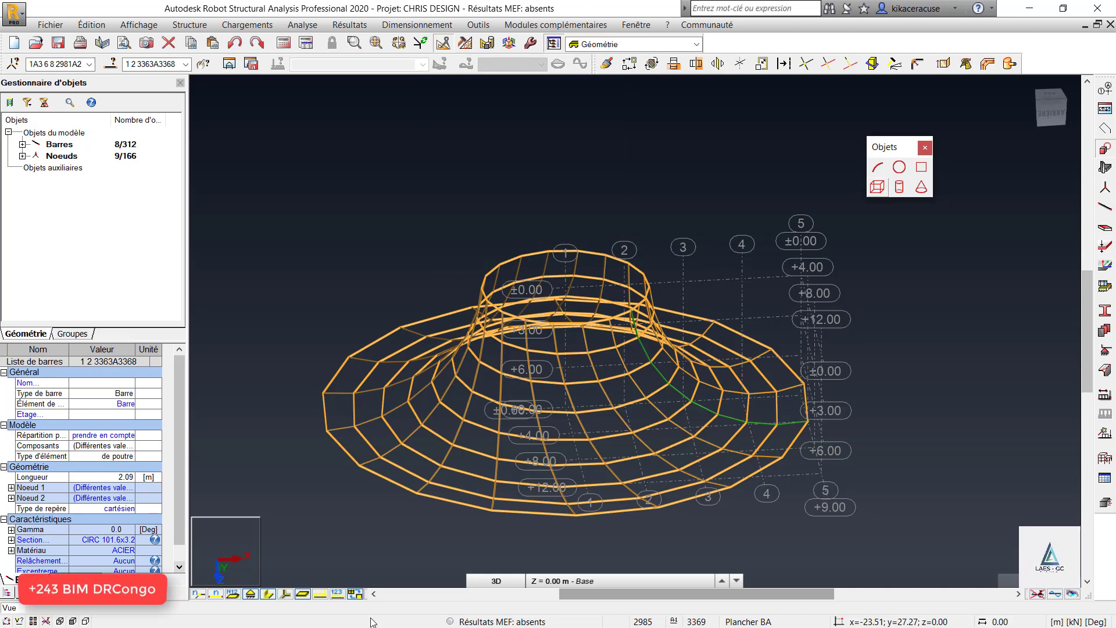
# Add four CIRC 88.9x5 diagonals across one sector's two outermost bands, joining the second ring's corner nodes to the neighbouring rings' bar midpoints.
pyautogui.press('Escape')
pyautogui.scroll(5, 612, 514)
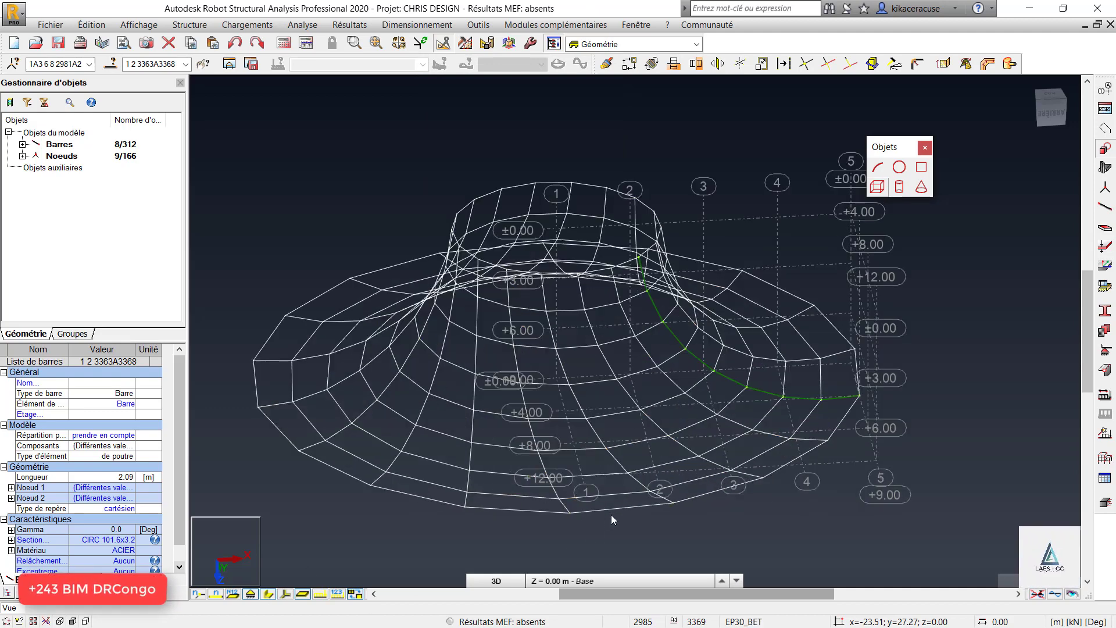
pyautogui.click(1106, 206)
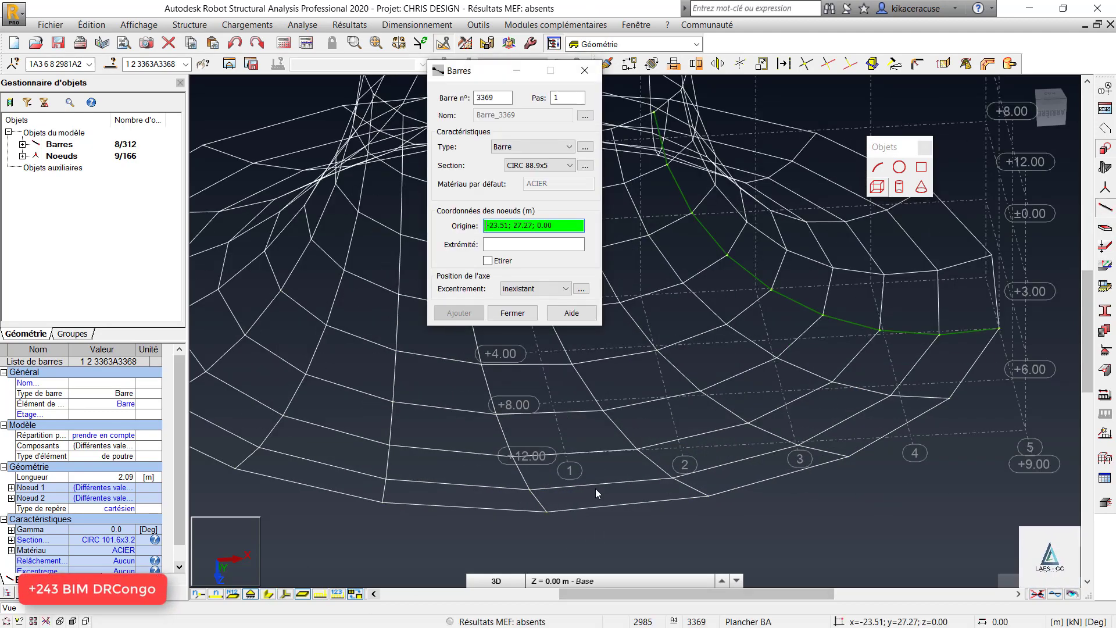
pyautogui.click(536, 492)
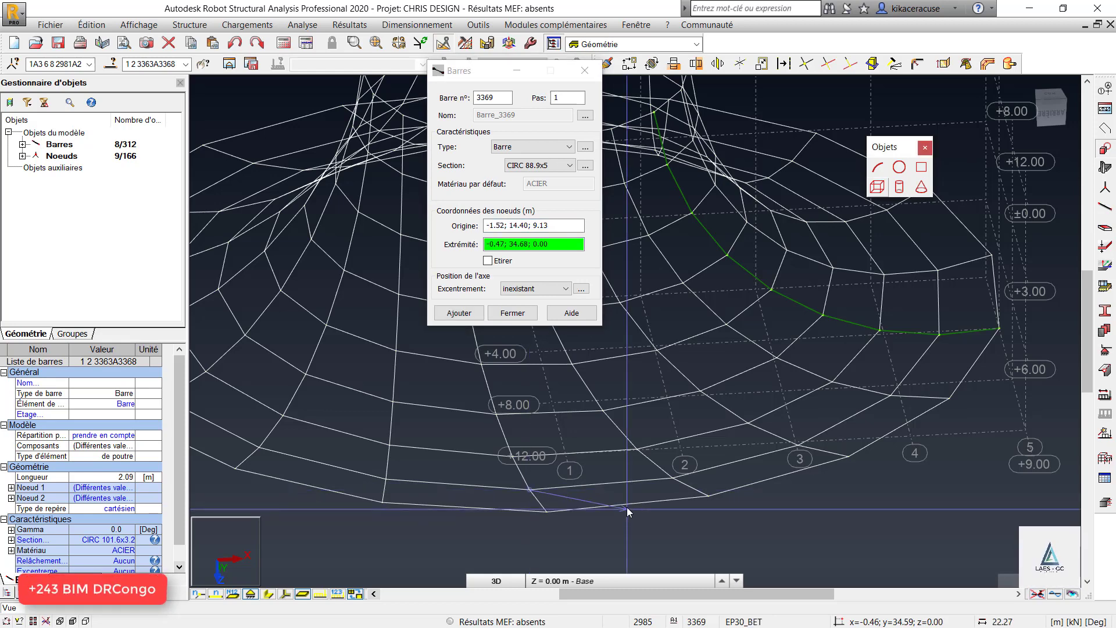
pyautogui.click(674, 478)
pyautogui.click(542, 488)
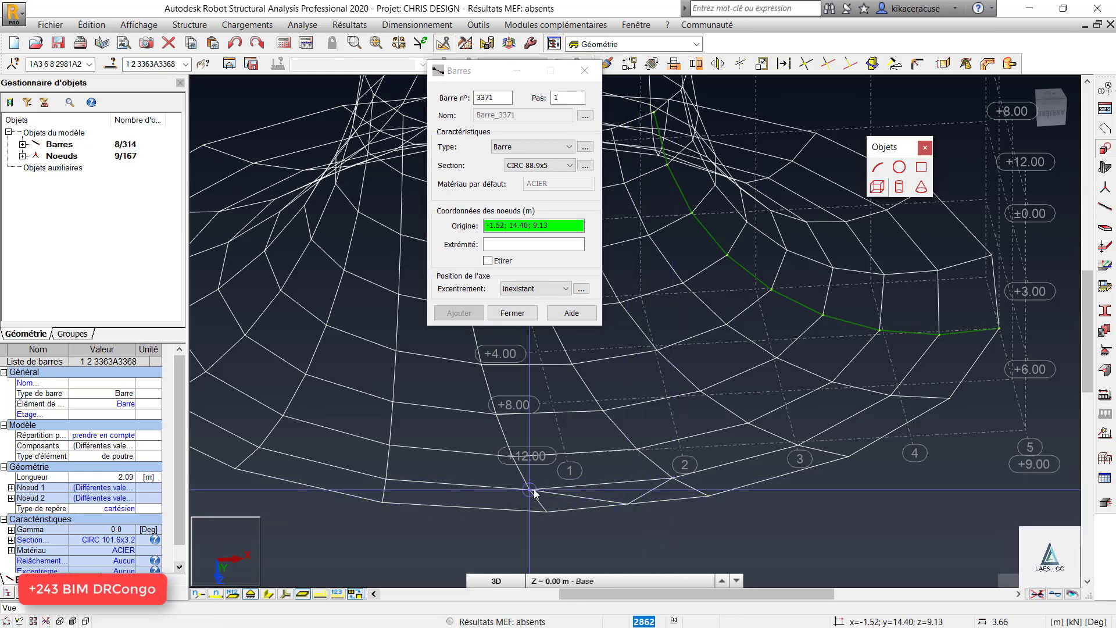
pyautogui.click(530, 490)
pyautogui.click(574, 453)
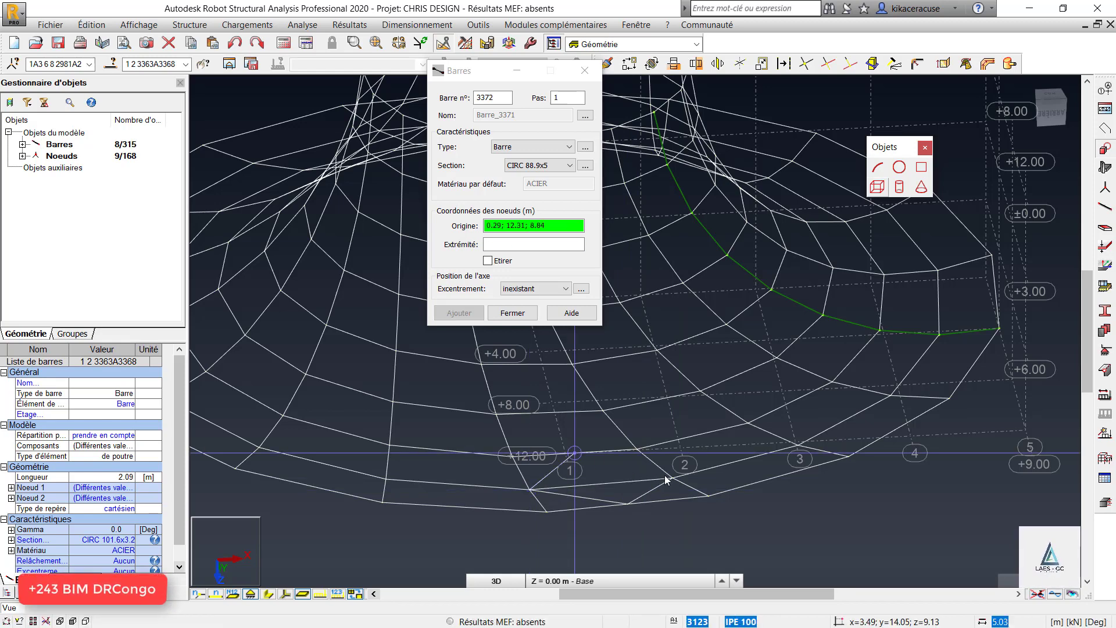
pyautogui.click(672, 478)
pyautogui.click(567, 536)
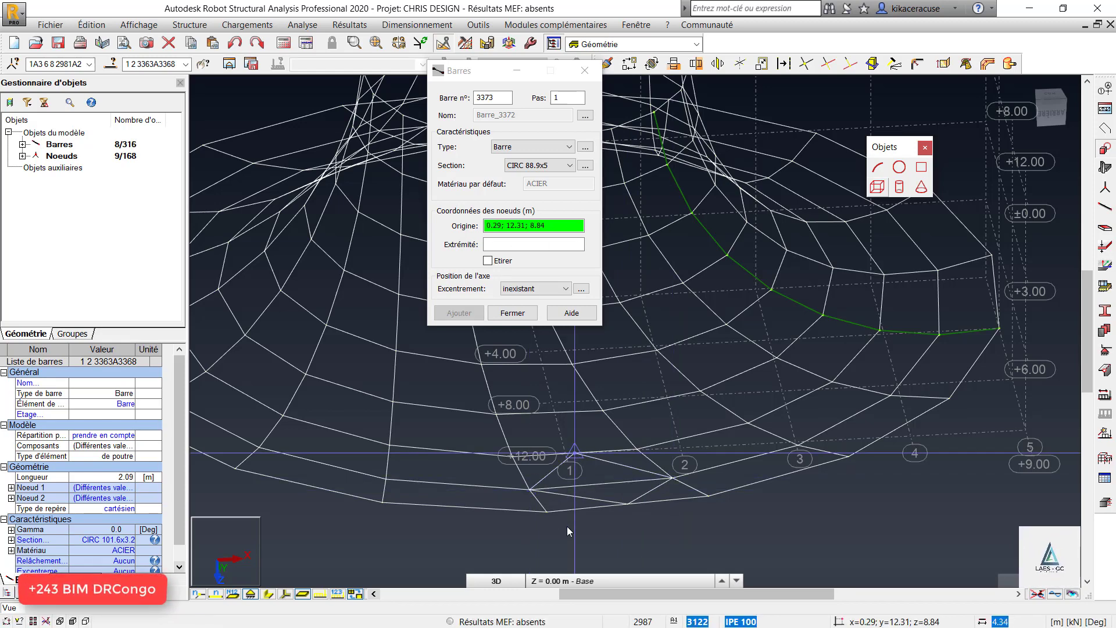
# Continue the CIRC 88.9x5 diagonals through the third and fourth bands from the rim, joining corner nodes to the third and fifth rings' bar midpoints.
pyautogui.scroll(-2, 566, 523)
pyautogui.scroll(4, 541, 430)
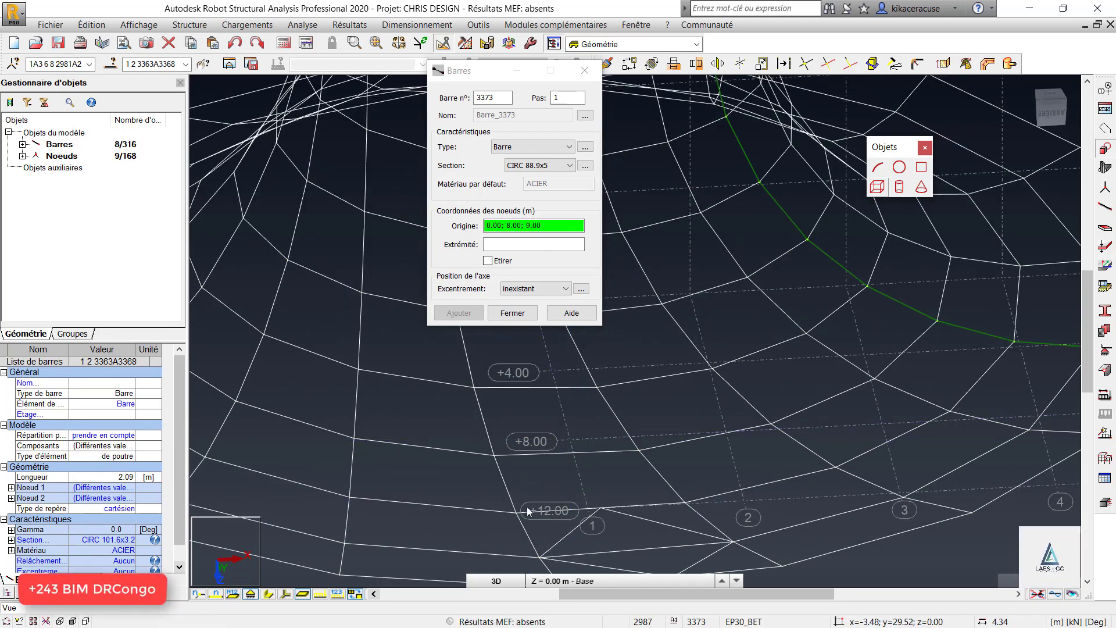
pyautogui.click(602, 505)
pyautogui.click(500, 456)
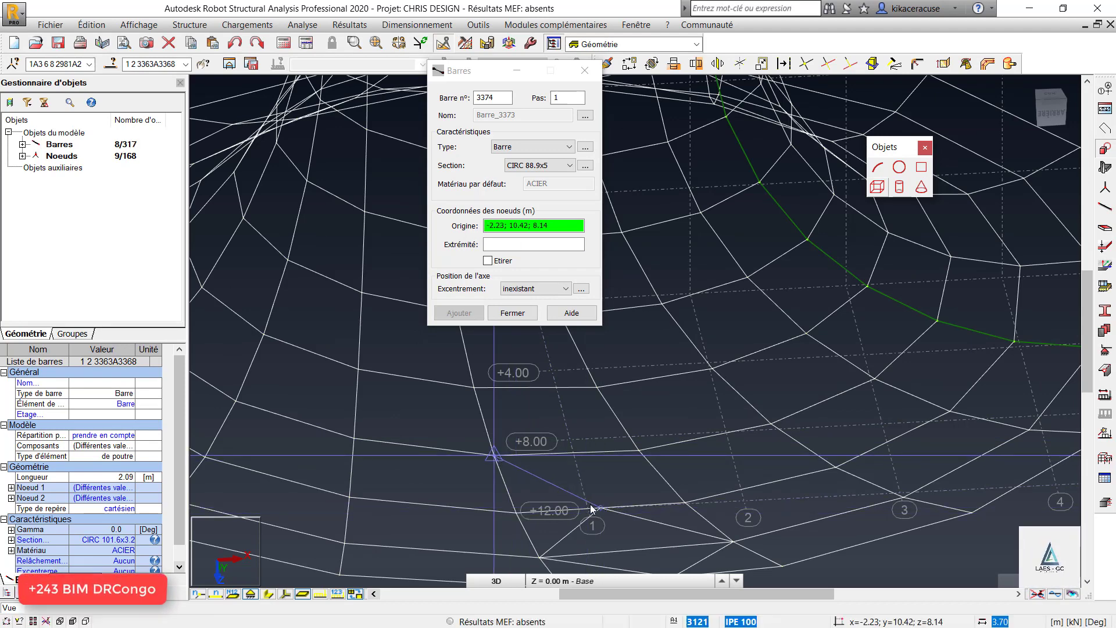
pyautogui.click(600, 506)
pyautogui.click(640, 452)
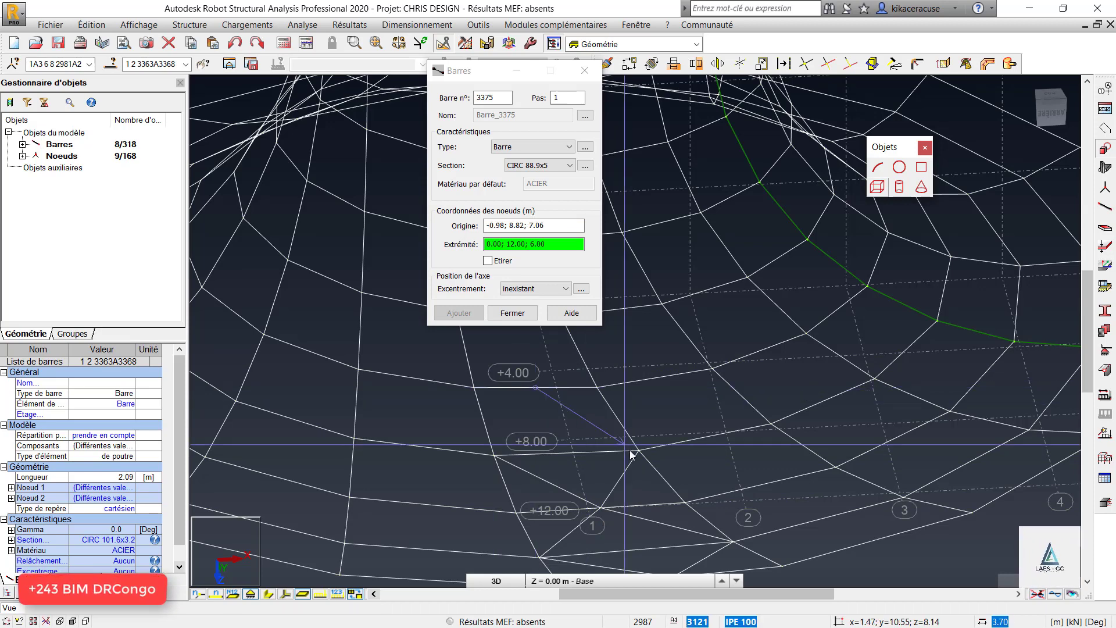
pyautogui.click(638, 451)
pyautogui.click(536, 388)
pyautogui.click(538, 392)
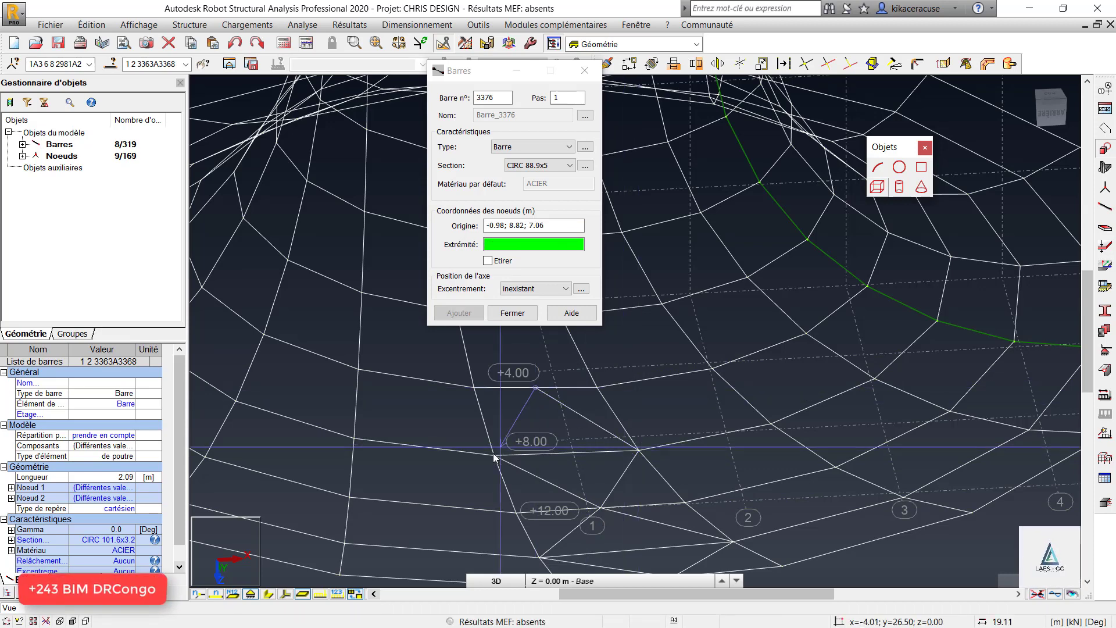
pyautogui.click(495, 457)
pyautogui.scroll(-1, 455, 517)
pyautogui.scroll(-3, 625, 556)
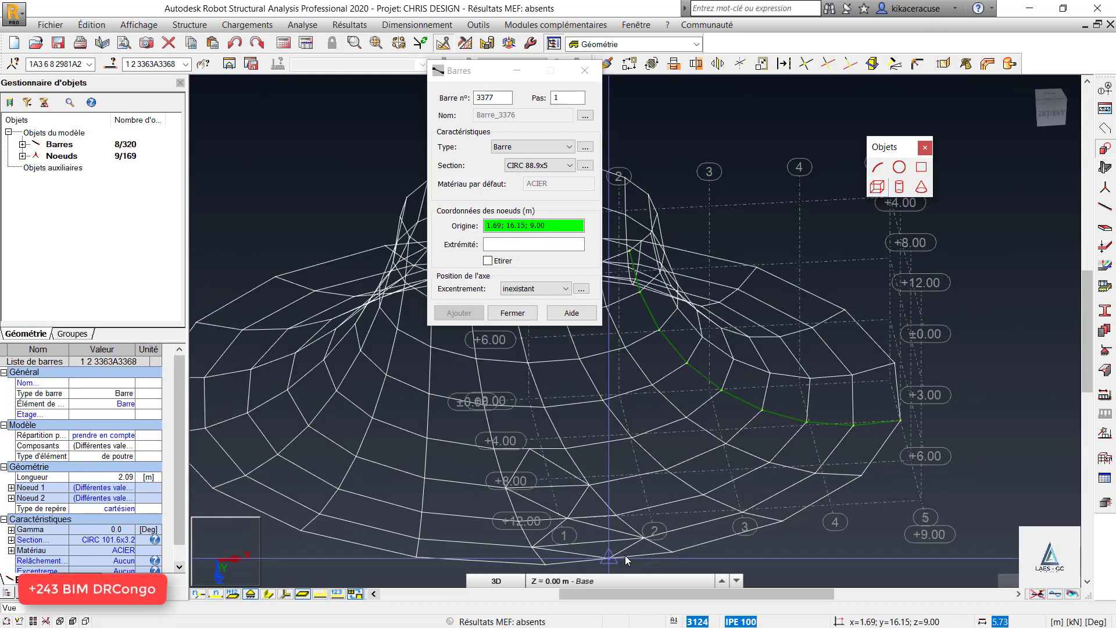
# Add two CIRC 88.9x5 diagonals in the fifth band from the fifth ring's bar midpoint to the sixth ring's corner nodes.
pyautogui.scroll(3, 543, 410)
pyautogui.click(543, 478)
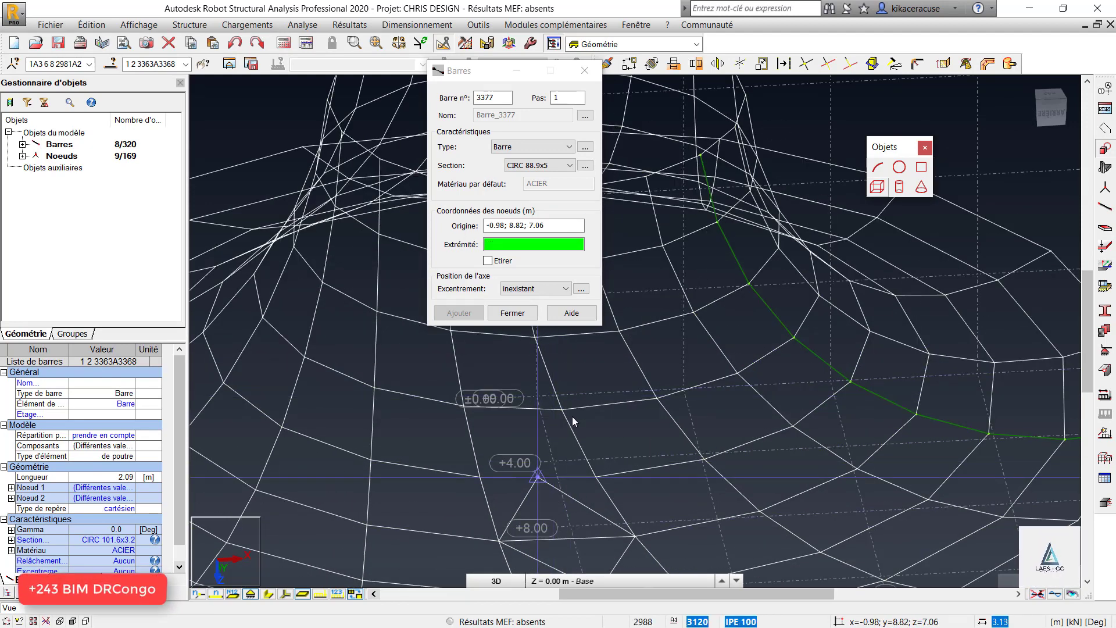
pyautogui.click(543, 464)
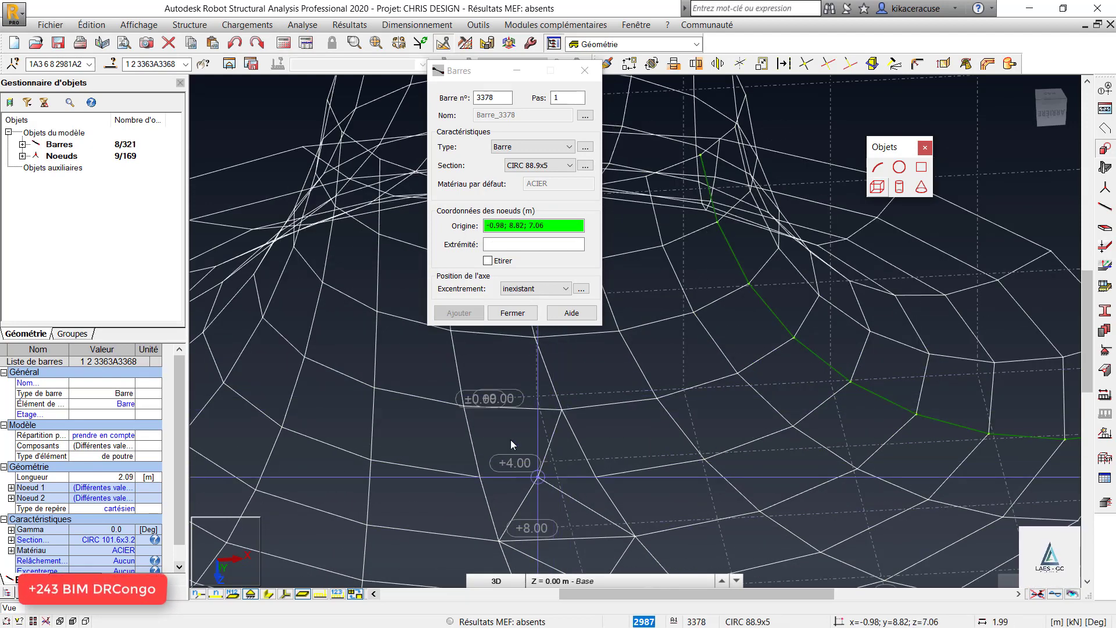
pyautogui.click(538, 477)
pyautogui.click(507, 463)
pyautogui.scroll(-5, 650, 521)
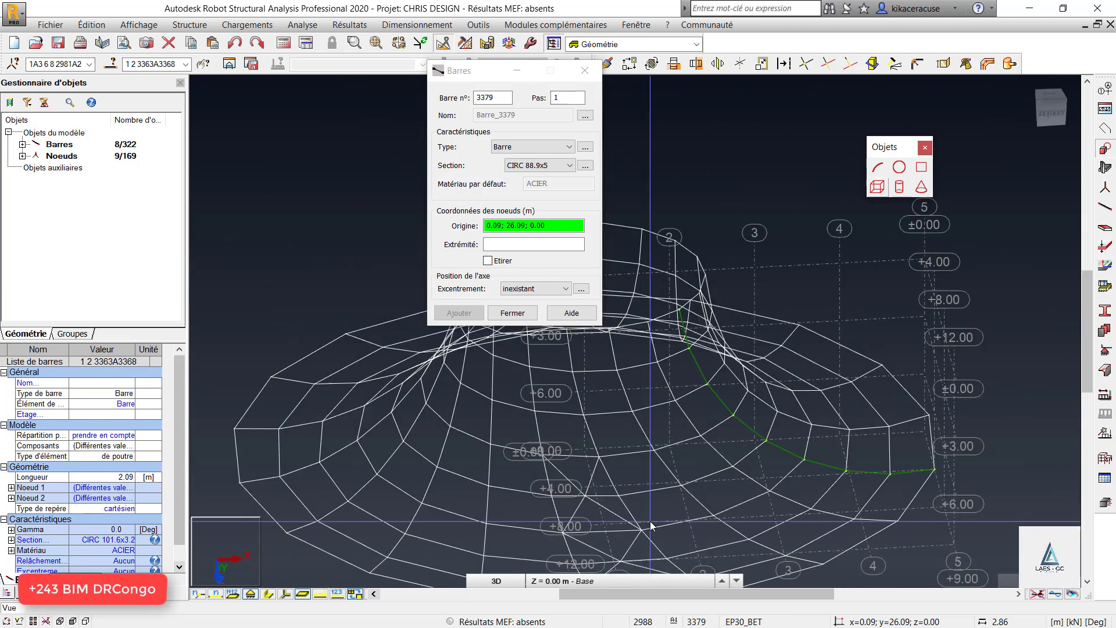
# Add four CIRC 88.9x5 diagonals in the sixth and seventh bands, meeting at the seventh ring's bar midpoint.
pyautogui.scroll(6, 737, 355)
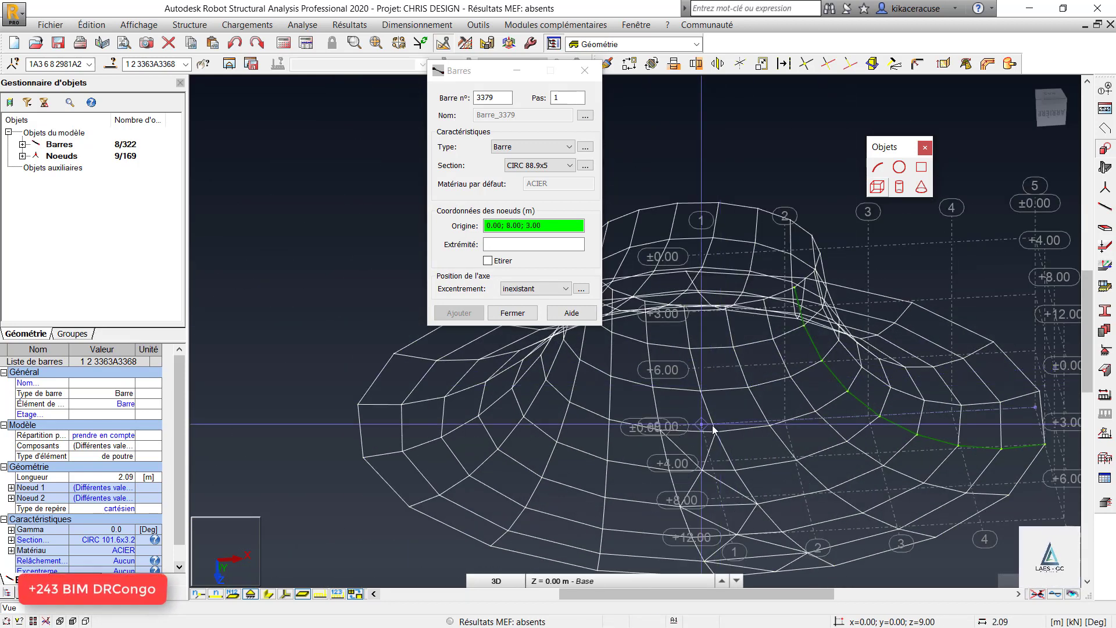
pyautogui.click(678, 389)
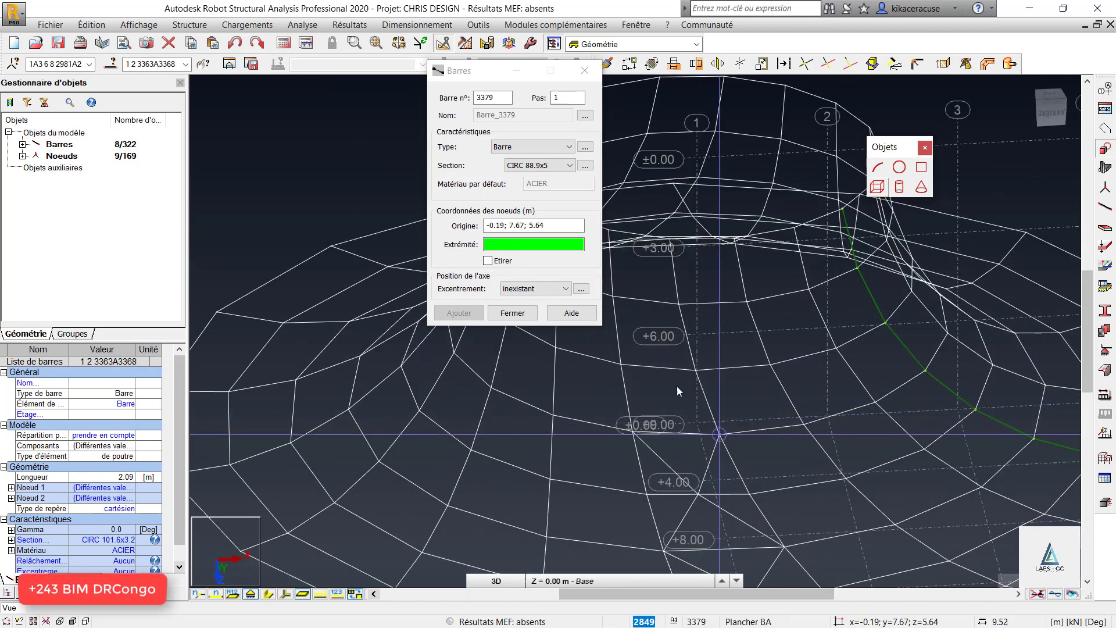
pyautogui.click(633, 434)
pyautogui.click(649, 403)
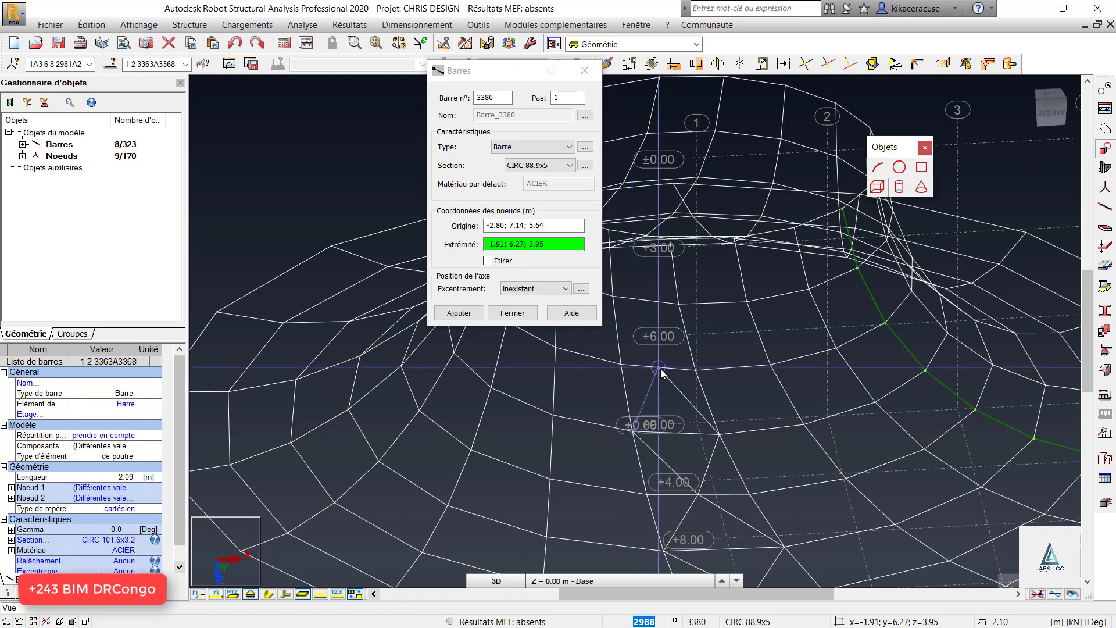
pyautogui.click(658, 367)
pyautogui.click(616, 299)
pyautogui.click(657, 367)
pyautogui.click(679, 306)
pyautogui.click(659, 369)
# Complete the diagonals with two bars from the eighth ring's corner nodes to the smallest ring's bar midpoint, and end bar creation.
pyautogui.scroll(-1, 702, 404)
pyautogui.scroll(1, 640, 268)
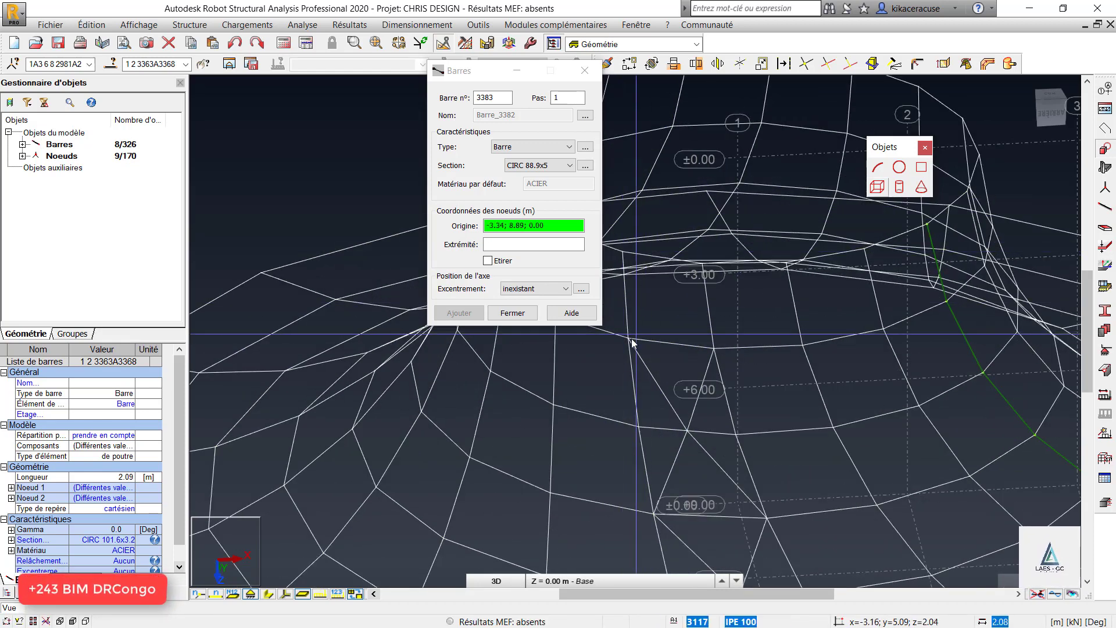
pyautogui.click(664, 258)
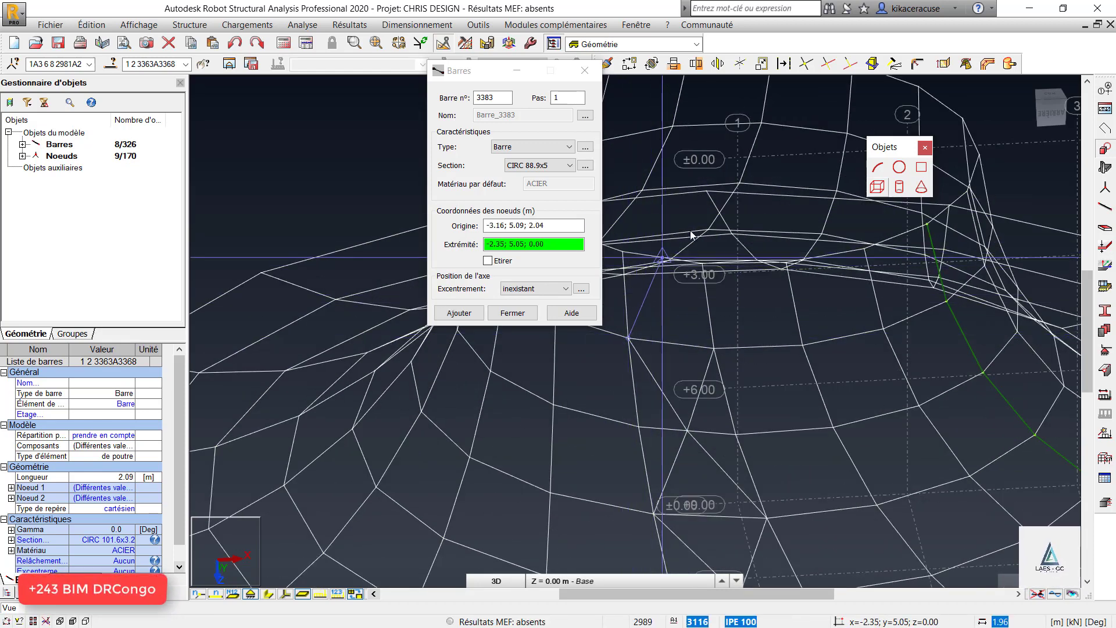
pyautogui.rightClick(712, 183)
pyautogui.click(684, 241)
pyautogui.moveTo(686, 244); pyautogui.dragTo(724, 296)
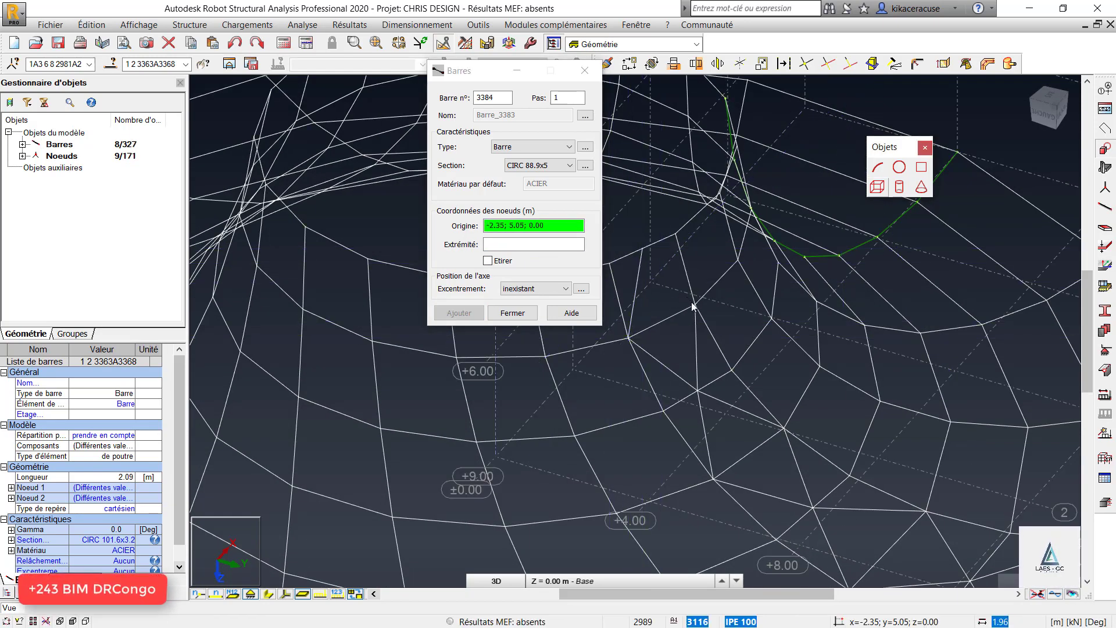
pyautogui.click(672, 288)
pyautogui.click(643, 253)
pyautogui.click(643, 253)
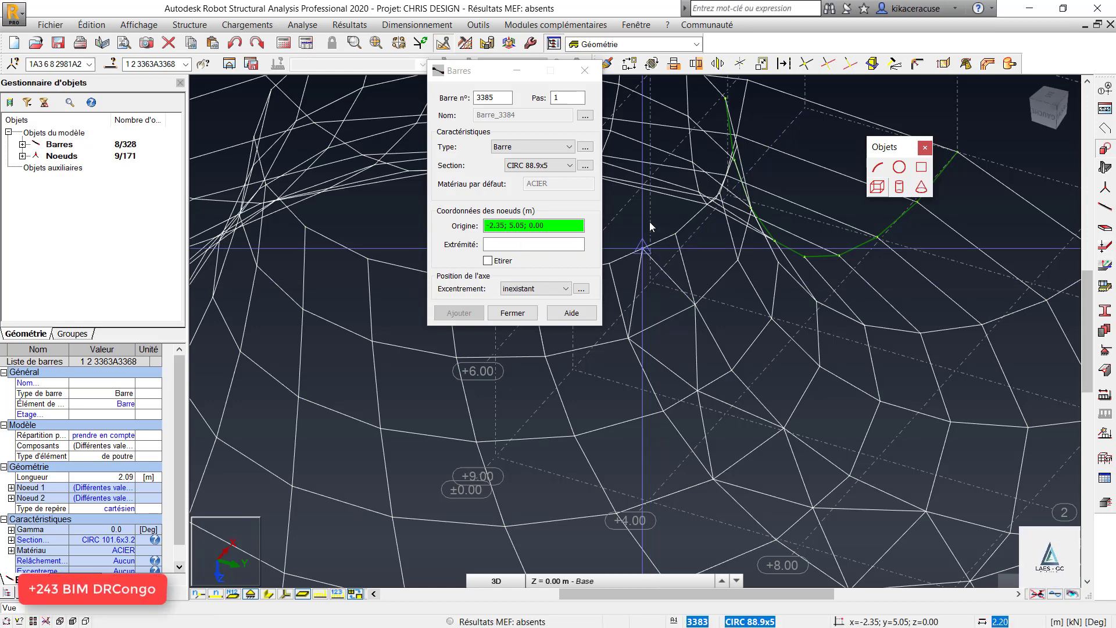
pyautogui.click(585, 70)
# Select one of the new diagonals in the neck and extend the selection to all bars with the same CIRC 88.9x5 section.
pyautogui.rightClick(577, 192)
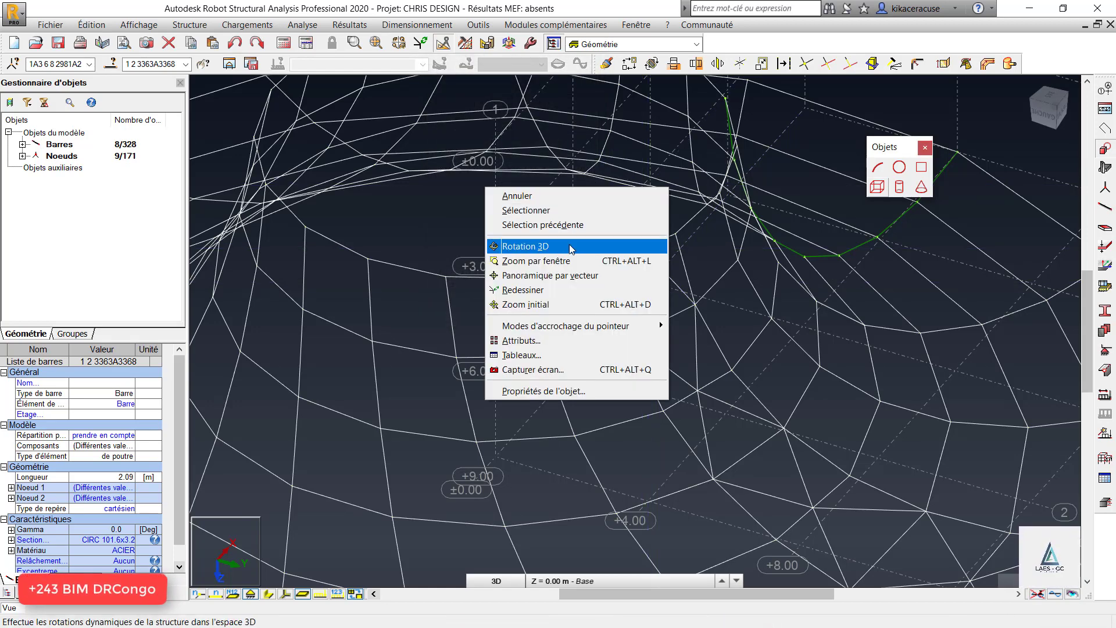
pyautogui.click(570, 244)
pyautogui.keyDown('shift'); pyautogui.moveTo(648, 396); pyautogui.dragTo(550, 378, button='middle'); pyautogui.keyUp('shift')
pyautogui.scroll(-3, 550, 379)
pyautogui.keyDown('shift'); pyautogui.moveTo(820, 256); pyautogui.dragTo(750, 240, button='middle'); pyautogui.keyUp('shift')
pyautogui.scroll(5, 750, 240)
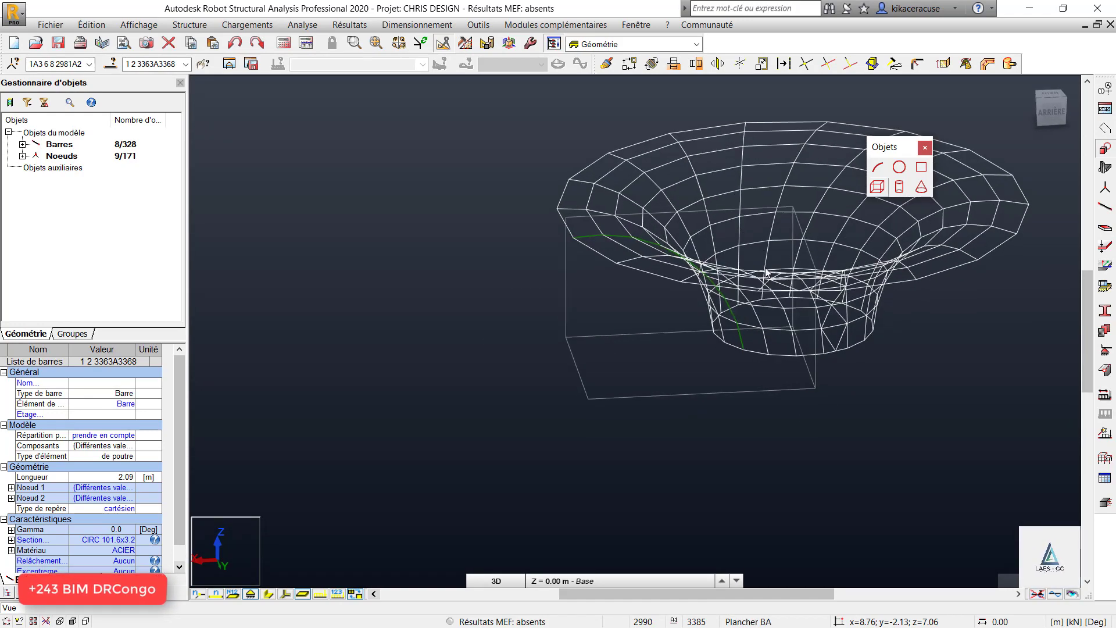
pyautogui.rightClick(902, 343)
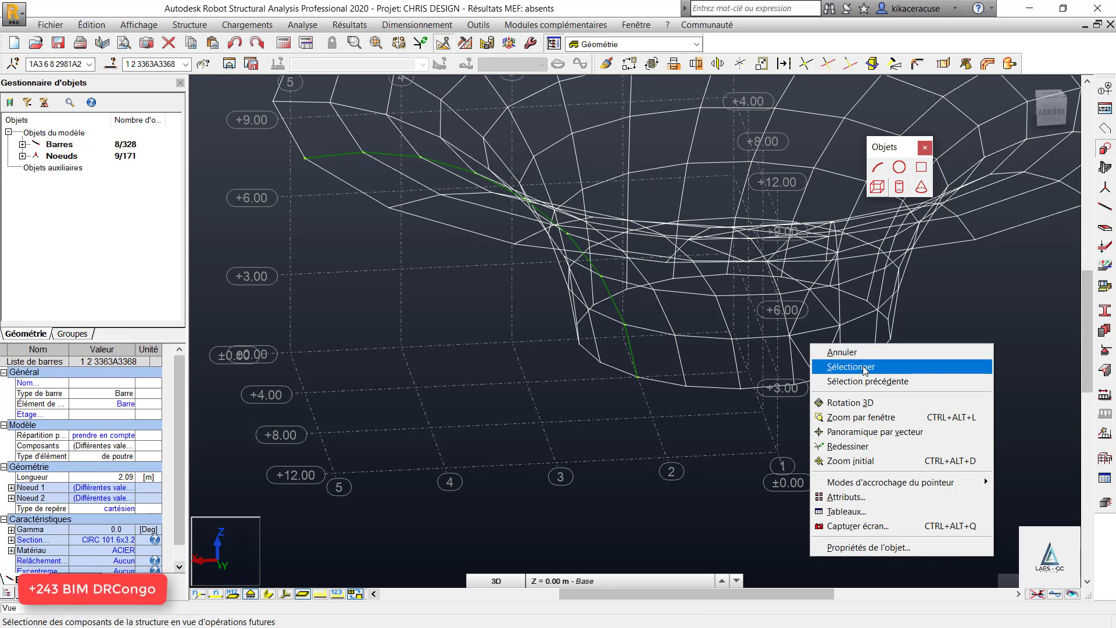
pyautogui.click(851, 366)
pyautogui.click(822, 365)
pyautogui.rightClick(911, 360)
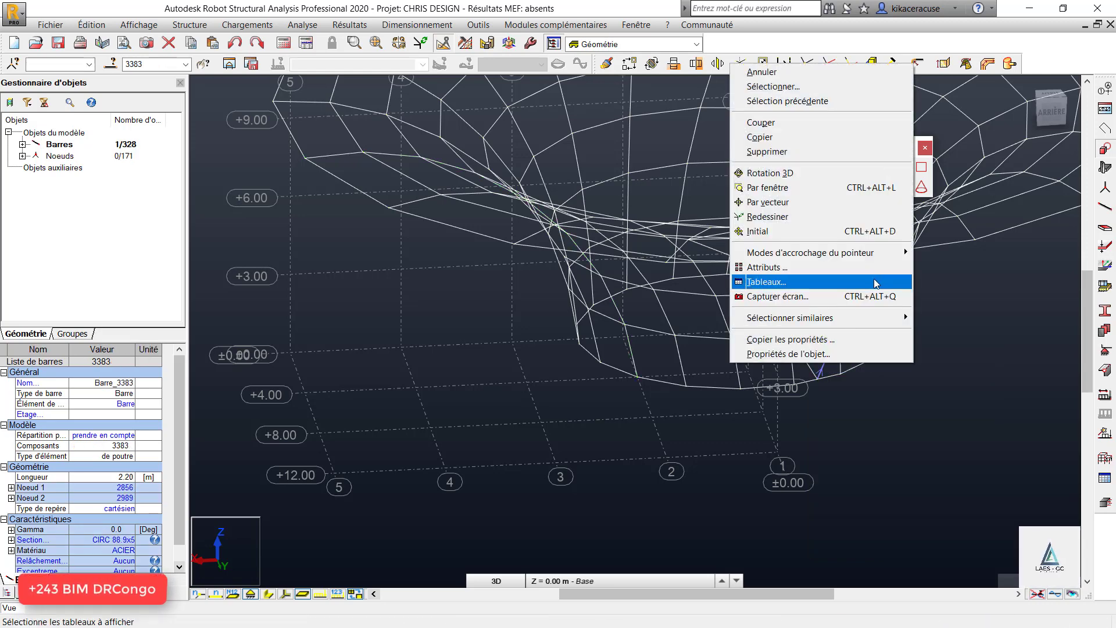
pyautogui.moveTo(900, 318)
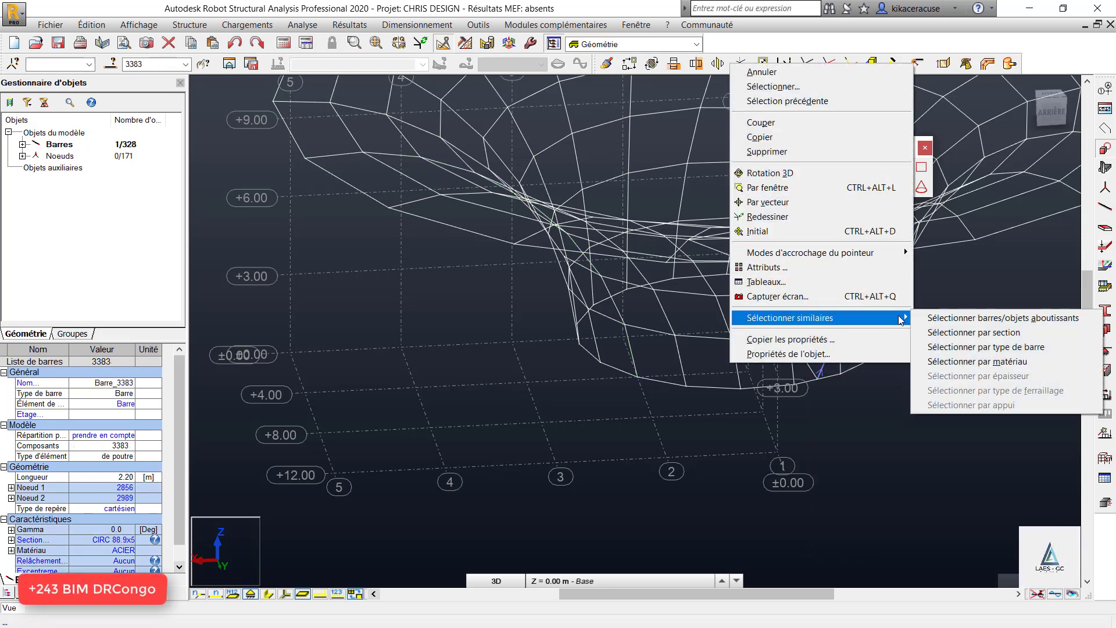
pyautogui.click(983, 334)
# Start a Rotation of the selected CIRC 88.9x5 diagonals about an axis perpendicular to the XY plane through point 0,0,0.
pyautogui.scroll(-3, 493, 403)
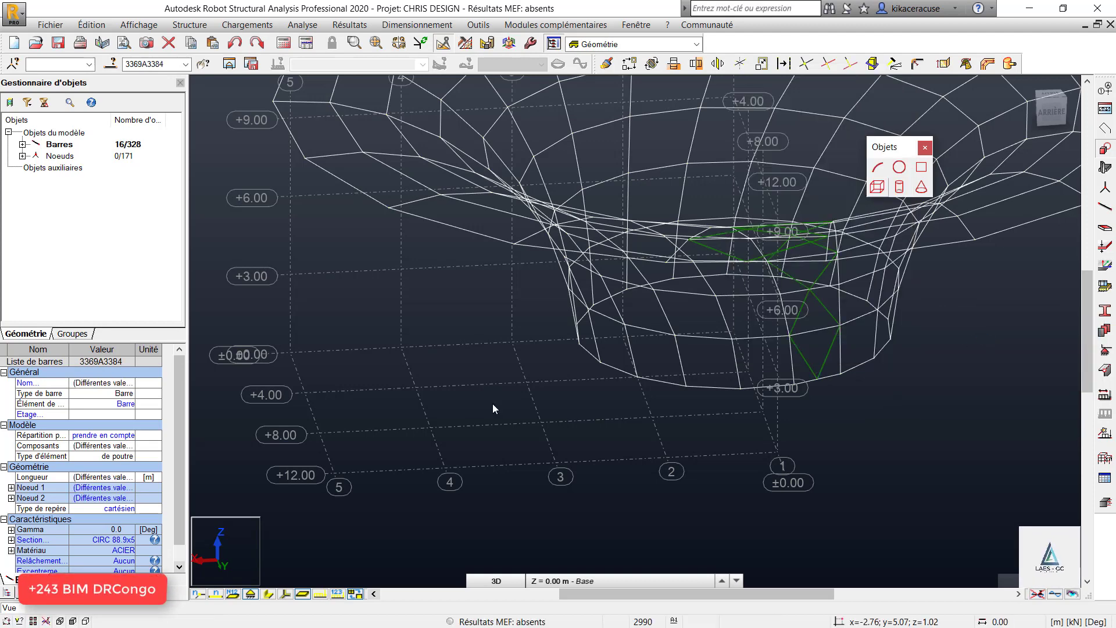
pyautogui.rightClick(743, 115)
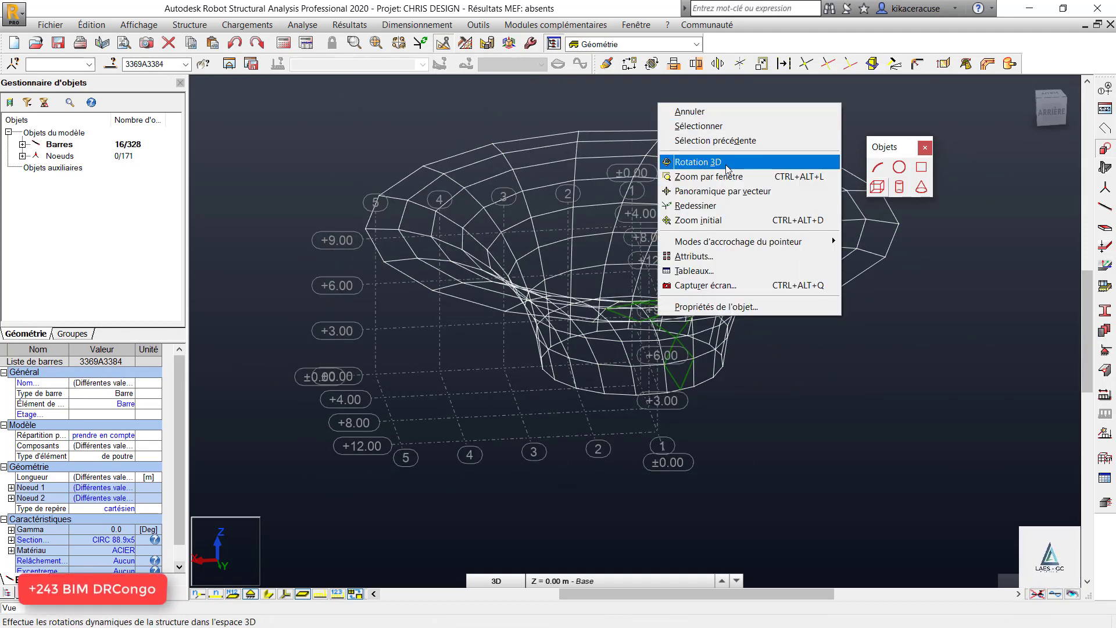
pyautogui.click(710, 163)
pyautogui.moveTo(727, 174); pyautogui.dragTo(710, 234)
pyautogui.scroll(3, 654, 329)
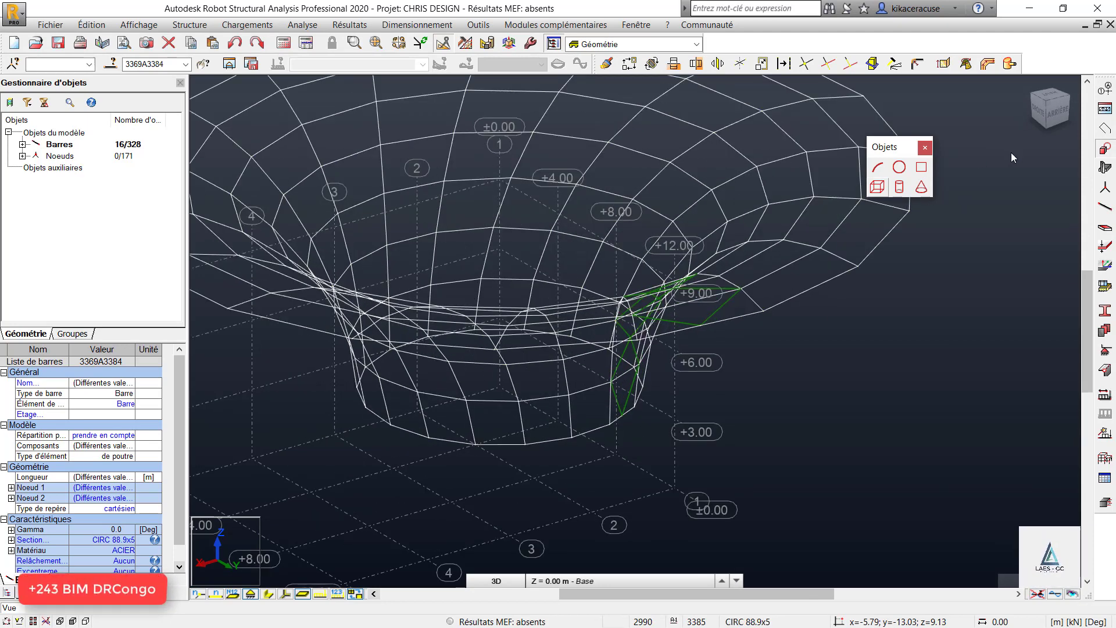
pyautogui.click(652, 63)
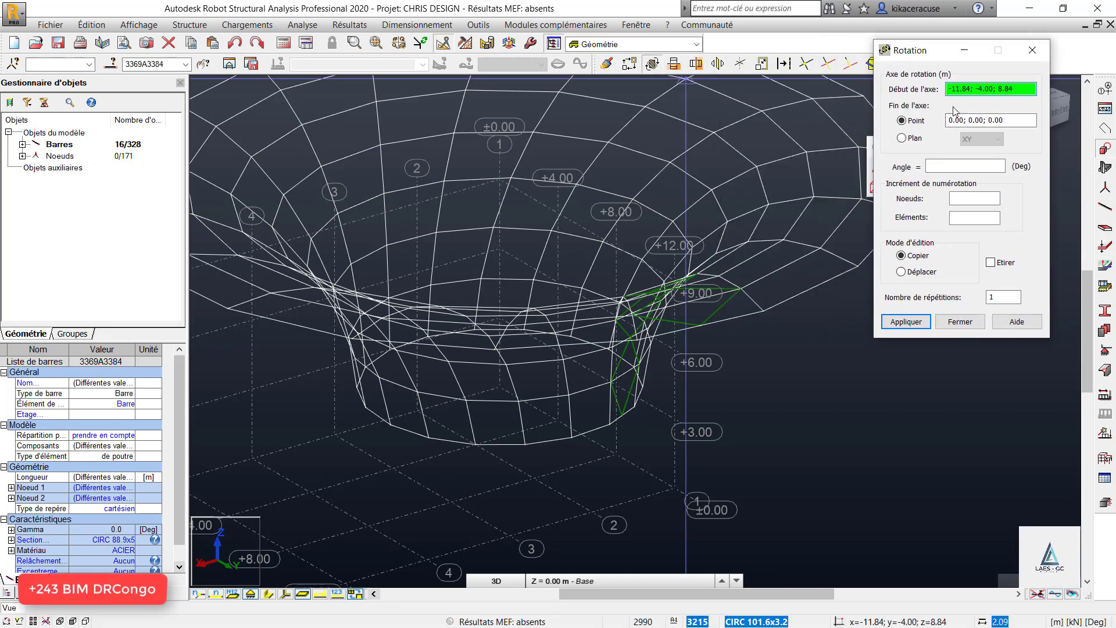
pyautogui.click(915, 140)
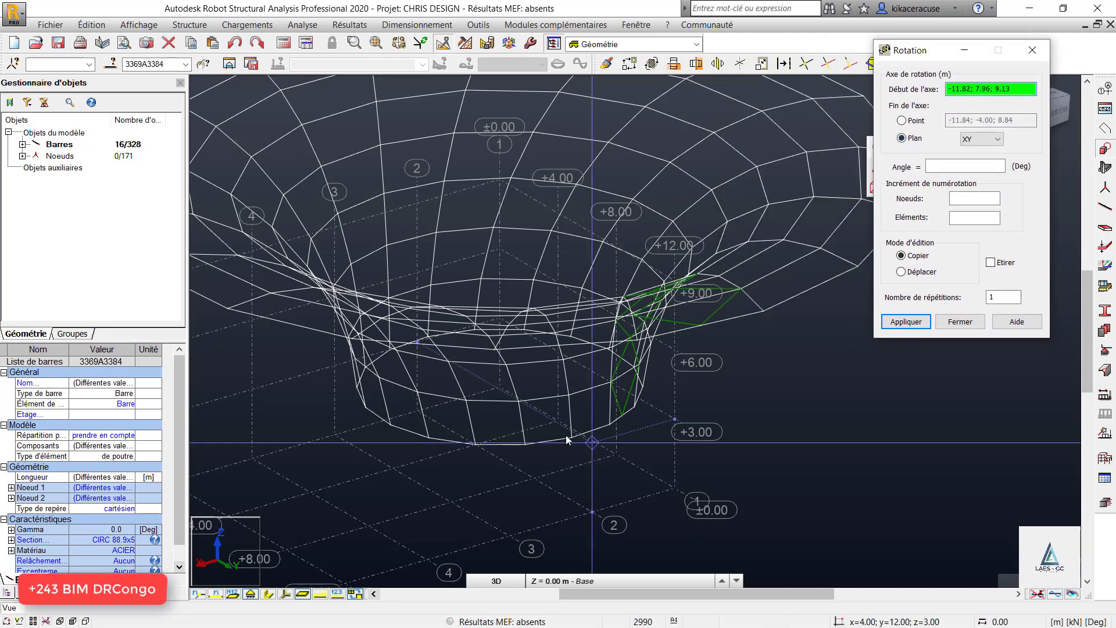
pyautogui.scroll(-3, 680, 352)
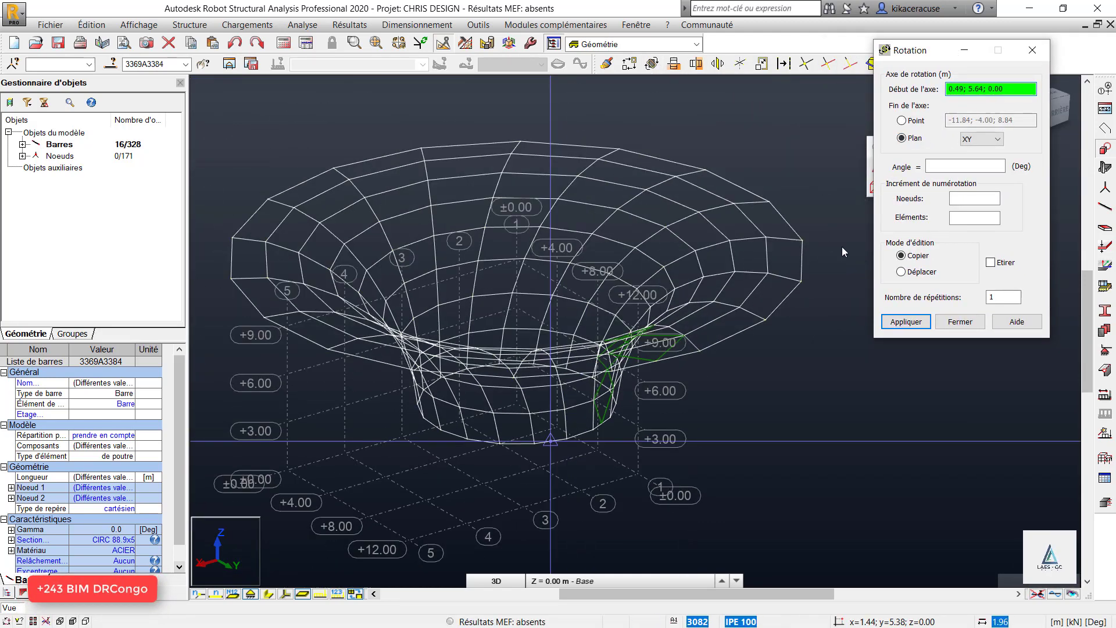
pyautogui.click(604, 425)
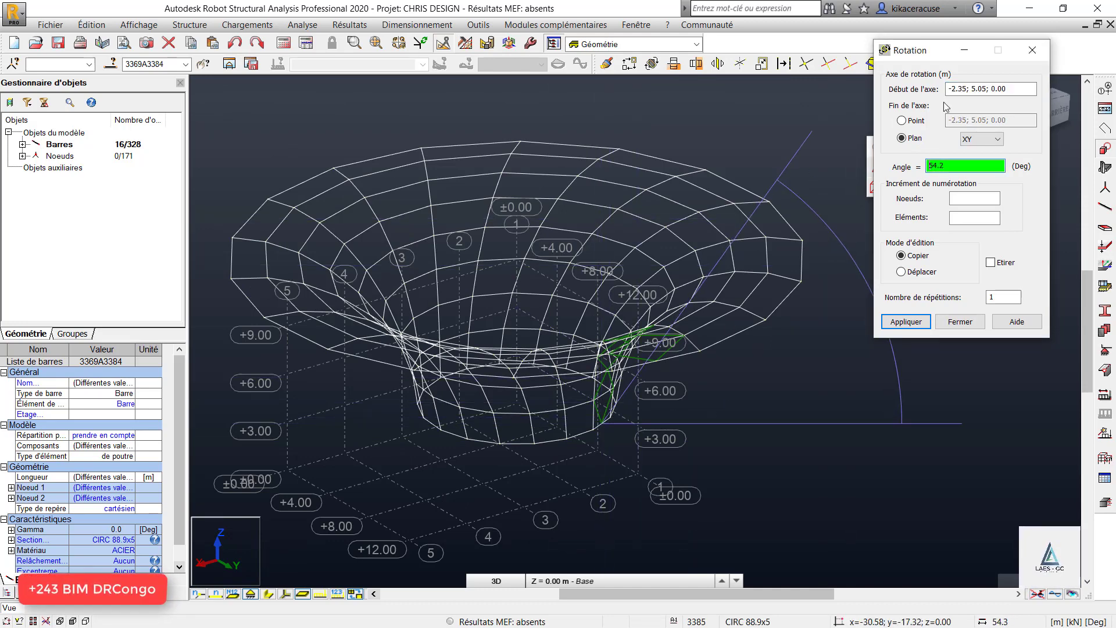
pyautogui.moveTo(1018, 88); pyautogui.dragTo(916, 95)
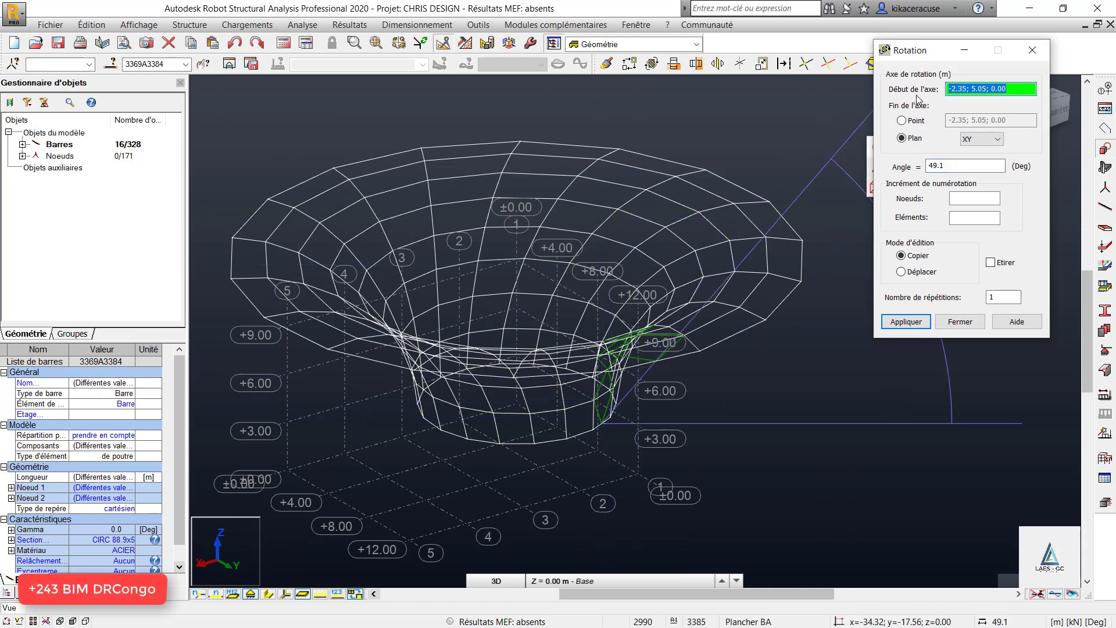
pyautogui.write('0;0,0')
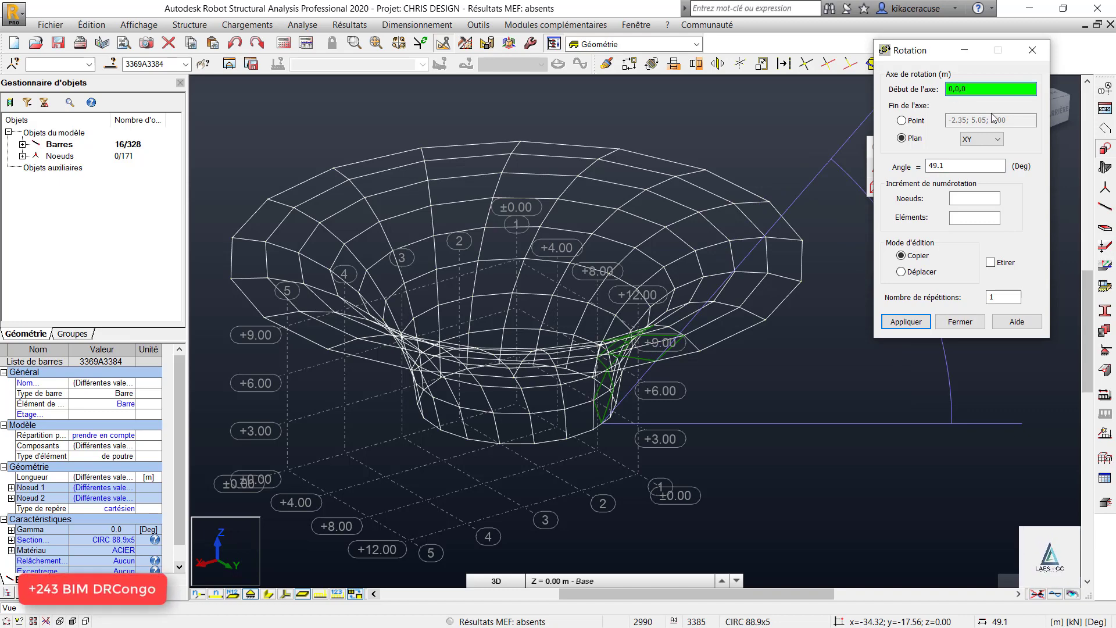
# Copy the diagonals around the rings with a 20 degree rotation angle and 18 repetitions, and close the Rotation dialog.
pyautogui.click(929, 167)
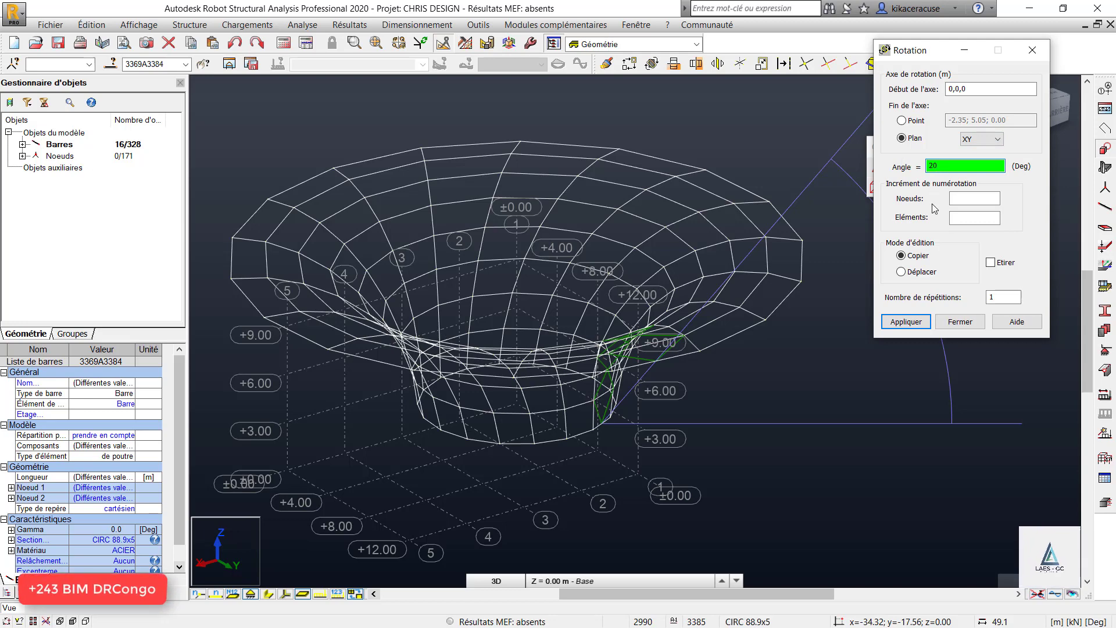
pyautogui.click(1010, 300)
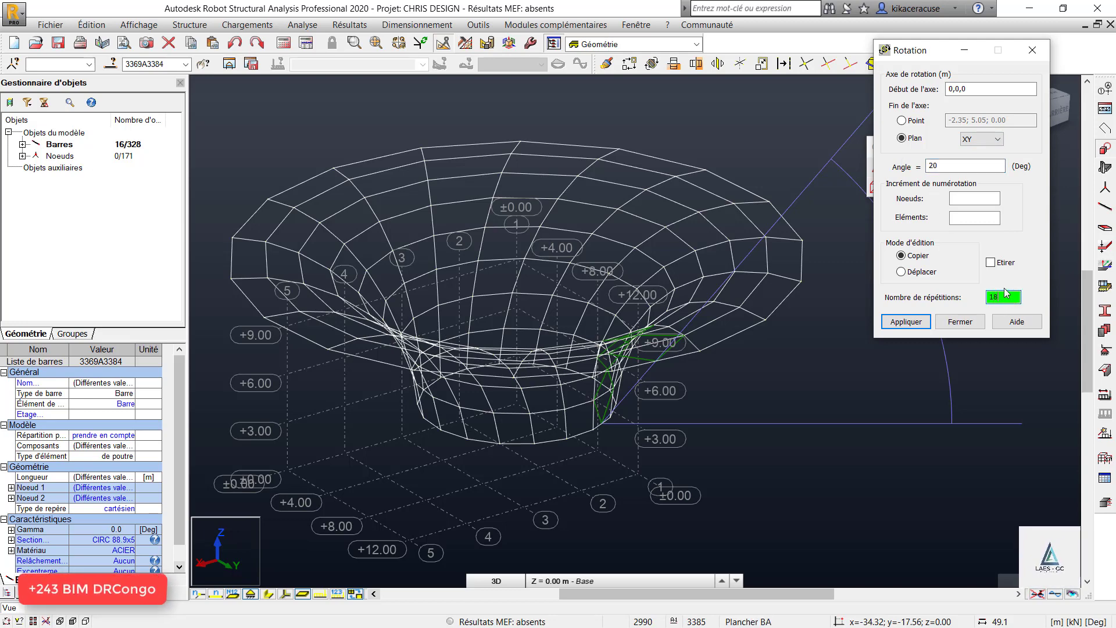
pyautogui.write('18')
pyautogui.click(928, 323)
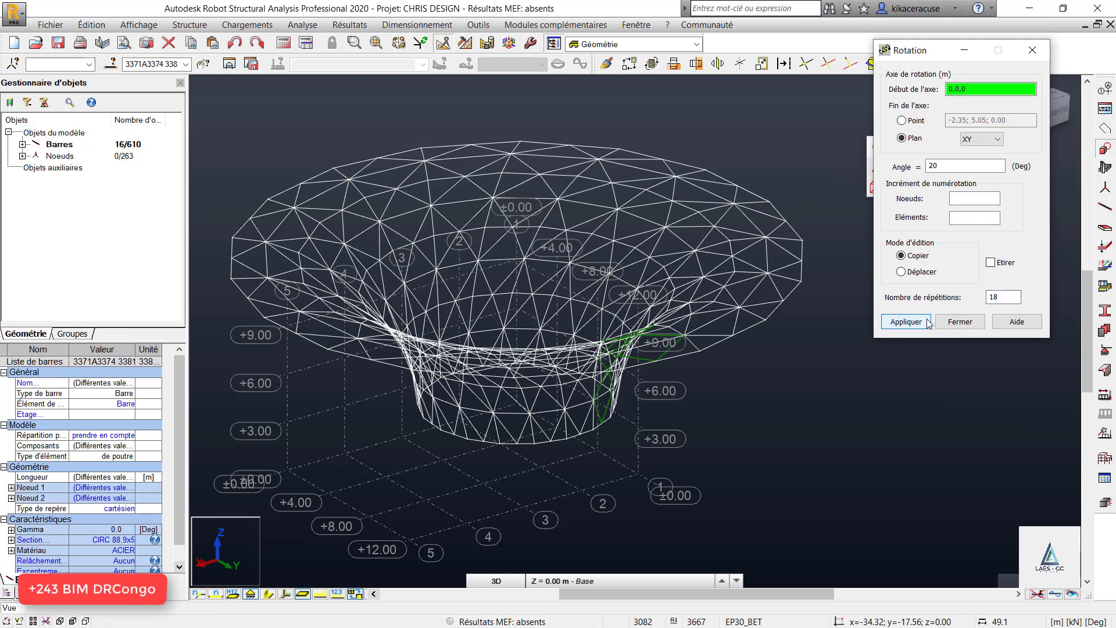
pyautogui.rightClick(676, 146)
pyautogui.click(650, 208)
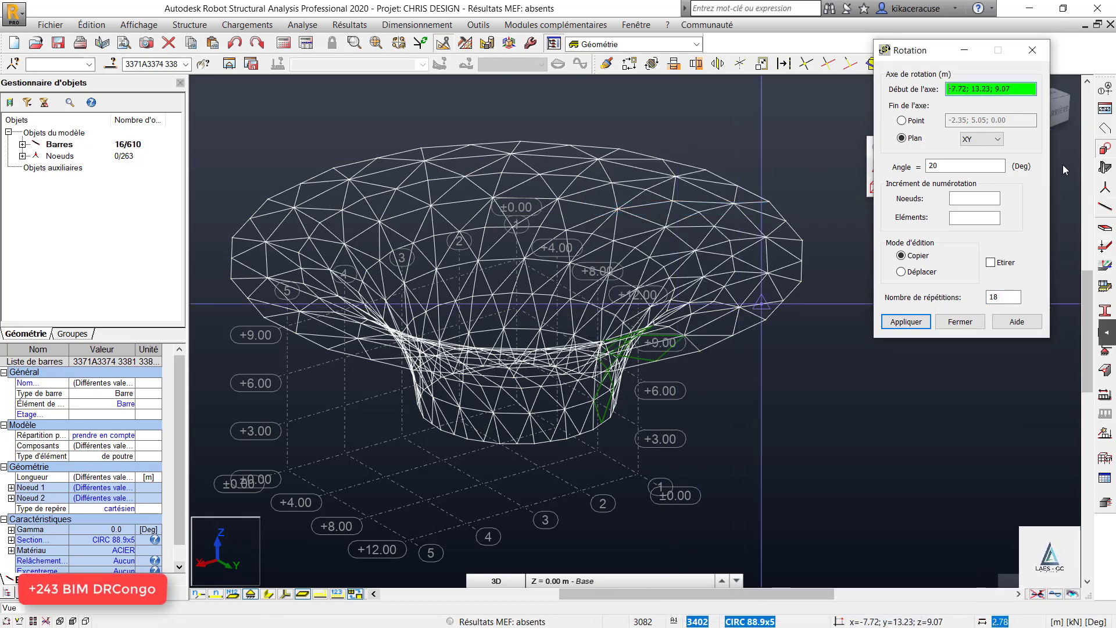
pyautogui.click(1033, 50)
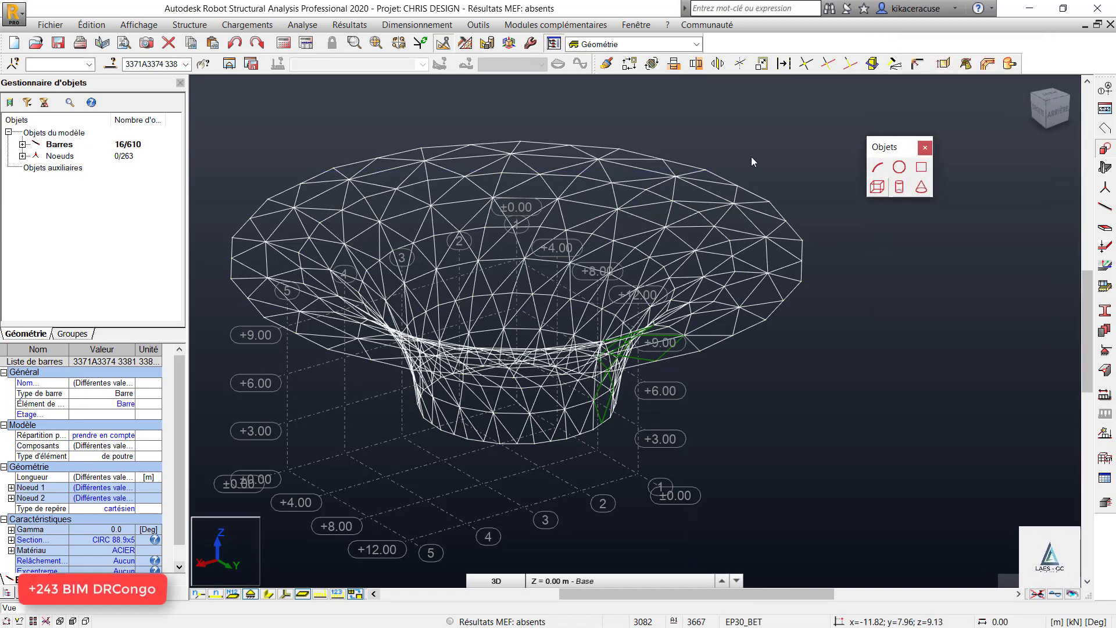
# Display the bars' section shapes and examine the triangulated funnel from above and from the side.
pyautogui.rightClick(665, 145)
pyautogui.click(728, 206)
pyautogui.moveTo(766, 340); pyautogui.dragTo(834, 305)
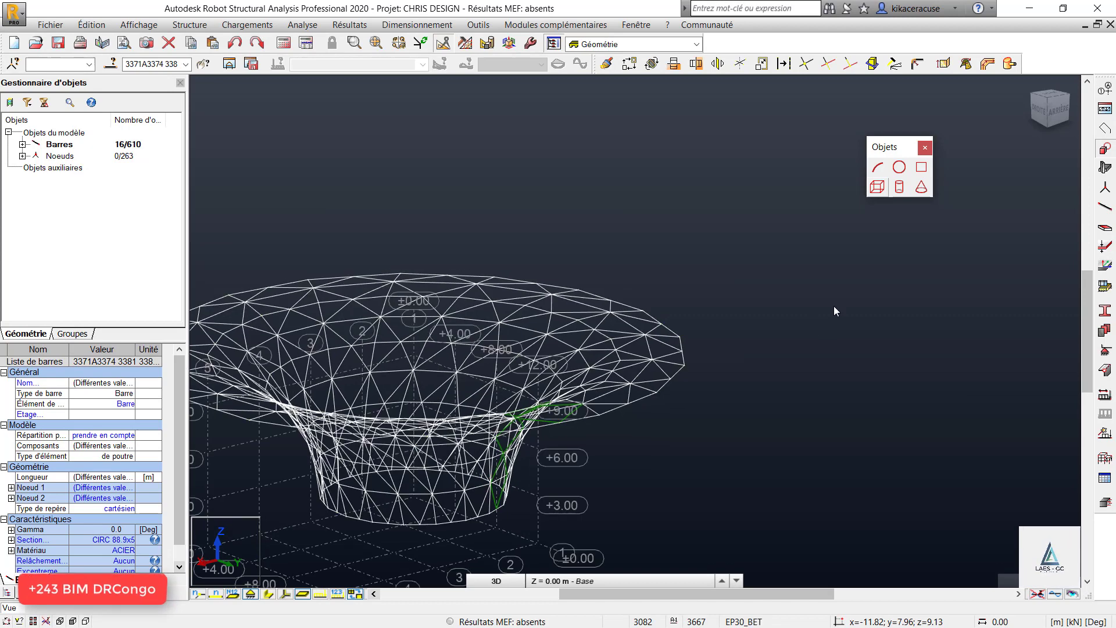
pyautogui.click(269, 593)
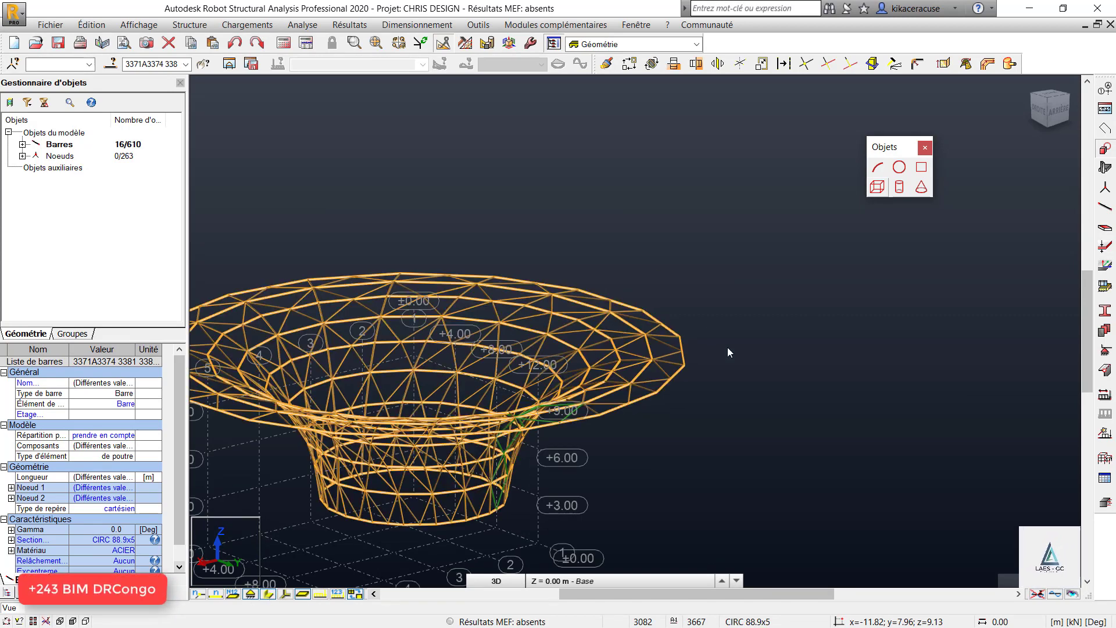
pyautogui.moveTo(727, 347); pyautogui.dragTo(494, 216)
pyautogui.scroll(5, 483, 245)
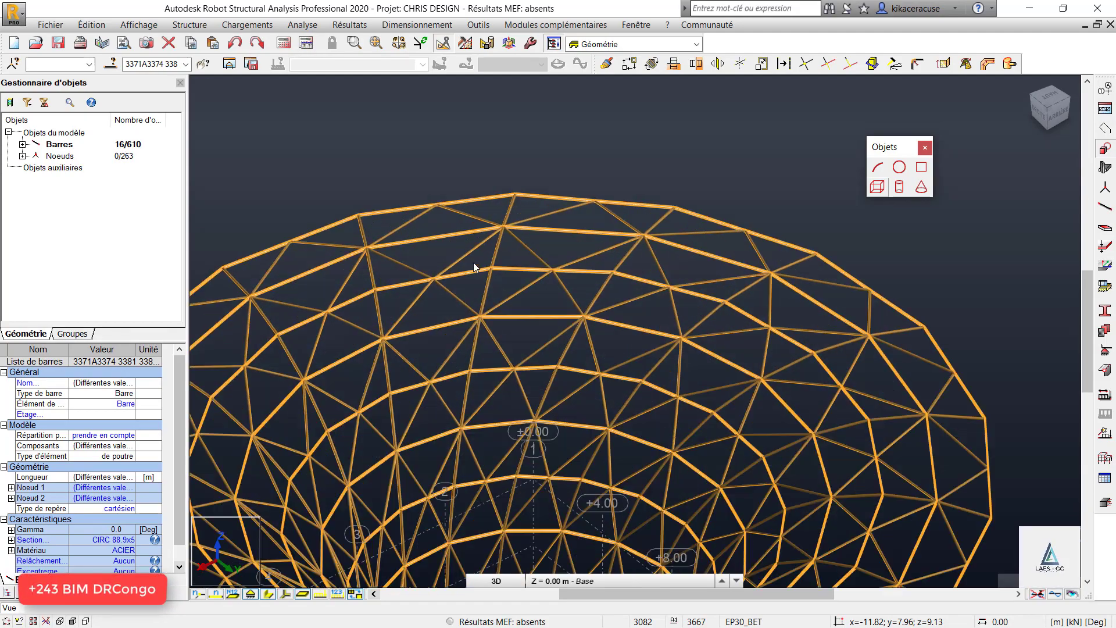
pyautogui.moveTo(473, 263); pyautogui.dragTo(388, 320)
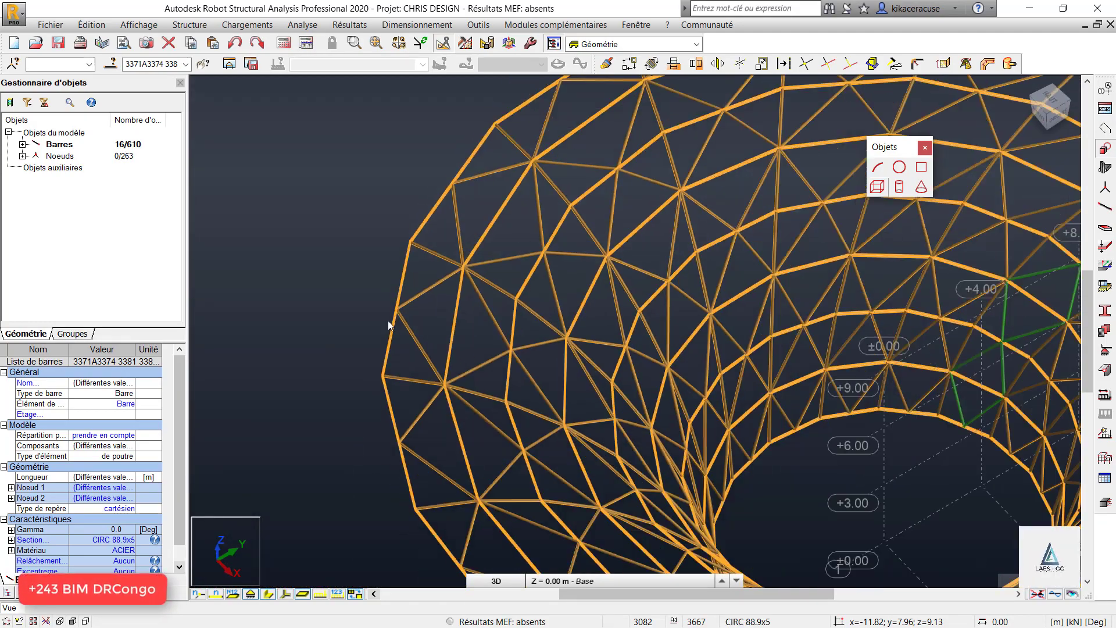
pyautogui.scroll(-4, 389, 320)
pyautogui.keyDown('shift'); pyautogui.moveTo(662, 339); pyautogui.dragTo(588, 337, button='middle'); pyautogui.keyUp('shift')
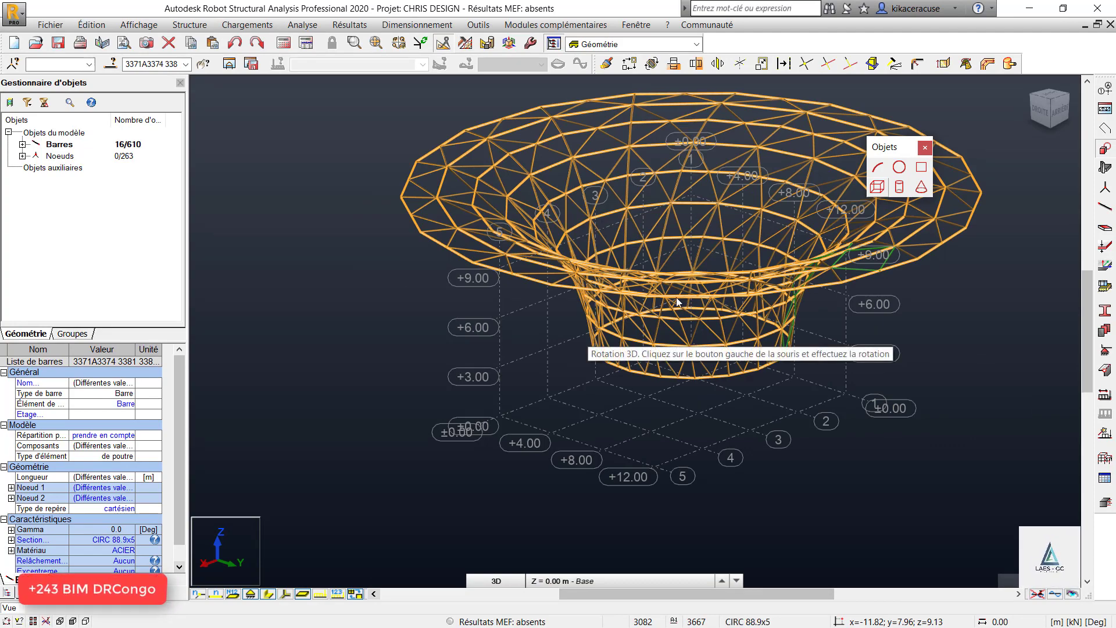
pyautogui.scroll(-2, 437, 364)
pyautogui.scroll(4, 591, 357)
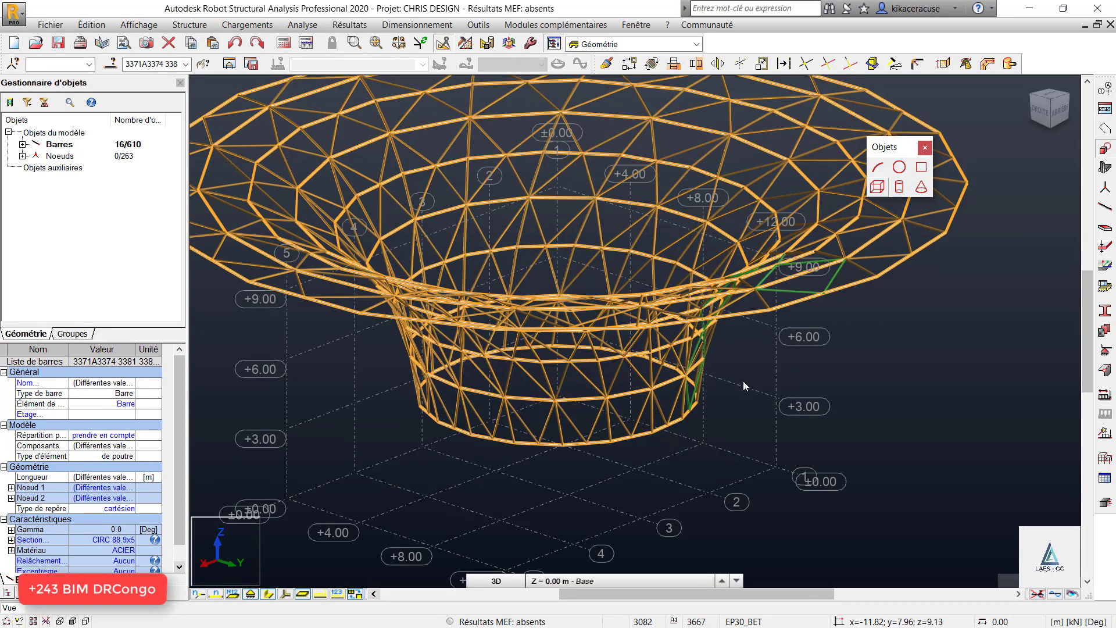
pyautogui.keyDown('shift'); pyautogui.moveTo(743, 382); pyautogui.dragTo(746, 354, button='middle'); pyautogui.keyUp('shift')
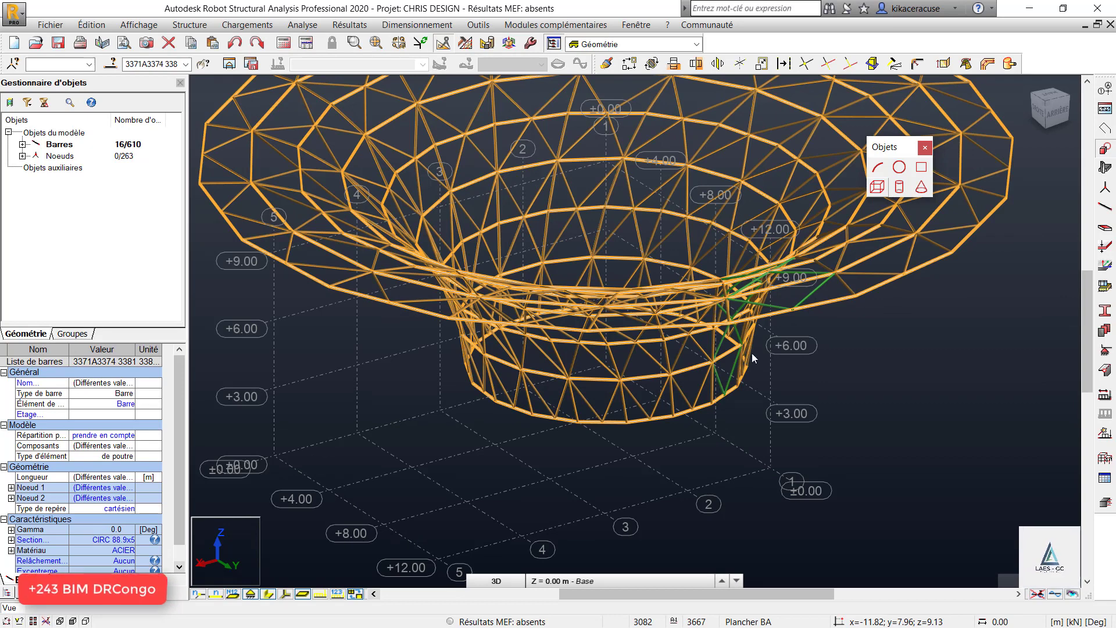
# Clear the bar selection and examine the diagonals around the funnel's neck up close.
pyautogui.click(733, 357)
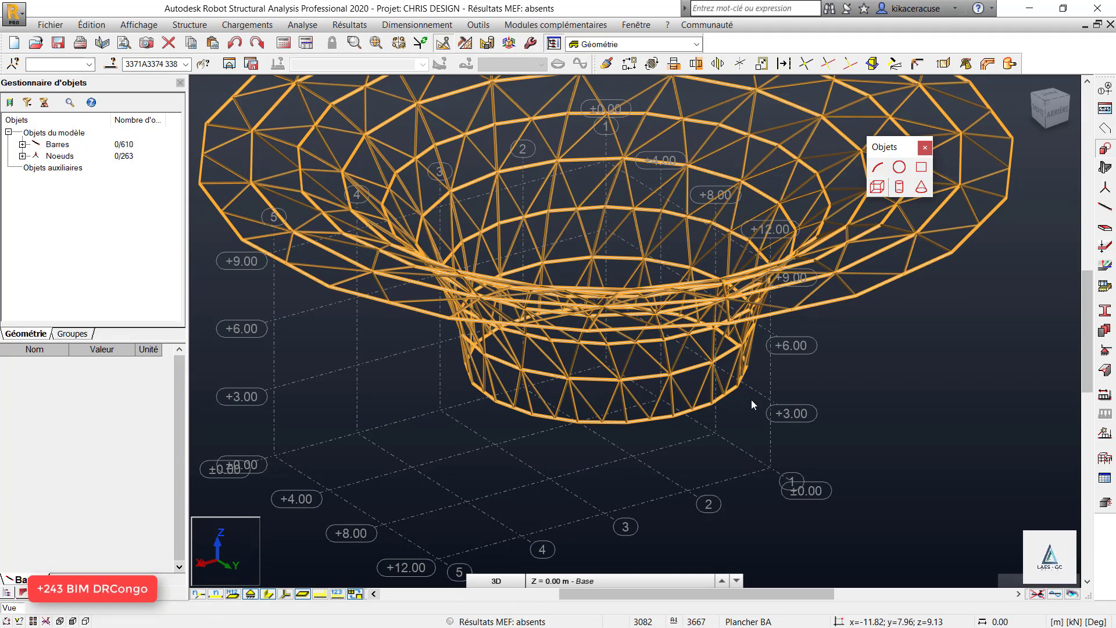
pyautogui.scroll(4, 801, 342)
pyautogui.rightClick(790, 344)
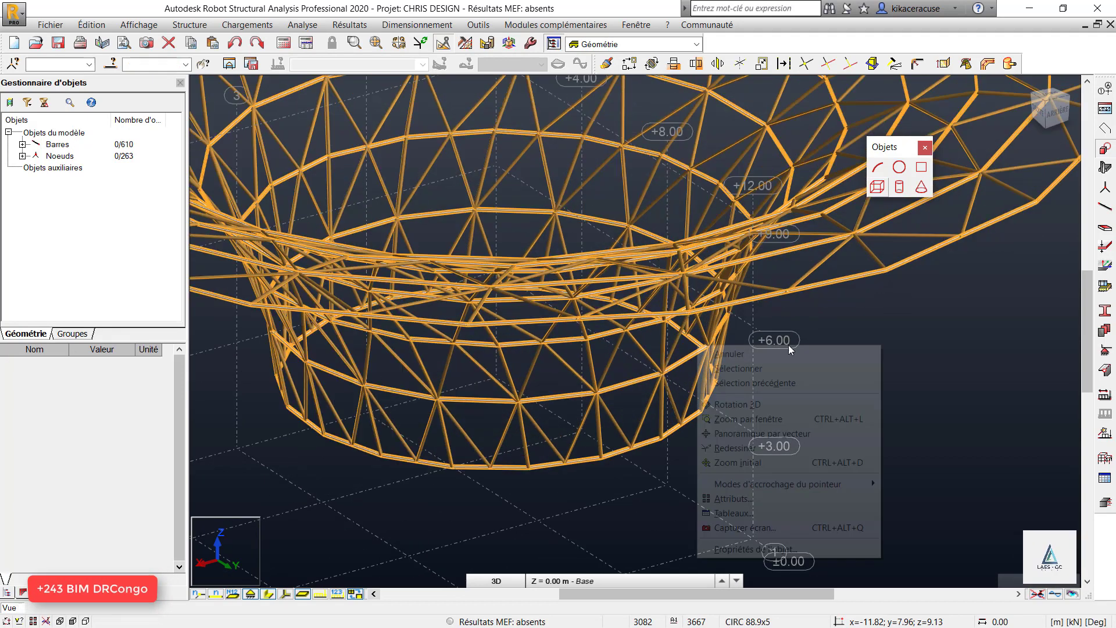
pyautogui.click(734, 404)
pyautogui.moveTo(693, 392); pyautogui.dragTo(645, 275)
pyautogui.scroll(-3, 644, 274)
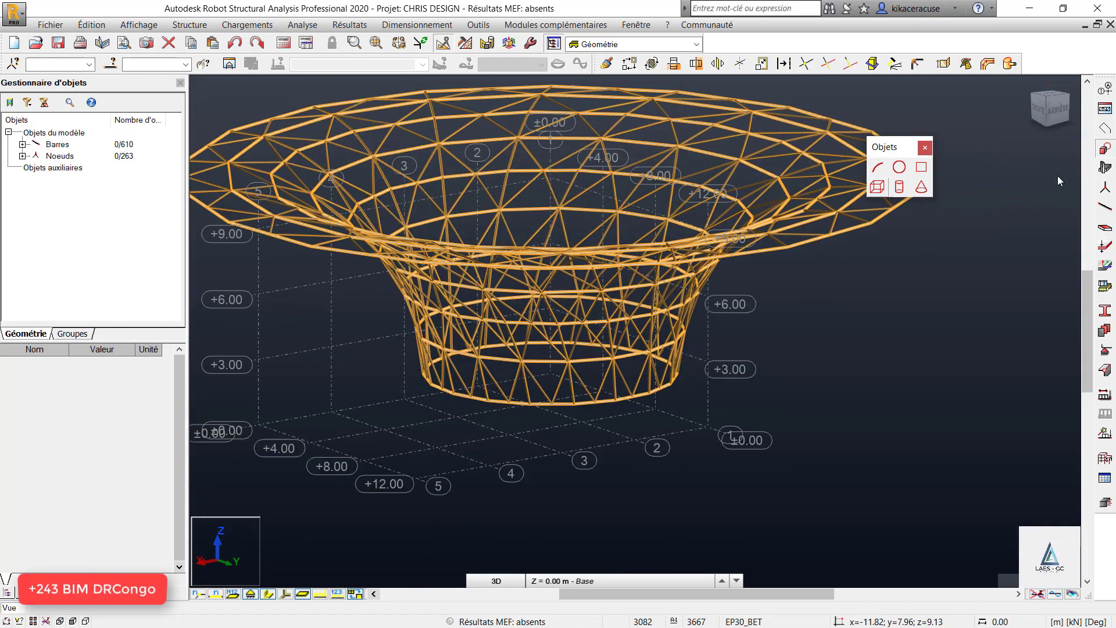
# In the rear view with section shapes hidden, window-select the funnel's base nodes at level 0.00.
pyautogui.click(1061, 114)
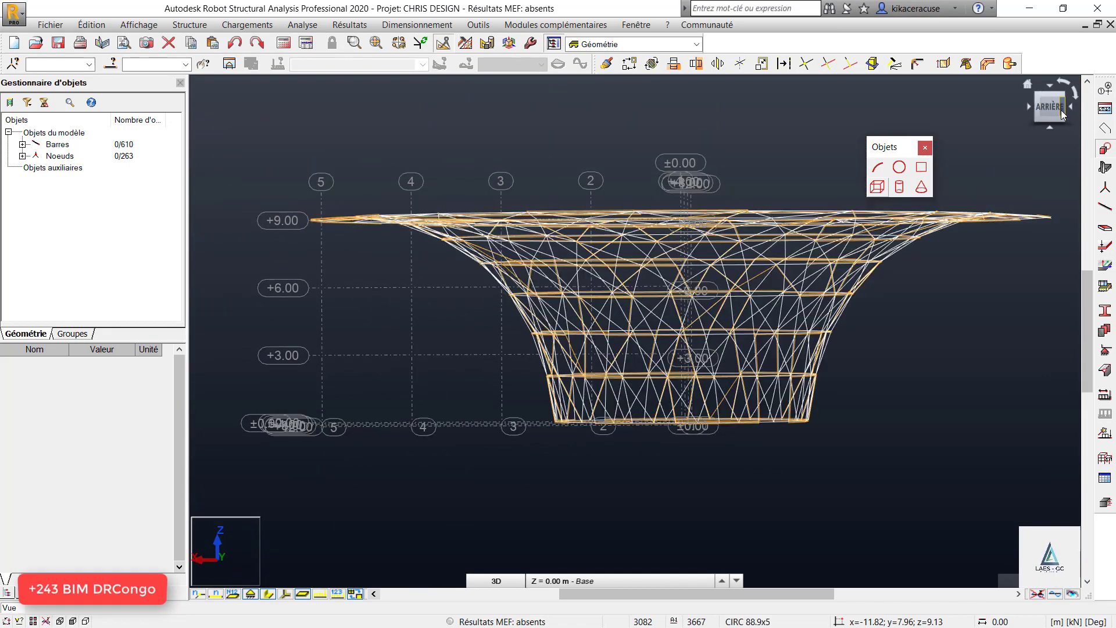
pyautogui.click(268, 594)
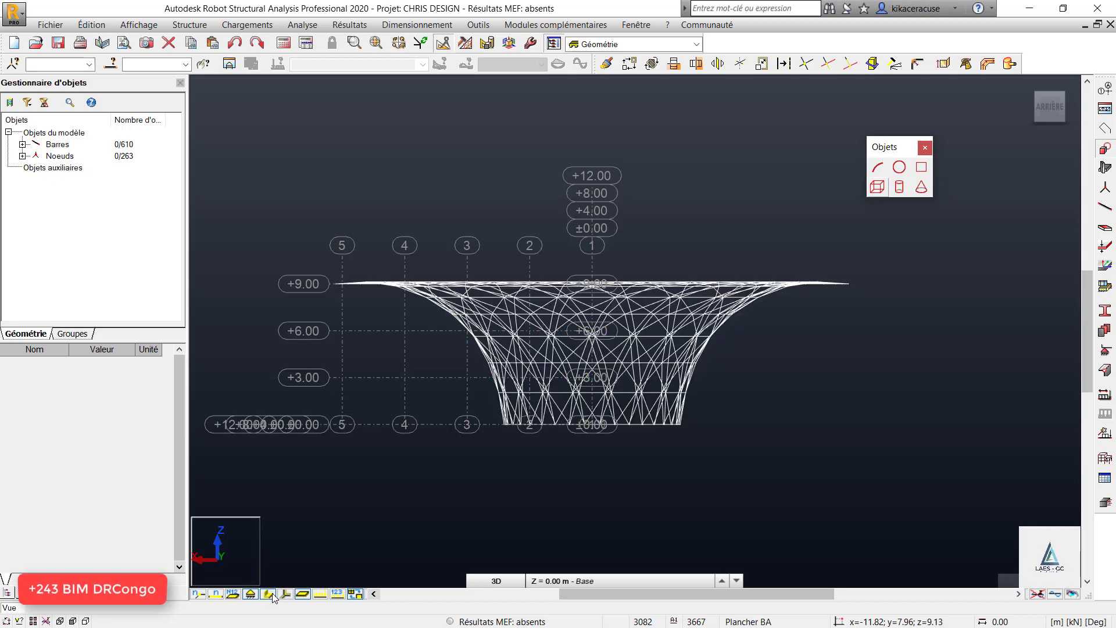
pyautogui.rightClick(779, 411)
pyautogui.click(783, 435)
pyautogui.moveTo(783, 437); pyautogui.dragTo(482, 413)
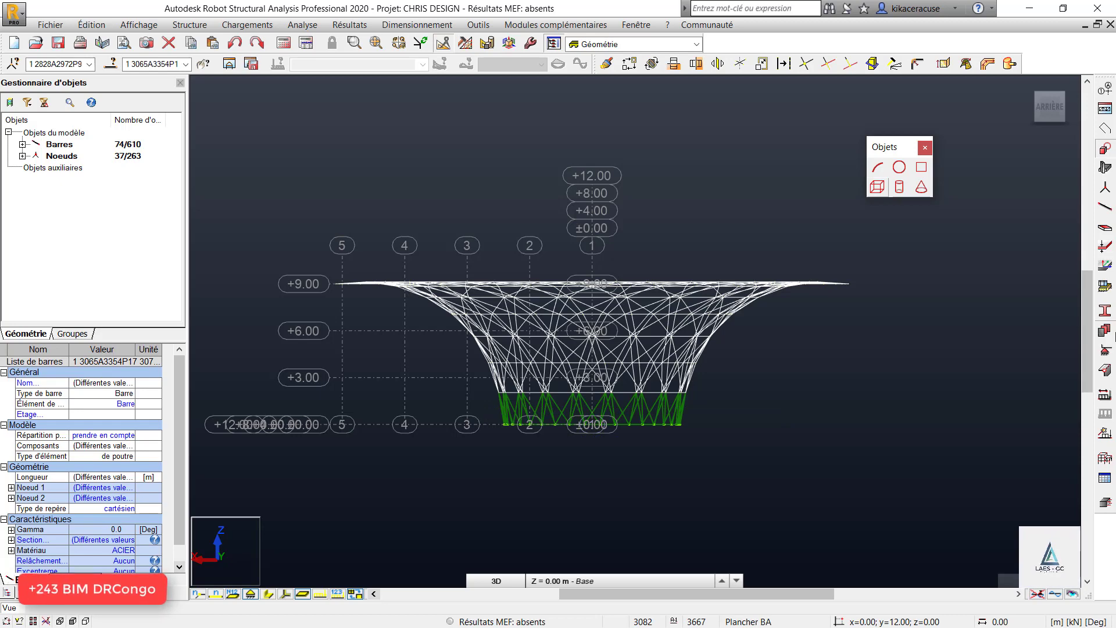
pyautogui.click(1106, 351)
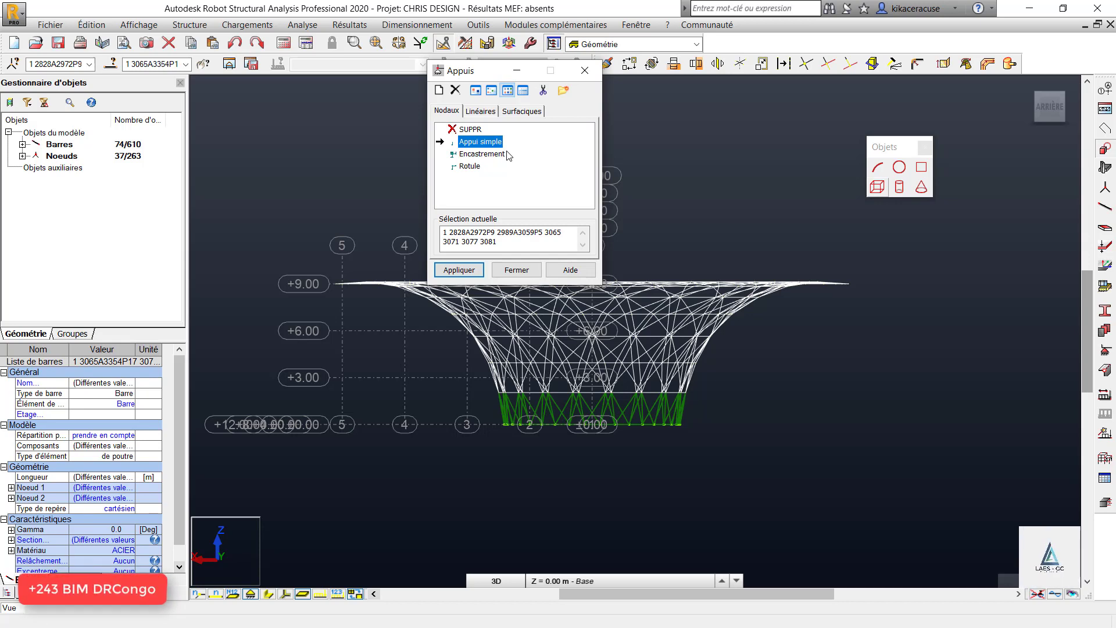
pyautogui.click(481, 154)
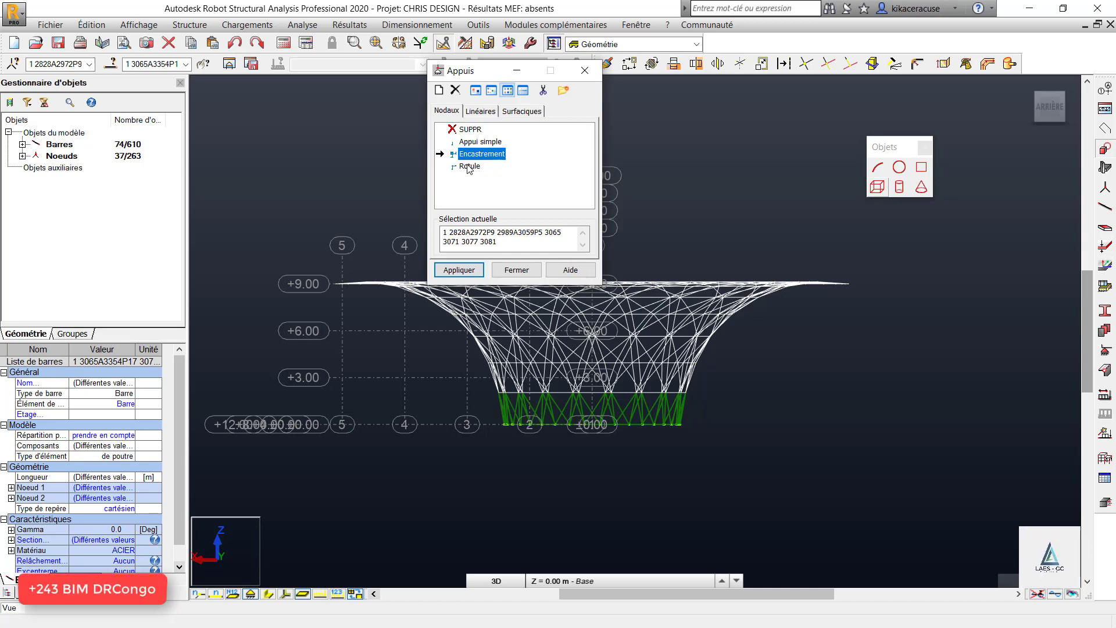
pyautogui.click(487, 140)
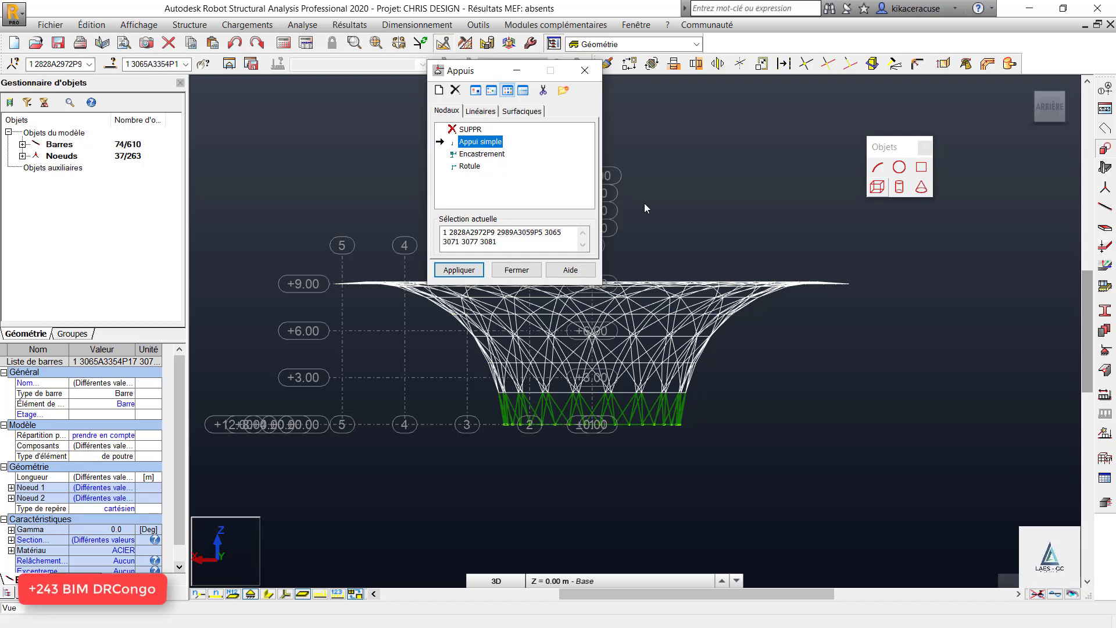
pyautogui.click(585, 70)
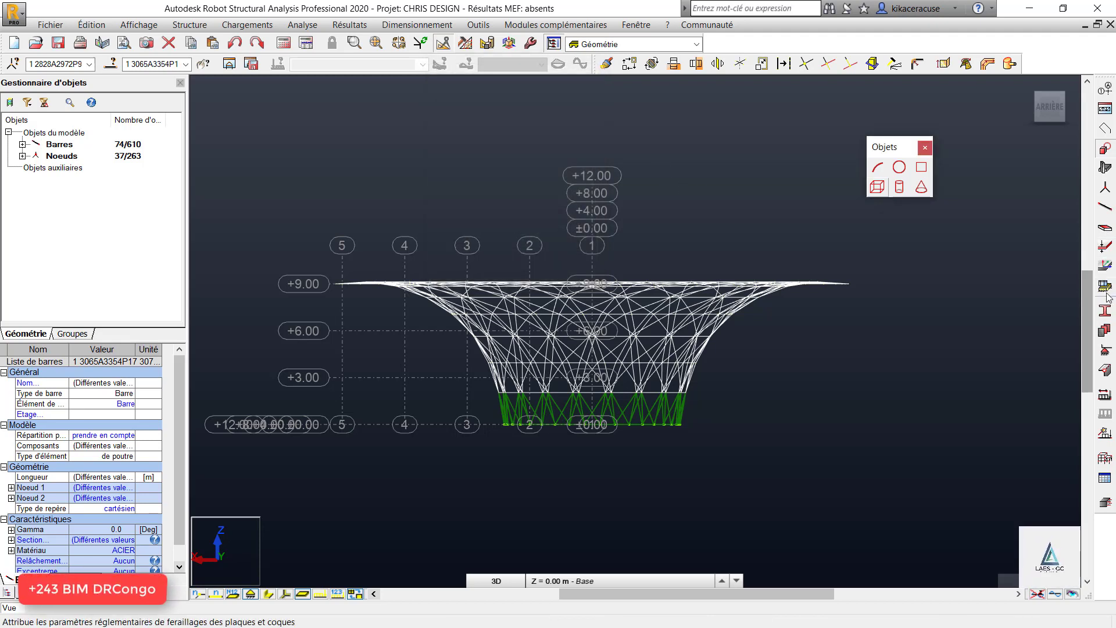
# Apply the nodal support Appui simple to the selected nodes of the base ring and check the supports in 3D.
pyautogui.click(1106, 353)
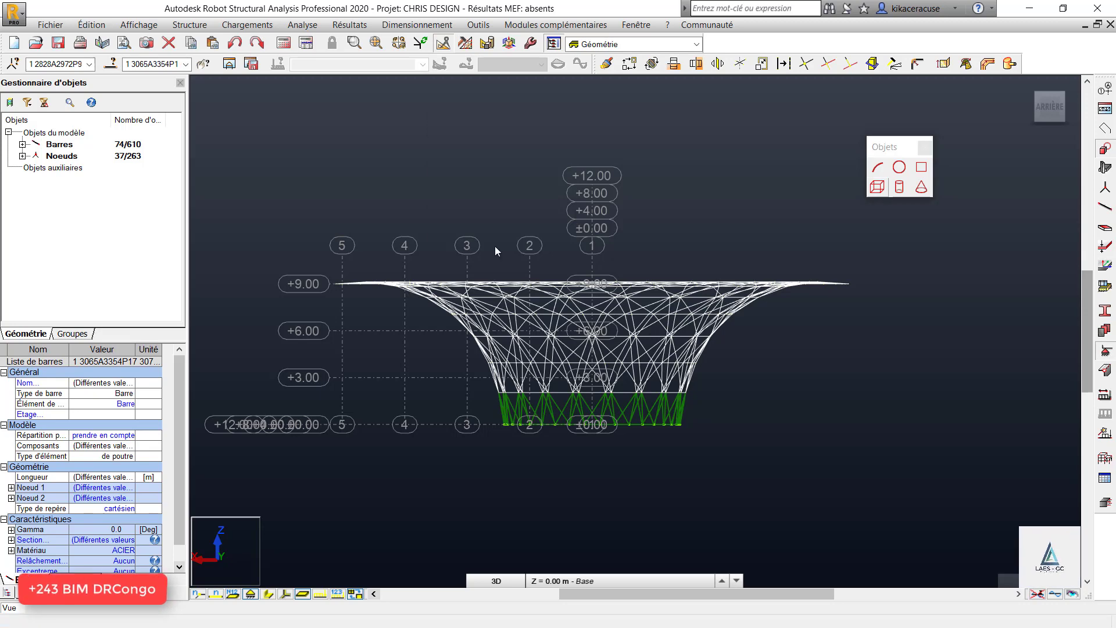
pyautogui.click(469, 271)
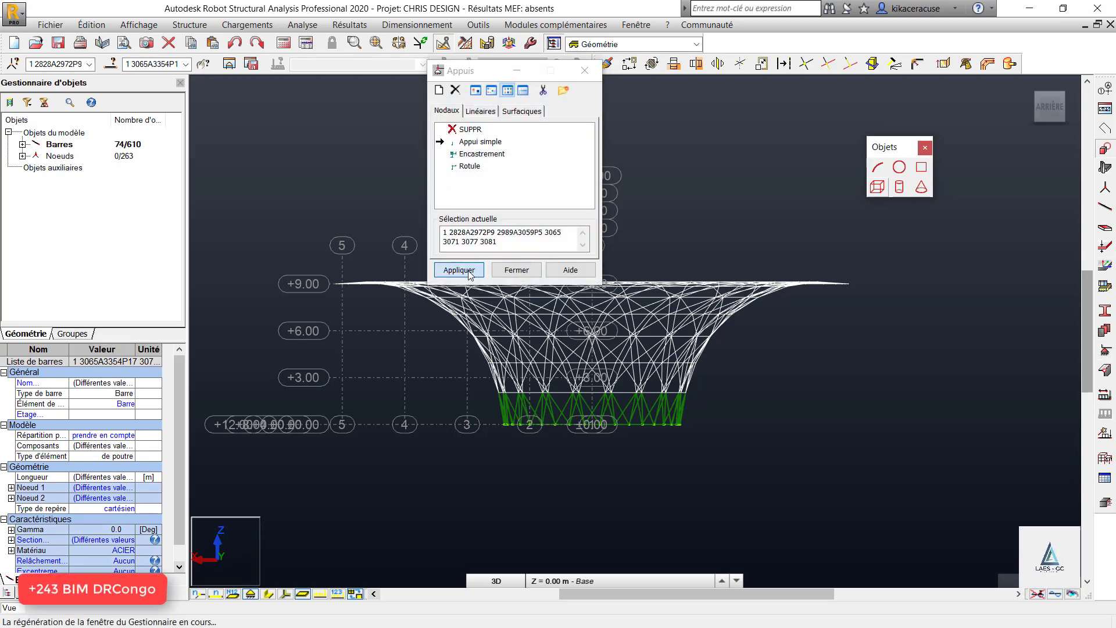
pyautogui.rightClick(708, 180)
pyautogui.click(695, 236)
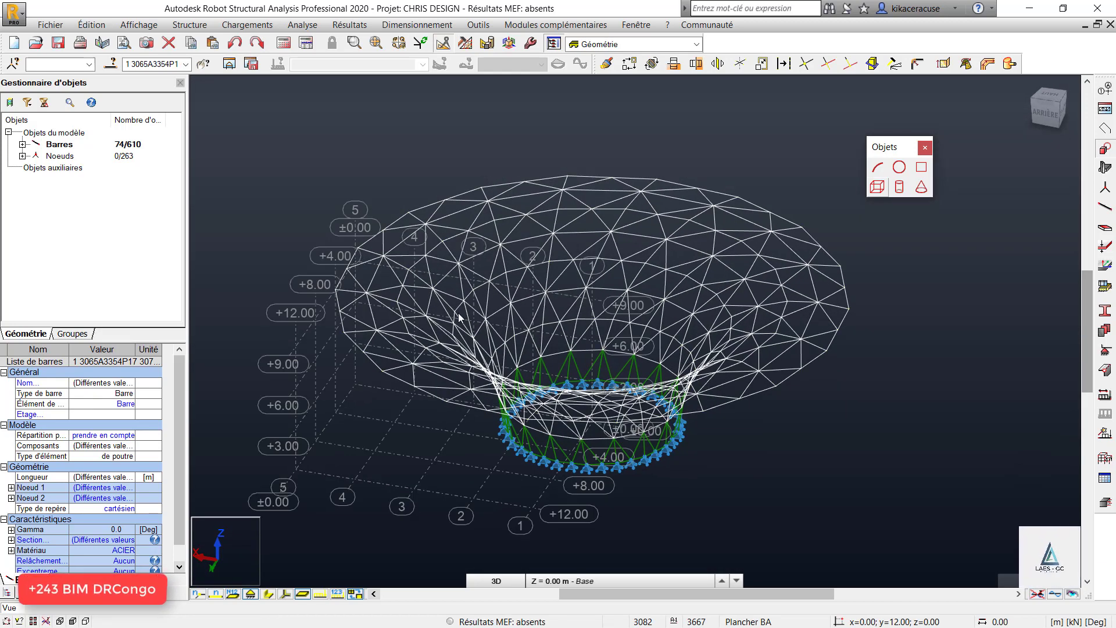
pyautogui.scroll(-4, 457, 313)
pyautogui.scroll(3, 581, 326)
pyautogui.rightClick(611, 120)
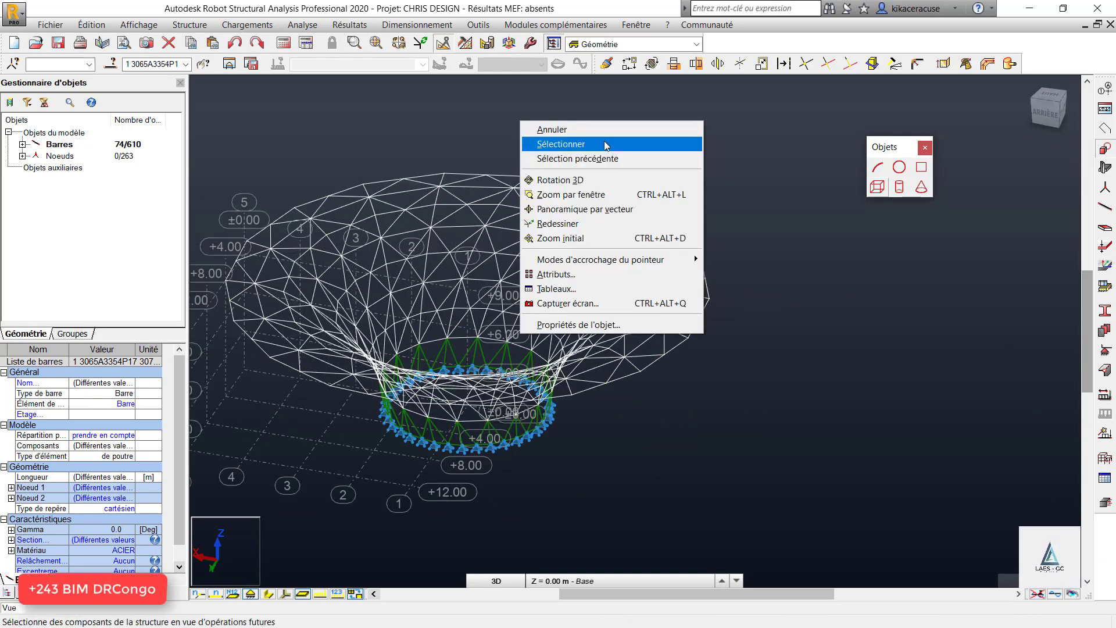
# View the supported base ring from a higher rear angle and clear the bar selection.
pyautogui.click(604, 141)
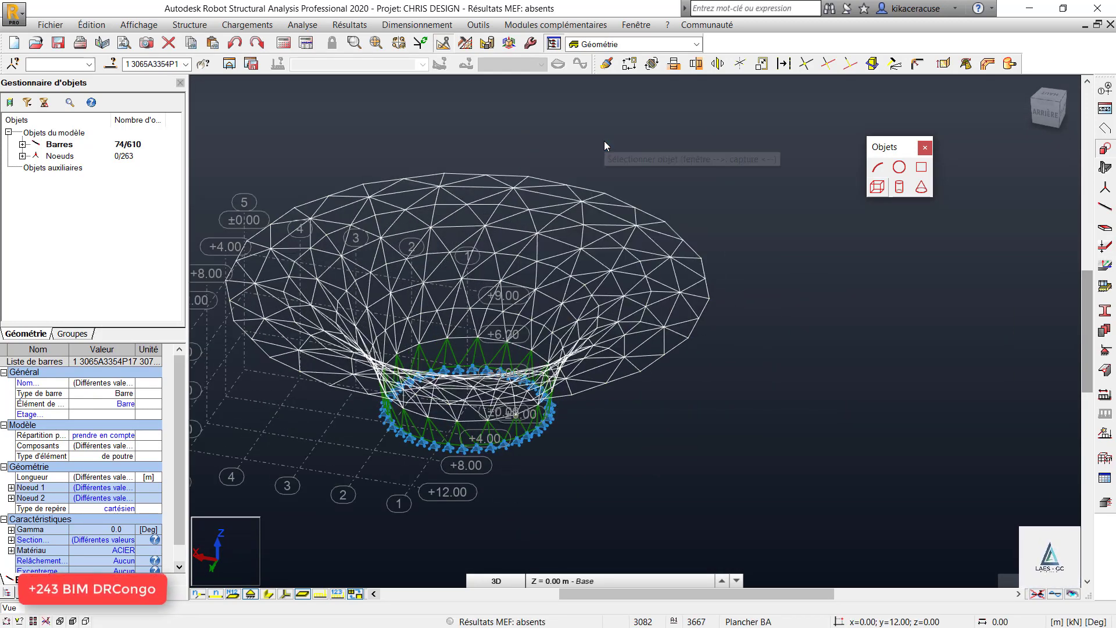
pyautogui.rightClick(640, 135)
pyautogui.click(611, 194)
pyautogui.moveTo(612, 194); pyautogui.dragTo(580, 177)
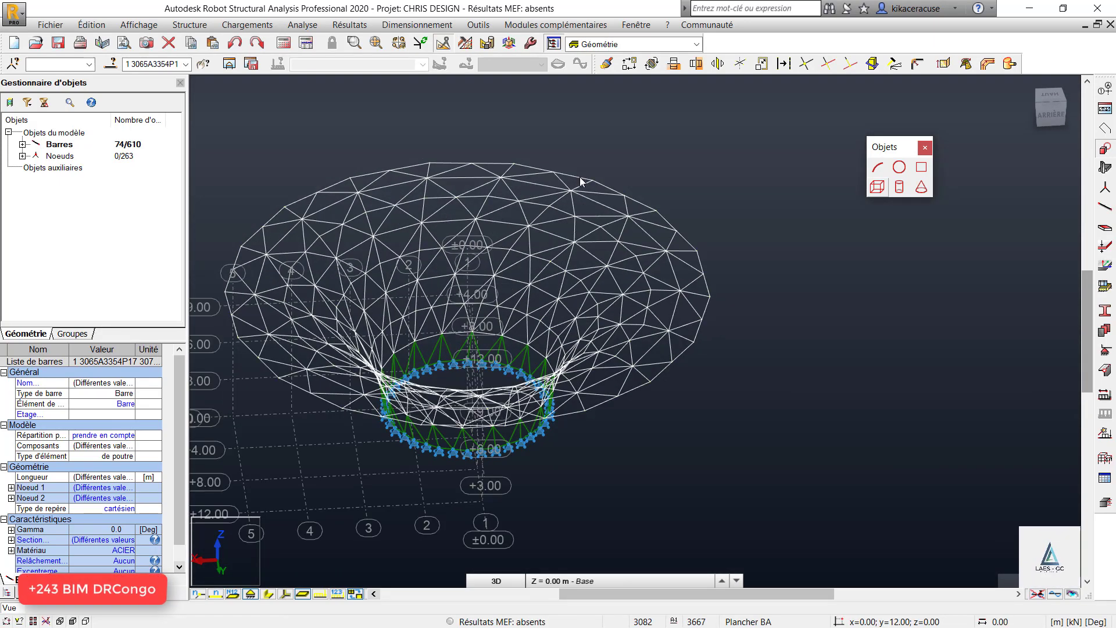
pyautogui.rightClick(489, 178)
pyautogui.click(555, 201)
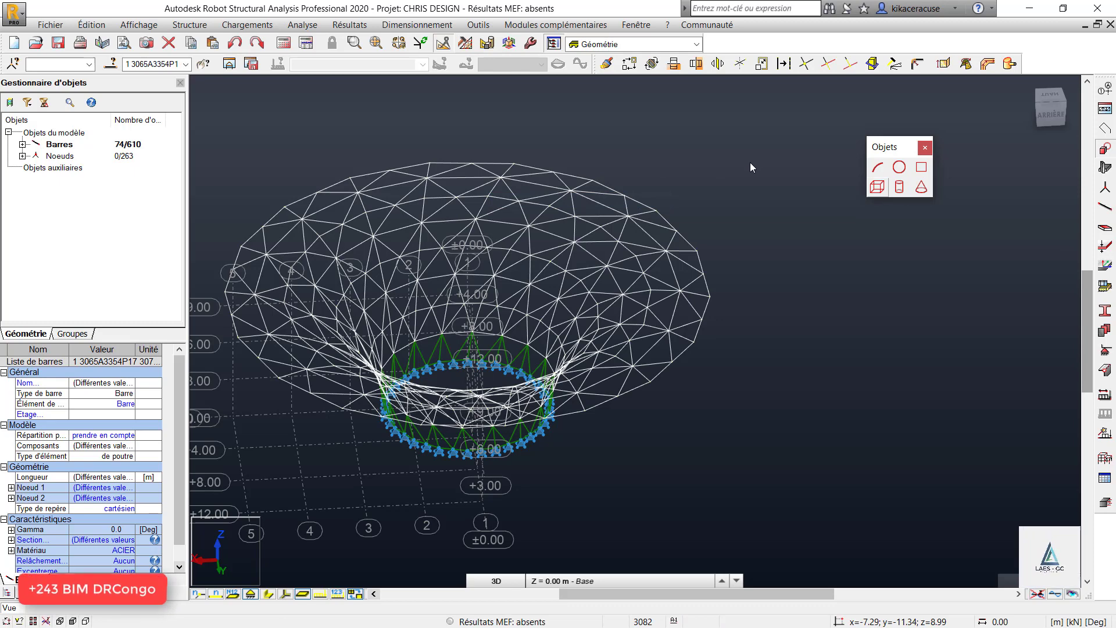
pyautogui.click(752, 162)
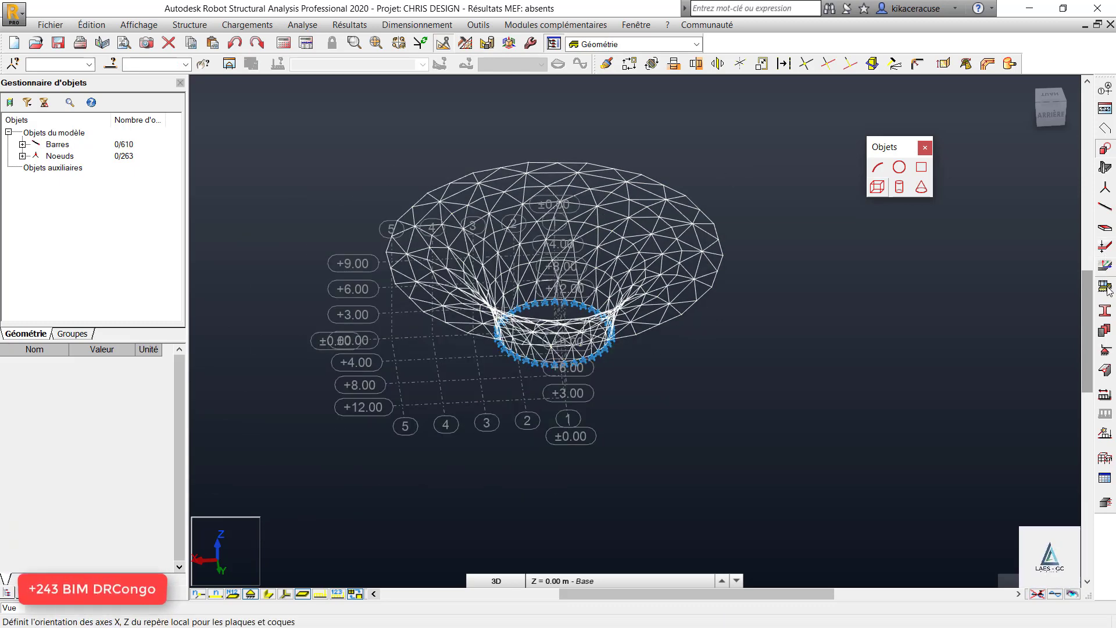
# Make tole en acier the current finite-element thickness and review its thickness and material definition.
pyautogui.click(1105, 248)
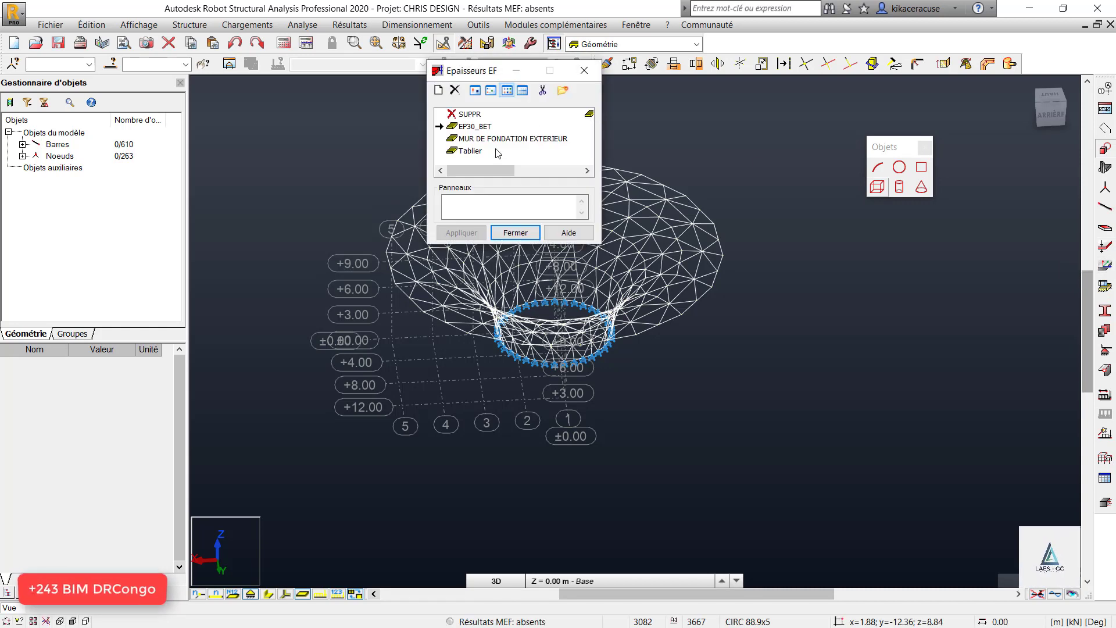
pyautogui.click(470, 121)
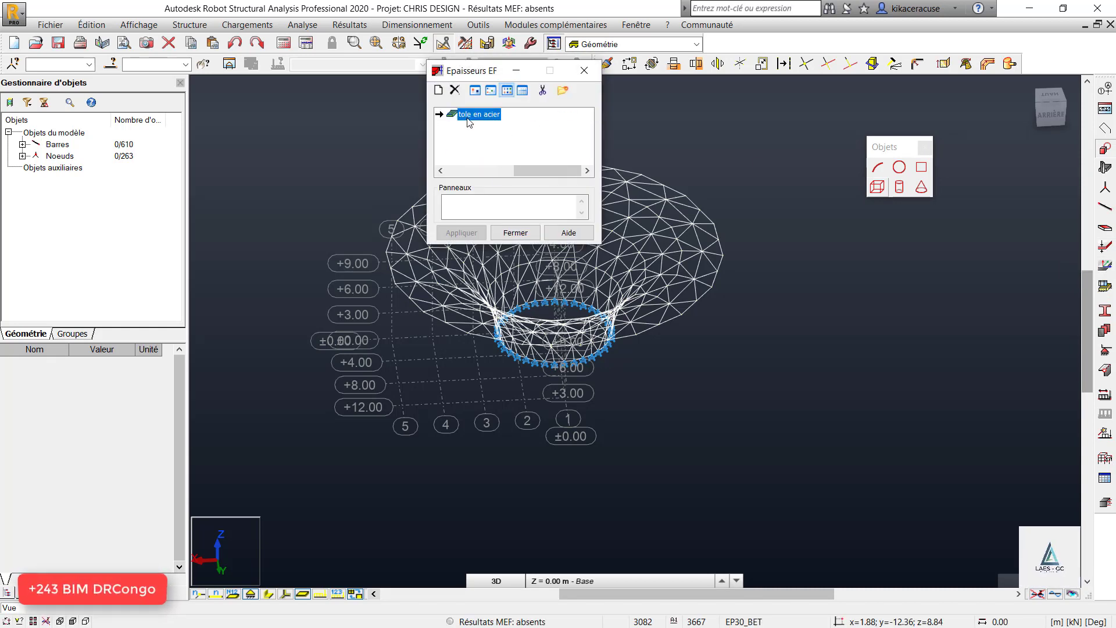
pyautogui.doubleClick(468, 116)
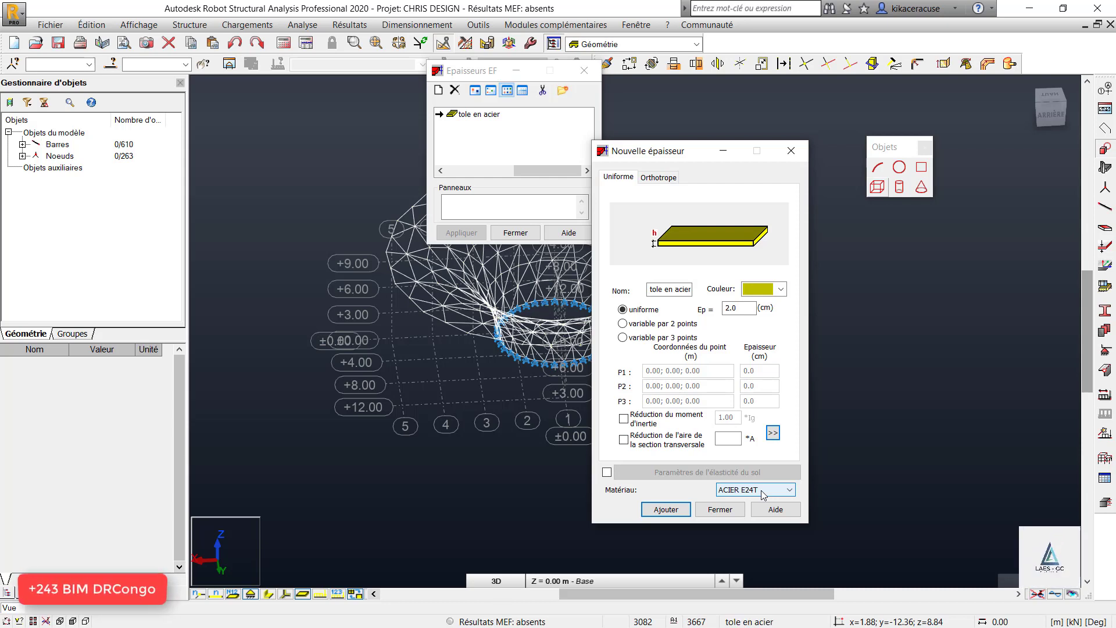
pyautogui.click(788, 151)
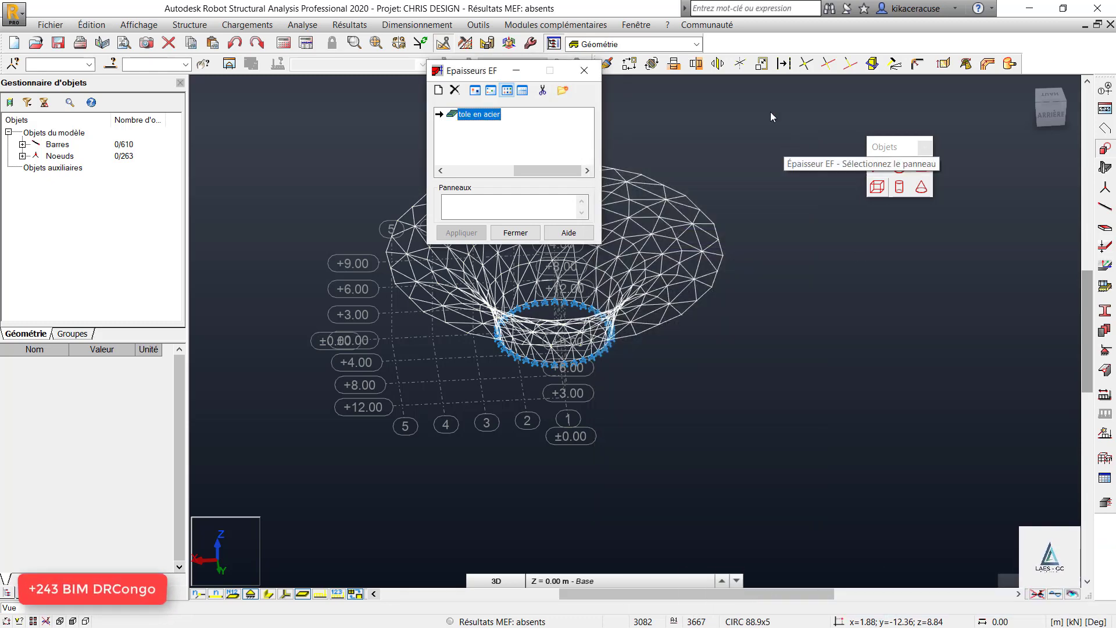
pyautogui.press('Escape')
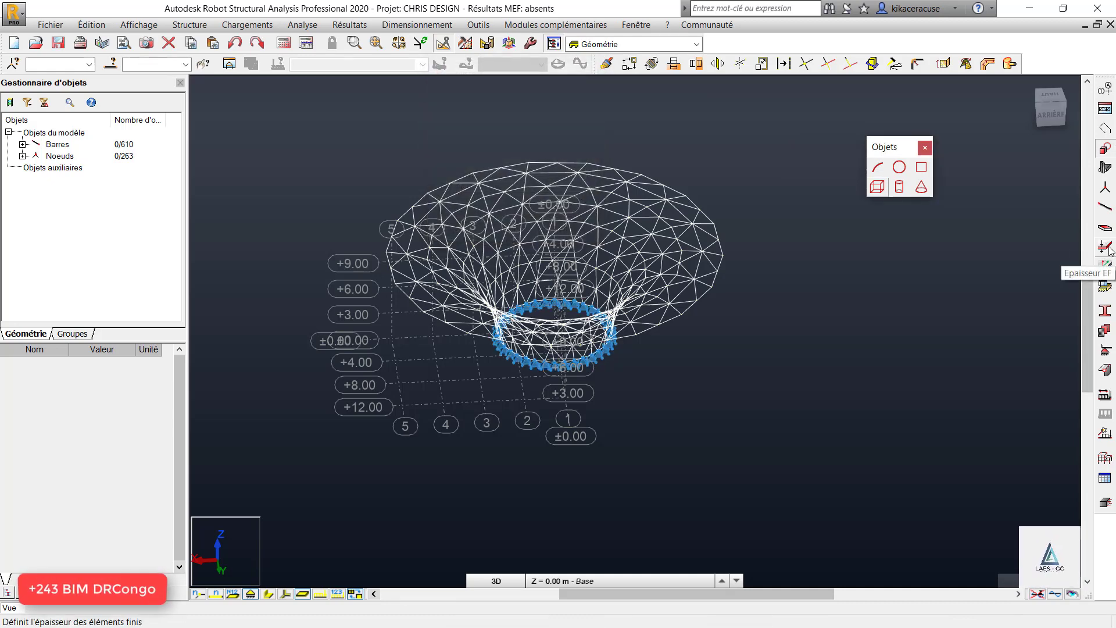
pyautogui.click(1108, 251)
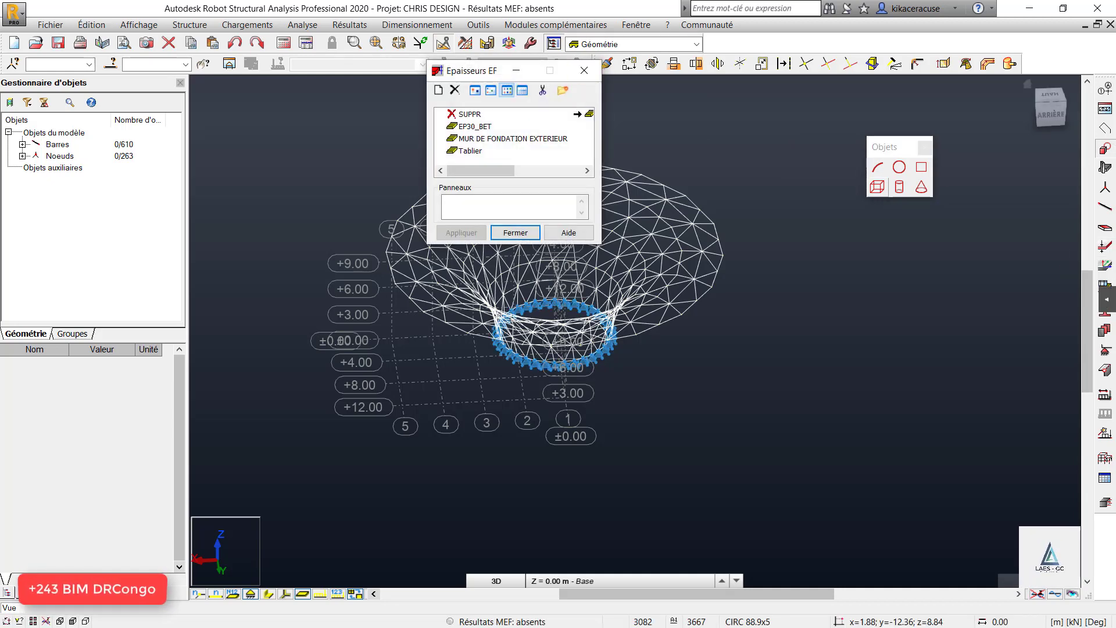
pyautogui.click(585, 71)
pyautogui.click(1106, 254)
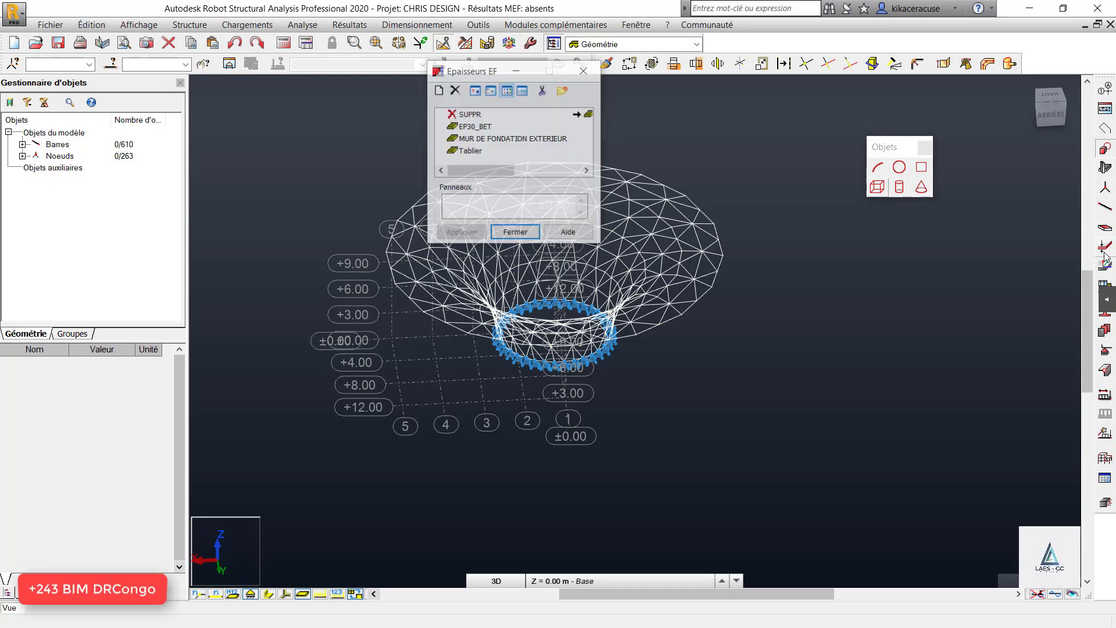
pyautogui.click(585, 70)
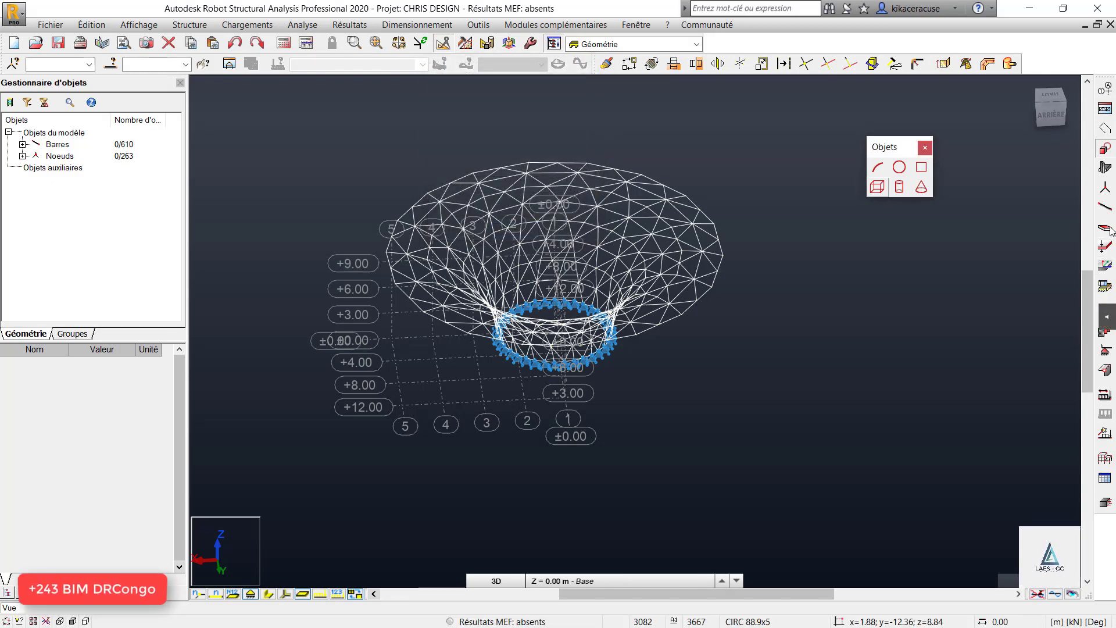
# Start a panel defined by an object list and window-select all bars and nodes of the funnel.
pyautogui.click(1105, 228)
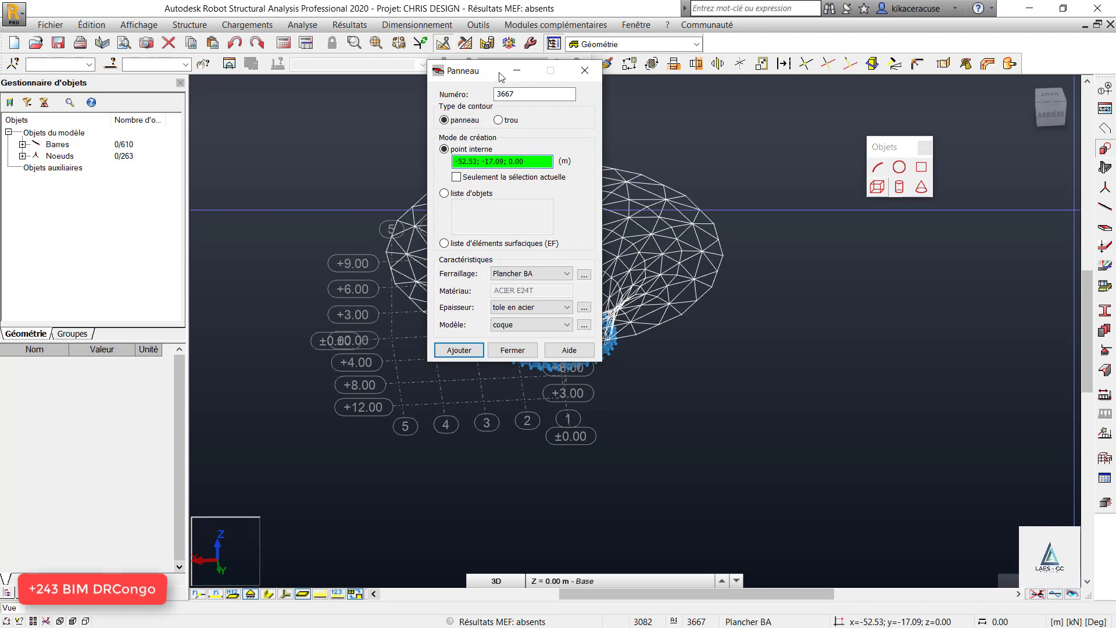
pyautogui.moveTo(489, 71); pyautogui.dragTo(873, 111)
pyautogui.click(831, 235)
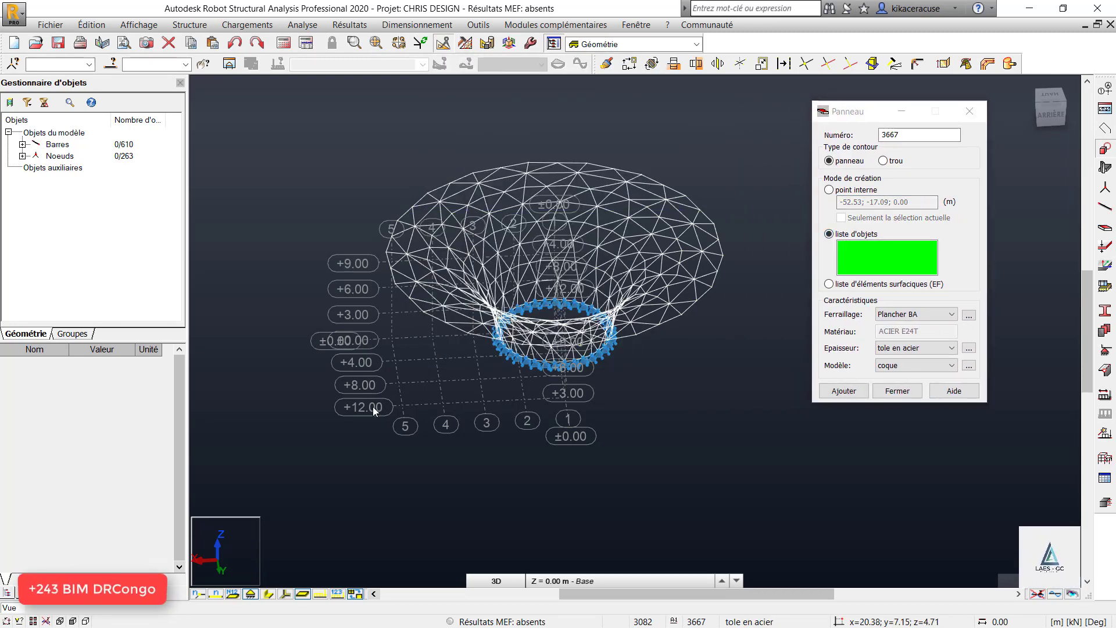
pyautogui.scroll(-2, 381, 404)
pyautogui.moveTo(286, 153); pyautogui.dragTo(731, 487)
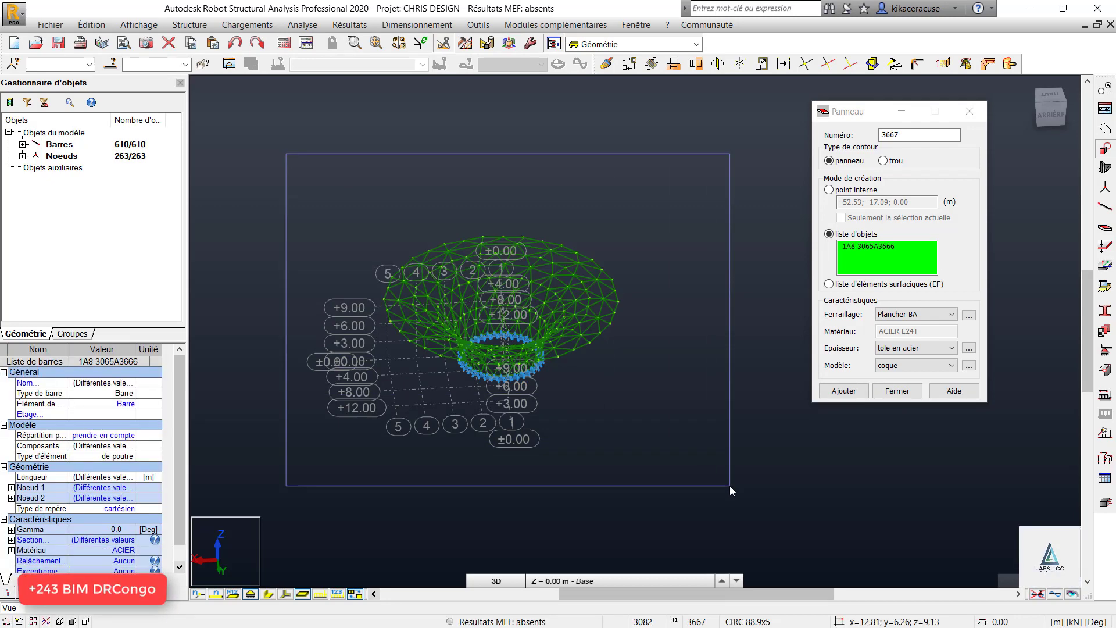
pyautogui.scroll(3, 530, 324)
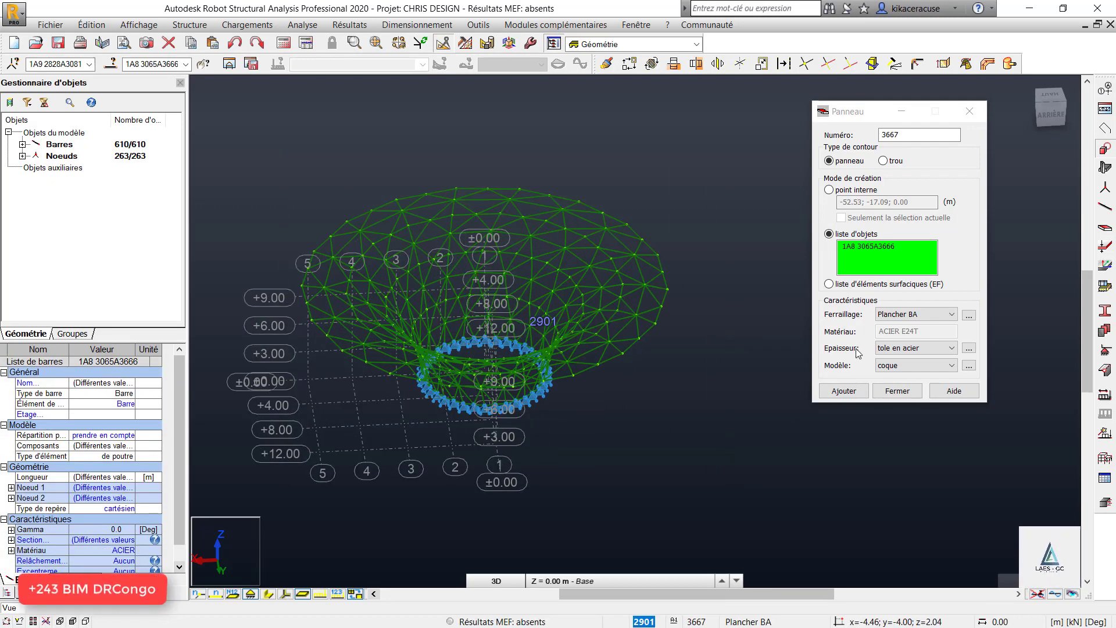
# Try to generate panels over the selected bars with reinforcement inactive, thickness tole en acier and model coque.
pyautogui.click(922, 318)
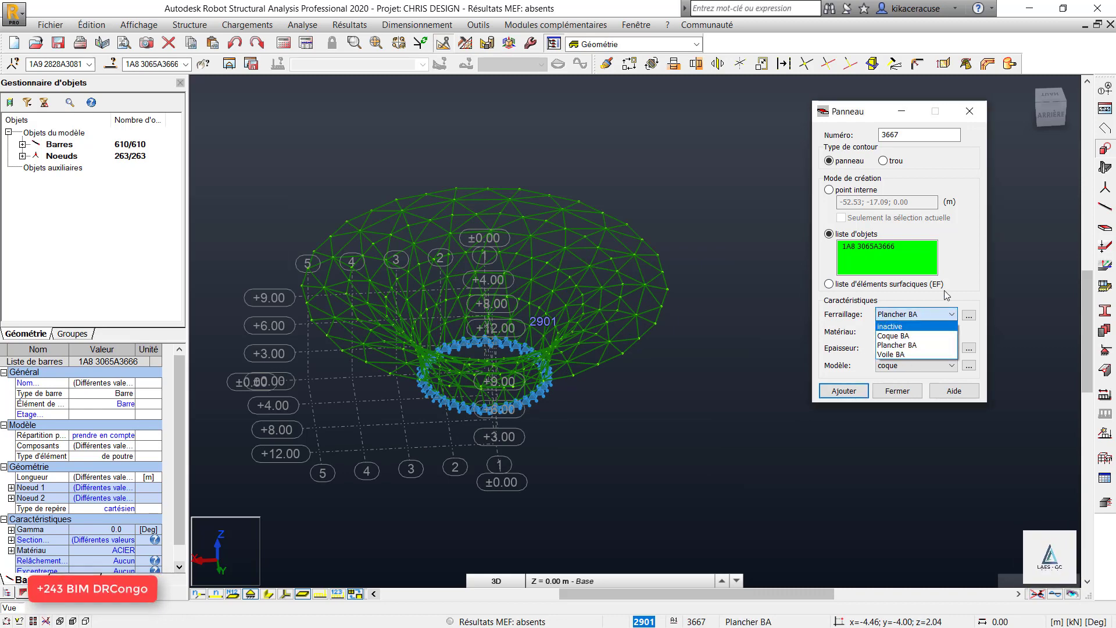
pyautogui.click(910, 336)
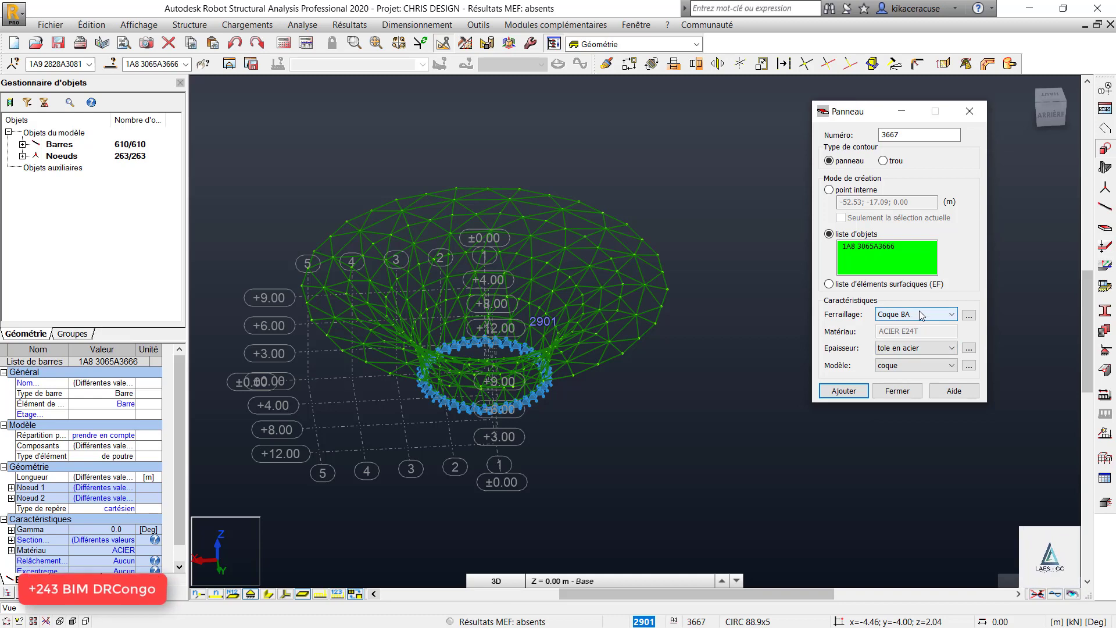
pyautogui.click(918, 318)
pyautogui.click(915, 327)
pyautogui.click(905, 356)
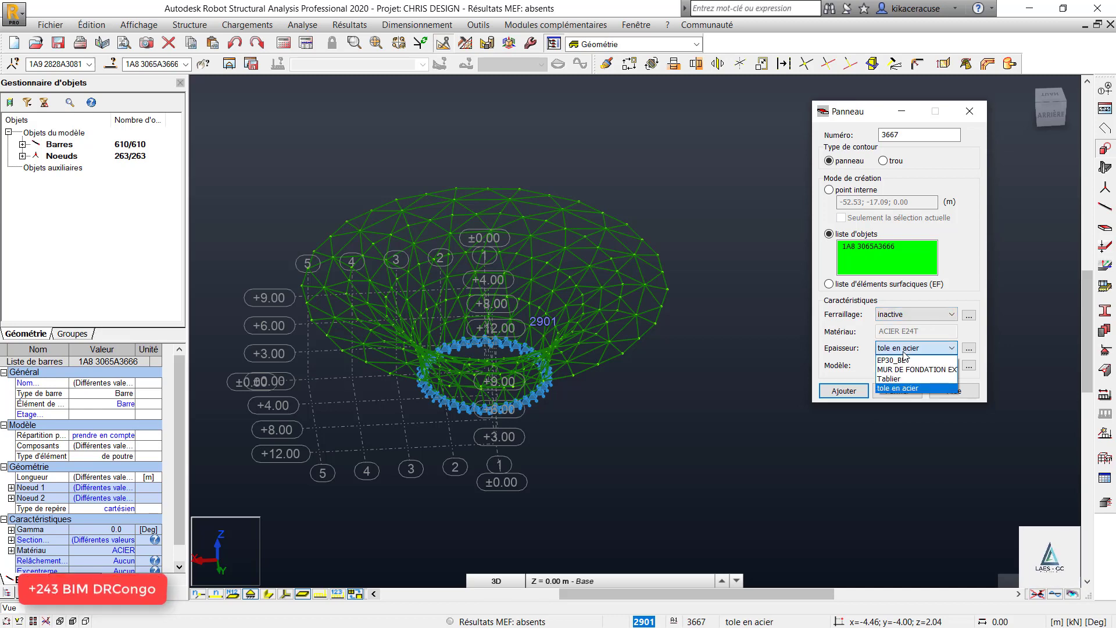
pyautogui.click(906, 356)
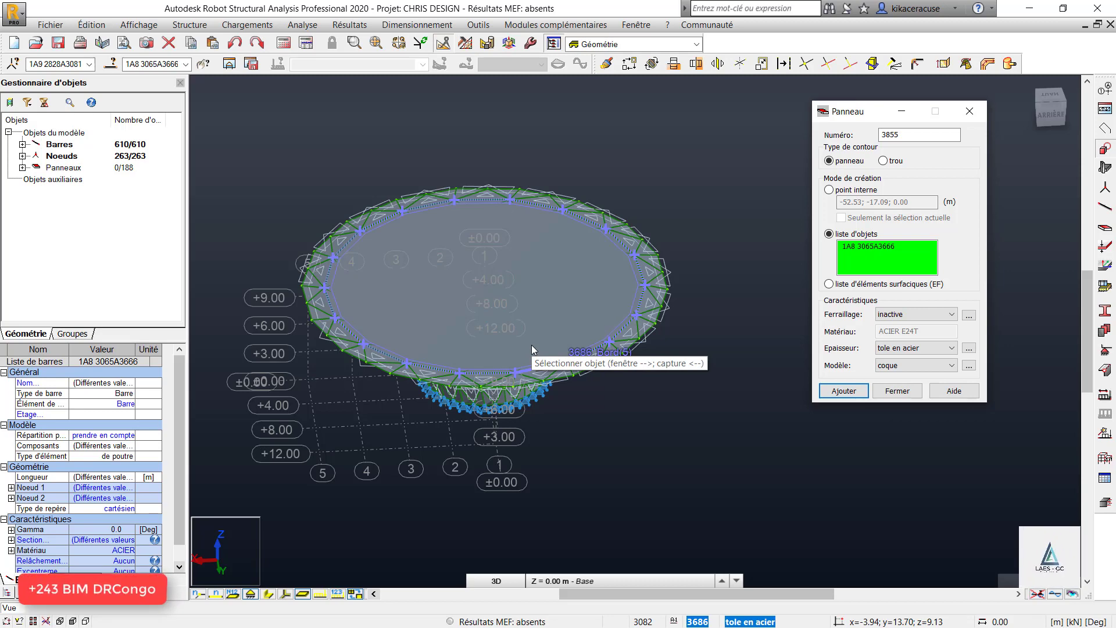
# Examine the generated panels along the funnel's rim, around its neck and above the base supports from several angles.
pyautogui.scroll(5, 595, 274)
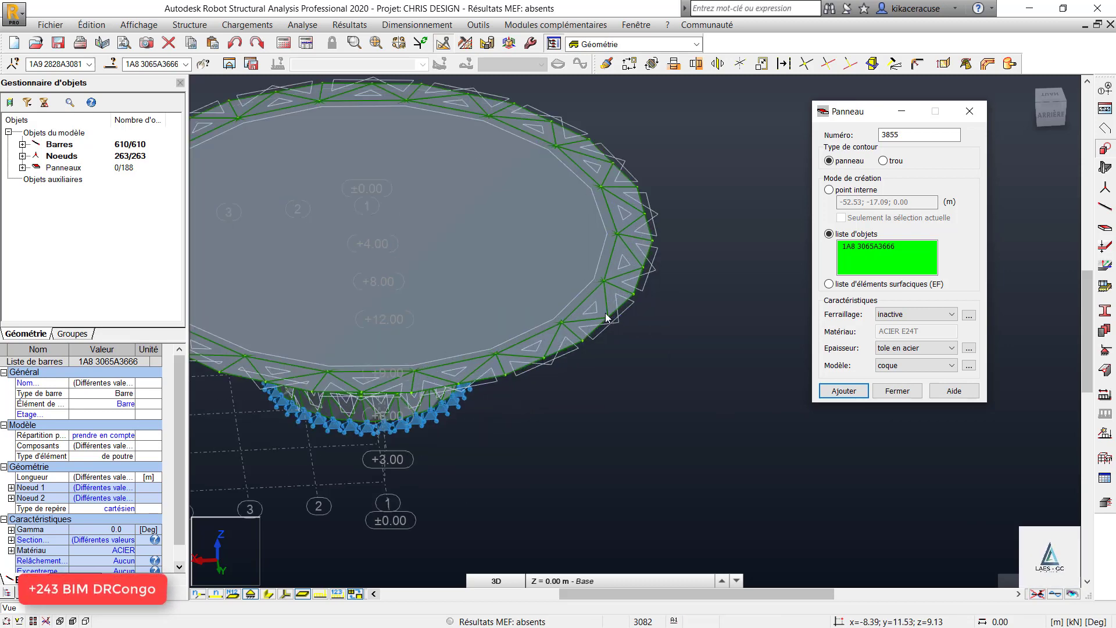
pyautogui.scroll(1, 581, 306)
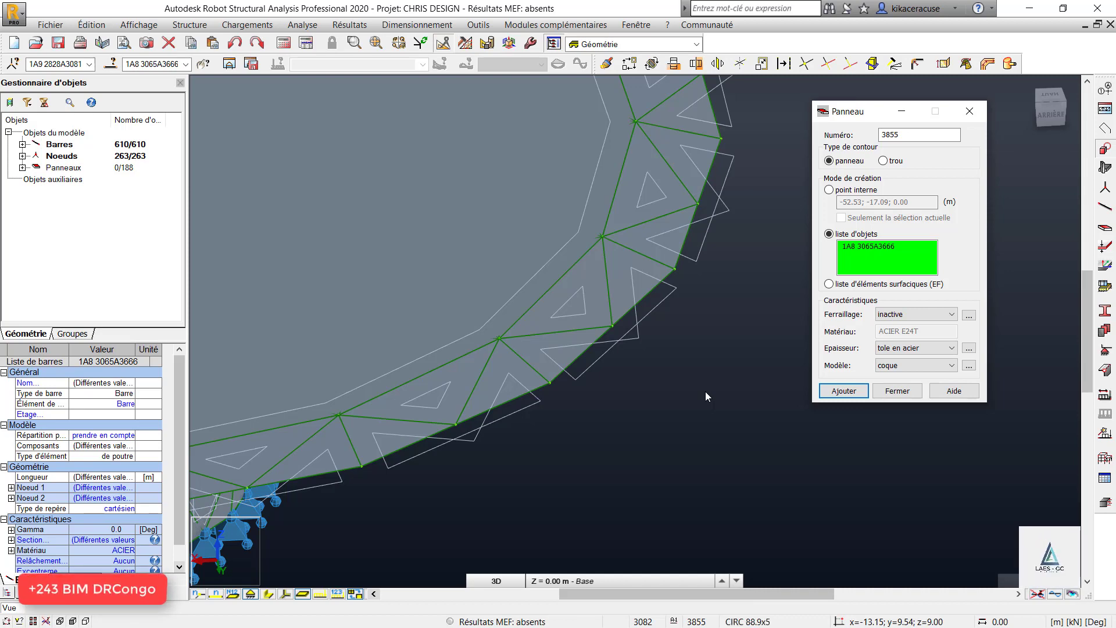
pyautogui.scroll(-5, 804, 427)
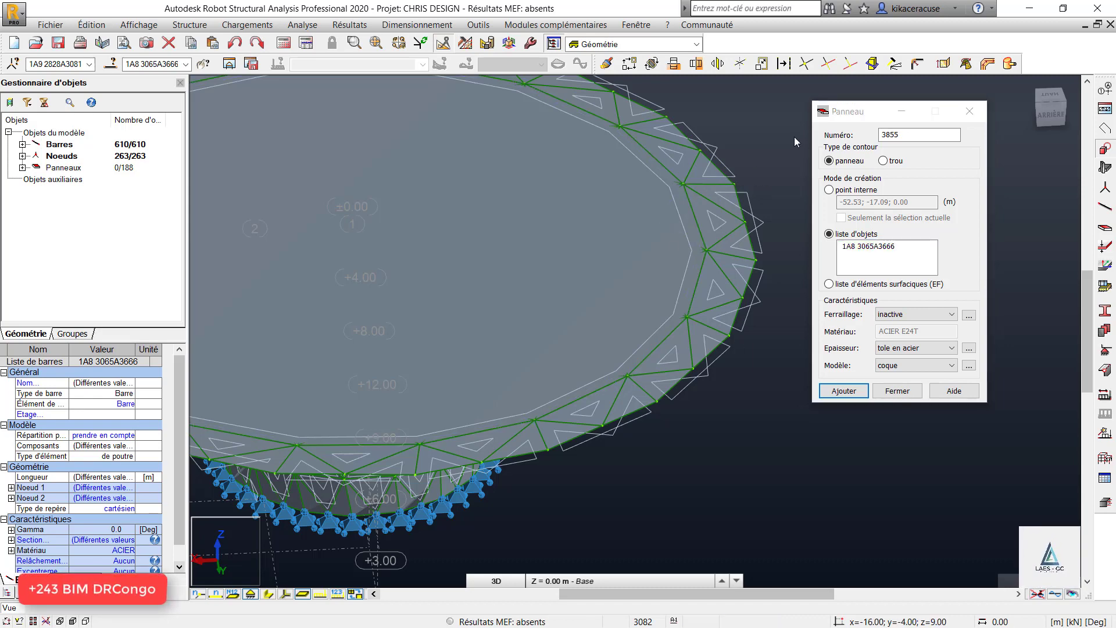
pyautogui.rightClick(703, 138)
pyautogui.click(767, 195)
pyautogui.moveTo(756, 203); pyautogui.dragTo(651, 281)
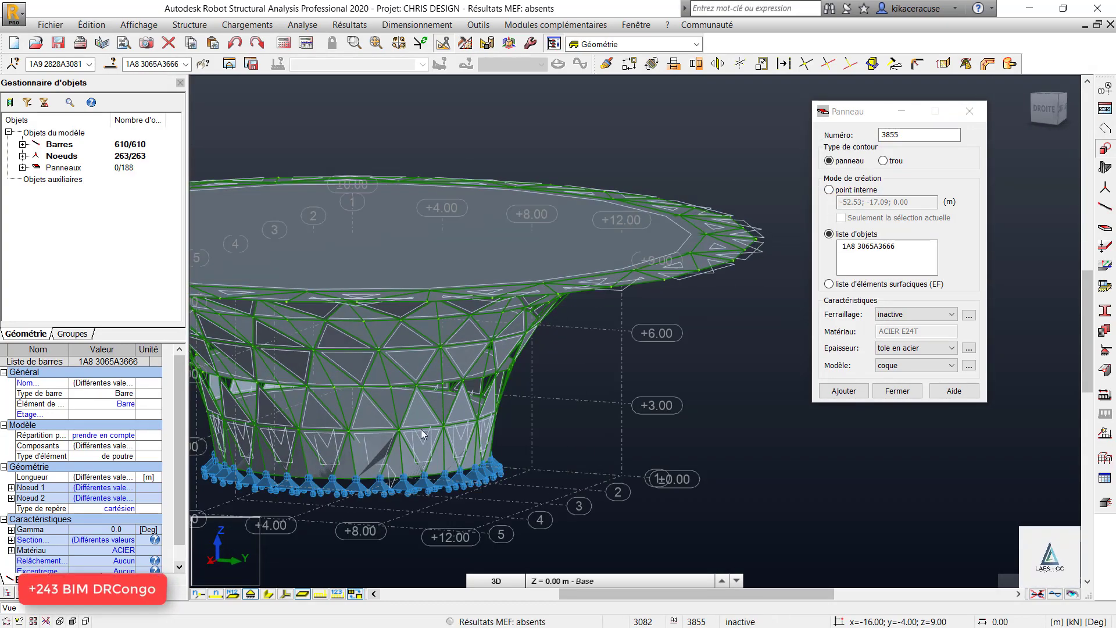
pyautogui.scroll(3, 380, 466)
pyautogui.moveTo(380, 465); pyautogui.dragTo(442, 478)
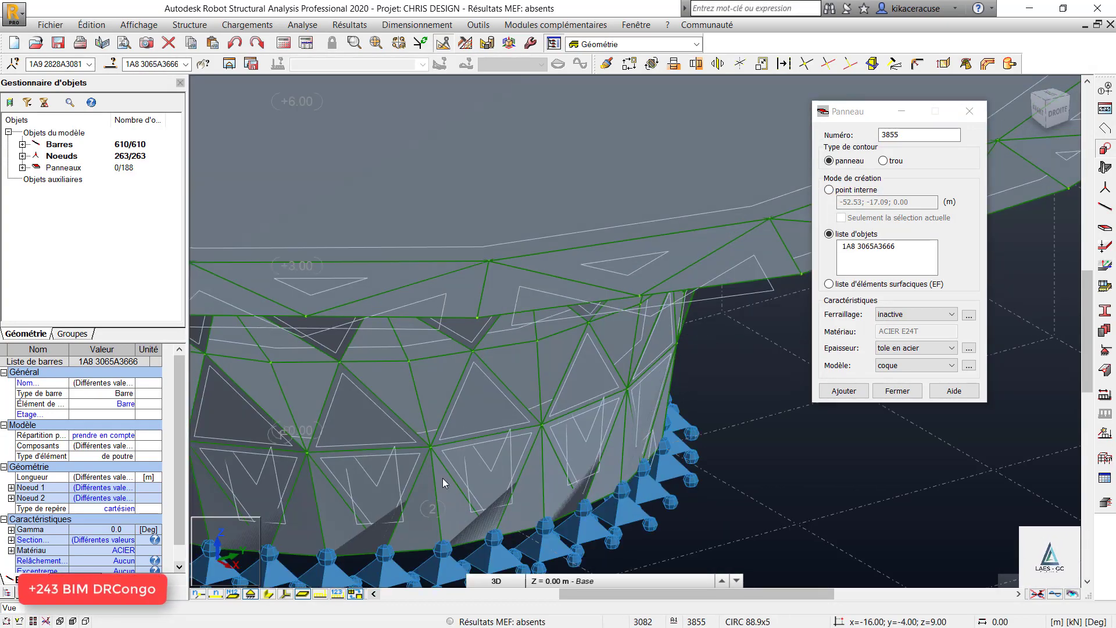
pyautogui.scroll(-2, 462, 435)
pyautogui.moveTo(462, 436); pyautogui.dragTo(528, 425)
pyautogui.scroll(-3, 560, 378)
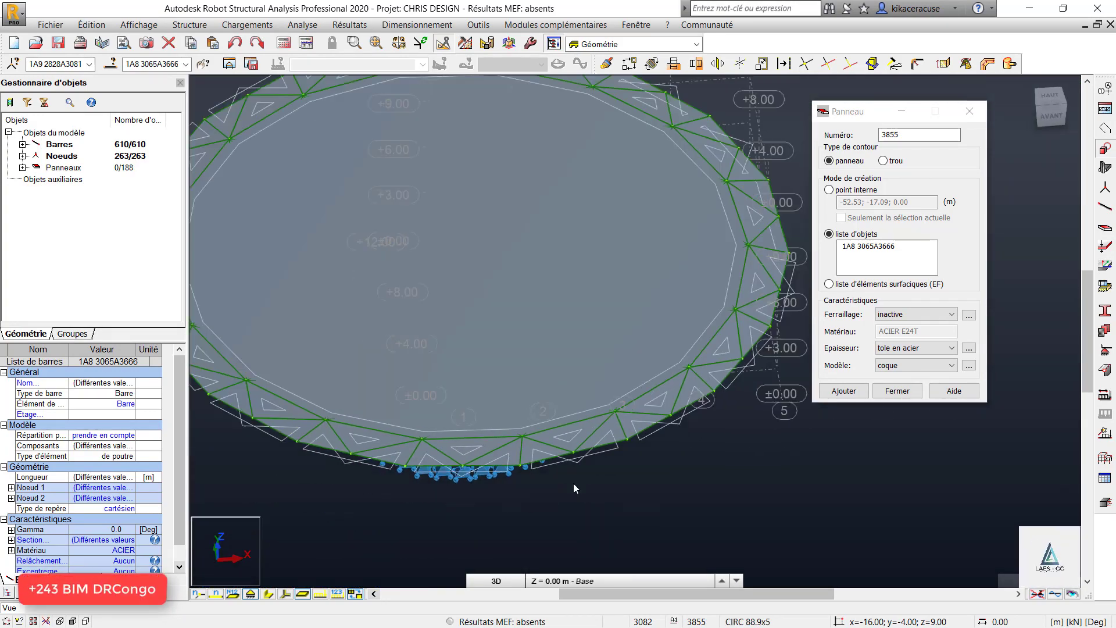
pyautogui.keyDown('shift'); pyautogui.moveTo(573, 483); pyautogui.dragTo(602, 451, button='middle'); pyautogui.keyUp('shift')
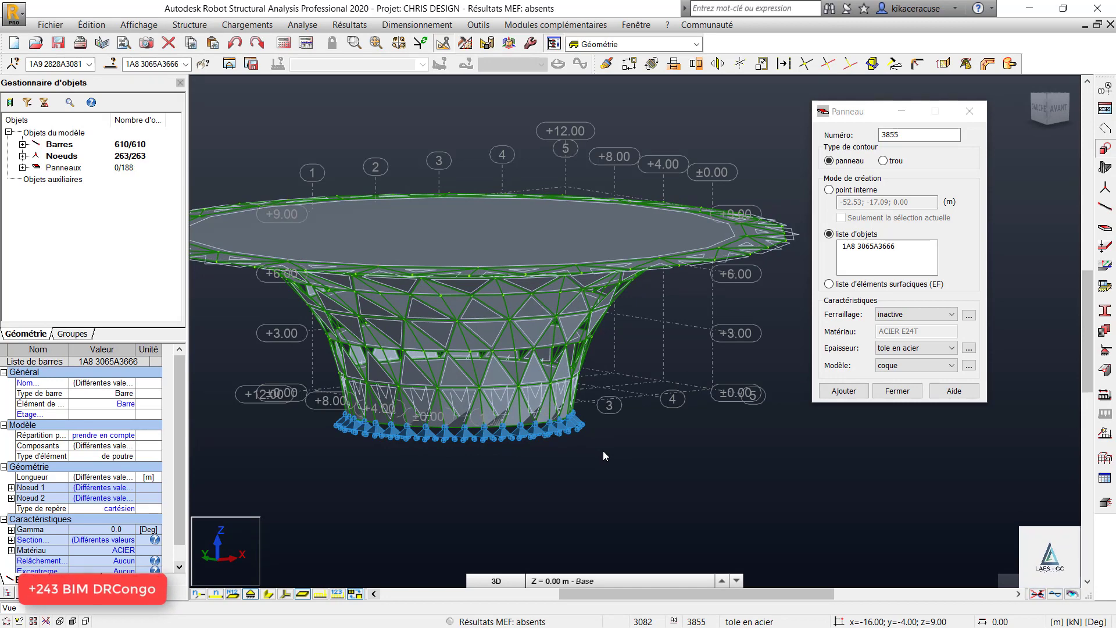
# Undo the panel generation, inspect the bare triangulated mesh from below and leave panel creation.
pyautogui.click(230, 47)
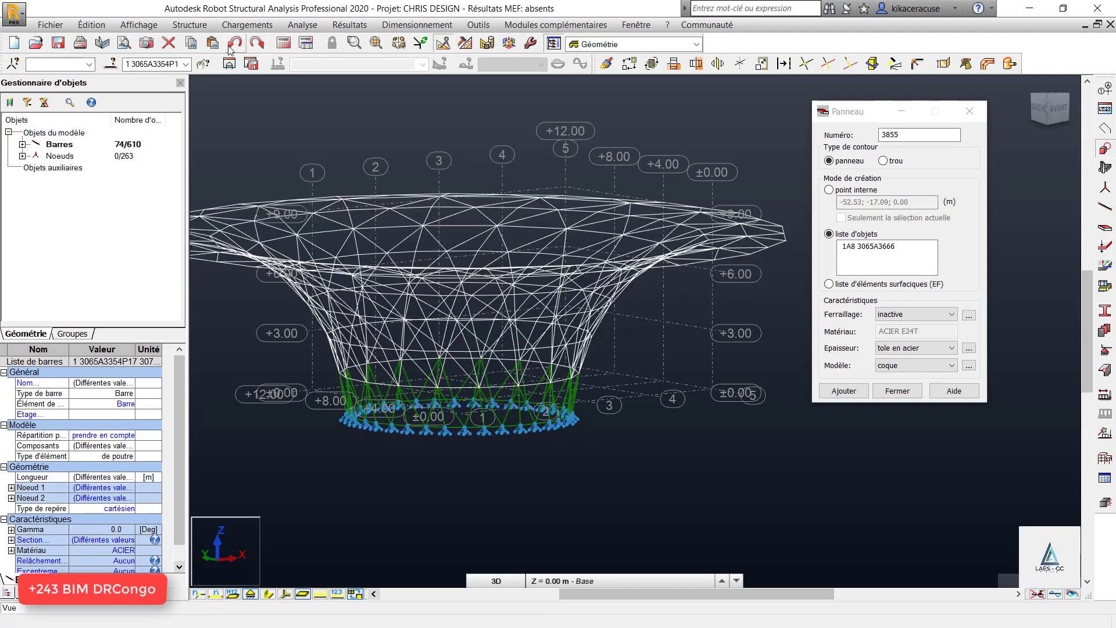
pyautogui.keyDown('shift'); pyautogui.moveTo(596, 385); pyautogui.dragTo(577, 239, button='middle'); pyautogui.keyUp('shift')
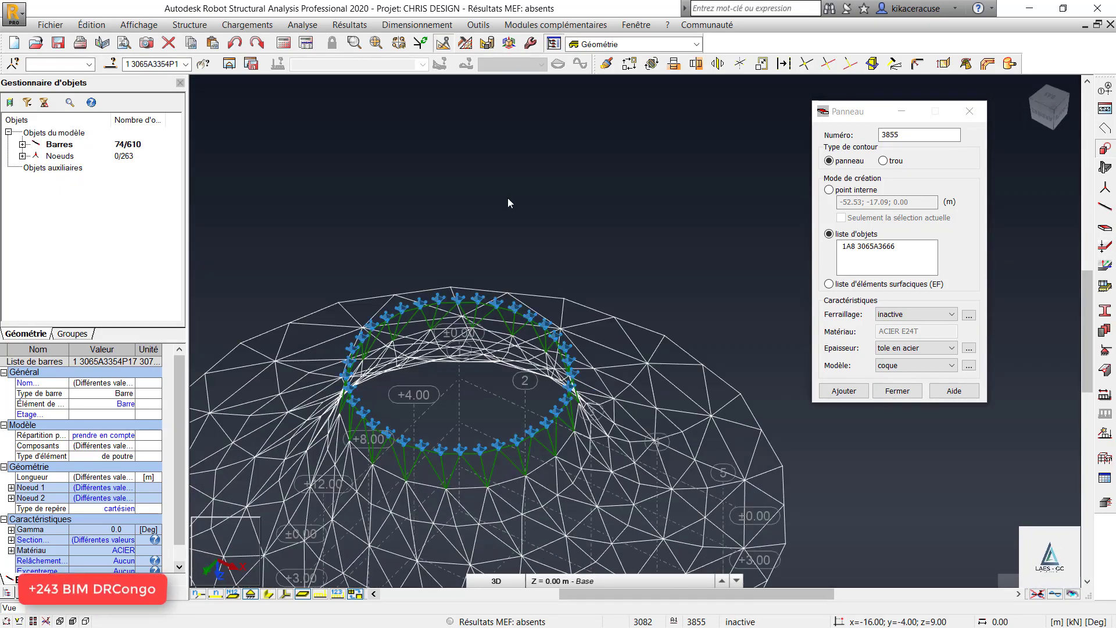
pyautogui.scroll(-3, 507, 198)
pyautogui.keyDown('shift'); pyautogui.moveTo(602, 455); pyautogui.dragTo(551, 494, button='middle'); pyautogui.keyUp('shift')
pyautogui.scroll(5, 535, 512)
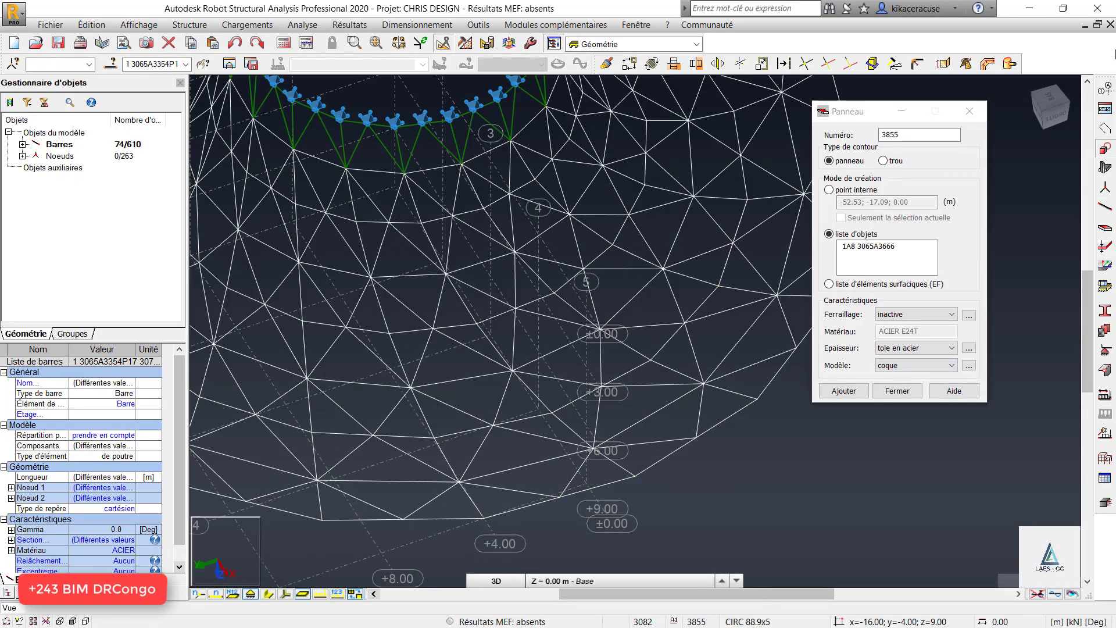
pyautogui.click(969, 111)
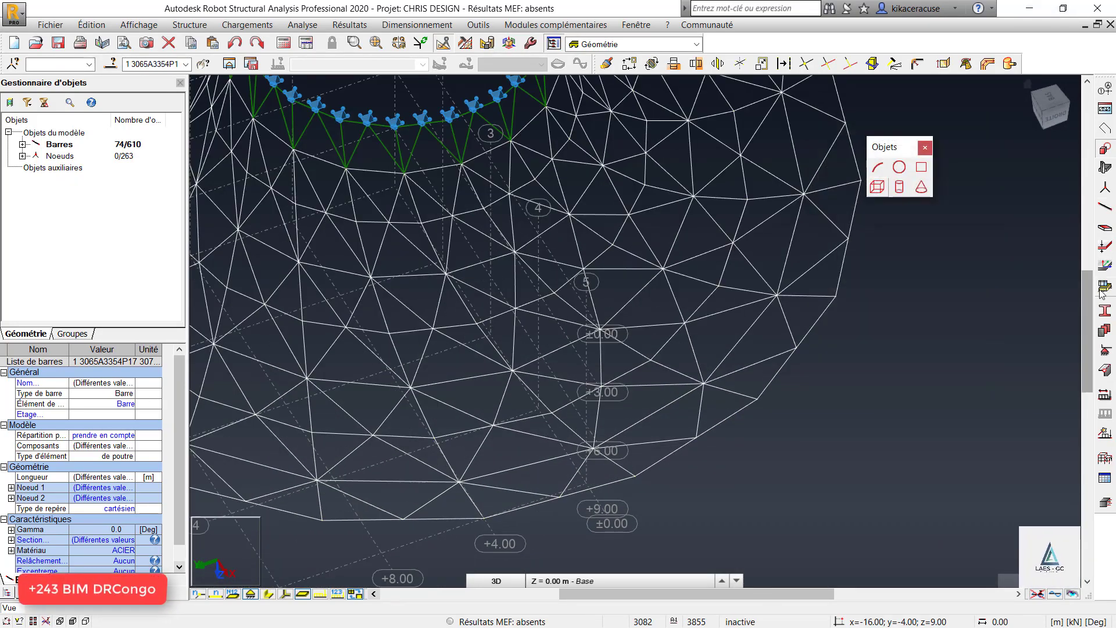
# Start a floor slab by contour with the Dalle horizontale option off and outline the first triangular slab at the funnel's rim.
pyautogui.click(1105, 168)
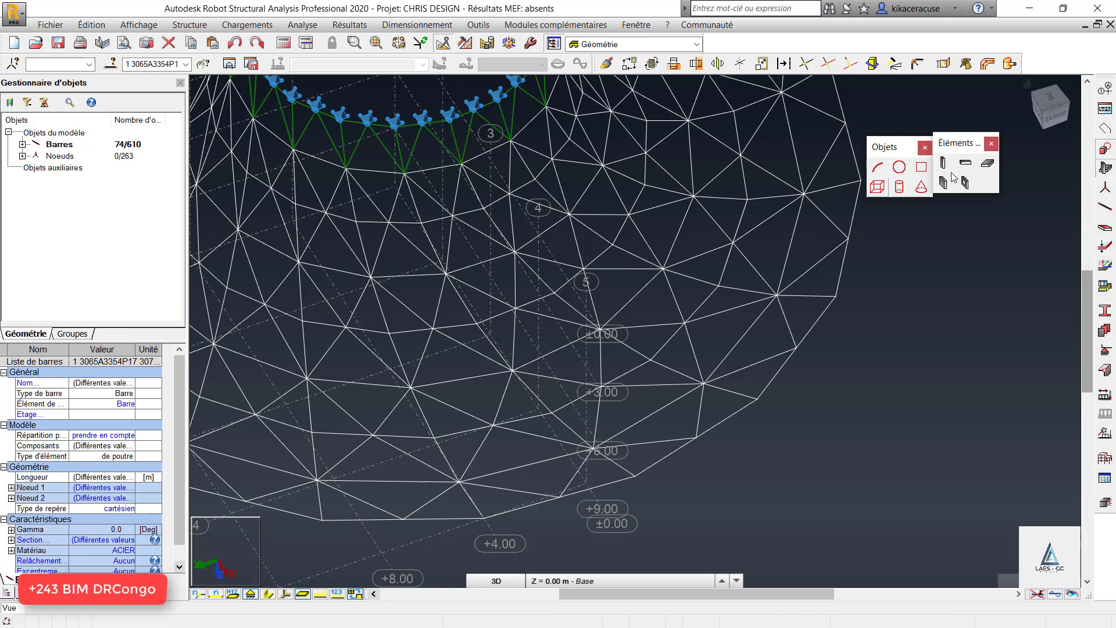
pyautogui.click(987, 163)
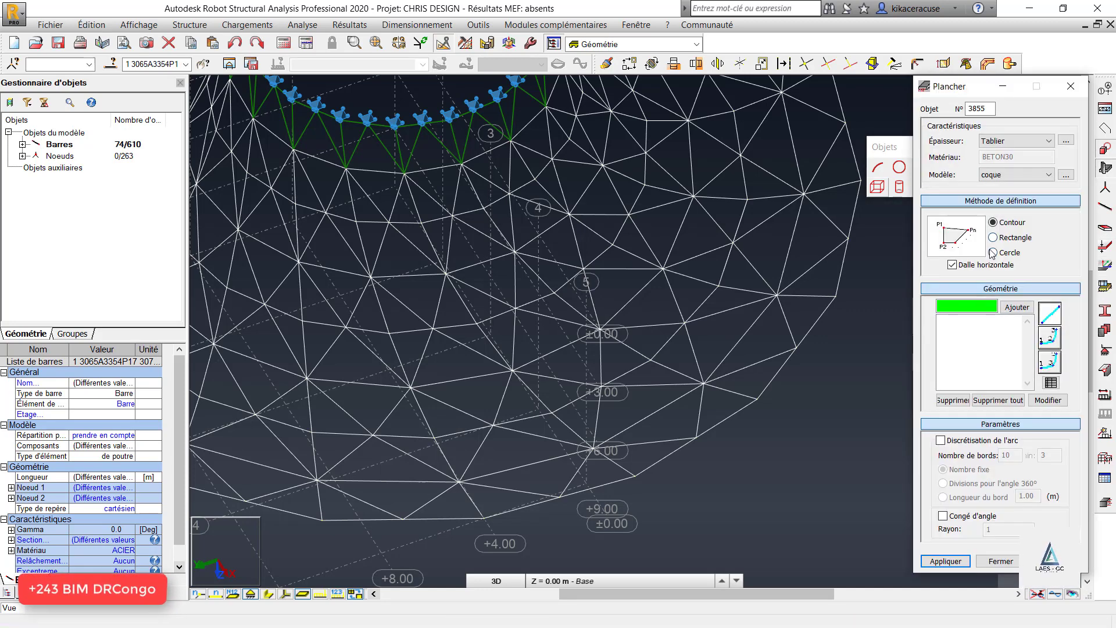
pyautogui.click(967, 266)
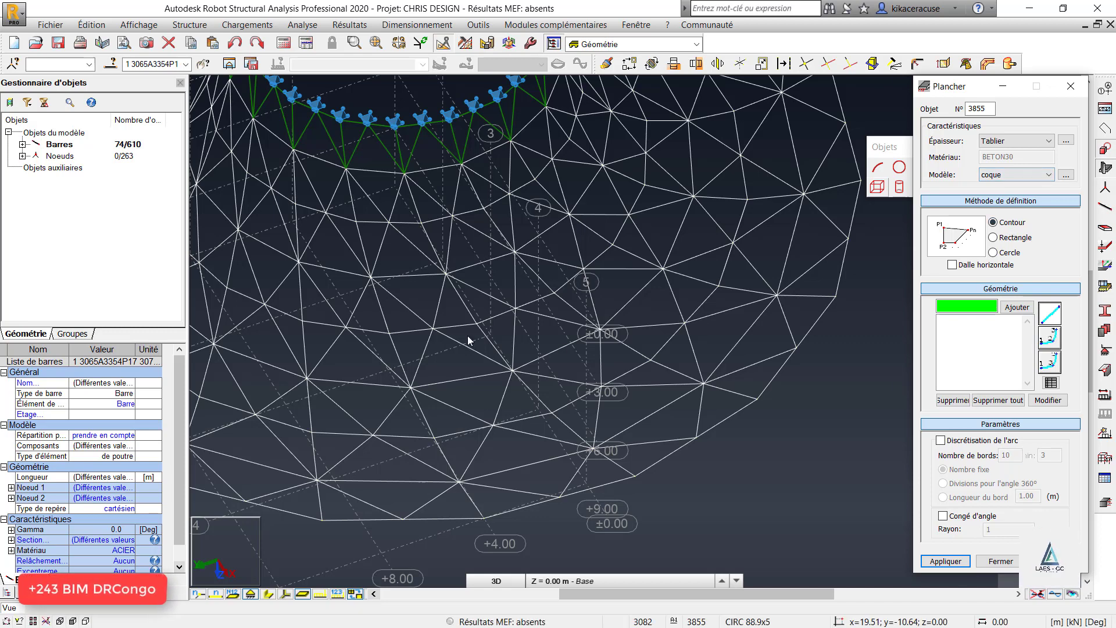
pyautogui.scroll(2, 483, 518)
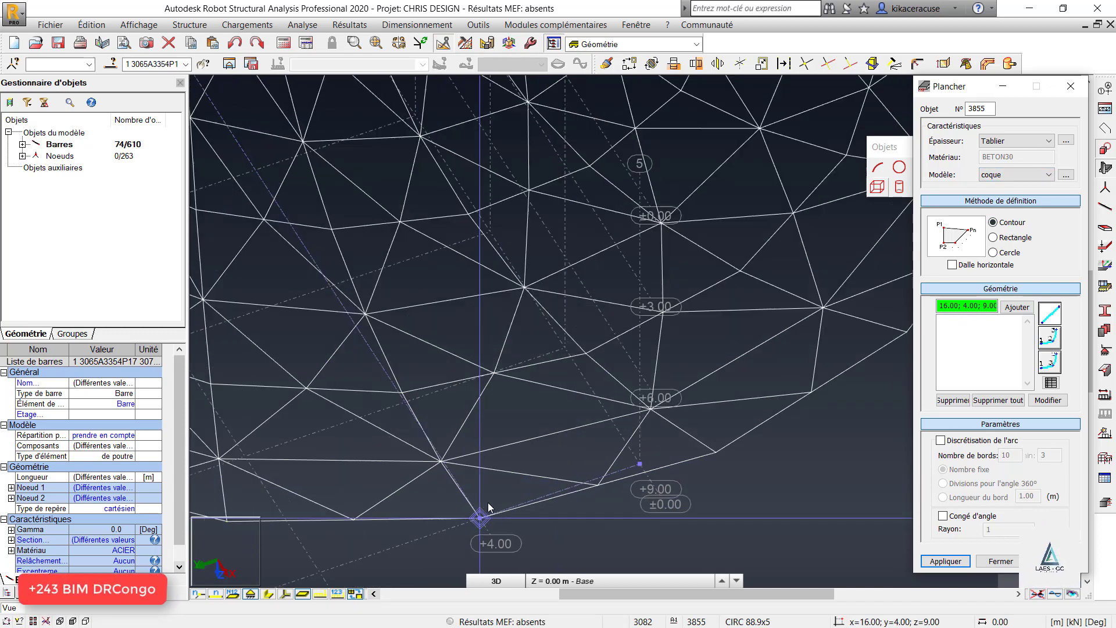
pyautogui.click(440, 461)
pyautogui.click(650, 409)
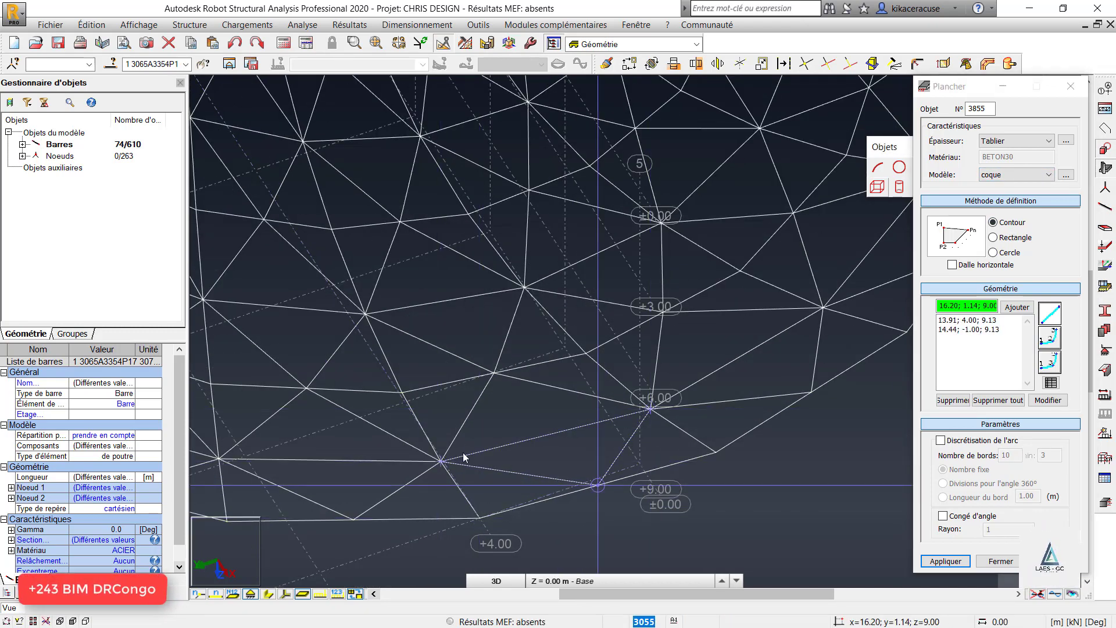
pyautogui.click(444, 461)
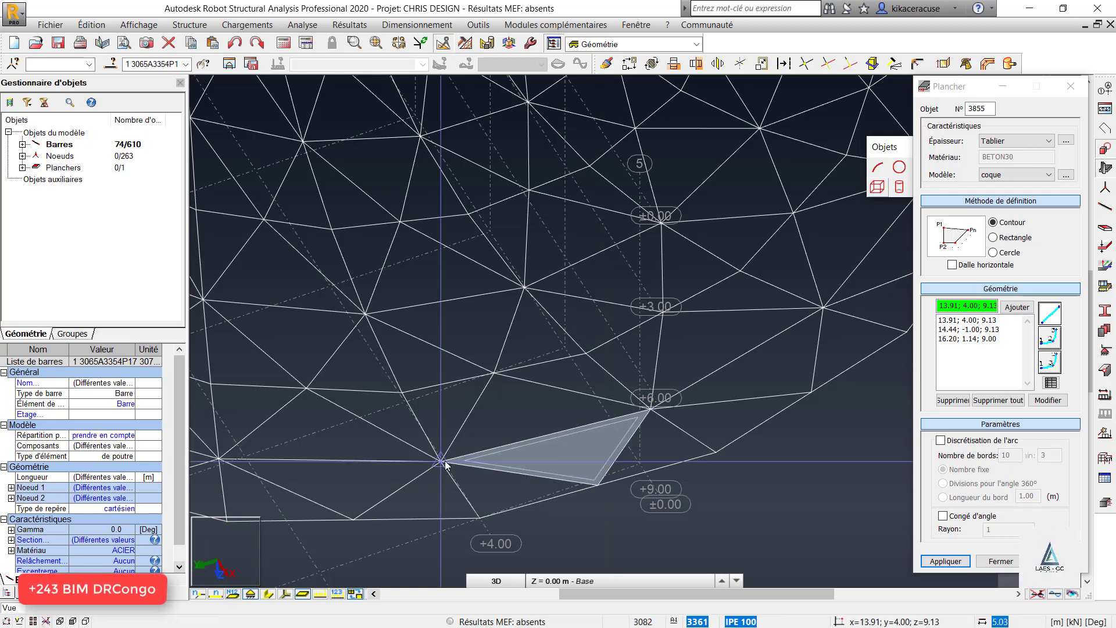
# Add contour slabs over the neighbouring triangles from the rim down to the base to form one strip, and leave slab creation.
pyautogui.click(443, 462)
pyautogui.click(479, 517)
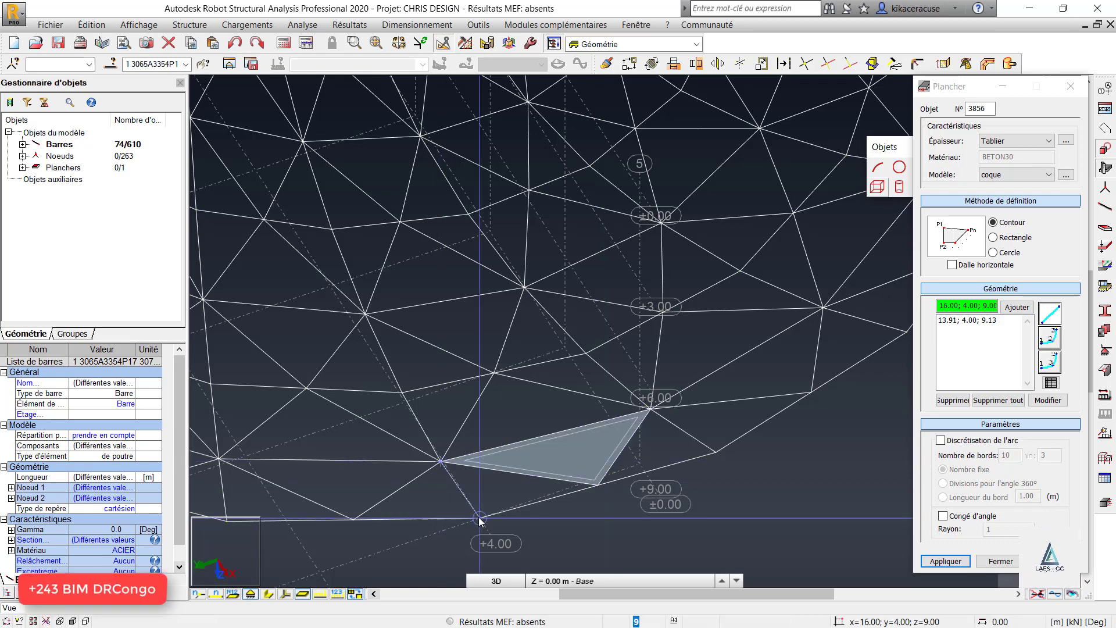
pyautogui.click(598, 486)
pyautogui.click(441, 461)
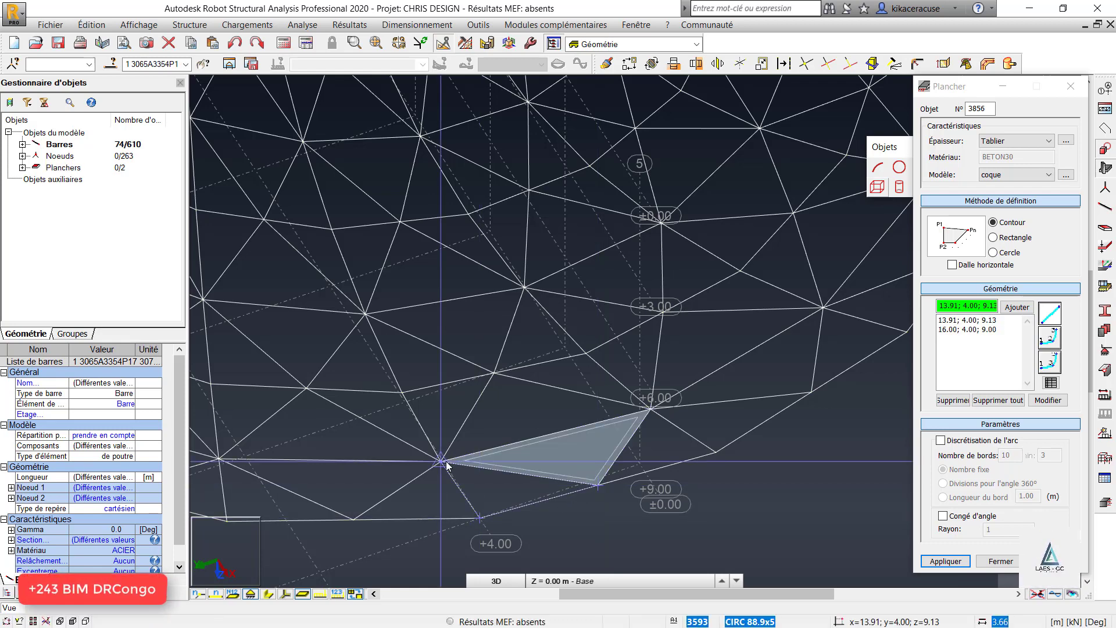
pyautogui.click(715, 452)
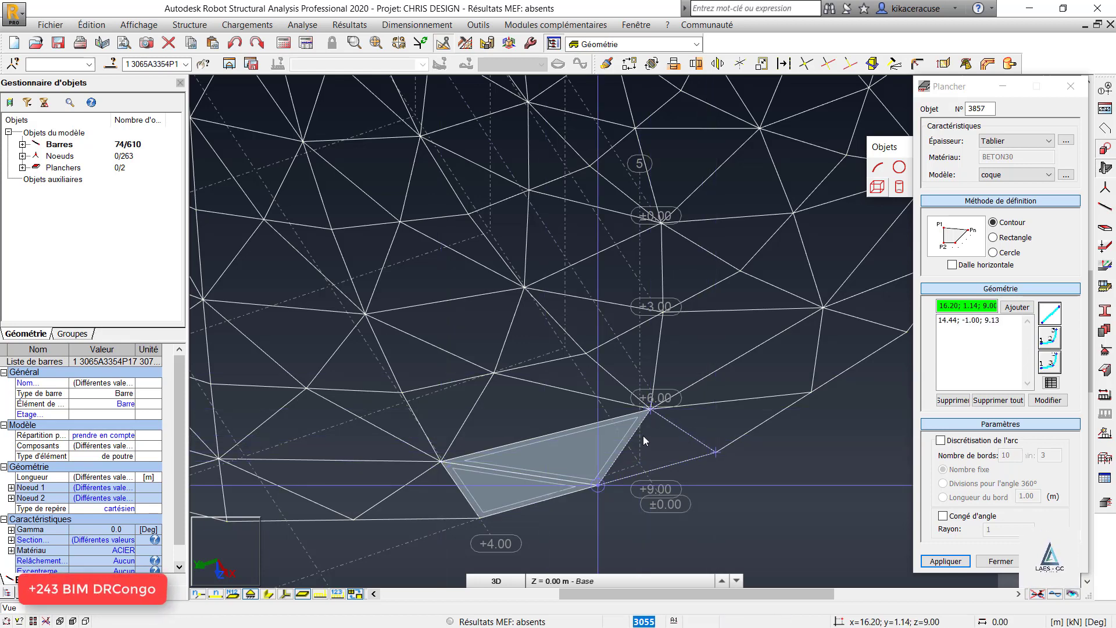
pyautogui.click(648, 412)
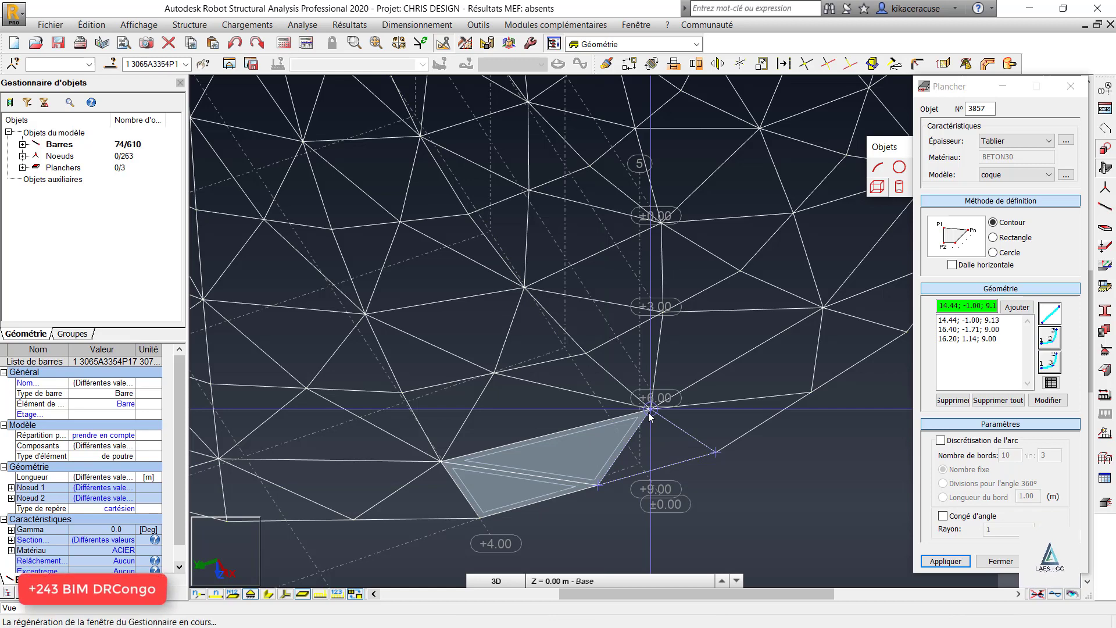
pyautogui.scroll(-2, 641, 465)
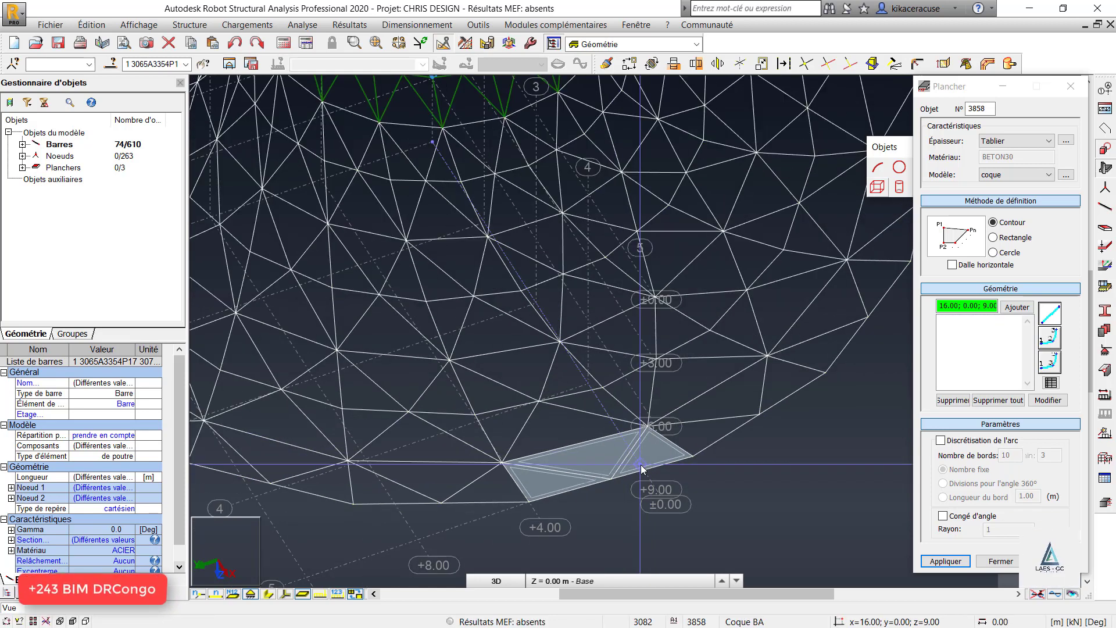
pyautogui.scroll(-2, 641, 465)
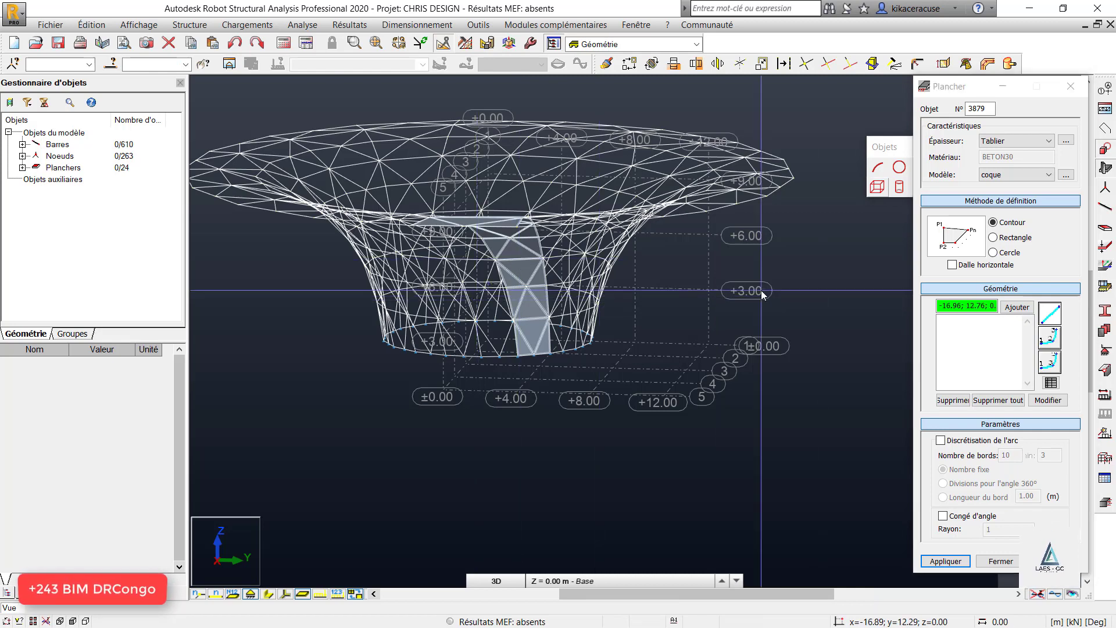
pyautogui.rightClick(761, 290)
pyautogui.click(741, 377)
pyautogui.moveTo(625, 303)
pyautogui.mouseDown()
pyautogui.moveTo(638, 279)
pyautogui.moveTo(643, 301)
pyautogui.mouseUp()
pyautogui.click(1069, 86)
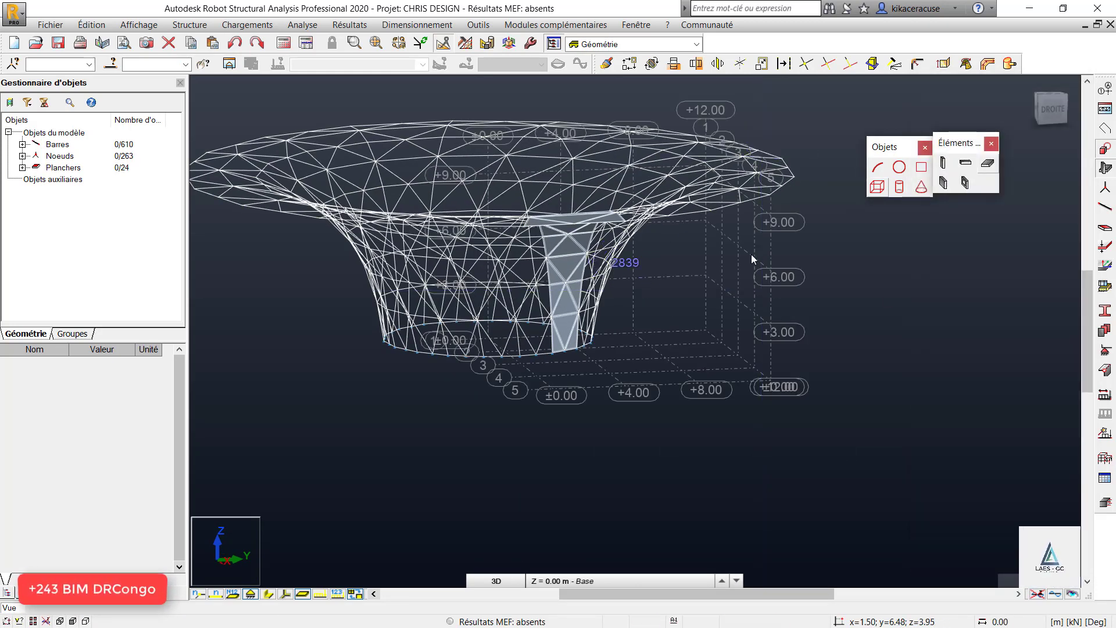
# Select one slab near the strip's base and extend the selection to all slabs of the same thickness.
pyautogui.rightClick(647, 269)
pyautogui.click(674, 325)
pyautogui.moveTo(662, 217)
pyautogui.mouseDown()
pyautogui.moveTo(671, 214)
pyautogui.moveTo(660, 229)
pyautogui.mouseUp()
pyautogui.scroll(3, 605, 320)
pyautogui.rightClick(605, 319)
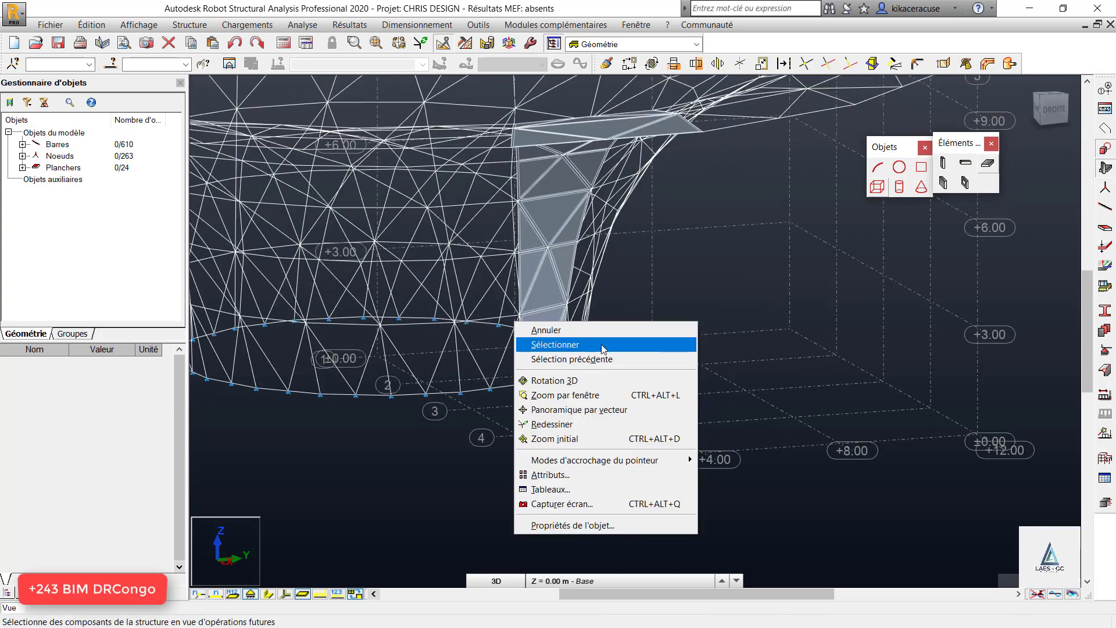
pyautogui.click(603, 345)
pyautogui.click(553, 333)
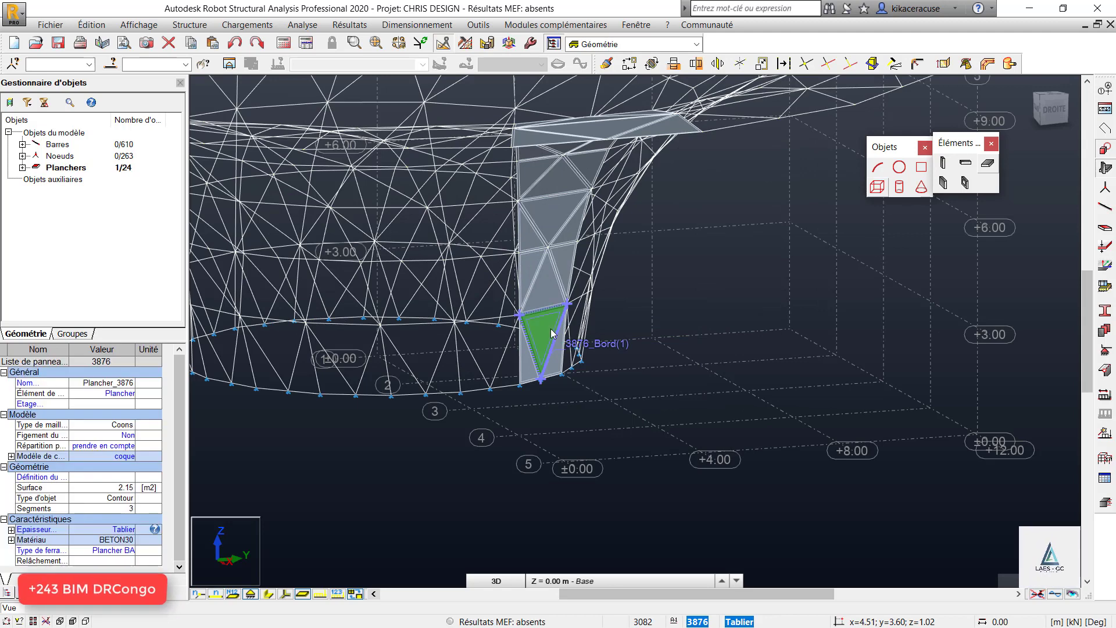
pyautogui.rightClick(553, 333)
pyautogui.moveTo(601, 287)
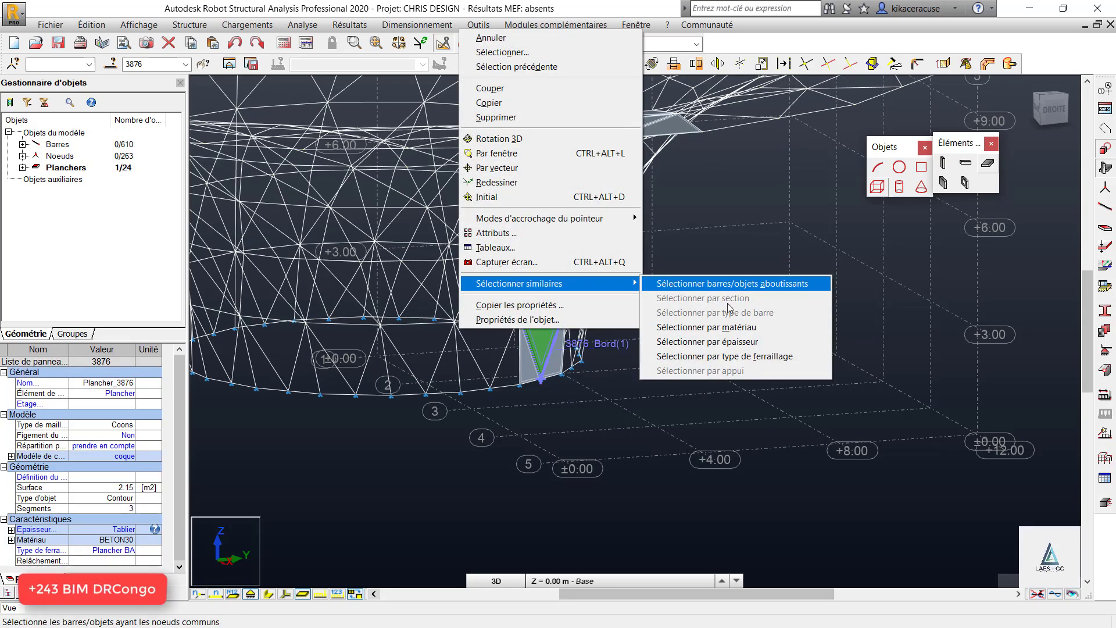
pyautogui.click(737, 342)
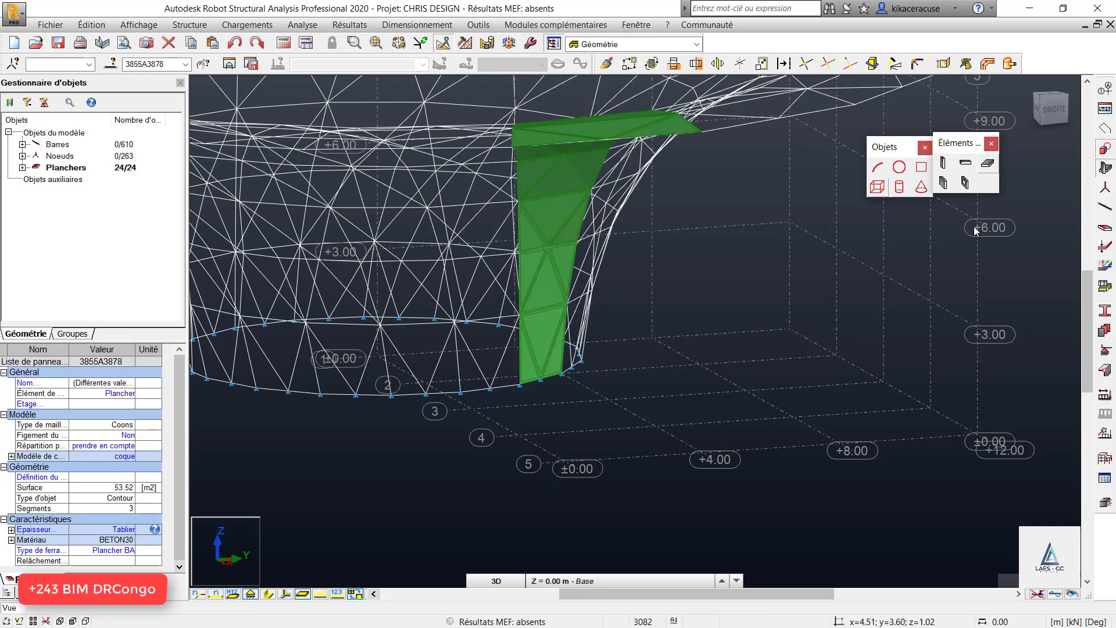
pyautogui.scroll(-3, 473, 505)
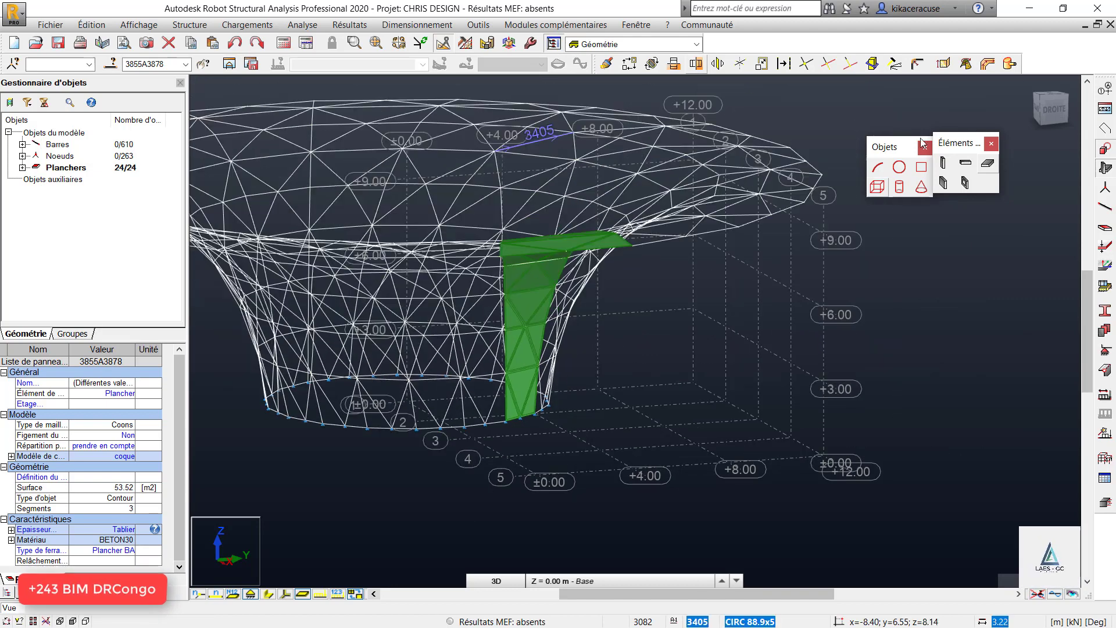
# Start a rotation of the selected slabs with the axis defined by plane XY and starting at 0,0,0.
pyautogui.click(651, 63)
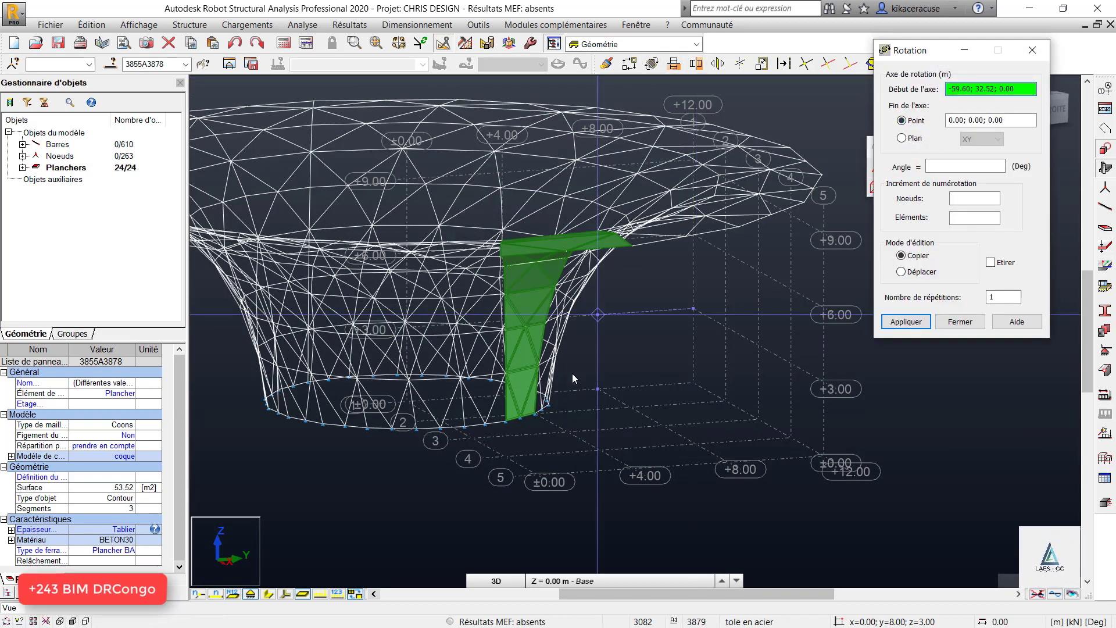
pyautogui.click(521, 417)
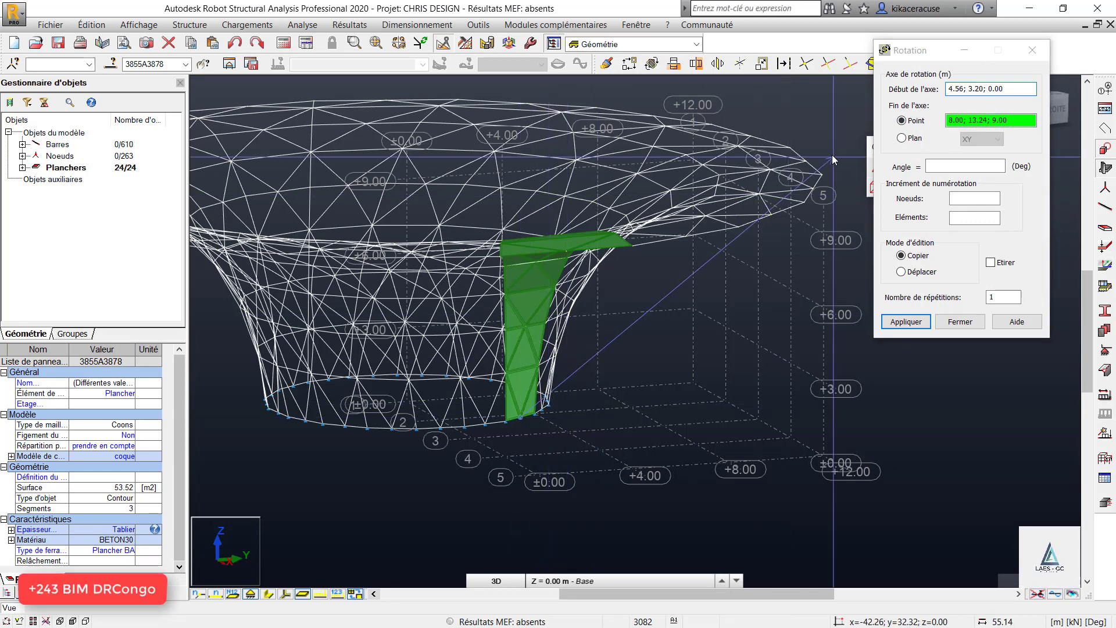
pyautogui.click(901, 137)
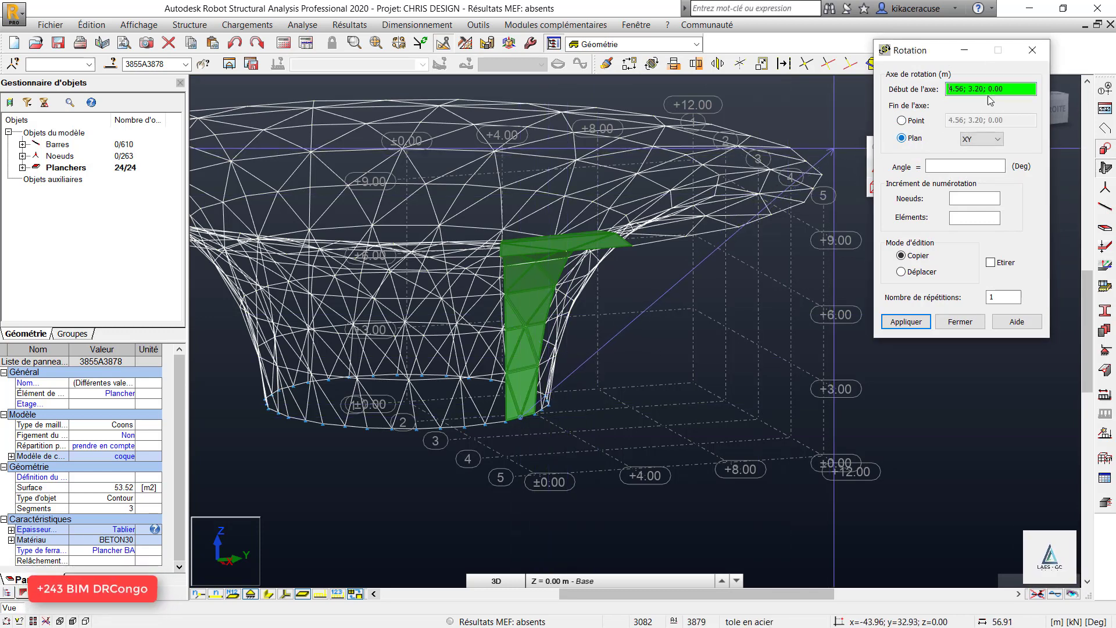
pyautogui.click(521, 417)
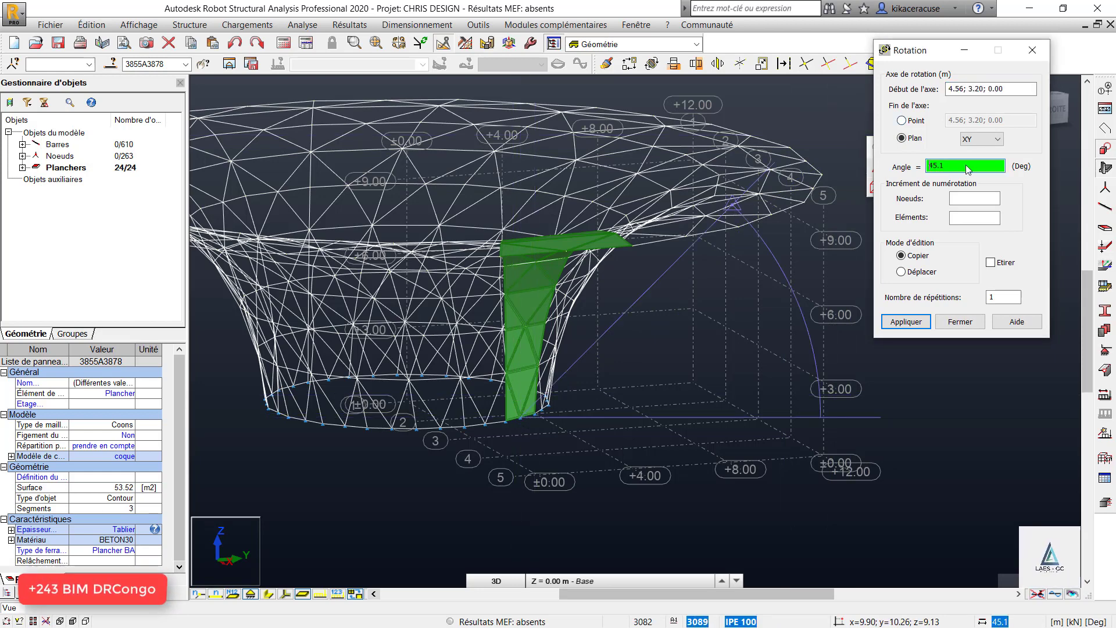
pyautogui.click(1011, 89)
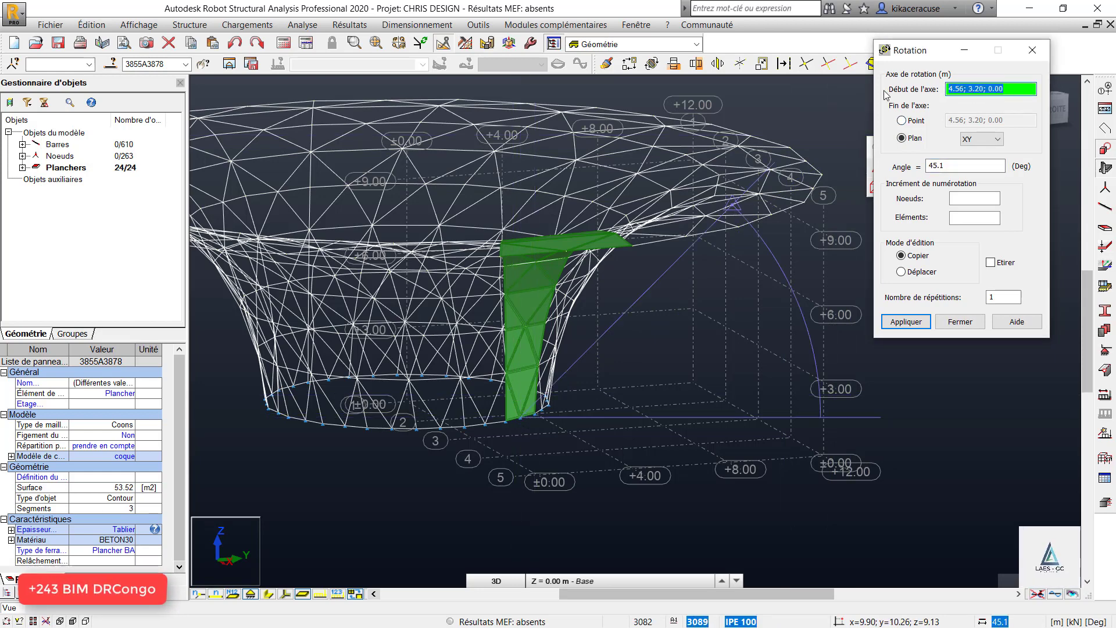
pyautogui.write('0,0,0')
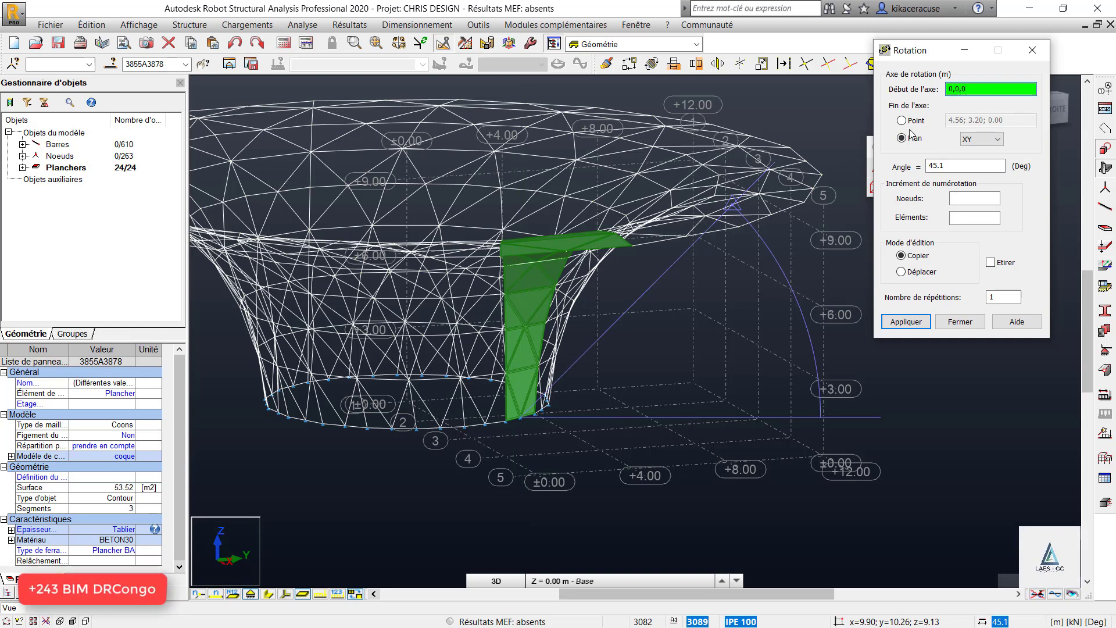
pyautogui.press('Return')
# Copy the slabs around the funnel at an angle of 20 degrees with 18 repetitions and end the rotation.
pyautogui.write('20')
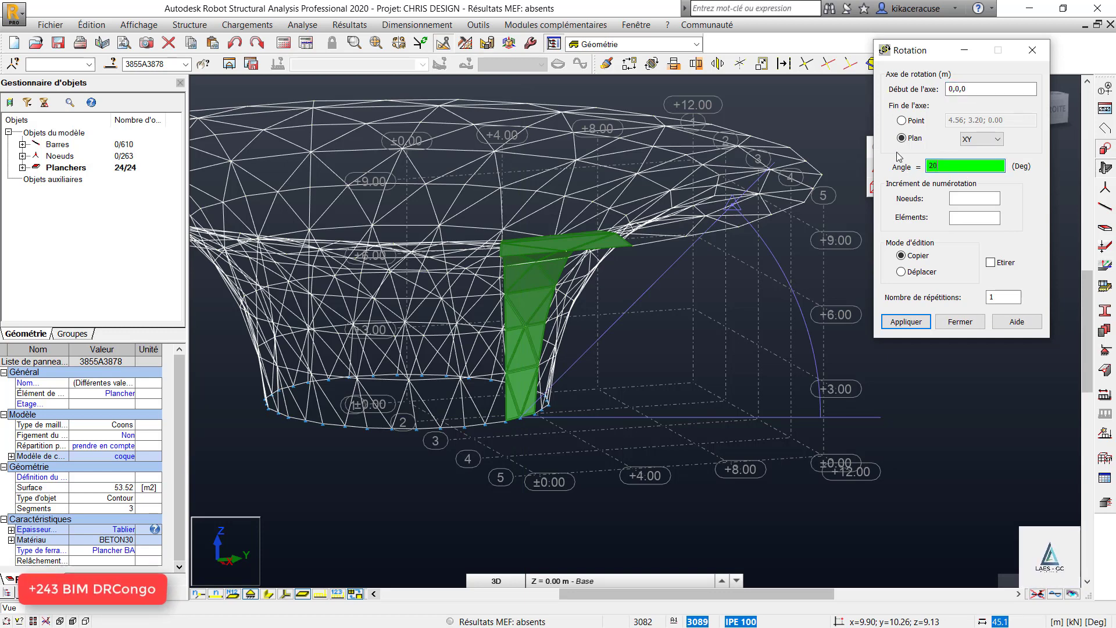
pyautogui.click(1003, 297)
pyautogui.write('18')
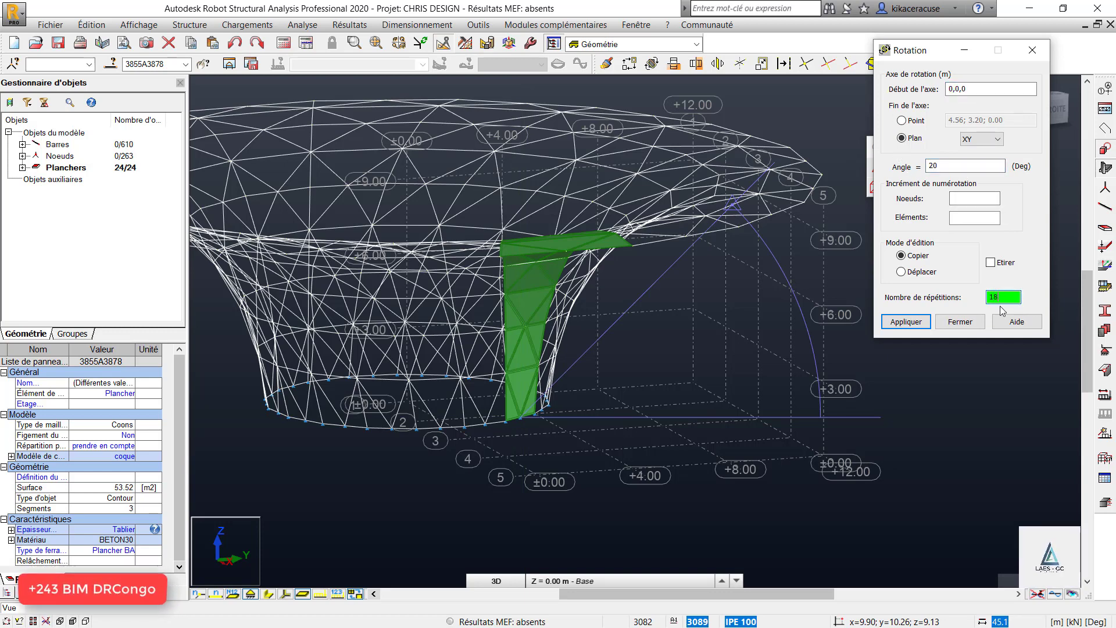
pyautogui.click(902, 323)
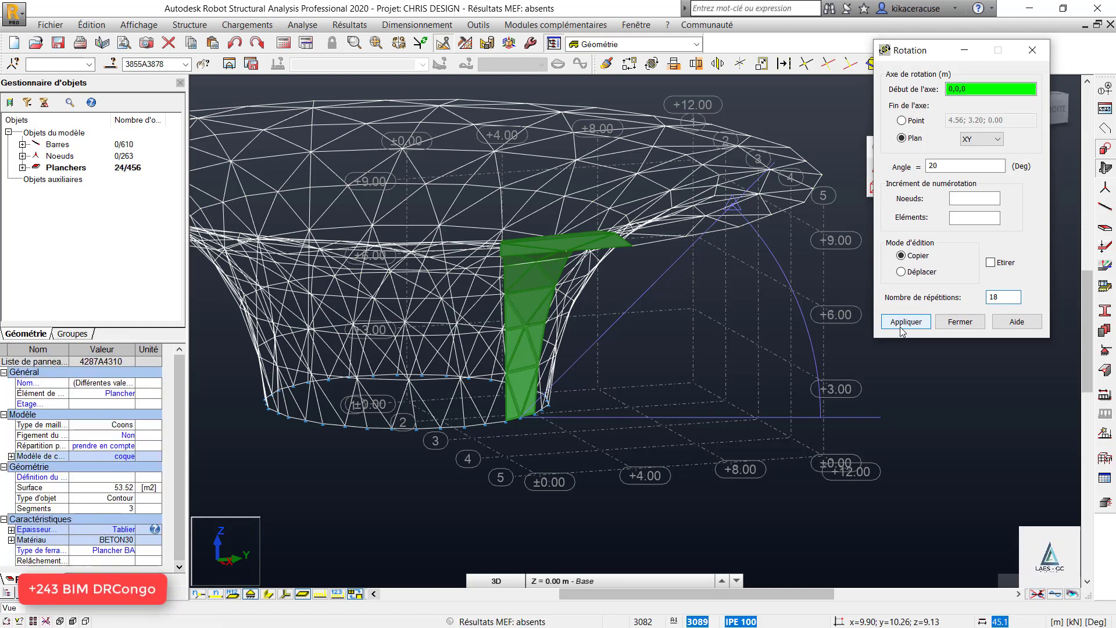
pyautogui.click(1033, 51)
# Examine the clad funnel from above and clear the slab selection.
pyautogui.rightClick(889, 240)
pyautogui.click(868, 301)
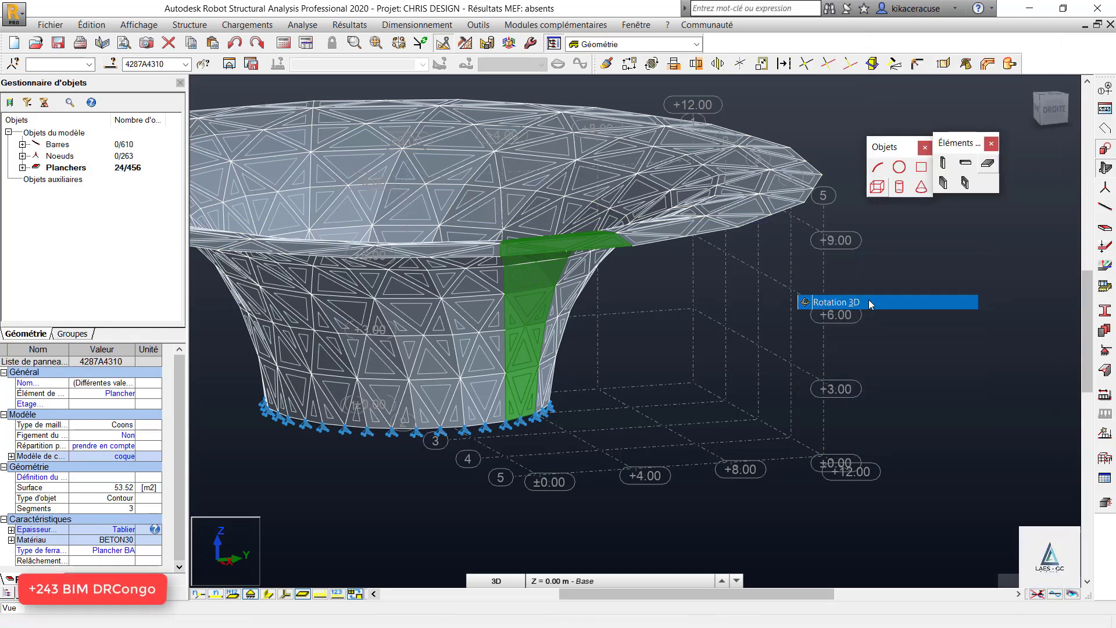
pyautogui.moveTo(885, 339); pyautogui.dragTo(841, 313)
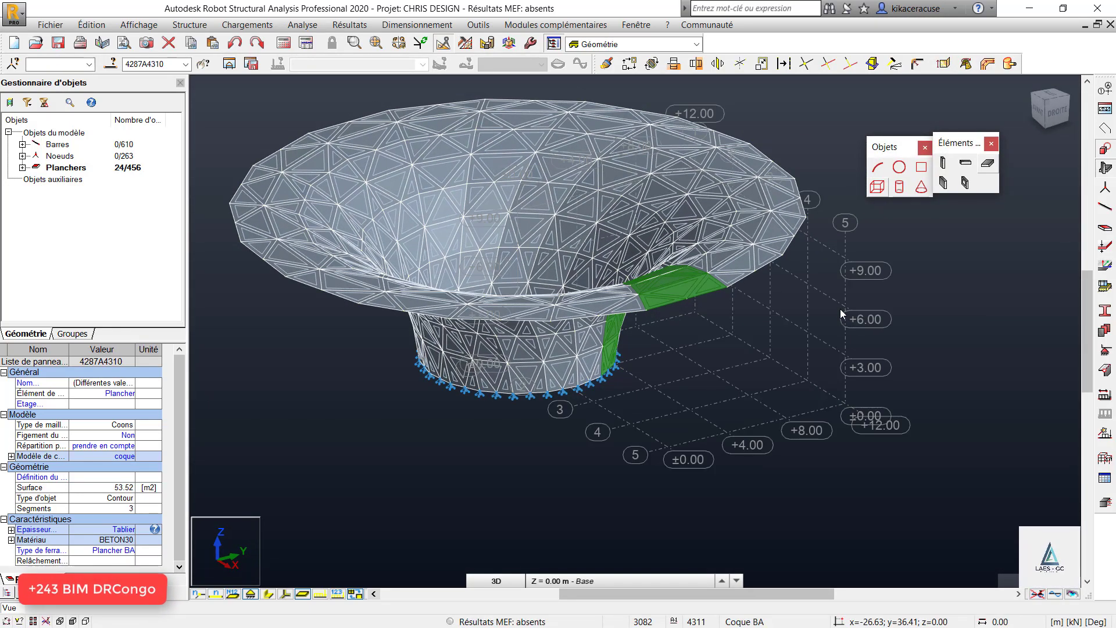
pyautogui.rightClick(841, 306)
pyautogui.click(833, 311)
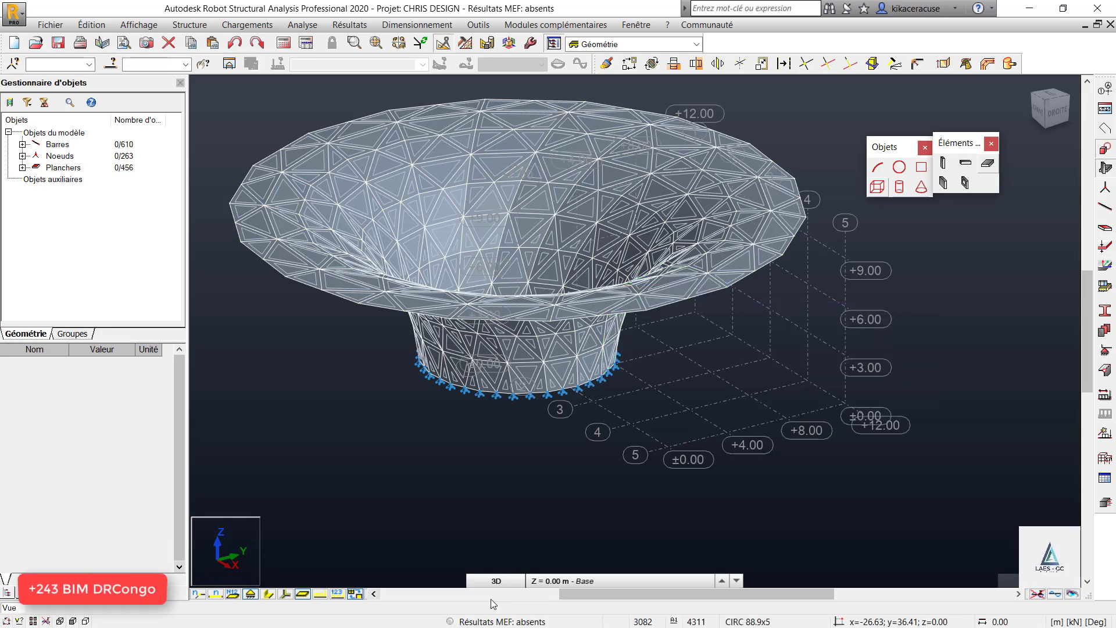
# Show the funnel's base ring in the XY plane view at level Z = 0.00 m - Base.
pyautogui.click(509, 577)
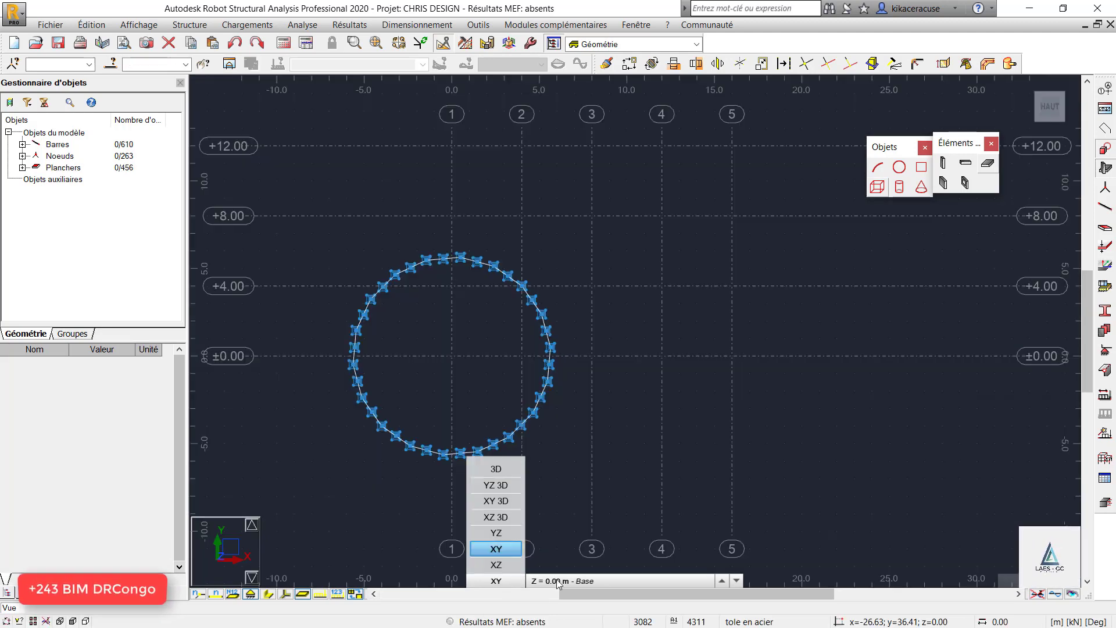
pyautogui.click(557, 581)
pyautogui.click(511, 434)
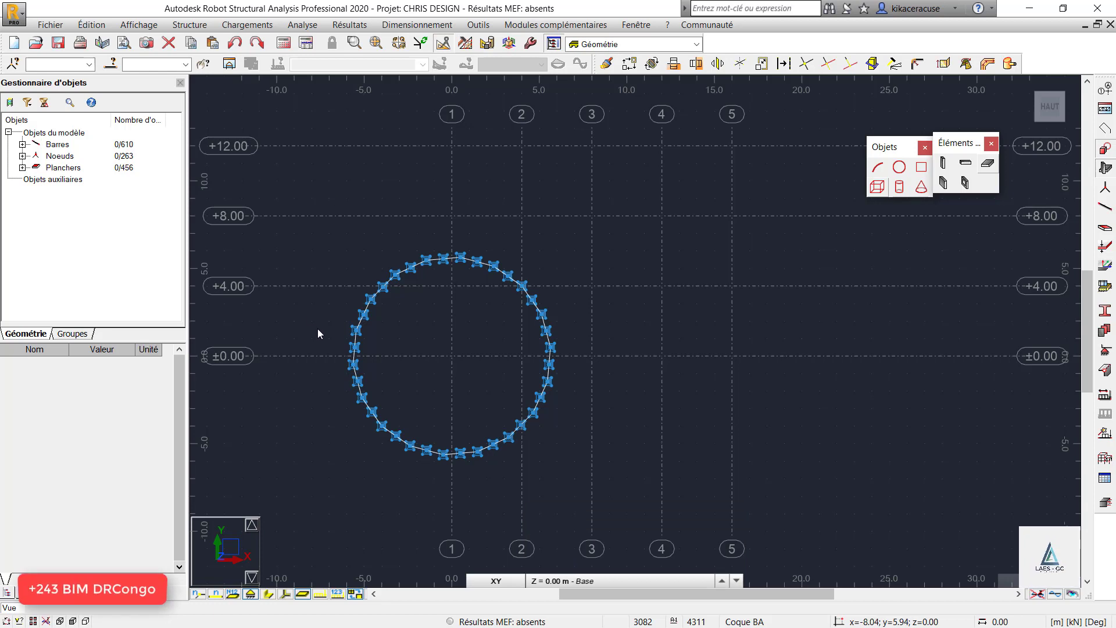
pyautogui.scroll(3, 317, 329)
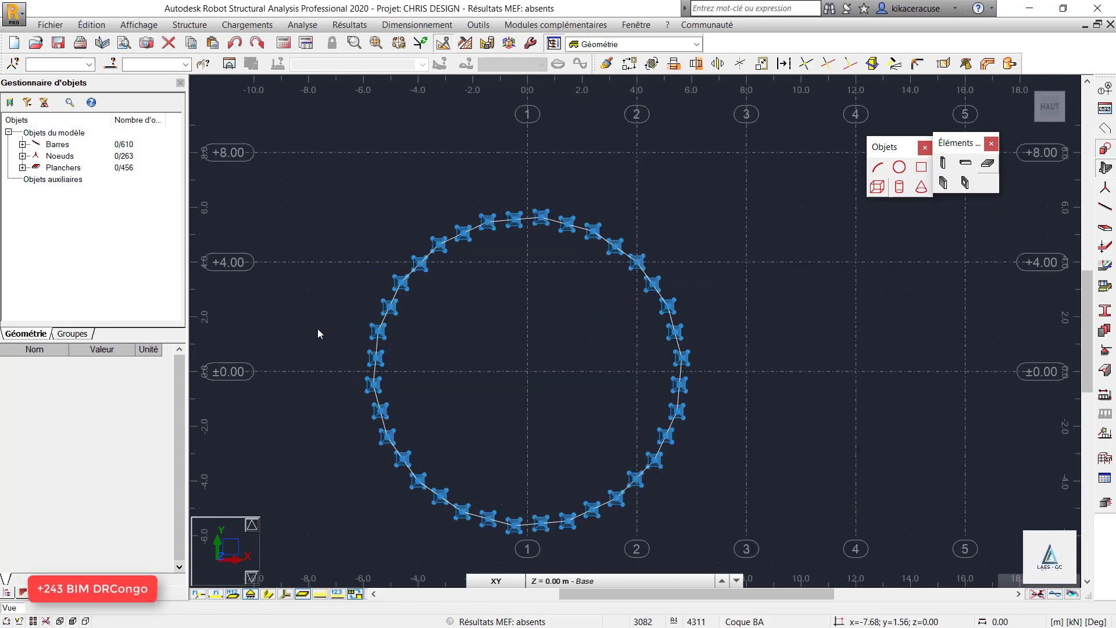
pyautogui.click(1105, 168)
pyautogui.click(1104, 168)
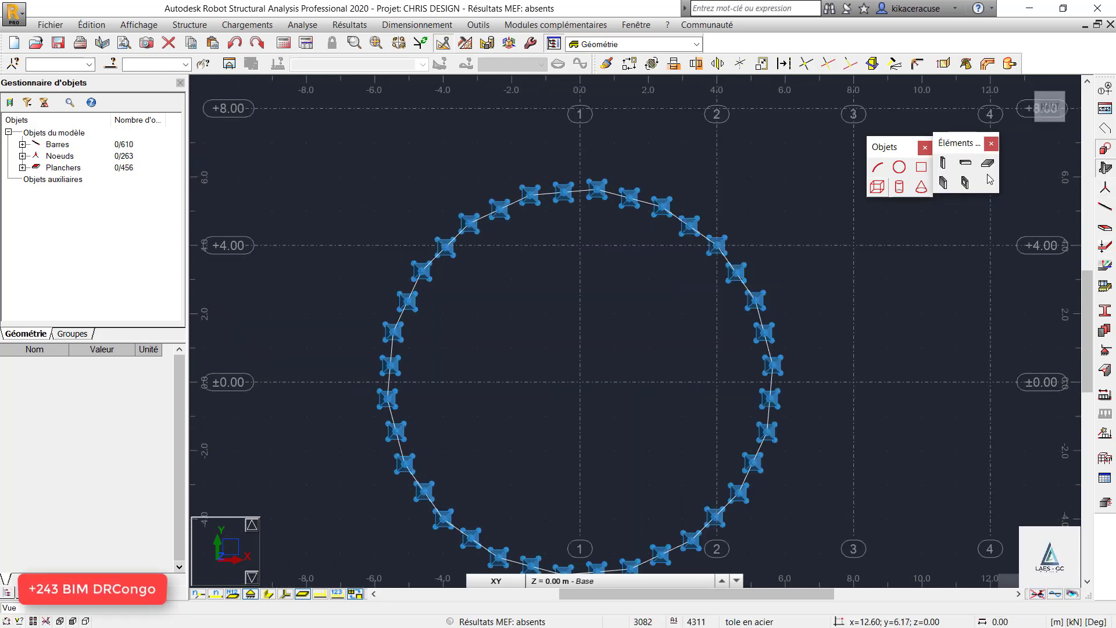
pyautogui.click(990, 165)
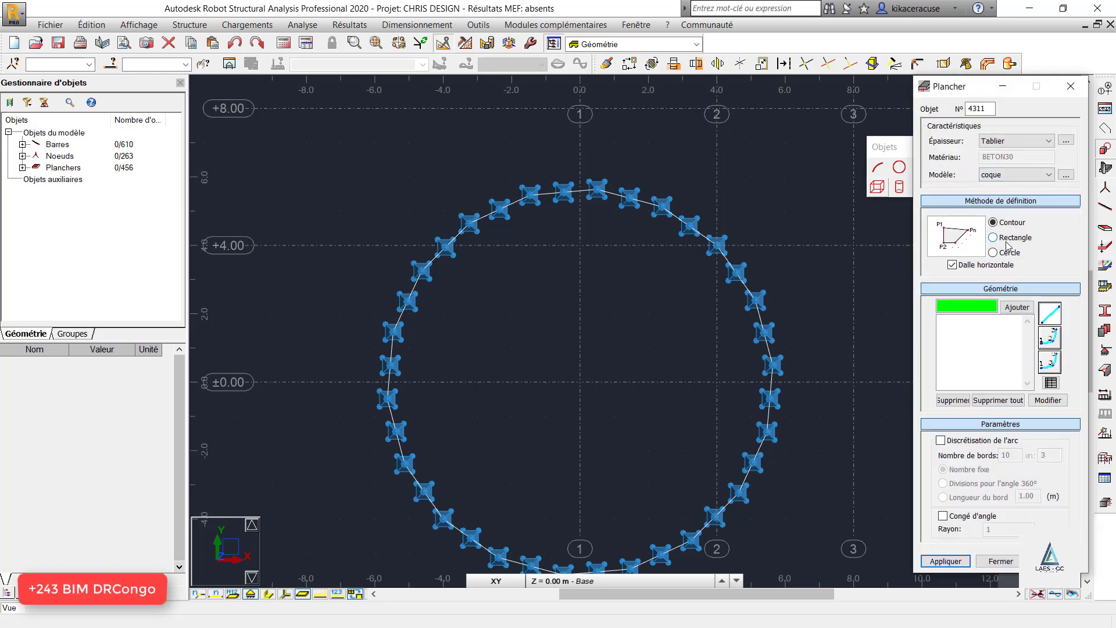
pyautogui.click(978, 266)
pyautogui.click(1010, 253)
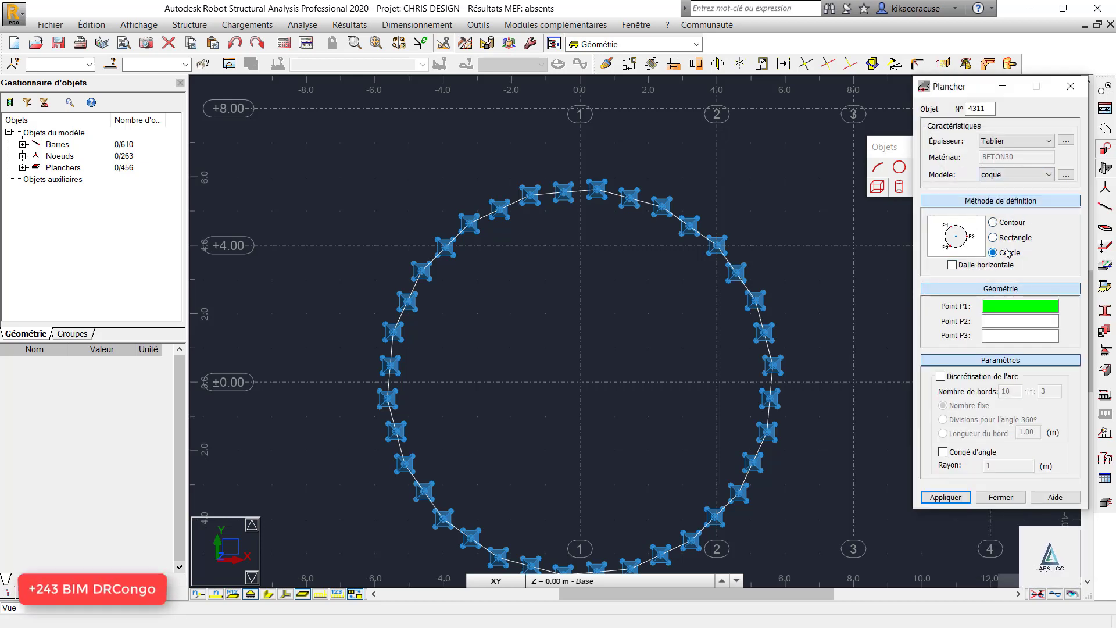
pyautogui.click(1071, 88)
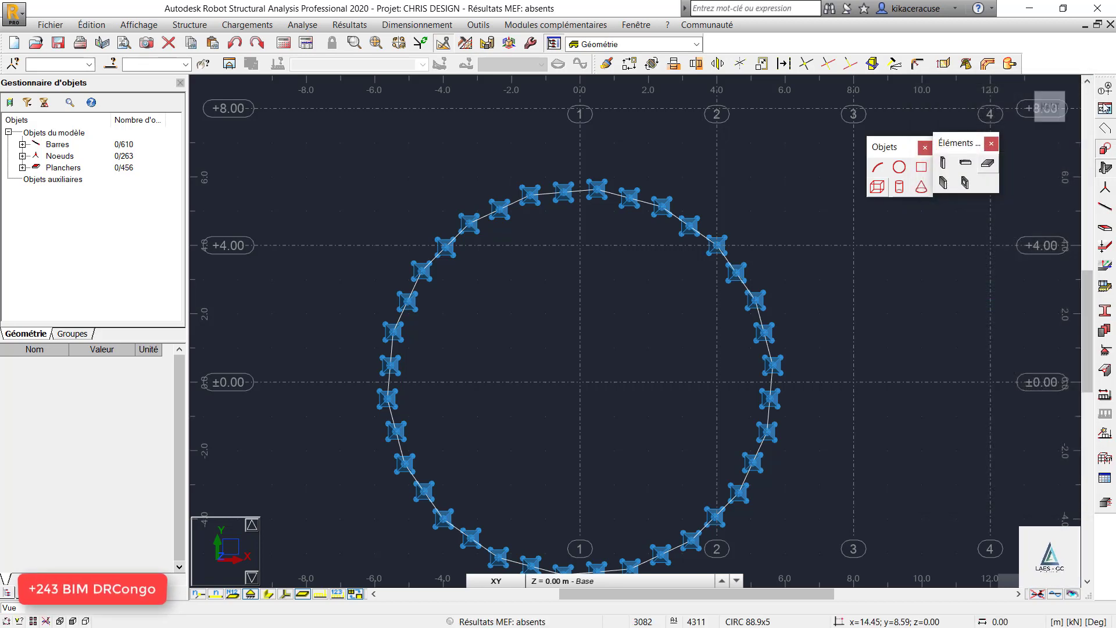
# Start the circle tool and set EP30_BET as the current panel thickness.
pyautogui.click(900, 169)
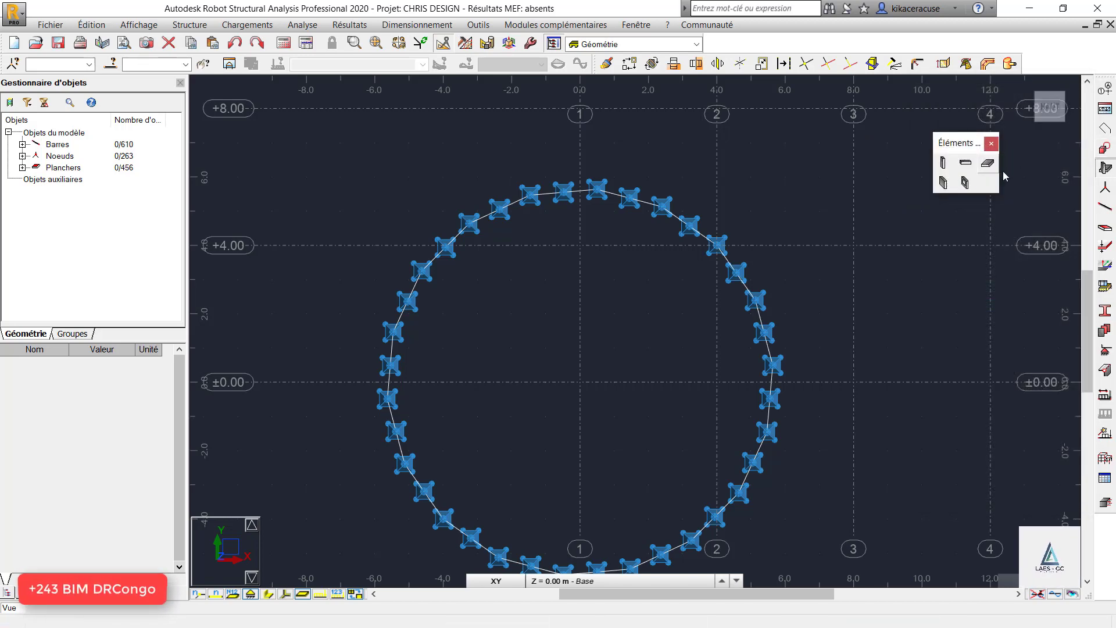
pyautogui.click(1104, 149)
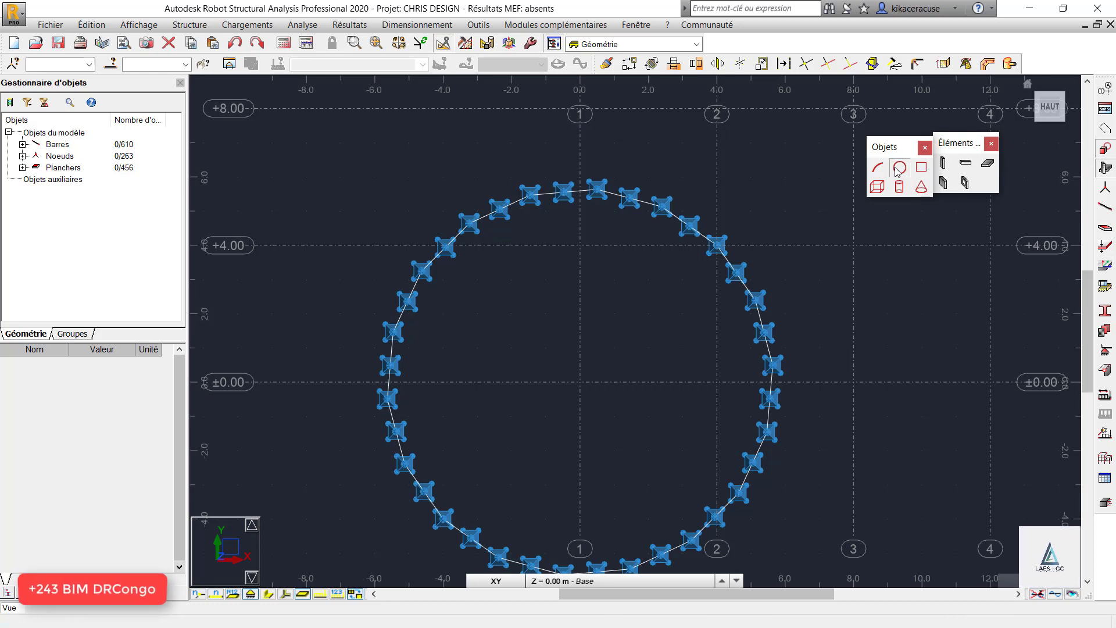
pyautogui.click(898, 169)
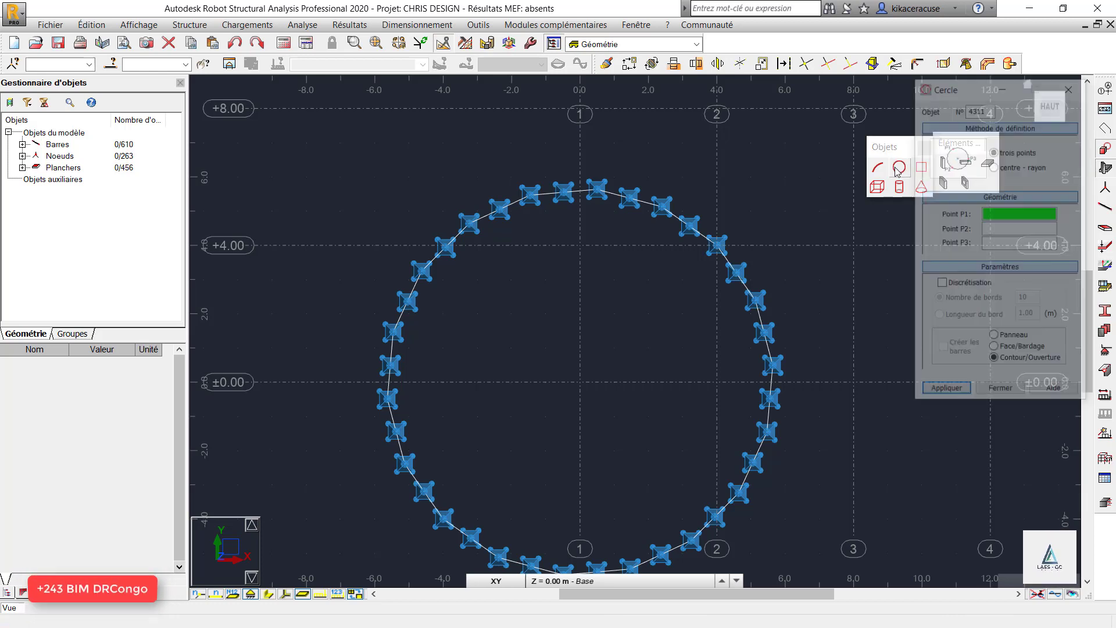
pyautogui.click(1104, 168)
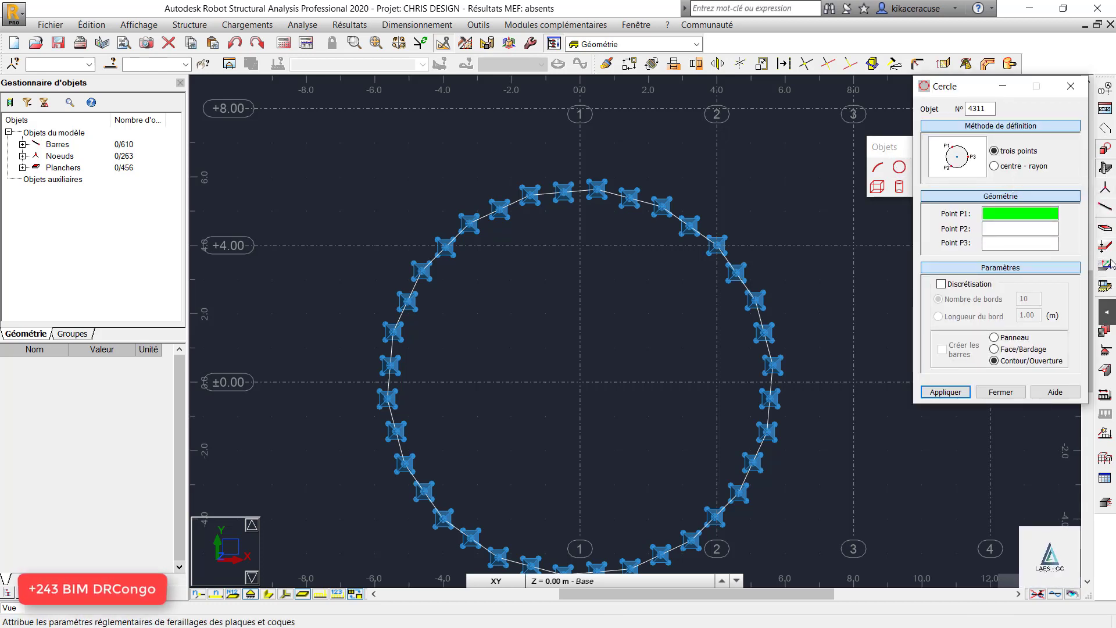
pyautogui.click(1108, 250)
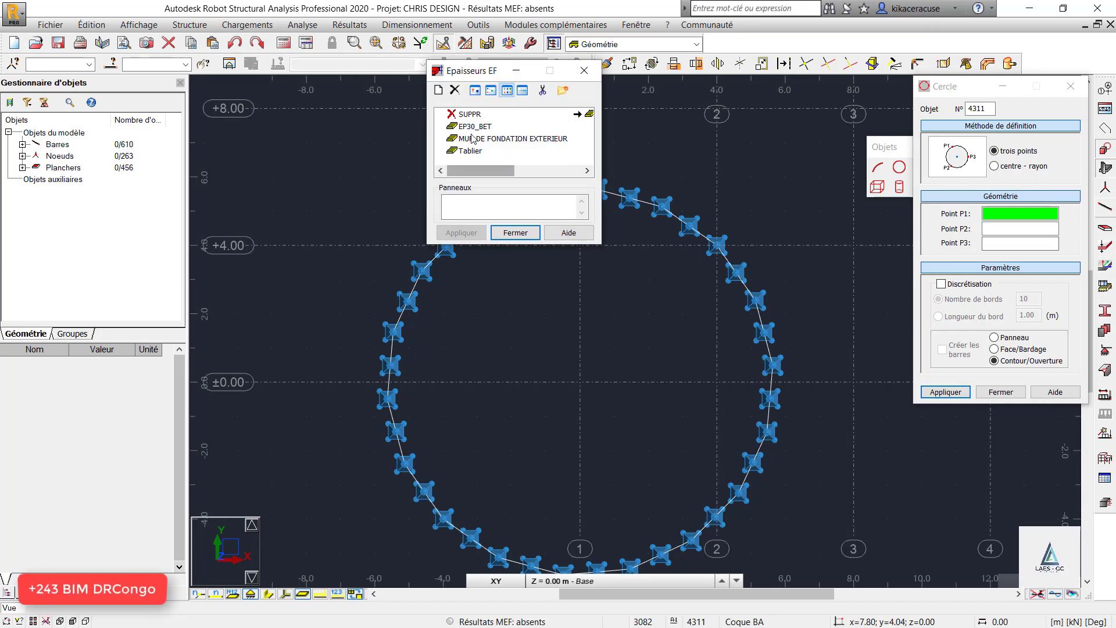
pyautogui.click(517, 233)
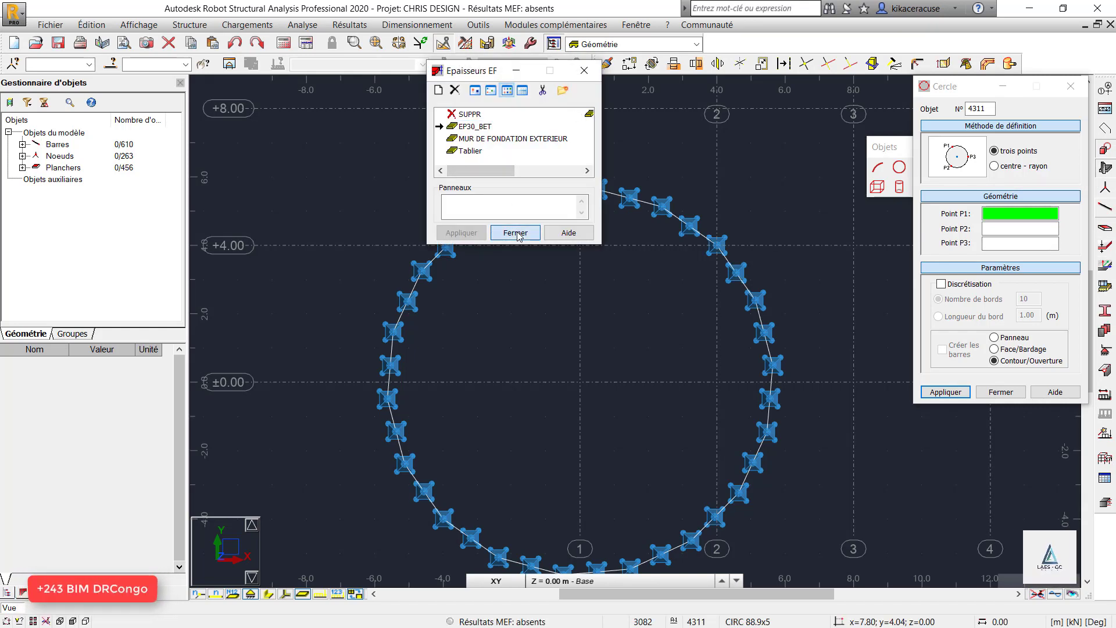
# Try a centre-radius contour circle centred at 0,0,0 with its radius through the base ring node at 4.56; 3.20; 0.00, and undo it.
pyautogui.click(994, 166)
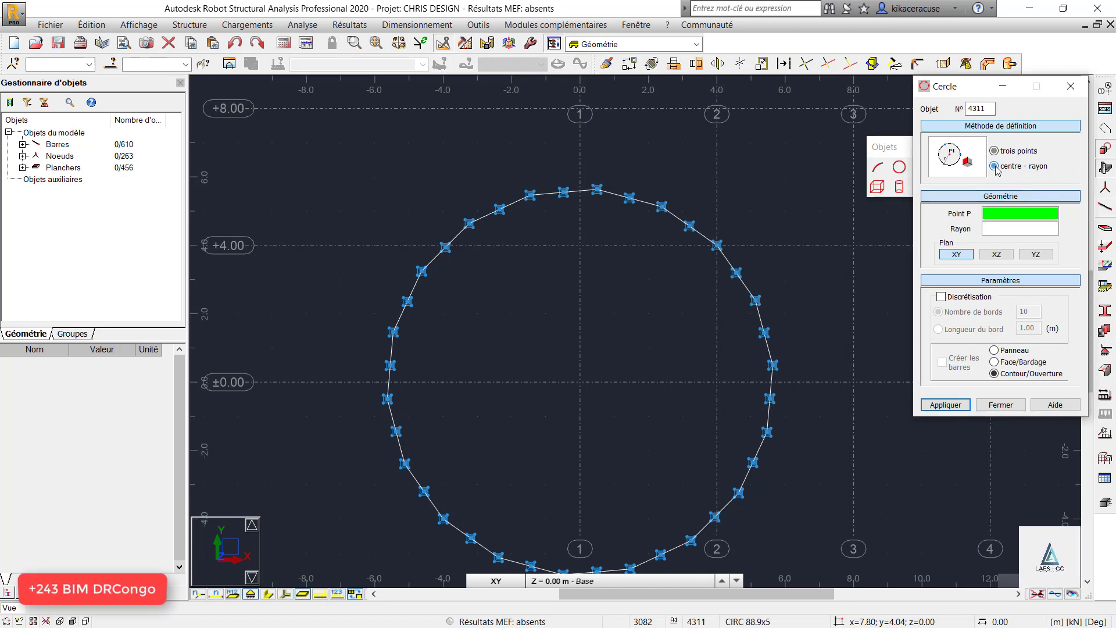
pyautogui.click(580, 383)
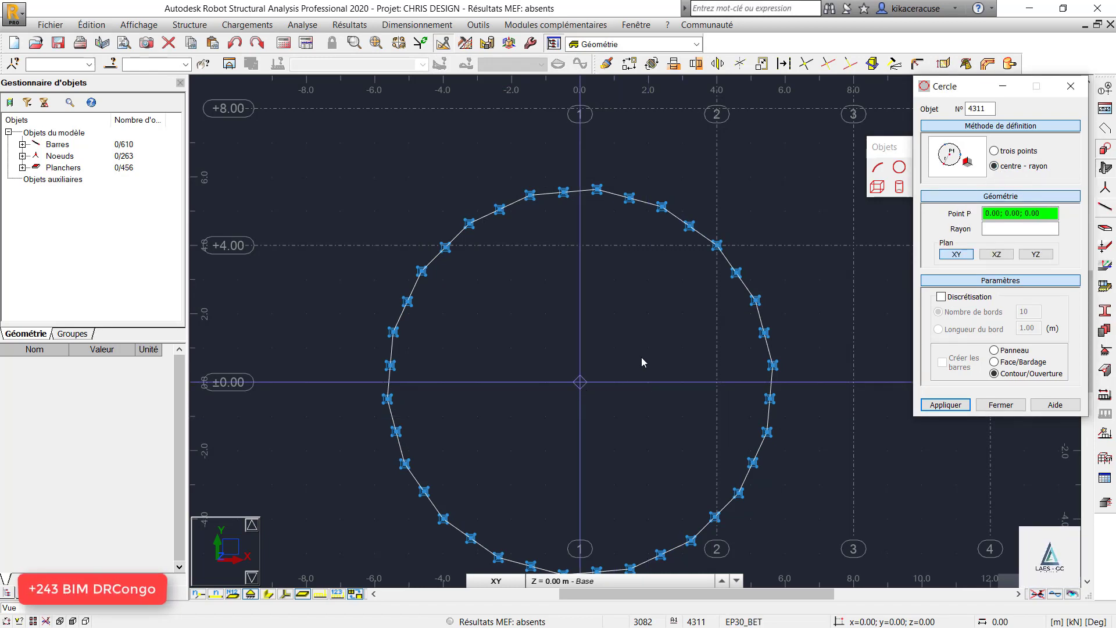
pyautogui.click(739, 276)
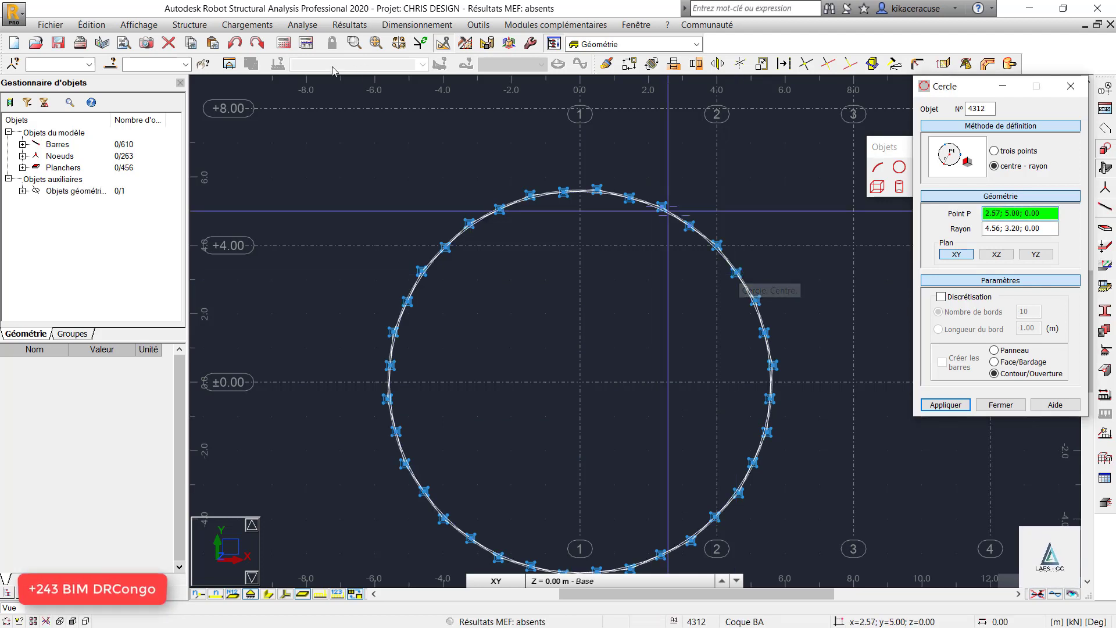
pyautogui.click(242, 44)
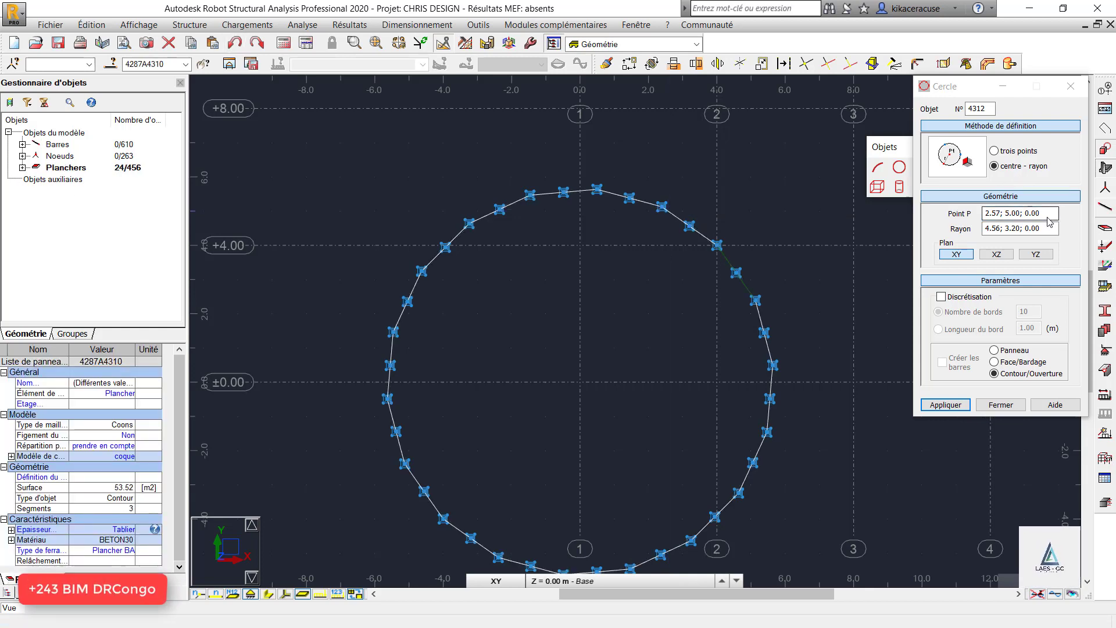
# Enable discretisation for the circle and set the object type to Panneau.
pyautogui.click(1018, 214)
pyautogui.click(259, 40)
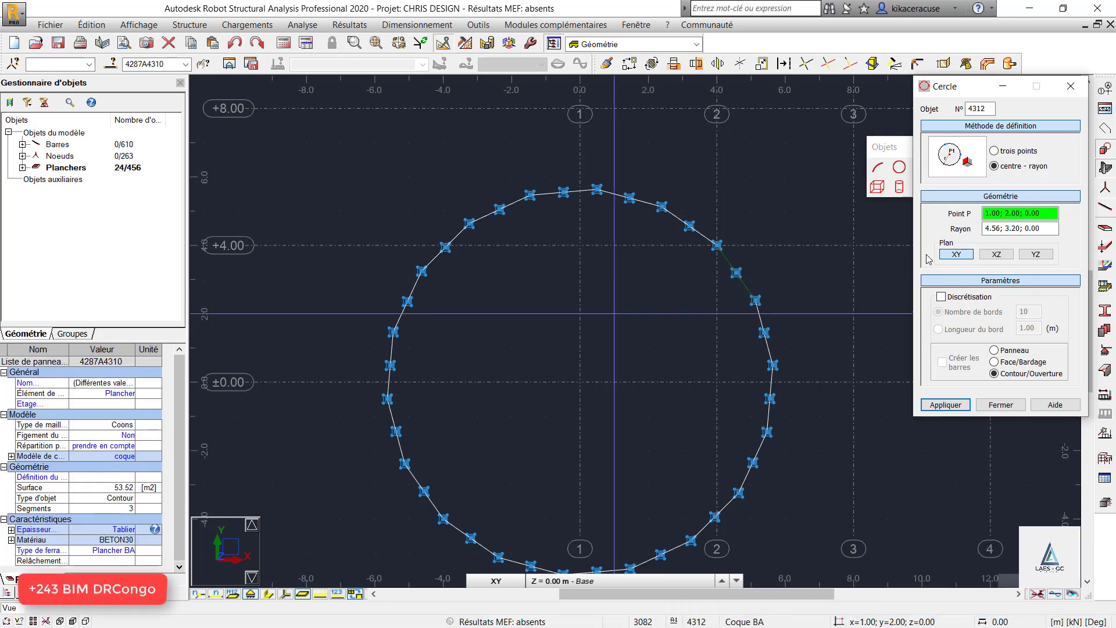
pyautogui.click(942, 297)
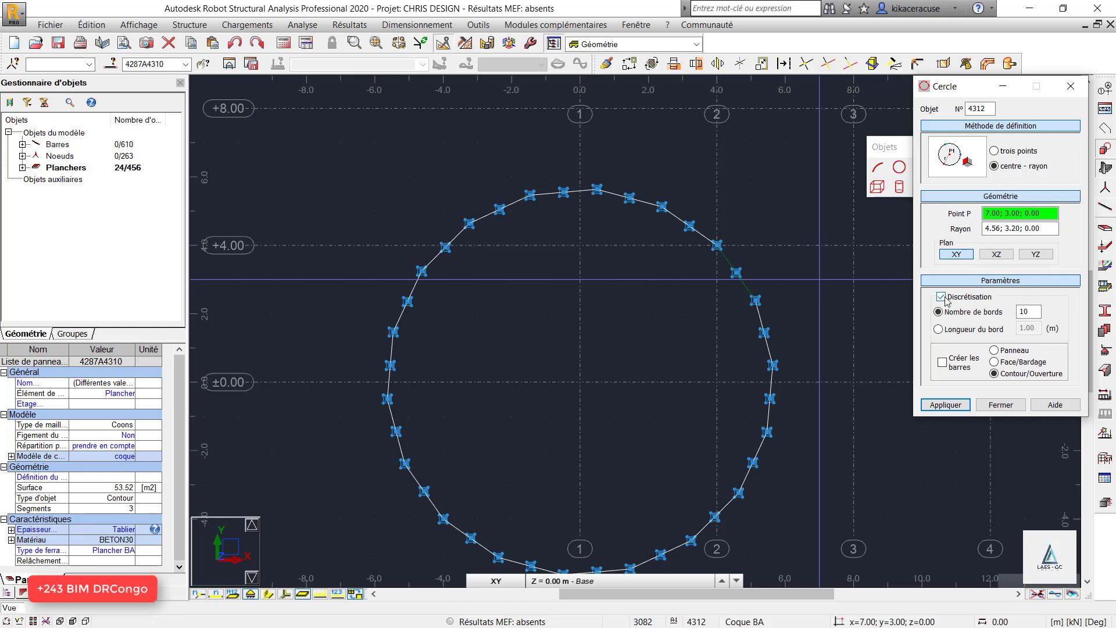
pyautogui.click(1013, 351)
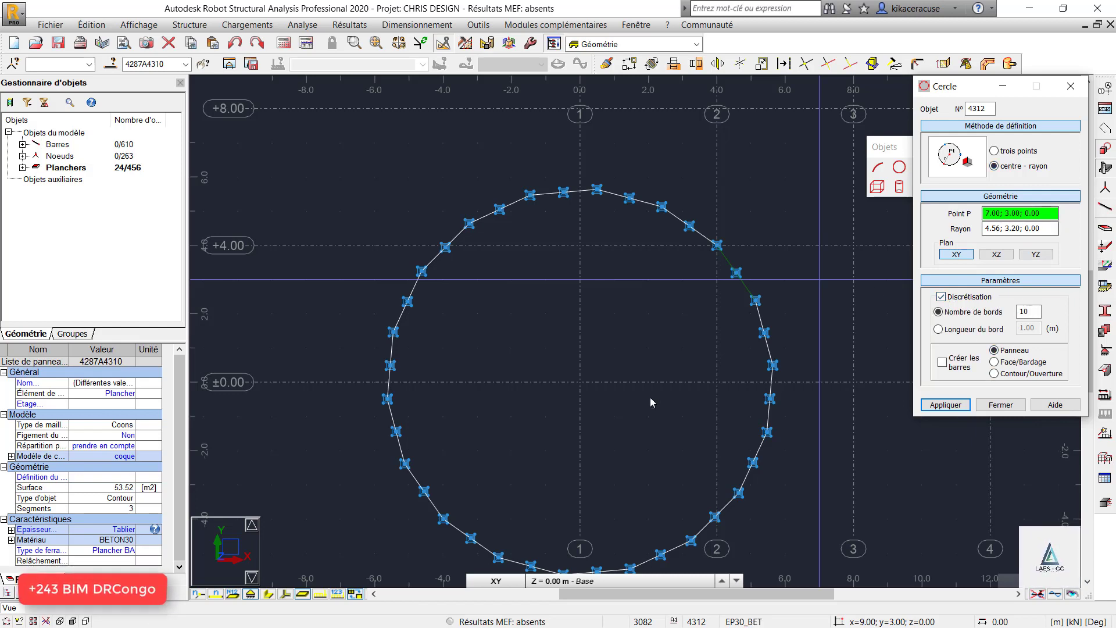
# Try a circular base panel with 10 edges, centred at 0,0,0 with its radius through 4.00; 4.00; 0.00, and undo it.
pyautogui.click(578, 385)
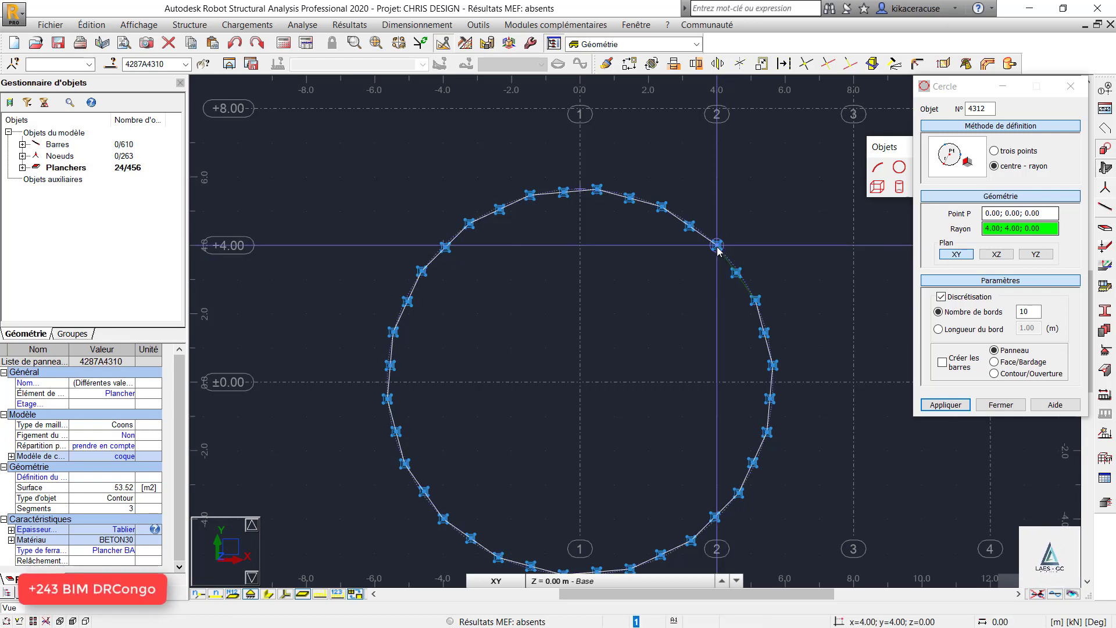
pyautogui.click(718, 247)
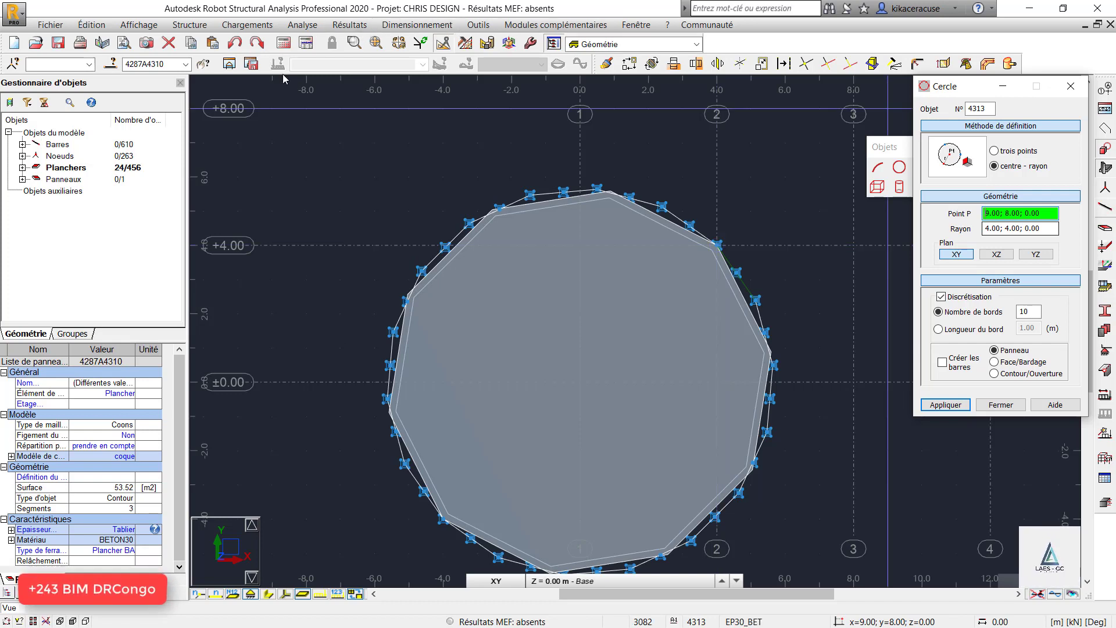
pyautogui.click(238, 45)
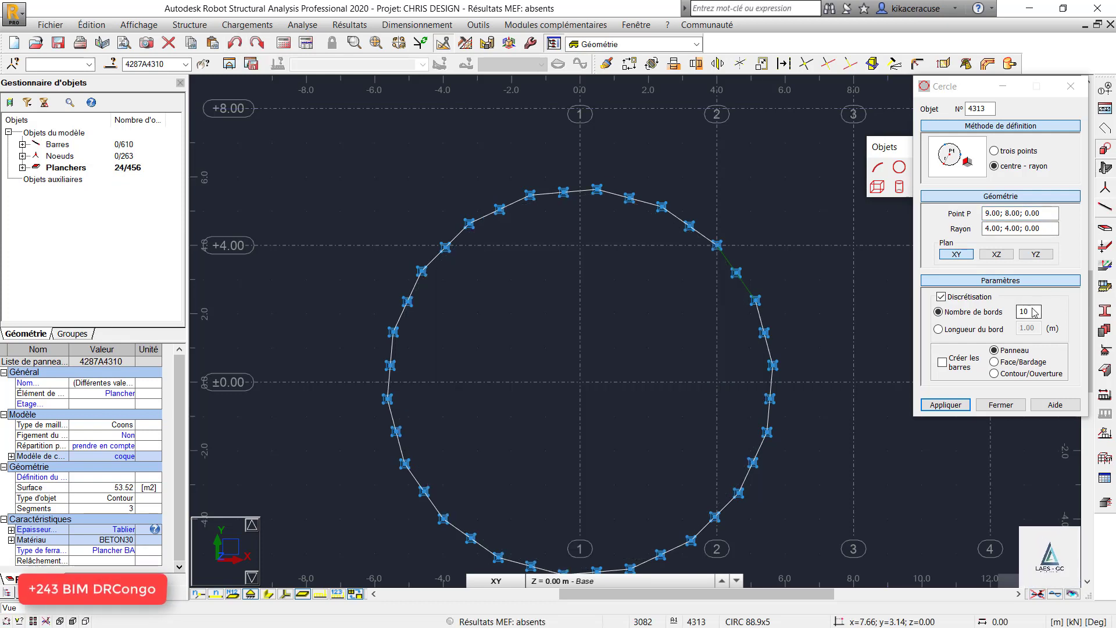
# Try a 36-edge circular base panel centred at 0,0,0 with its radius through 3.20; 4.56; 0.00, and undo it.
pyautogui.click(972, 321)
pyautogui.write('36')
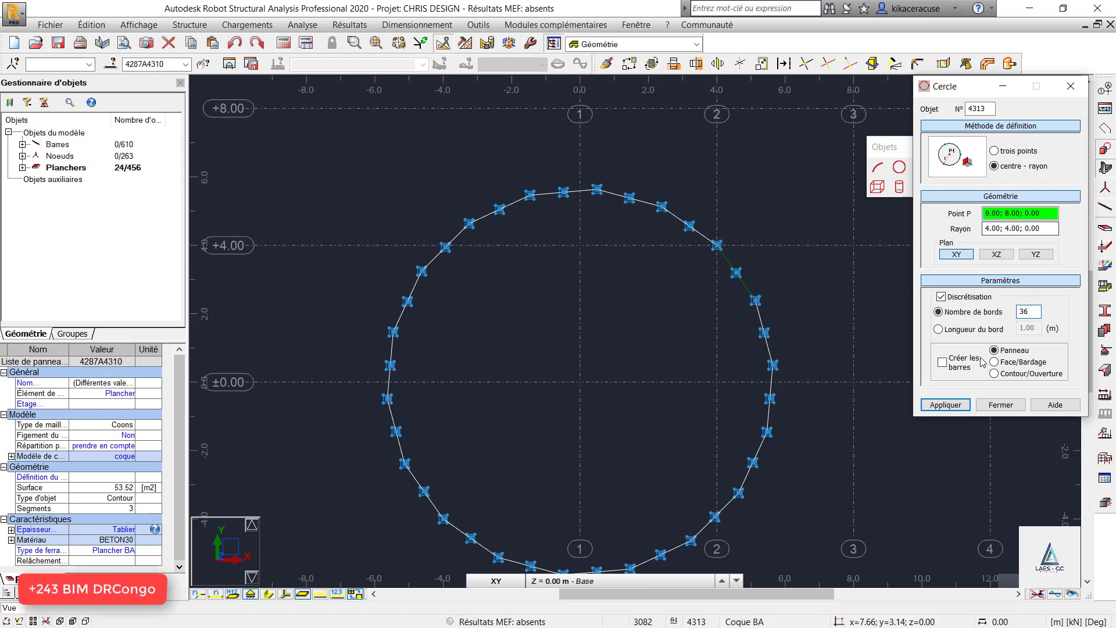
pyautogui.click(580, 382)
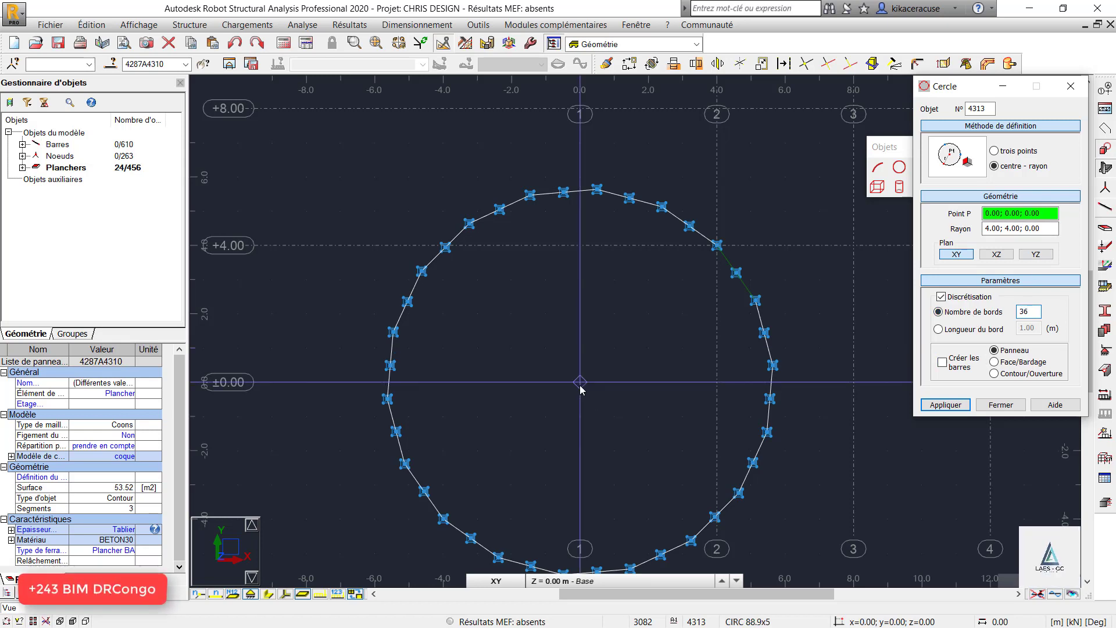
pyautogui.click(694, 230)
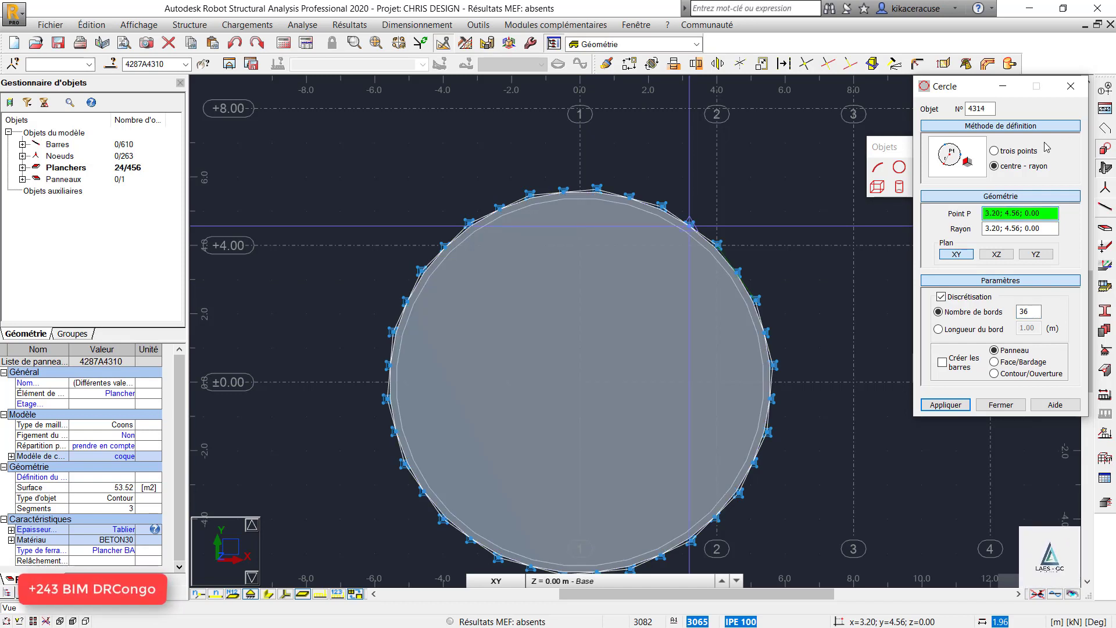
pyautogui.click(235, 45)
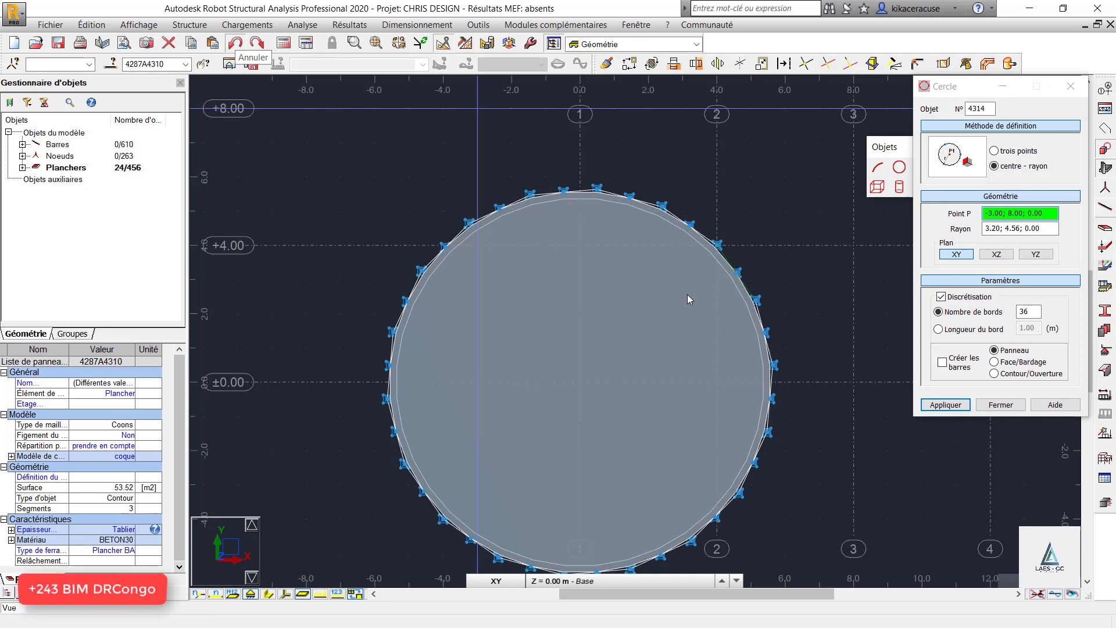
# Discretise the circle by edge length and set that length to 2 m.
pyautogui.click(1032, 233)
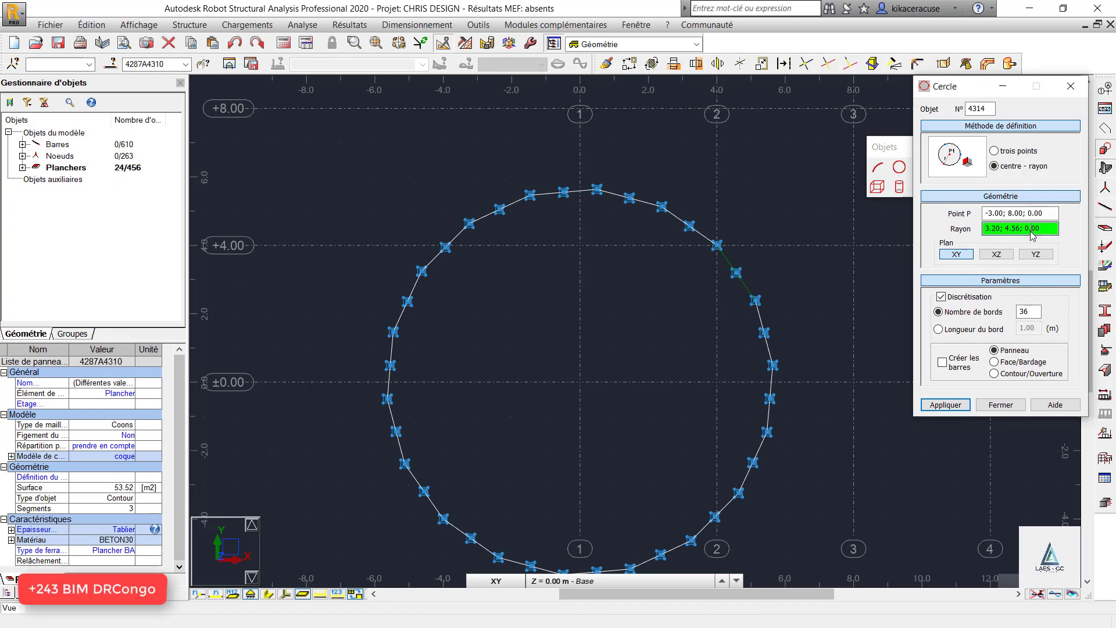
pyautogui.click(939, 329)
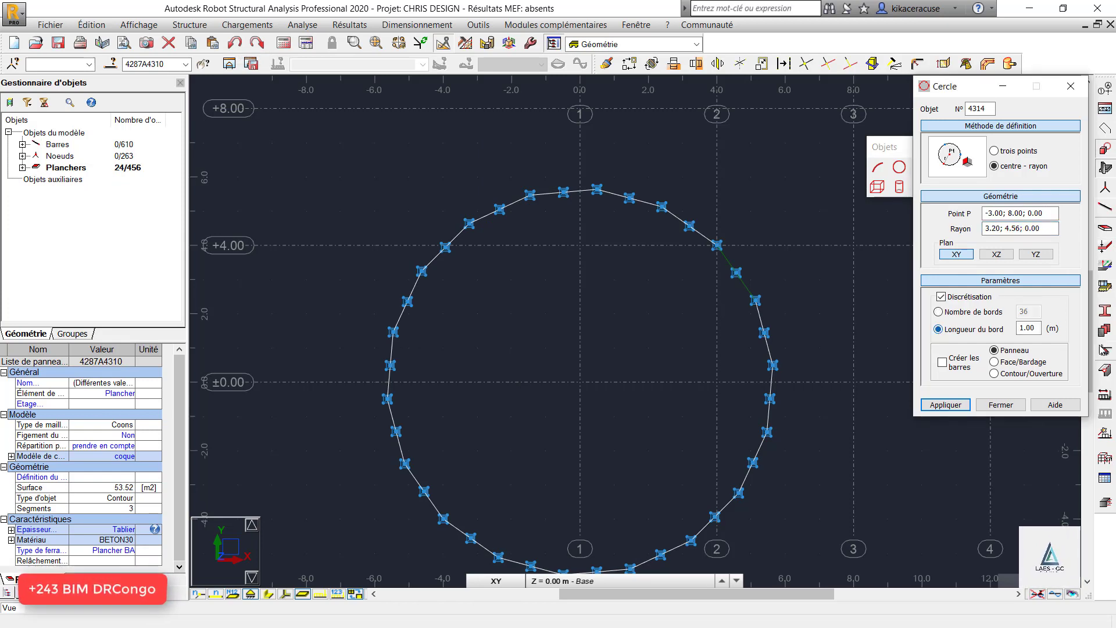
pyautogui.doubleClick(1027, 328)
pyautogui.write('2')
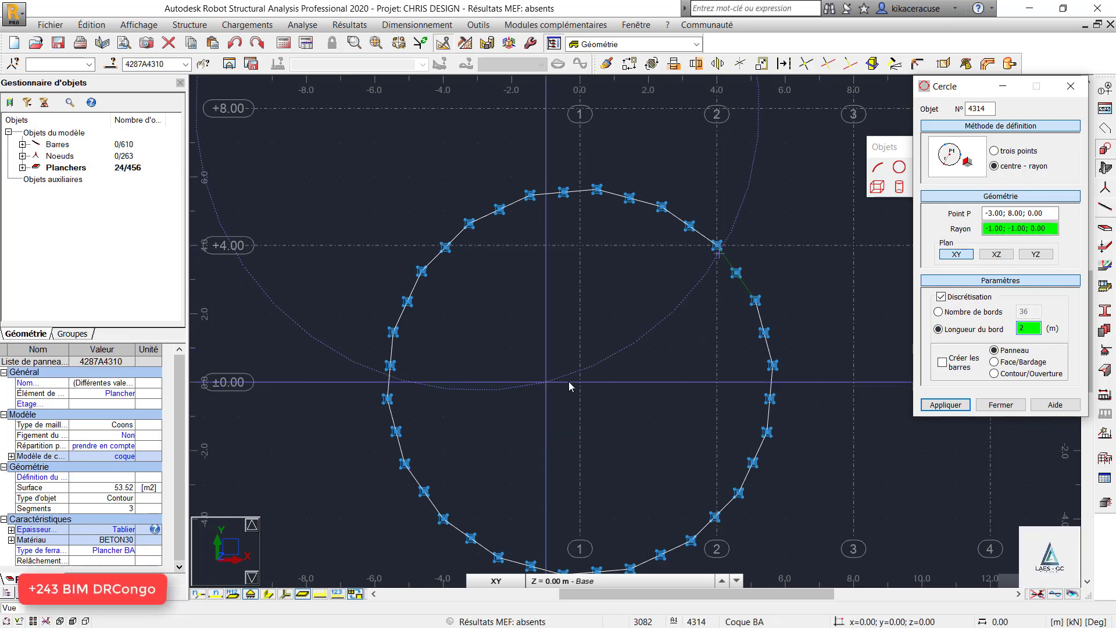
# Create the circular base panel centred at 0,0,0 with its radius through the ring node at 4.00; 4.00; 0.00, and end the circle tool.
pyautogui.click(1003, 165)
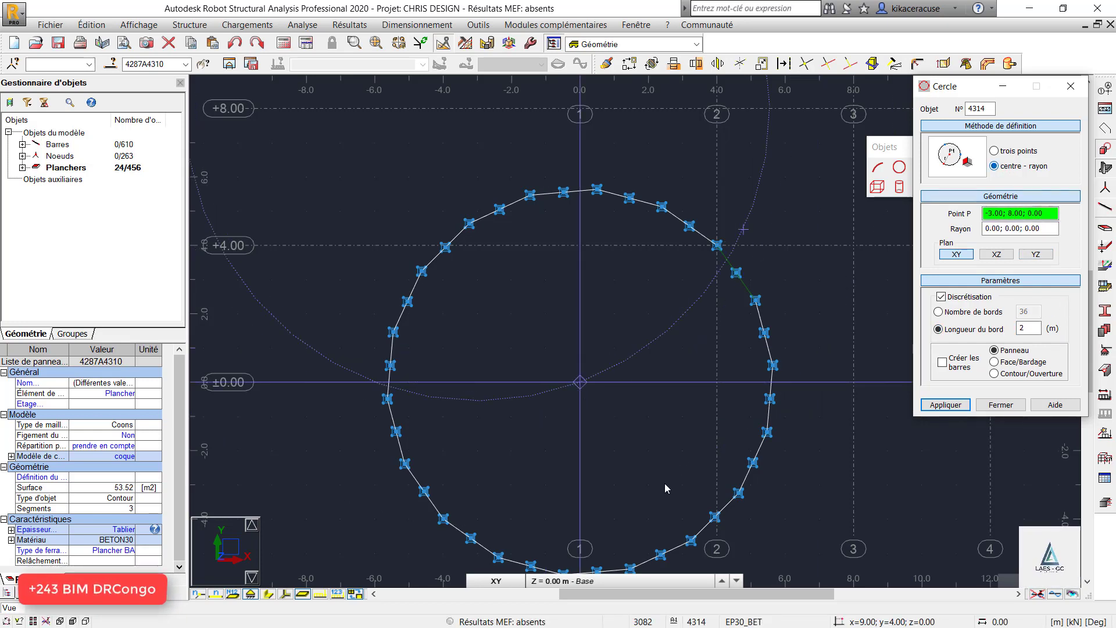
pyautogui.click(579, 382)
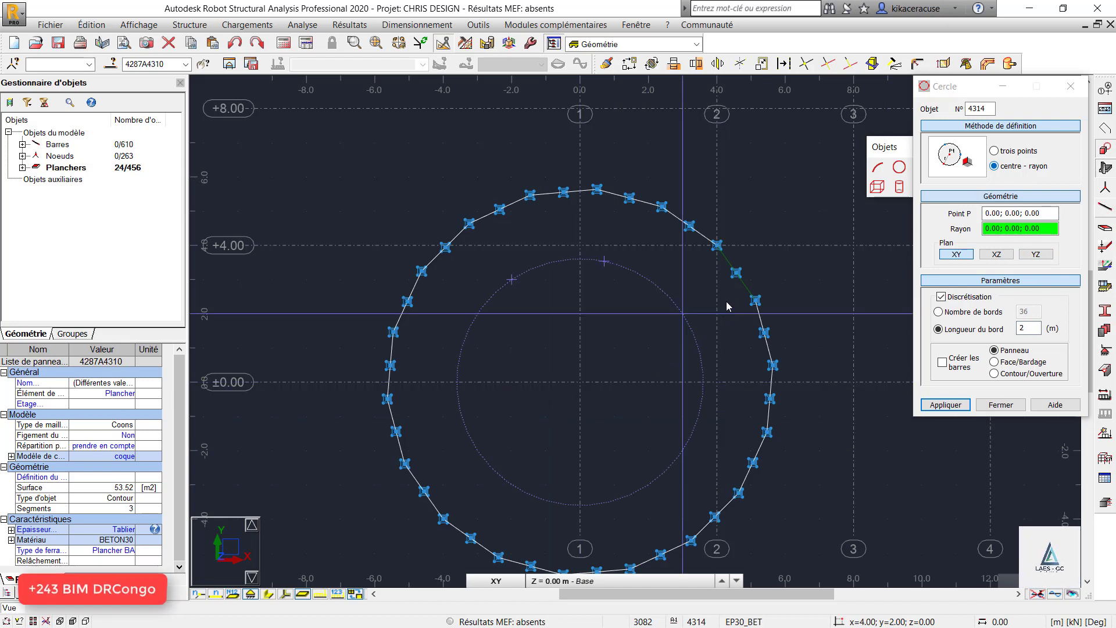
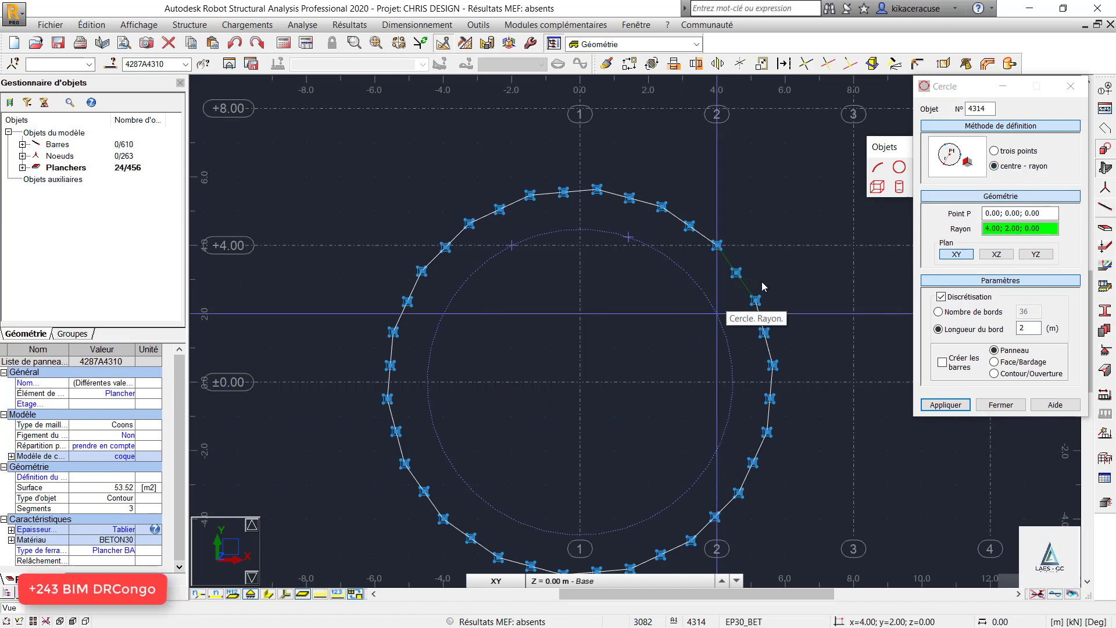
pyautogui.click(719, 245)
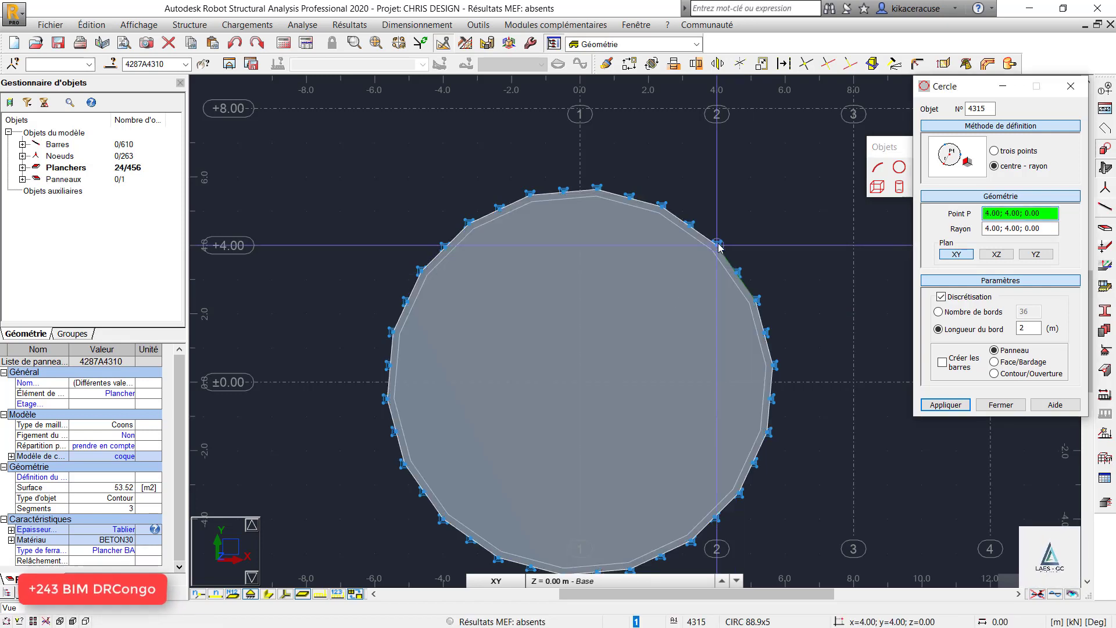
pyautogui.press('Escape')
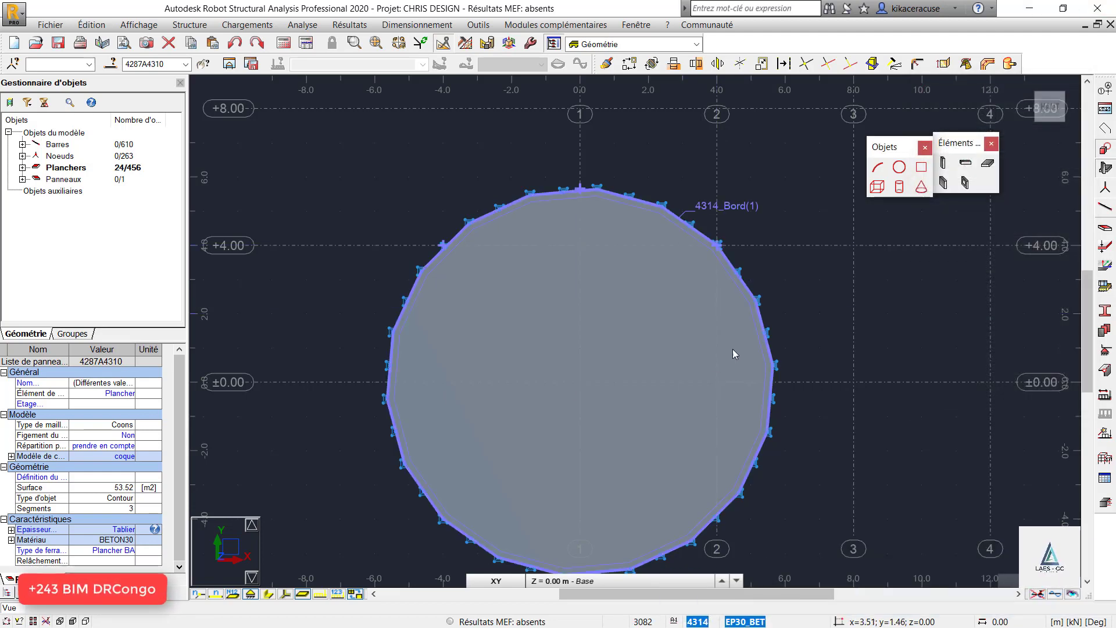
pyautogui.rightClick(821, 190)
pyautogui.click(807, 254)
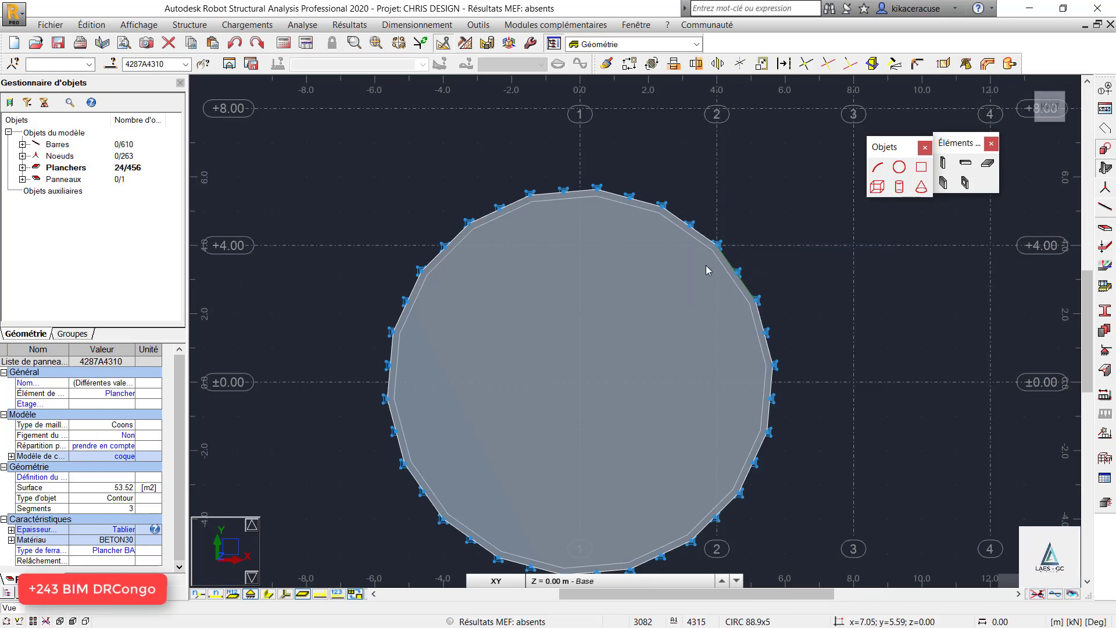
# Return from the XY plan to the 3D view of the whole funnel and clear the slab panel selection.
pyautogui.moveTo(700, 251); pyautogui.dragTo(678, 241)
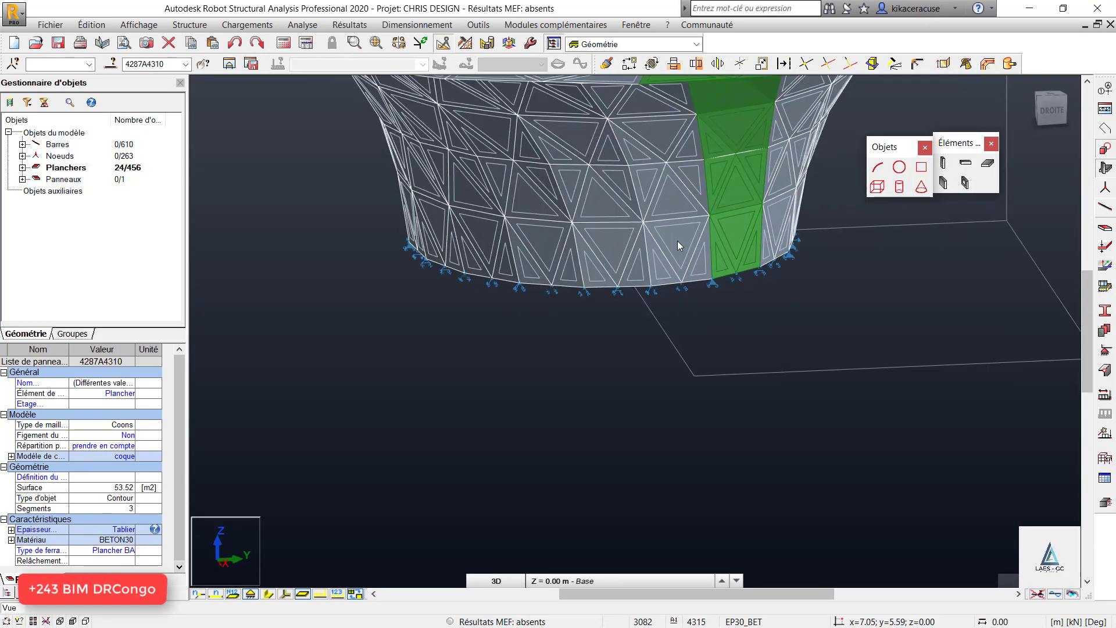
pyautogui.scroll(-4, 645, 388)
pyautogui.rightClick(778, 308)
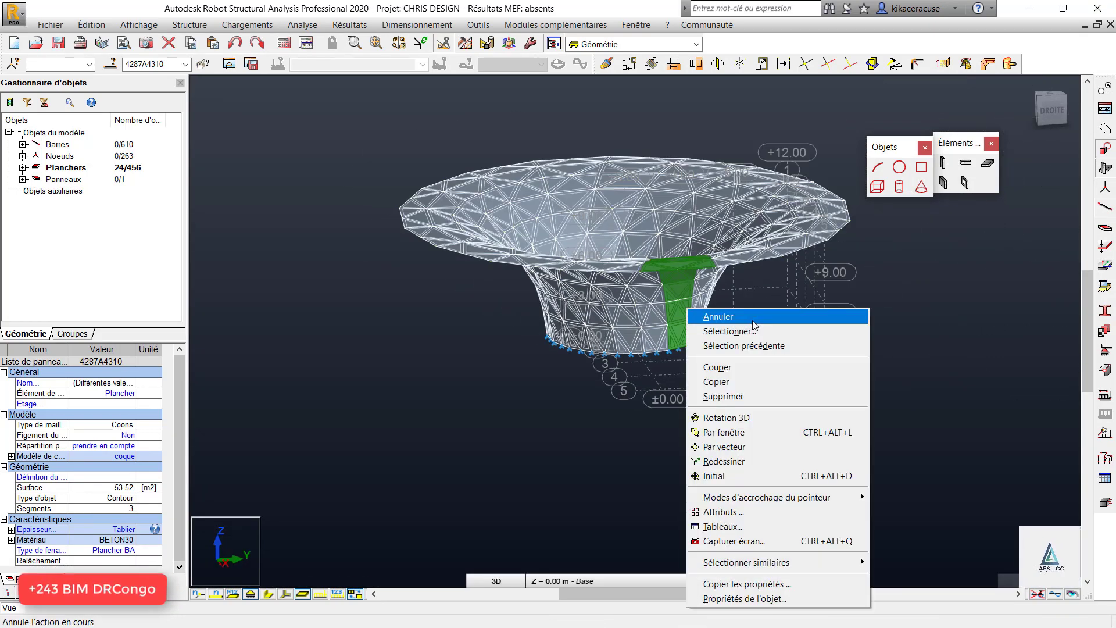
pyautogui.click(752, 322)
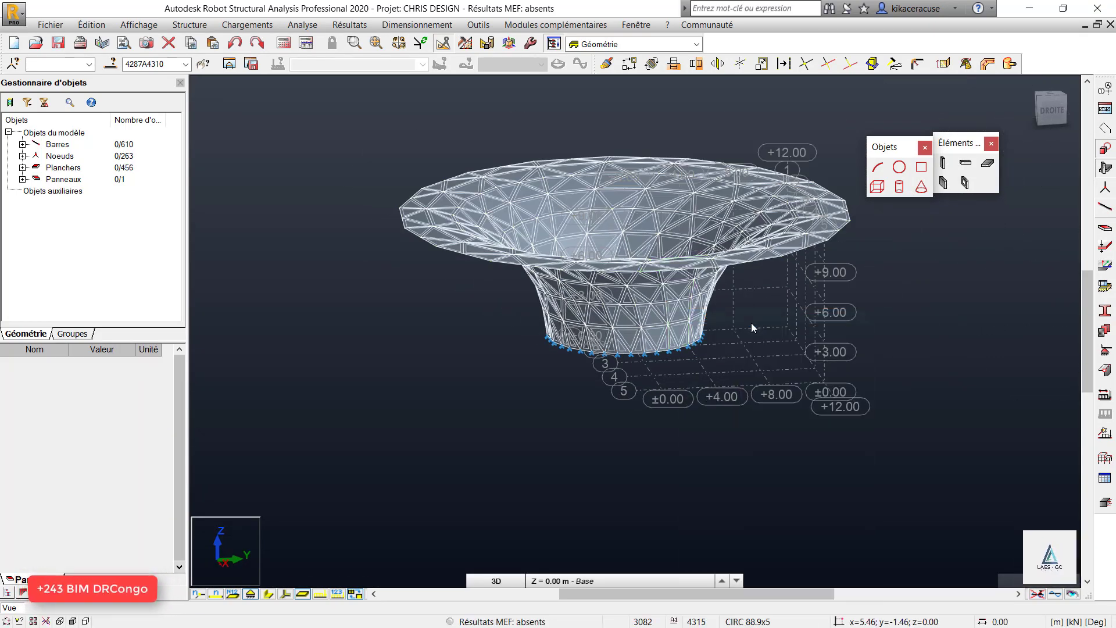
pyautogui.click(7, 622)
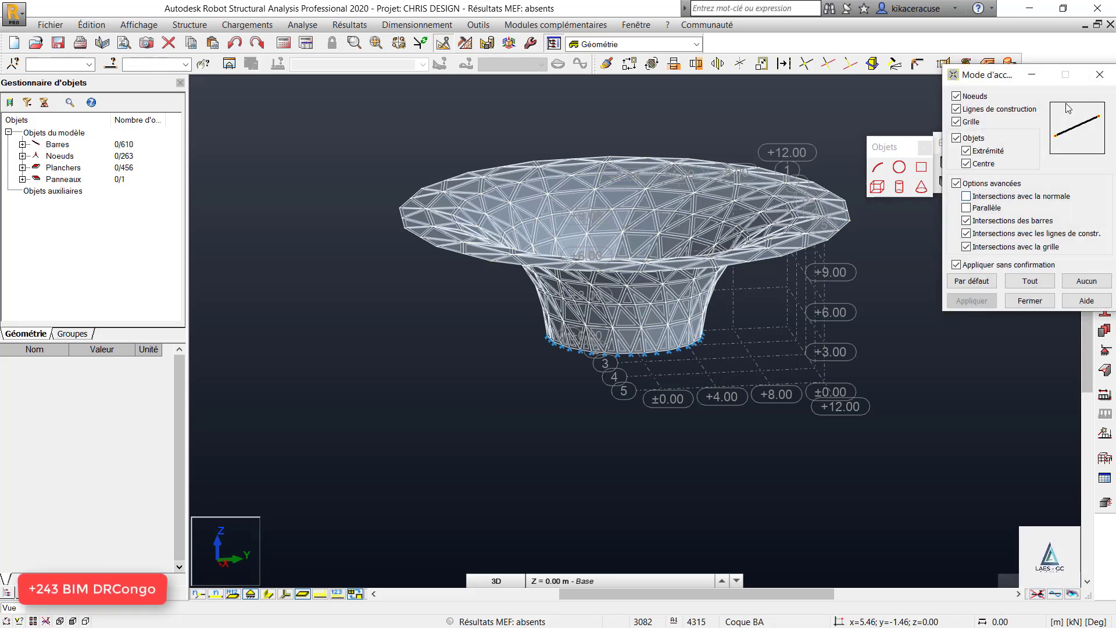
pyautogui.click(1097, 76)
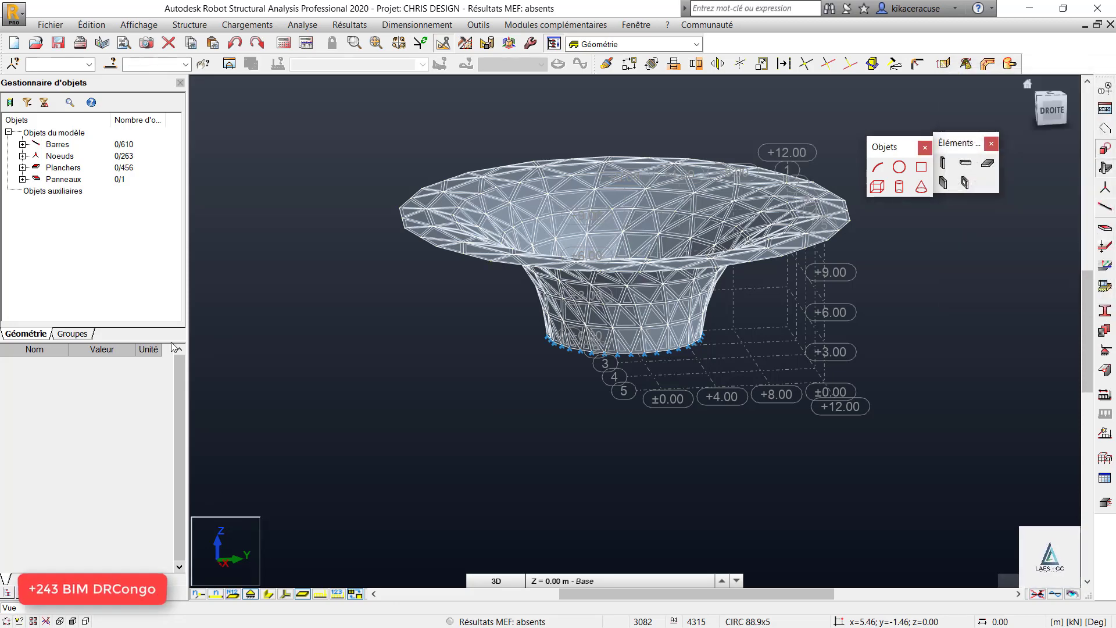
# Enable the colour legends for sections (Profilés), materials (Matériaux) and thickness (Epaisseur) in the display attributes.
pyautogui.click(33, 621)
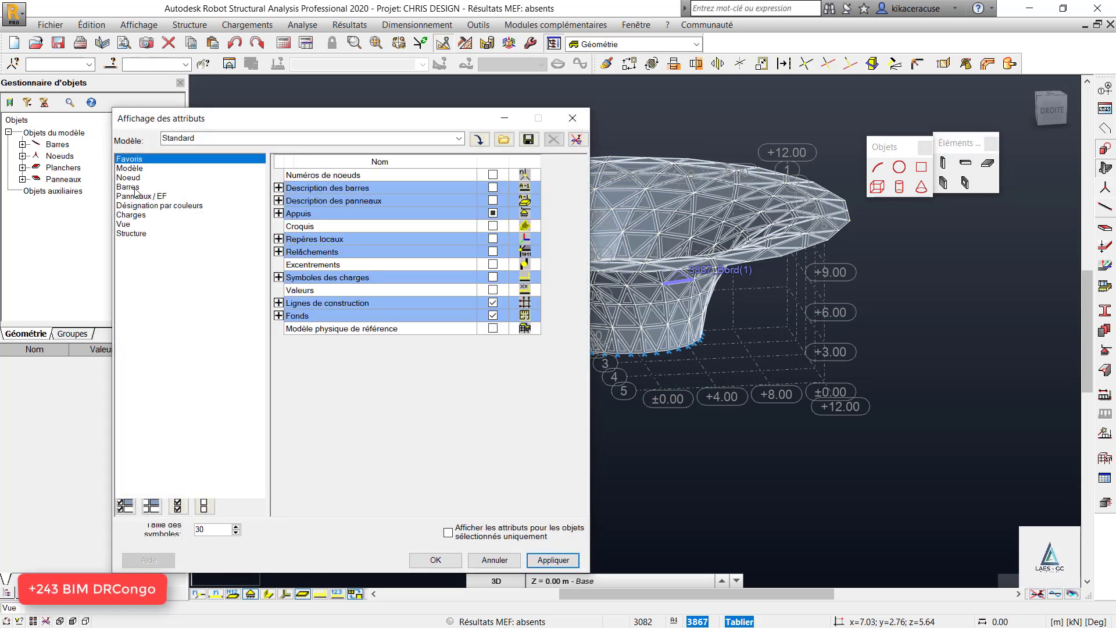
pyautogui.click(160, 206)
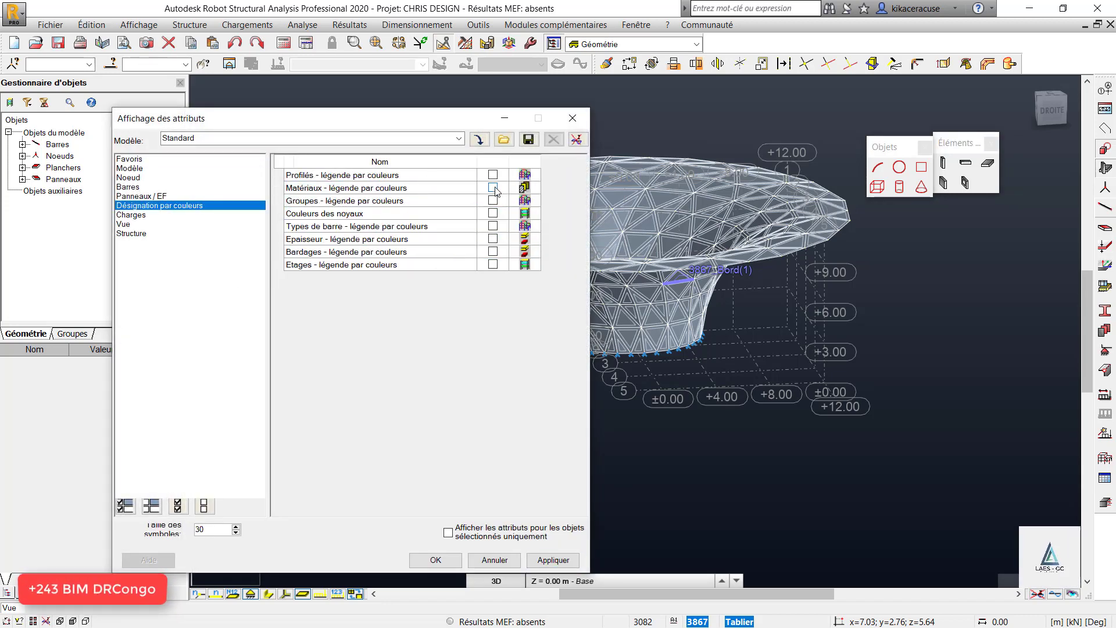
pyautogui.click(493, 175)
pyautogui.click(493, 187)
pyautogui.click(493, 238)
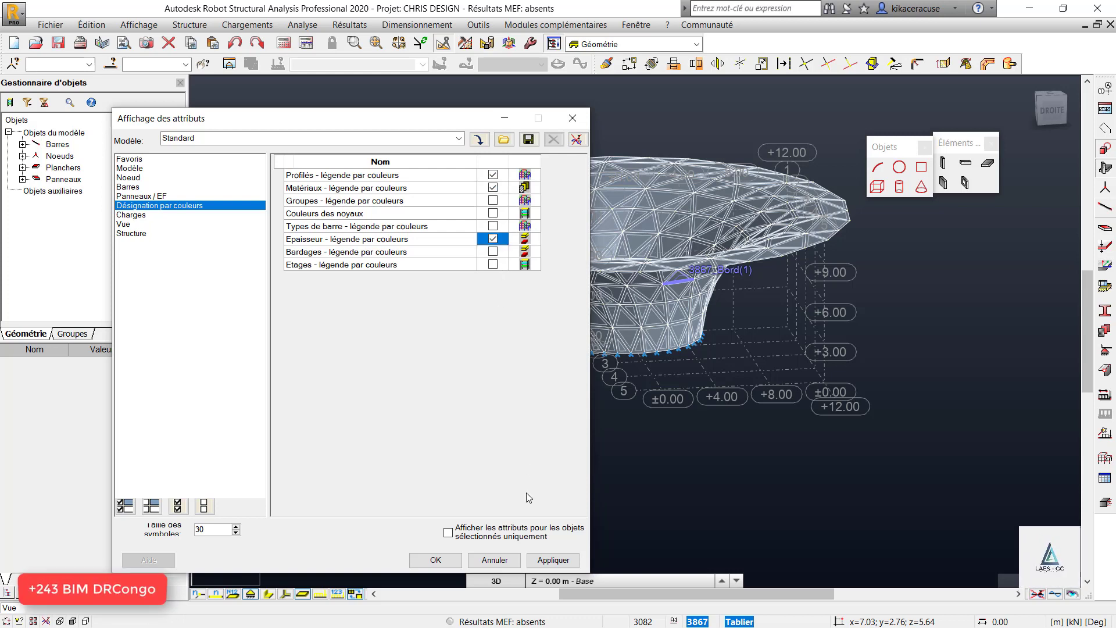
pyautogui.click(562, 560)
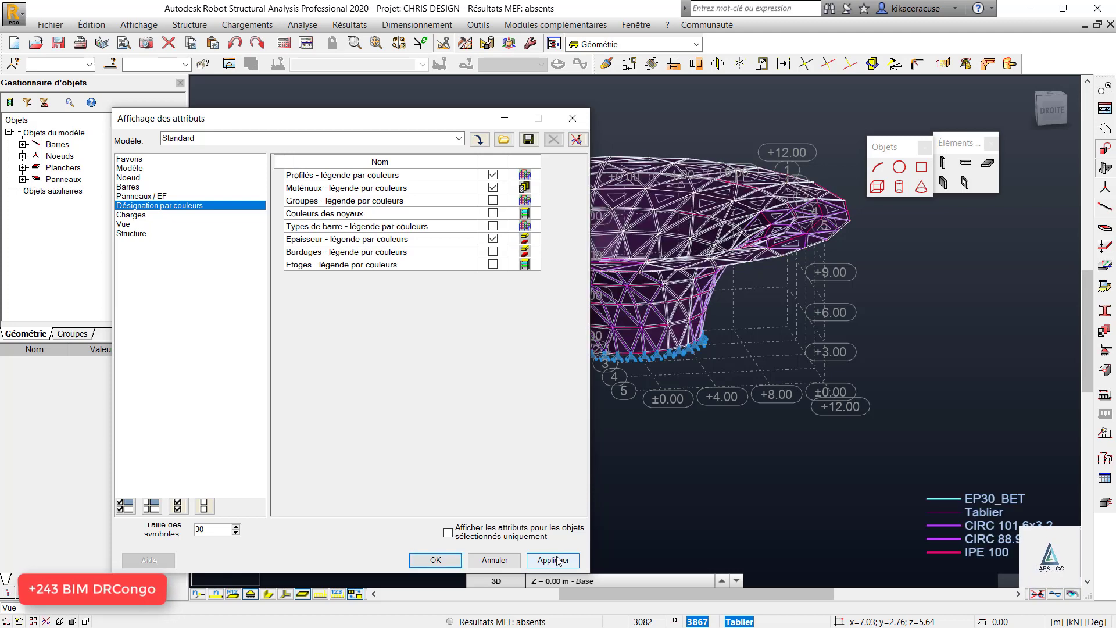
pyautogui.click(434, 563)
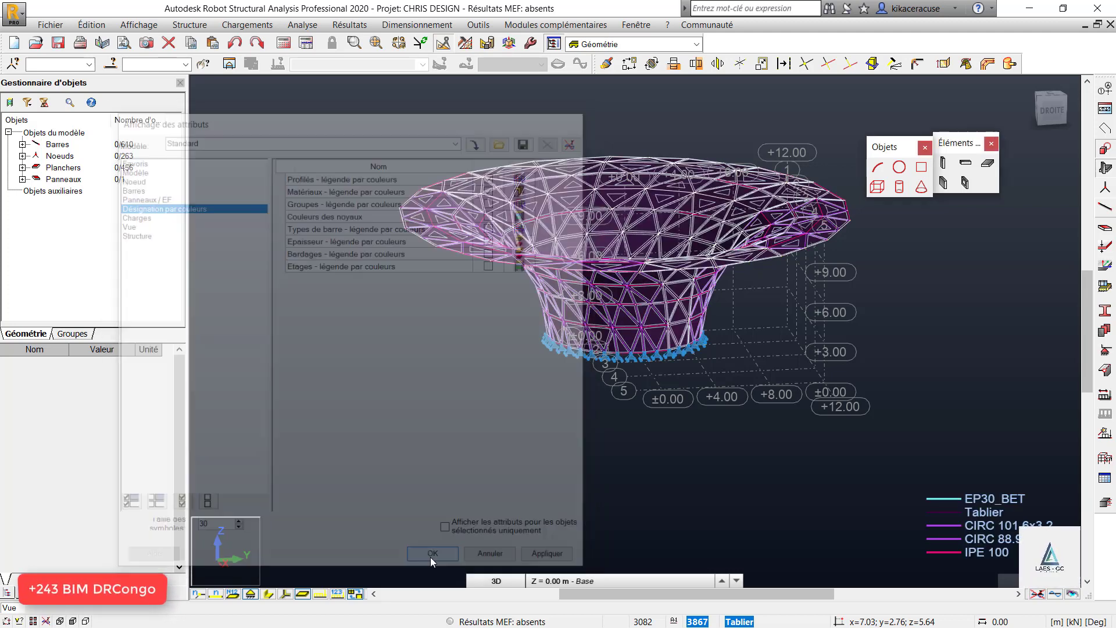
# Turn on the section sketches (Croquis) so the bars are drawn with their real profile shapes.
pyautogui.scroll(2, 616, 160)
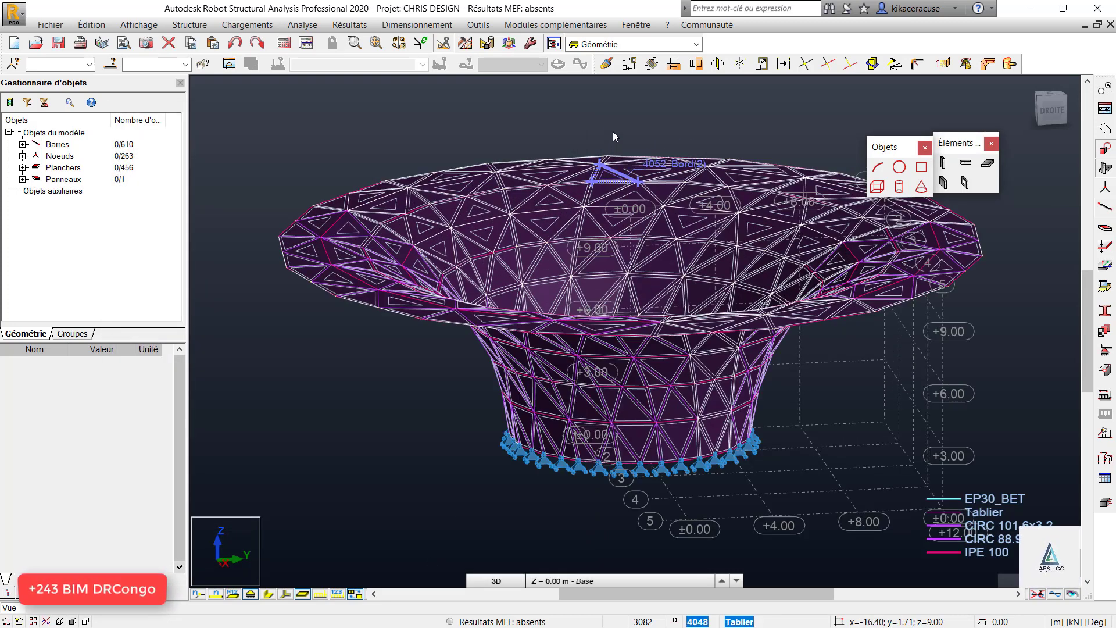
pyautogui.rightClick(607, 110)
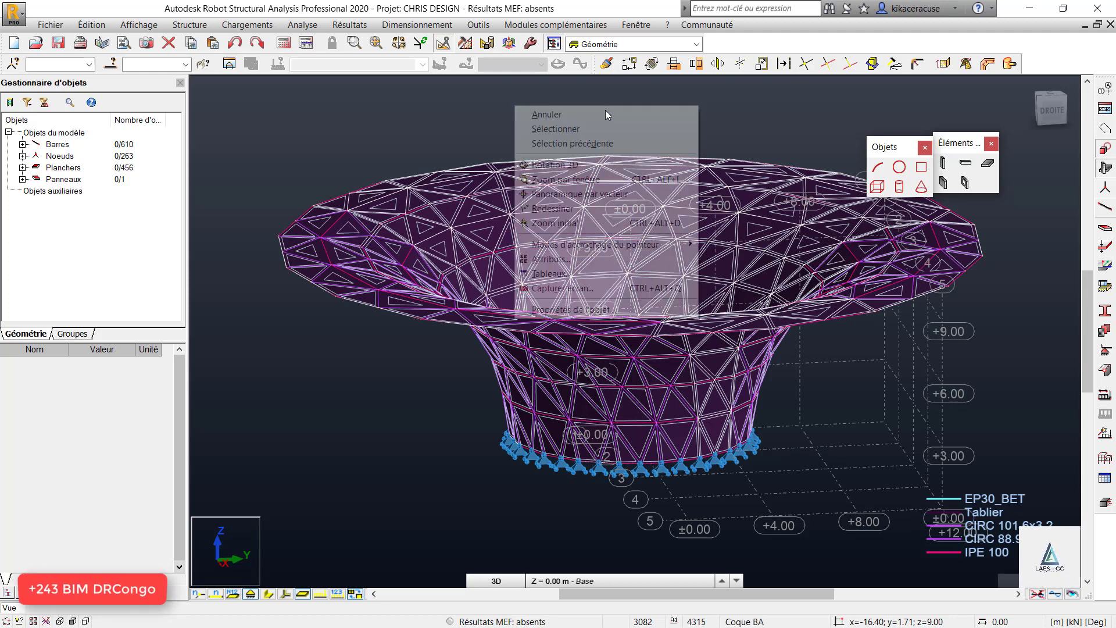
pyautogui.press('Escape')
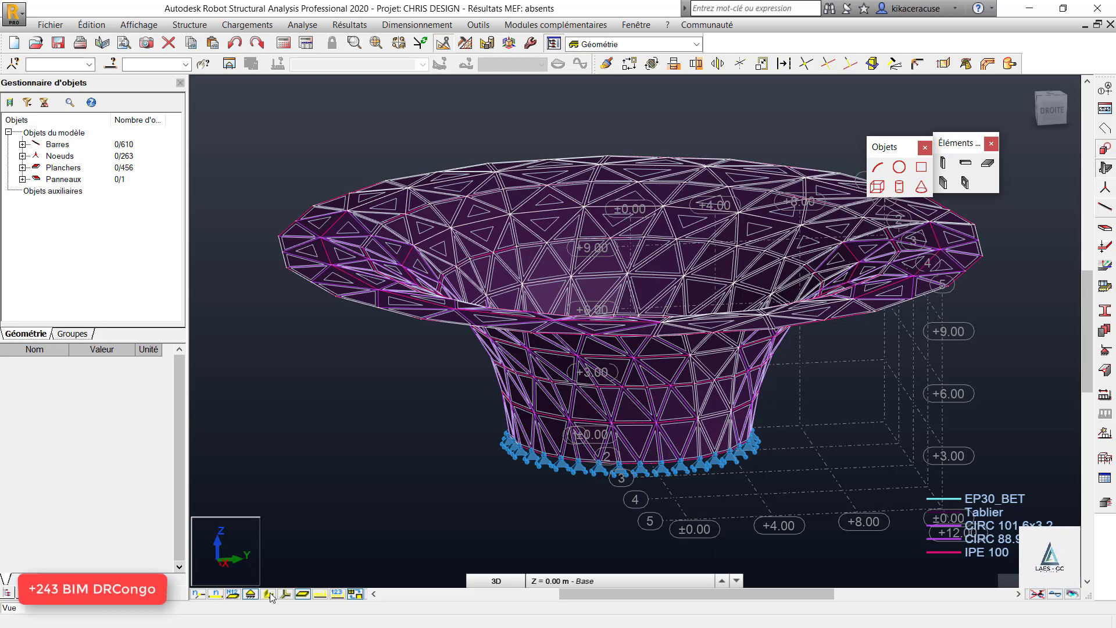
pyautogui.click(270, 594)
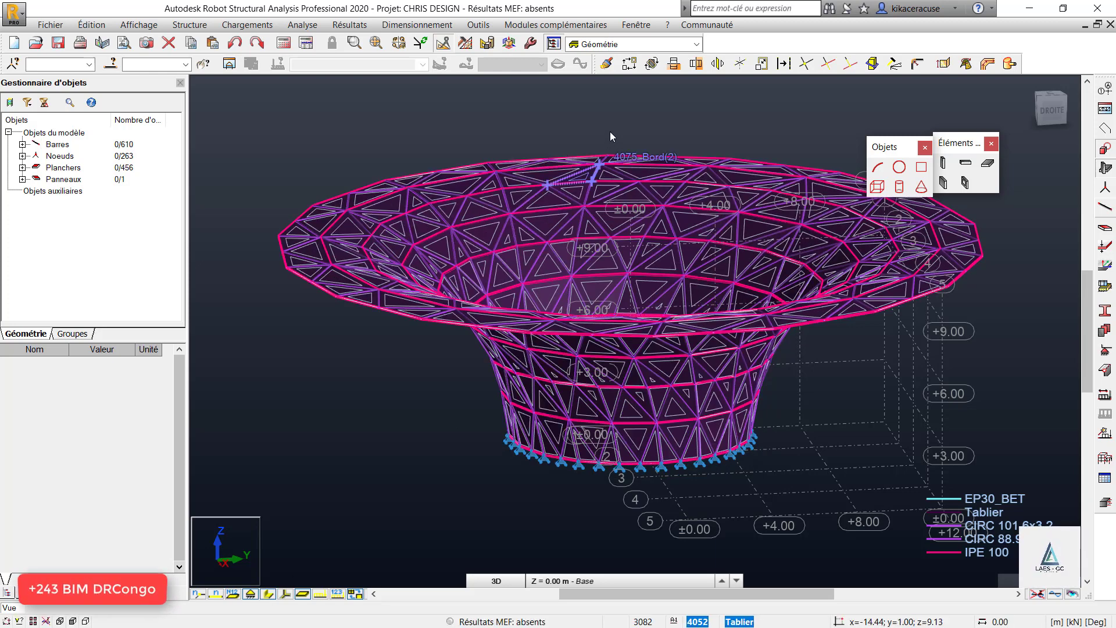
# Examine the colour-coded bars, faces and circular base panel by looking down into the funnel.
pyautogui.rightClick(585, 113)
pyautogui.click(552, 93)
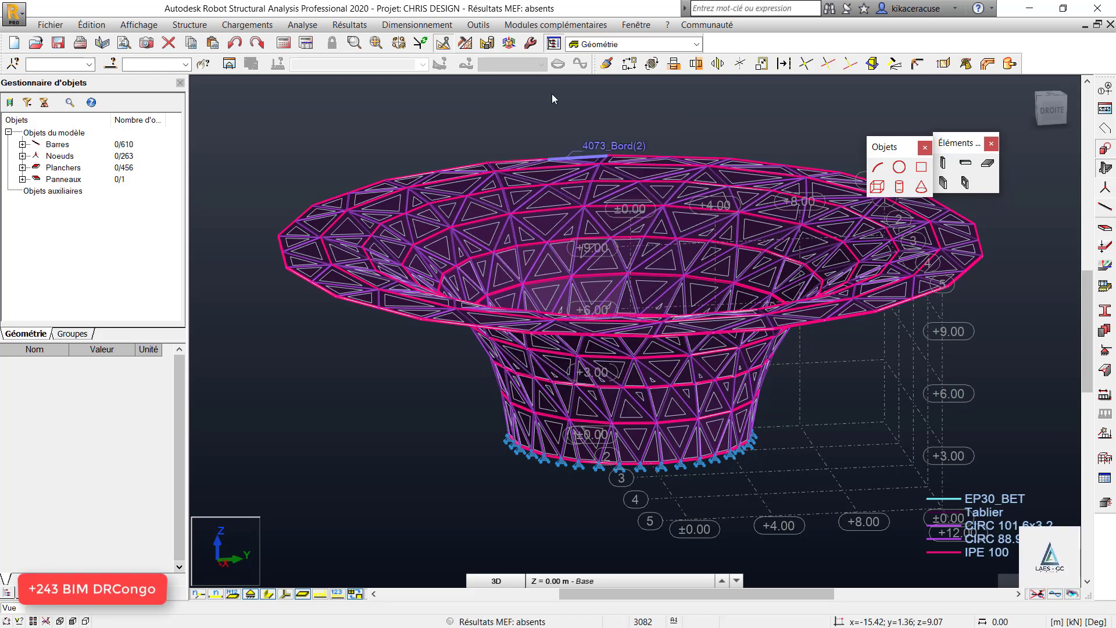
pyautogui.rightClick(553, 95)
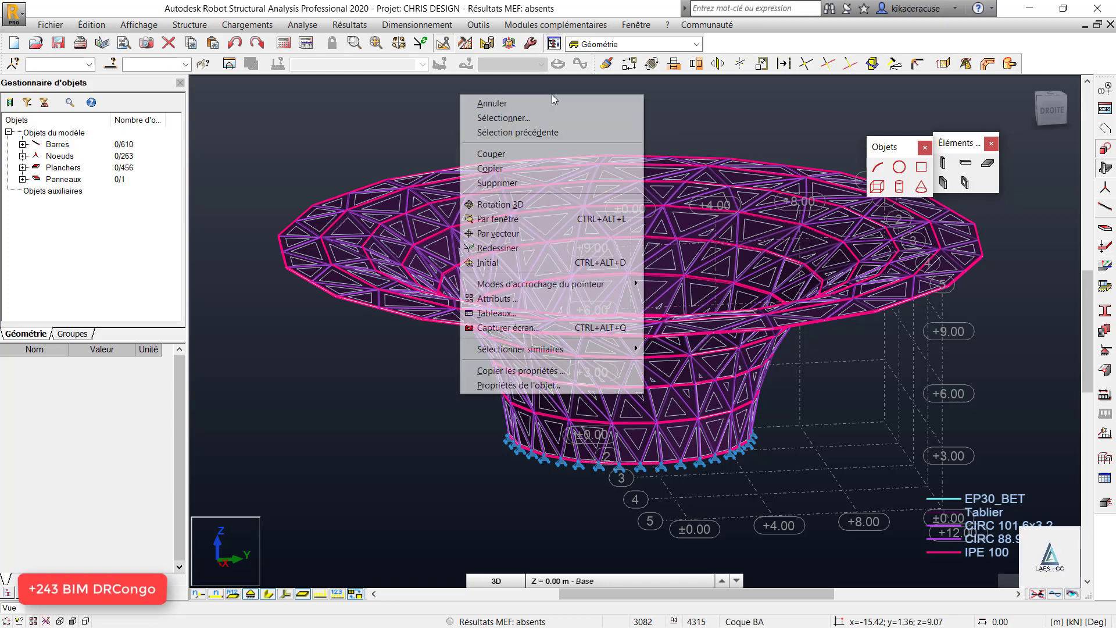
pyautogui.moveTo(666, 213); pyautogui.dragTo(671, 256)
pyautogui.scroll(2, 893, 455)
pyautogui.scroll(1, 893, 456)
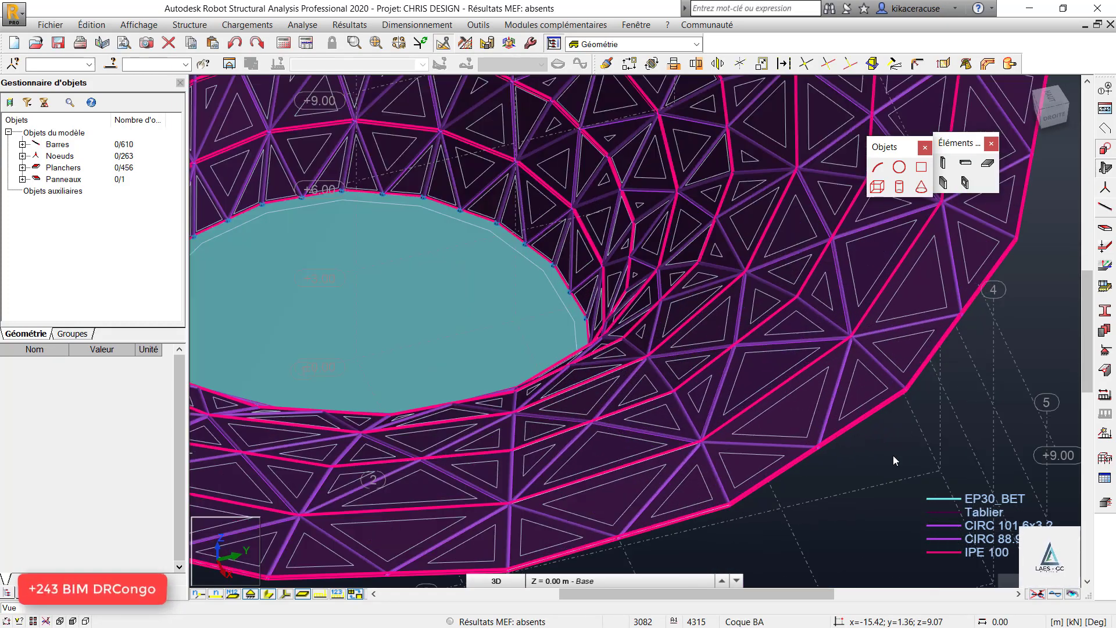
pyautogui.rightClick(789, 445)
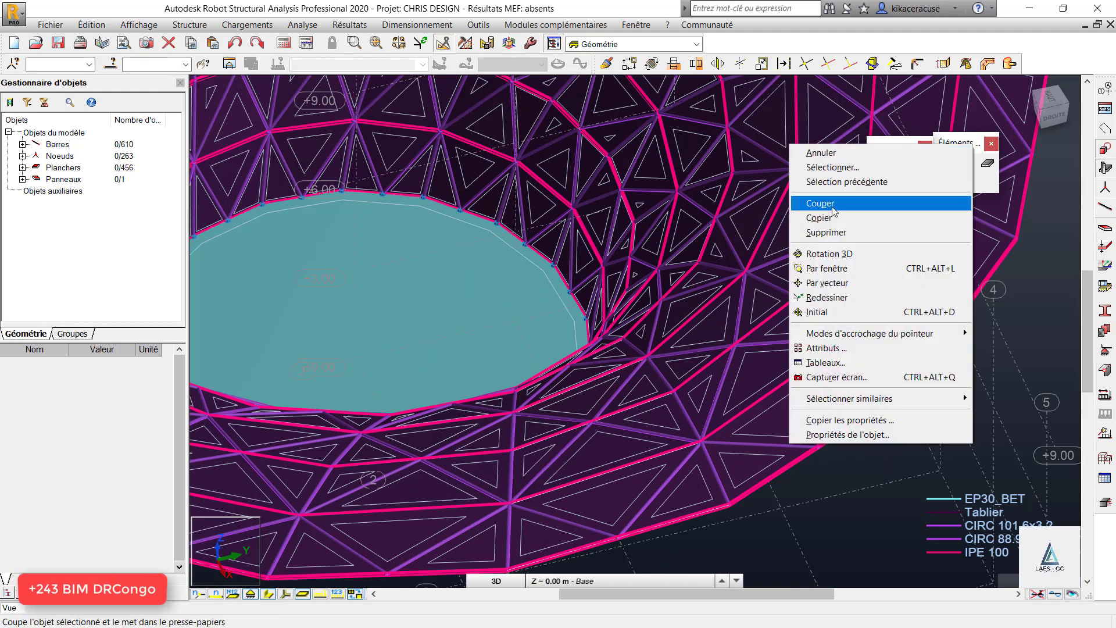
pyautogui.click(1012, 431)
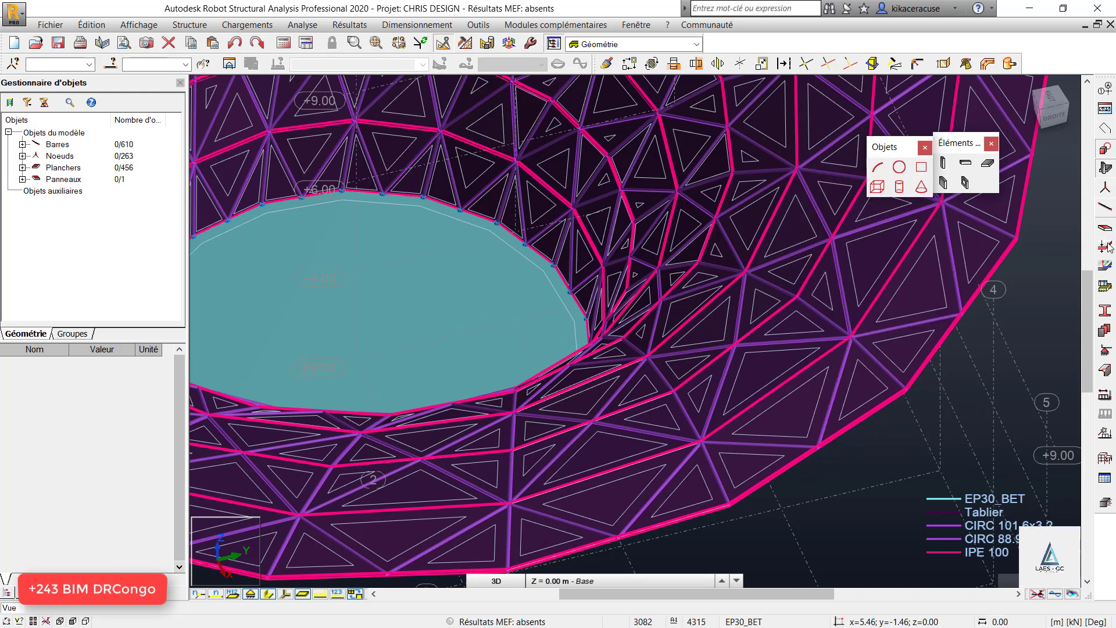
# Recolour the tole en acier thickness bright green, overwriting its existing definition, and assign it to one triangular slab panel on the funnel's outer rim.
pyautogui.click(1106, 231)
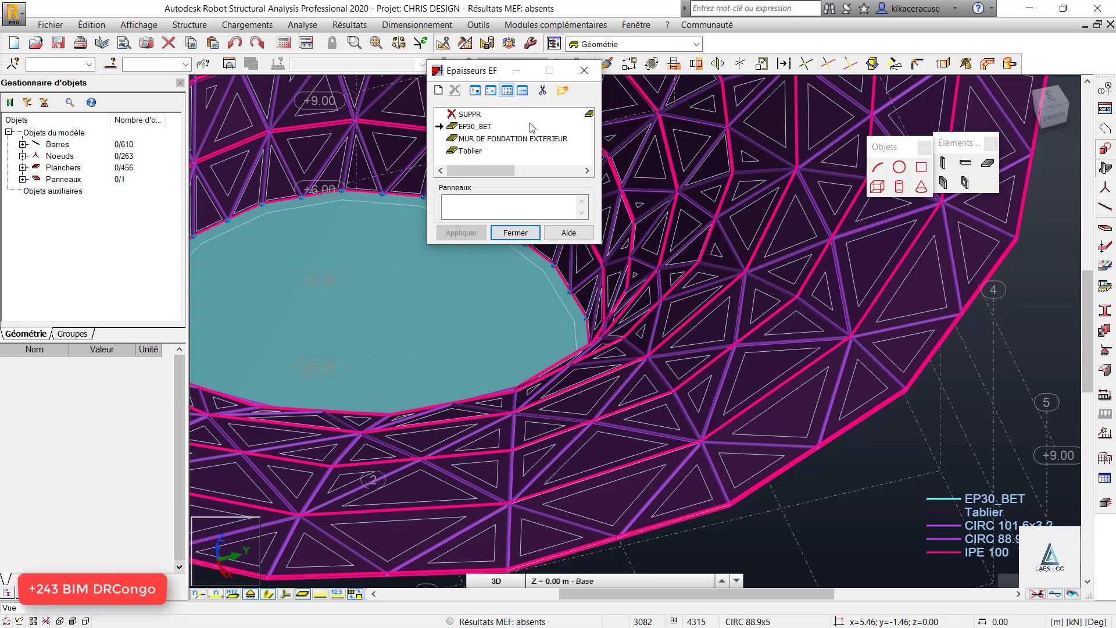
pyautogui.click(589, 115)
pyautogui.click(775, 290)
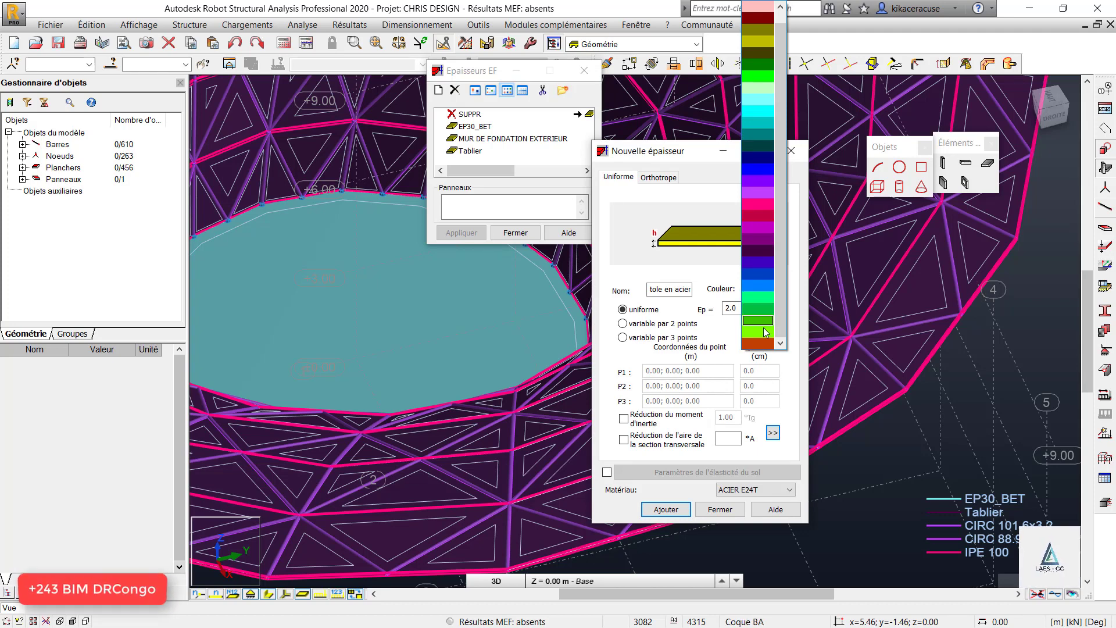
pyautogui.click(759, 332)
pyautogui.click(659, 509)
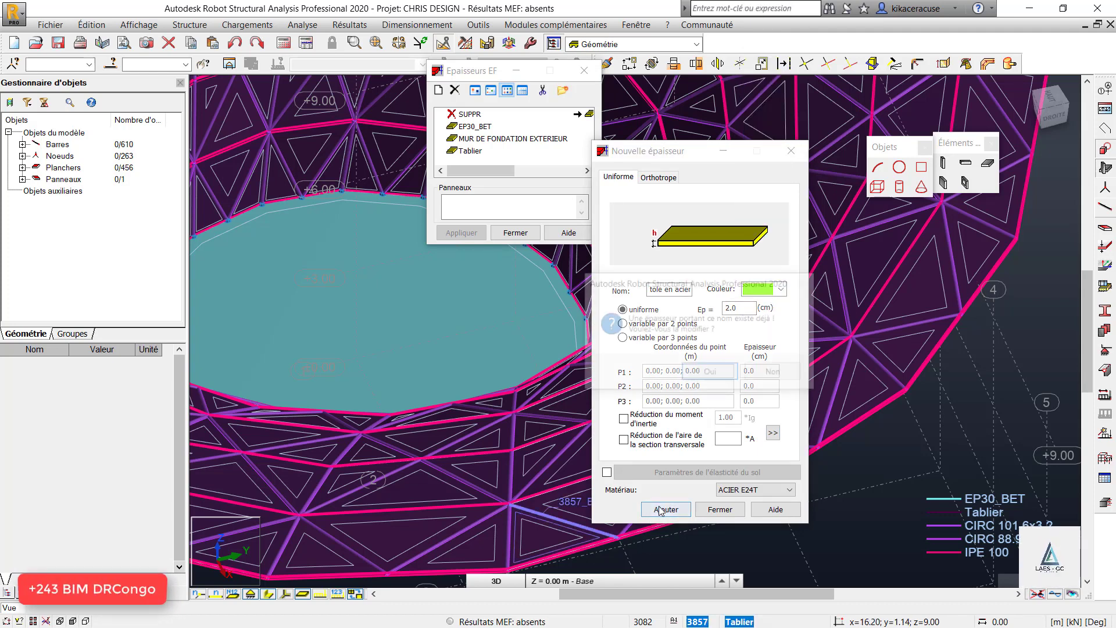
pyautogui.click(704, 372)
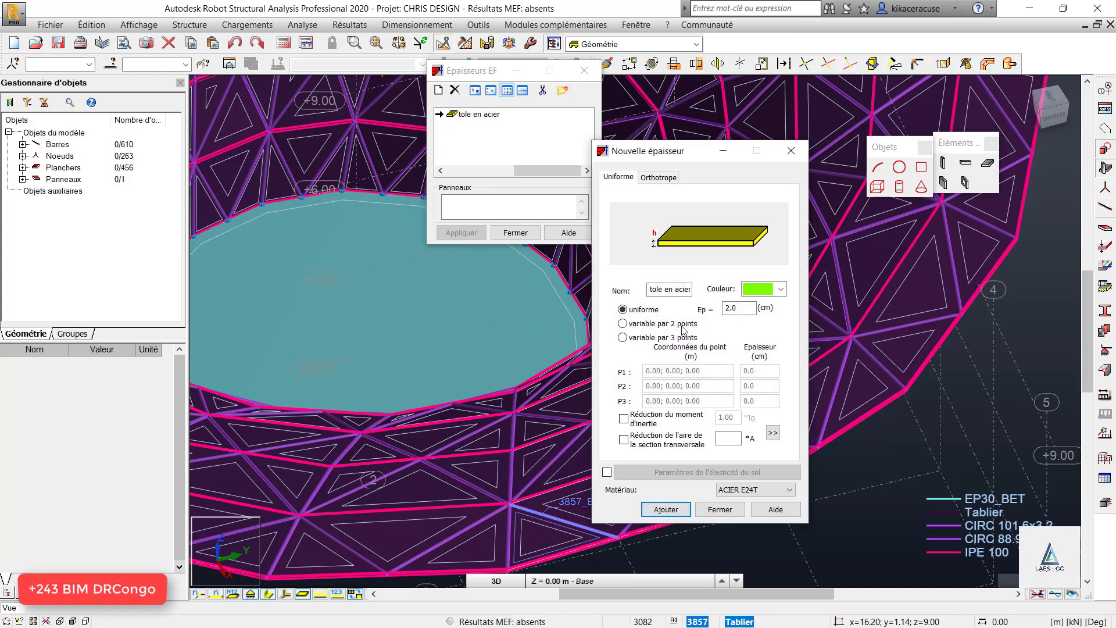
pyautogui.click(727, 514)
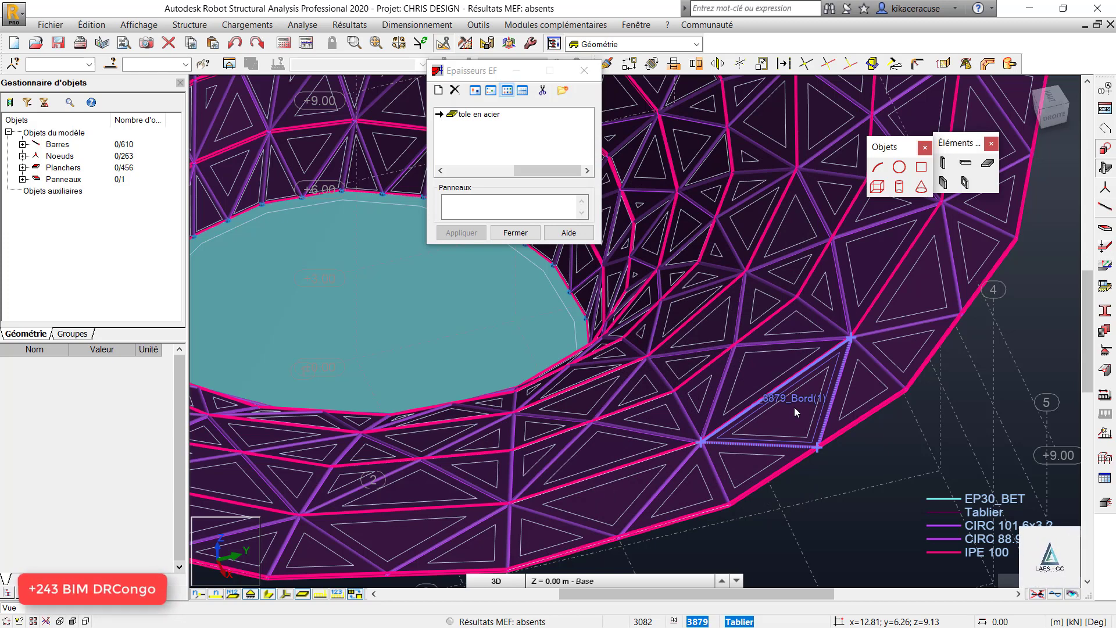
pyautogui.click(794, 407)
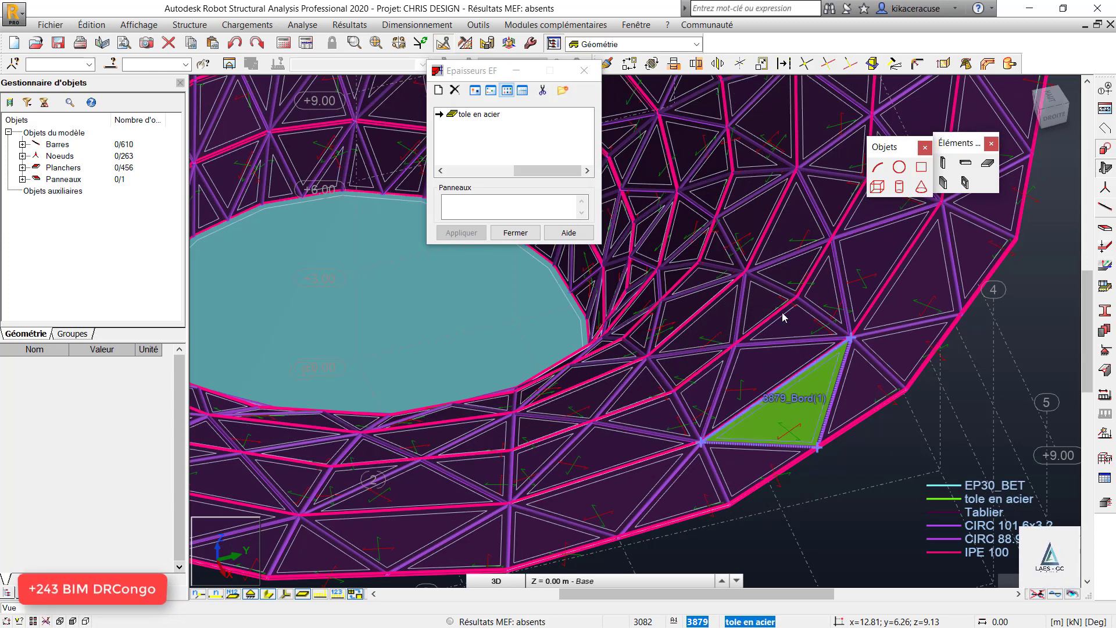
pyautogui.click(585, 70)
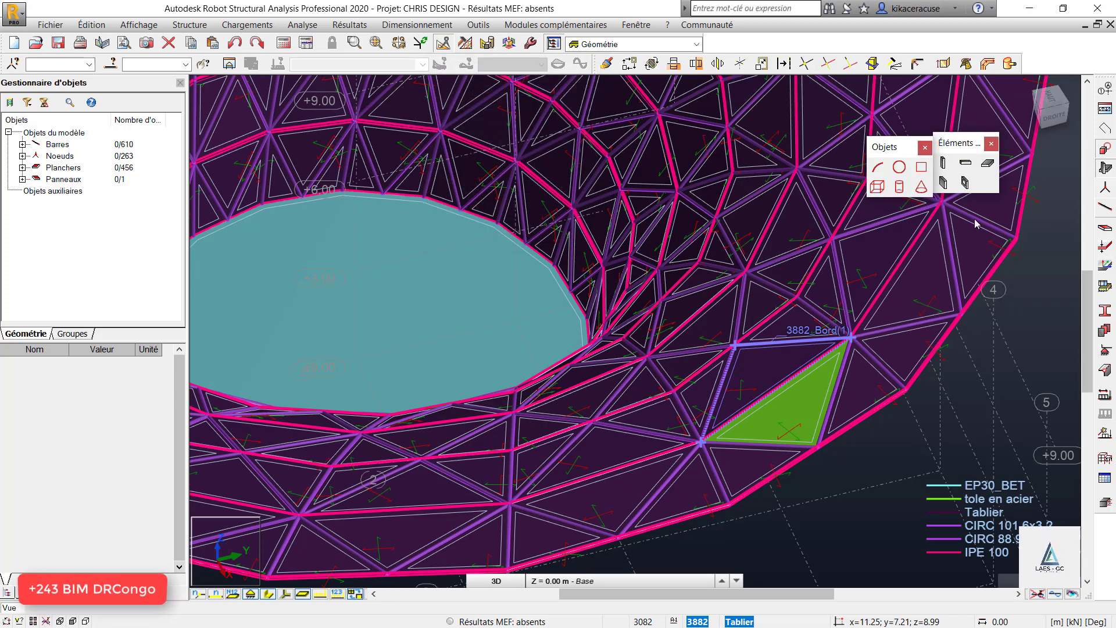
# Examine the colour-coded funnel in 3D from its rim and base panel down to the lower bars and supports.
pyautogui.scroll(-1, 1043, 226)
pyautogui.rightClick(1043, 226)
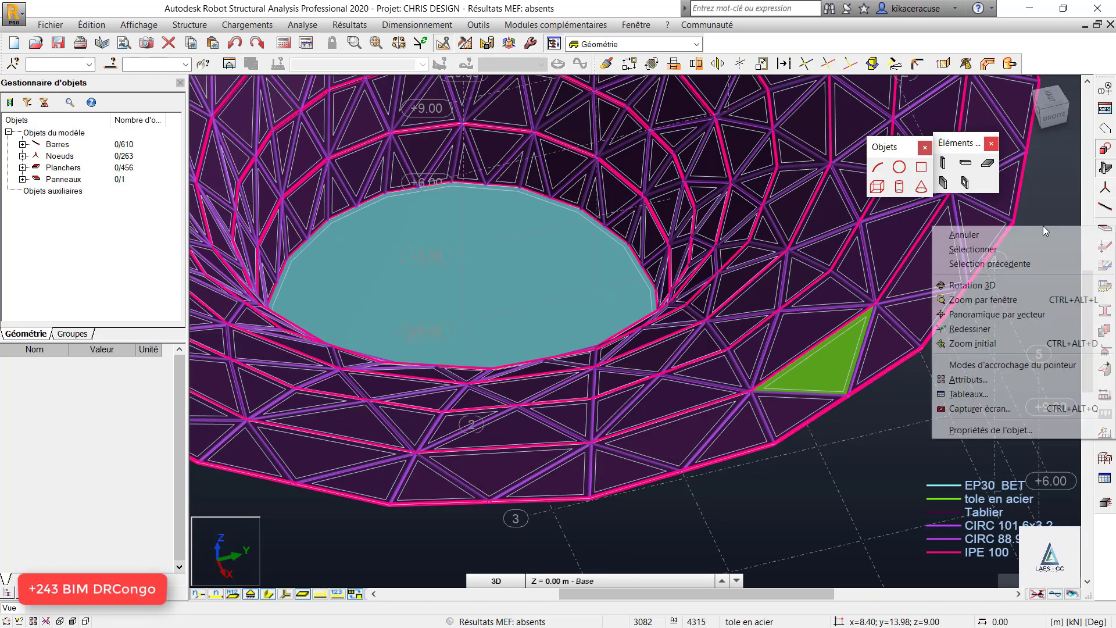
pyautogui.click(989, 285)
pyautogui.moveTo(839, 388); pyautogui.dragTo(777, 352)
pyautogui.moveTo(637, 514); pyautogui.dragTo(682, 379)
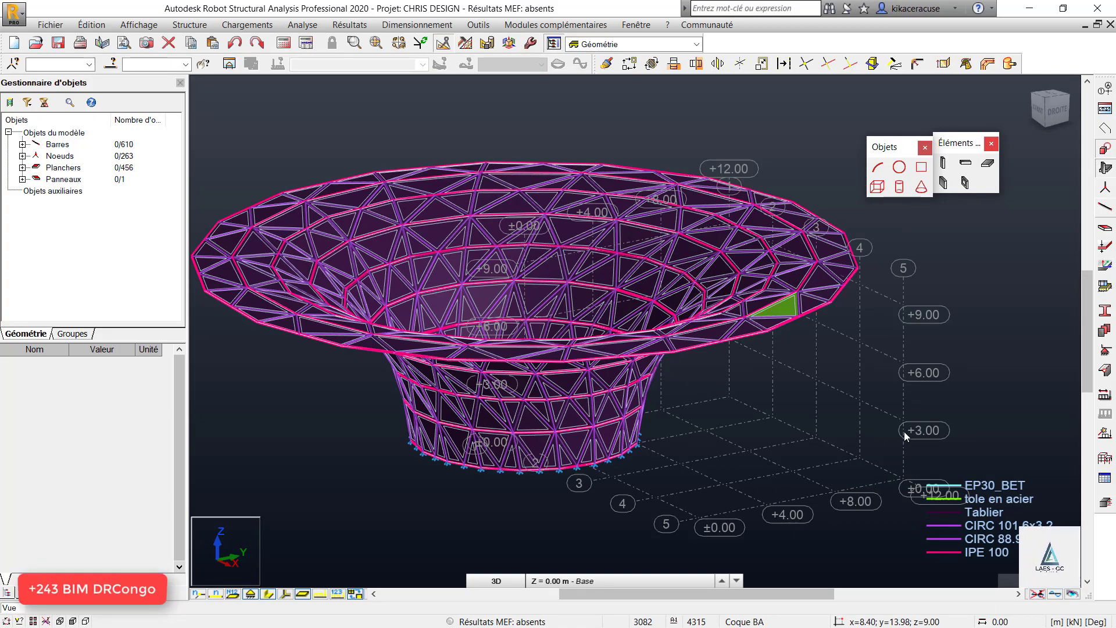
pyautogui.scroll(-1, 905, 431)
pyautogui.keyDown('shift'); pyautogui.moveTo(860, 316); pyautogui.dragTo(852, 344, button='middle'); pyautogui.keyUp('shift')
pyautogui.scroll(2, 652, 385)
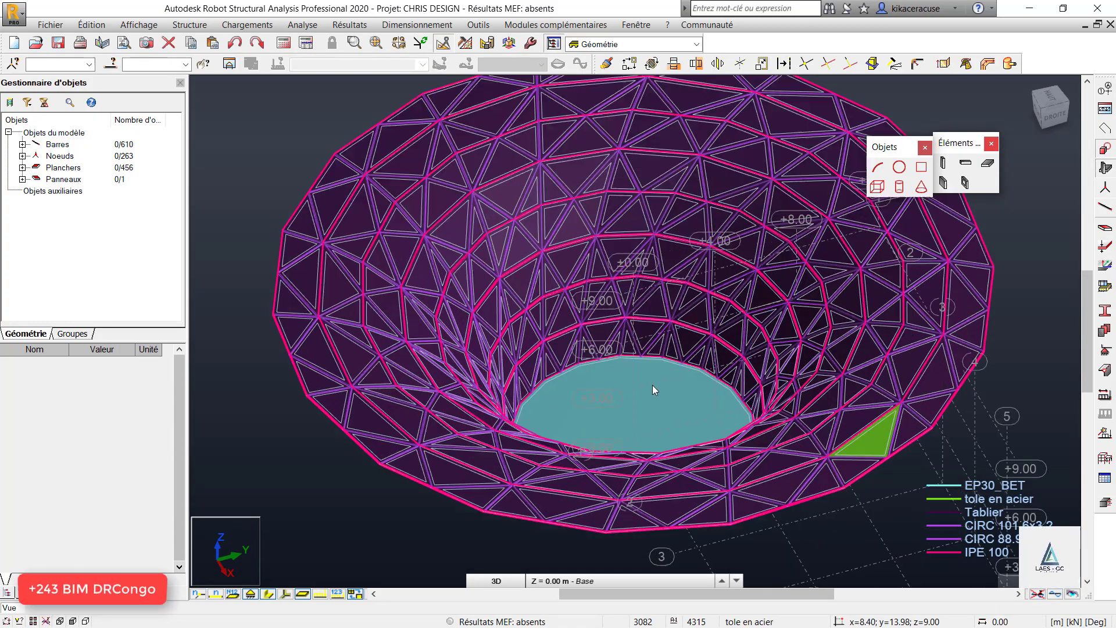
pyautogui.keyDown('shift'); pyautogui.moveTo(652, 385); pyautogui.dragTo(598, 543, button='middle'); pyautogui.keyUp('shift')
pyautogui.scroll(4, 630, 536)
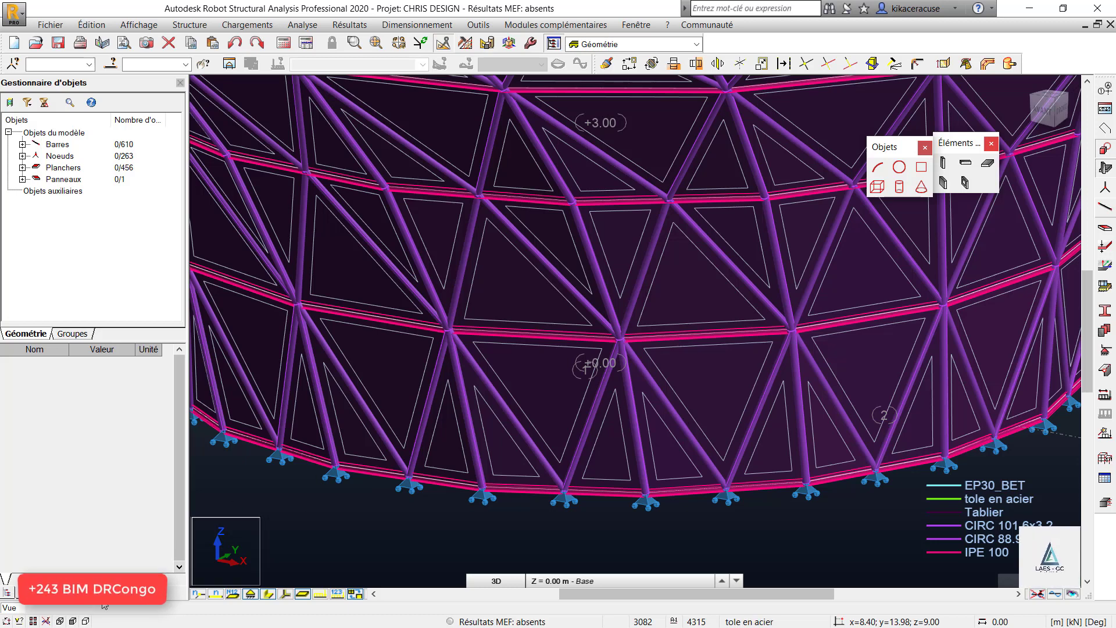
# Disable the colour legends for materials, thickness and sections in the display attributes and apply the change.
pyautogui.click(31, 622)
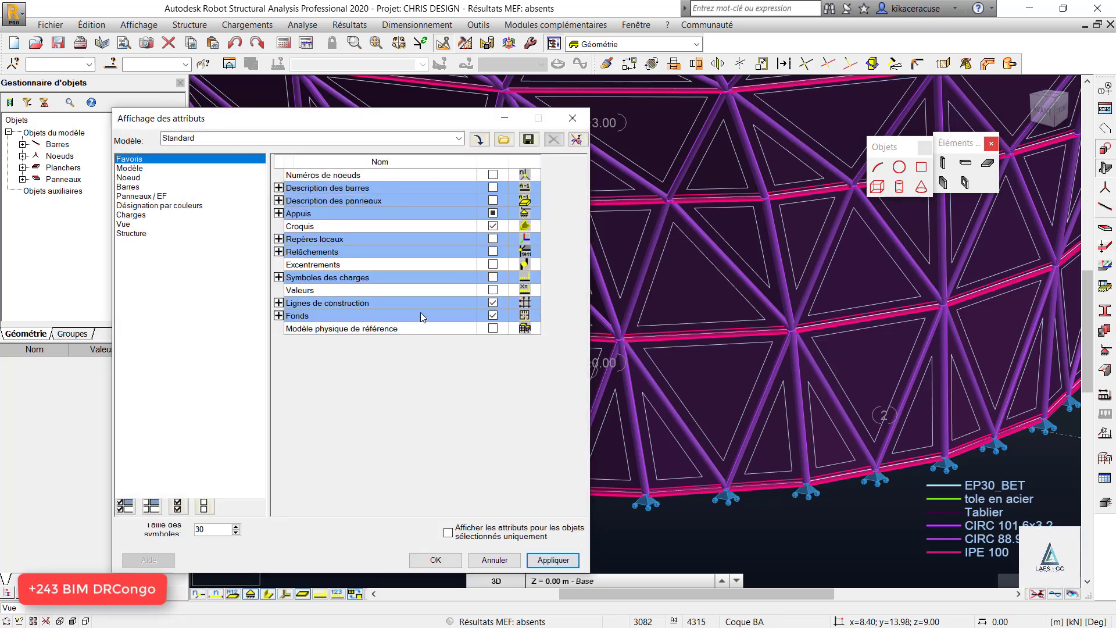
pyautogui.click(151, 206)
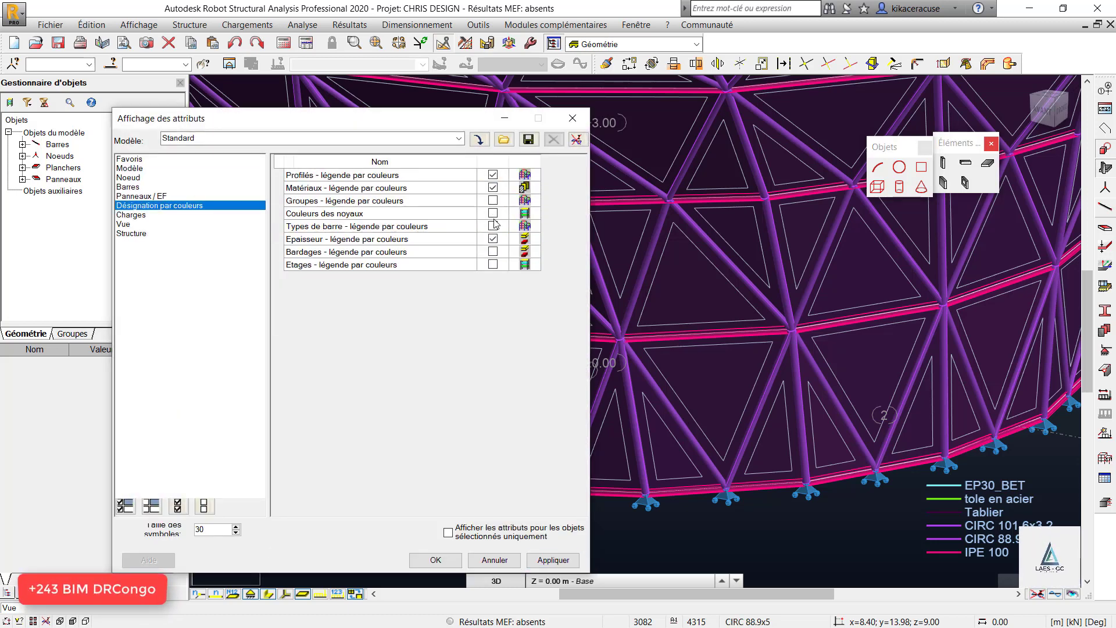
pyautogui.click(494, 188)
pyautogui.click(493, 175)
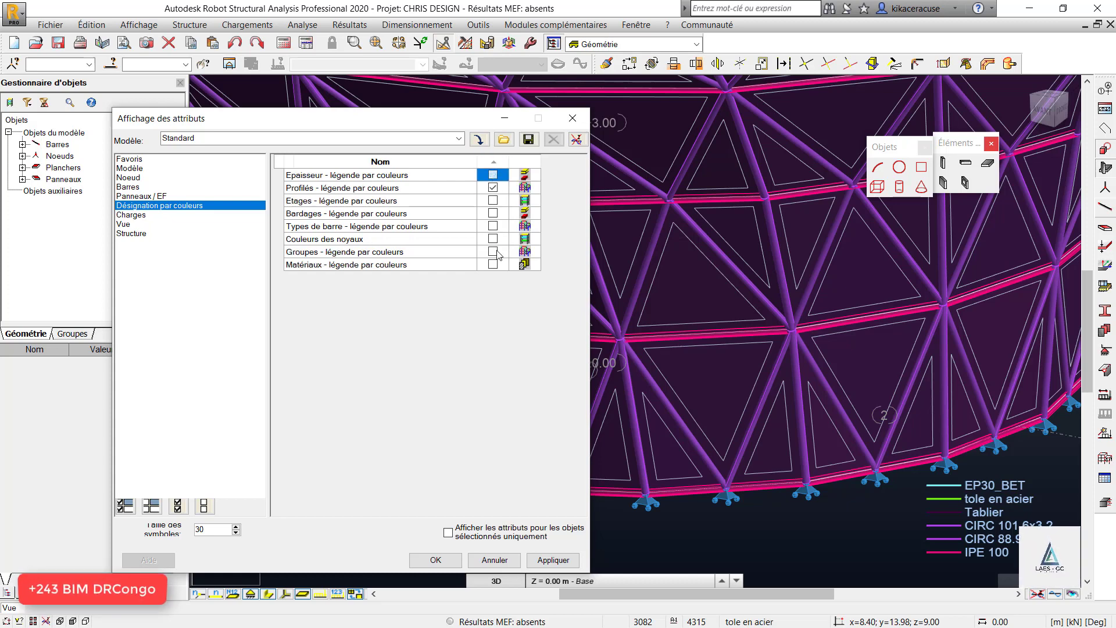
pyautogui.click(493, 188)
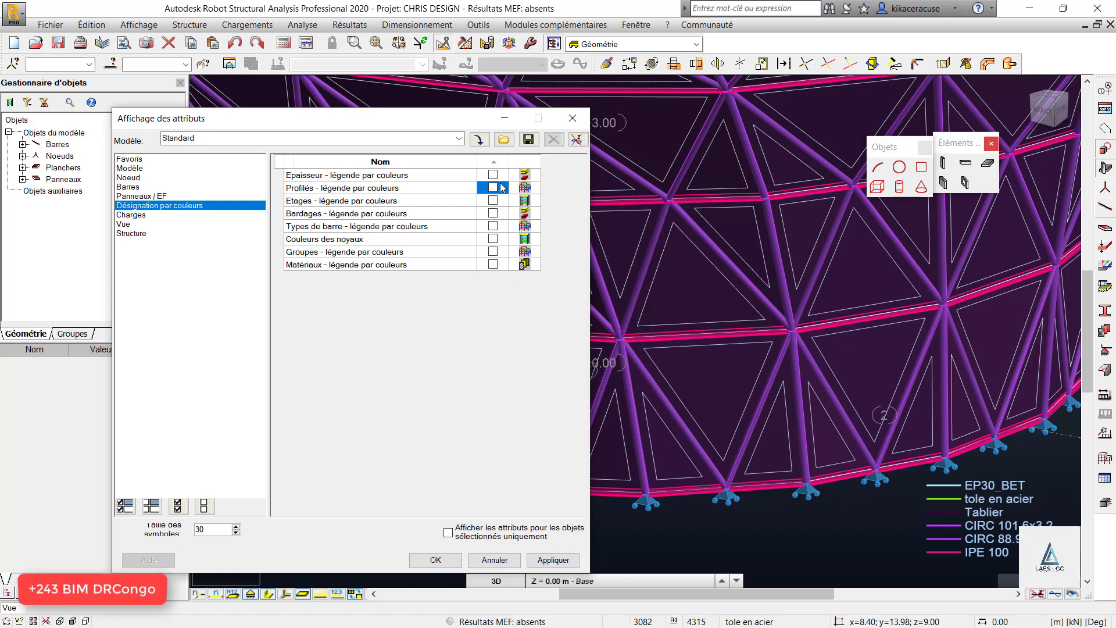
pyautogui.click(562, 564)
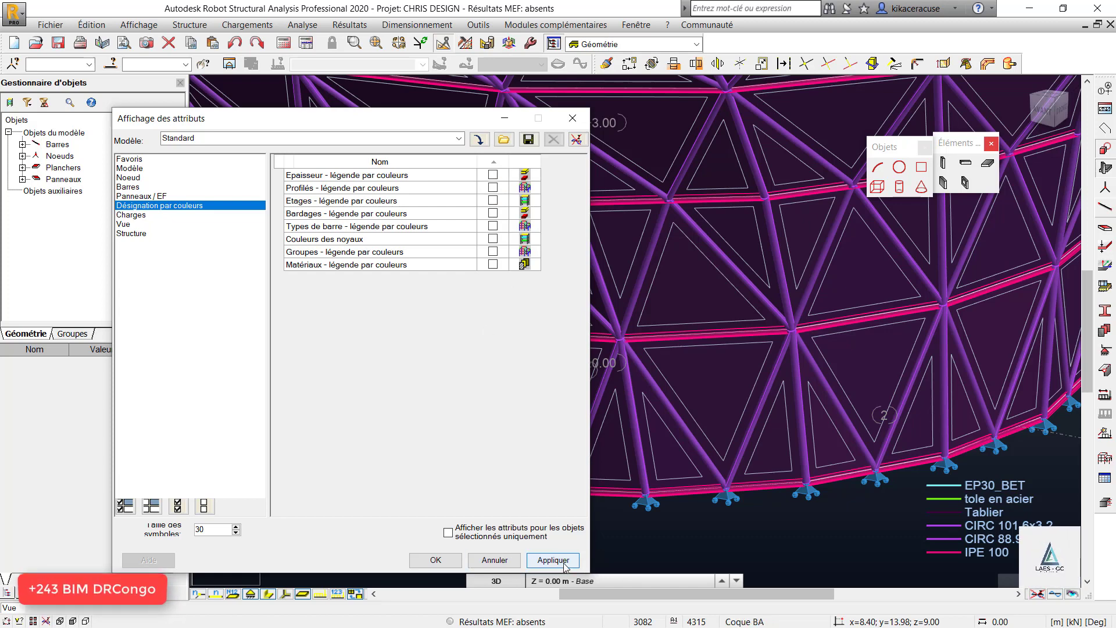
# Close the display attributes and turn off the section shapes of the bars in the model view.
pyautogui.click(449, 560)
pyautogui.scroll(-4, 544, 453)
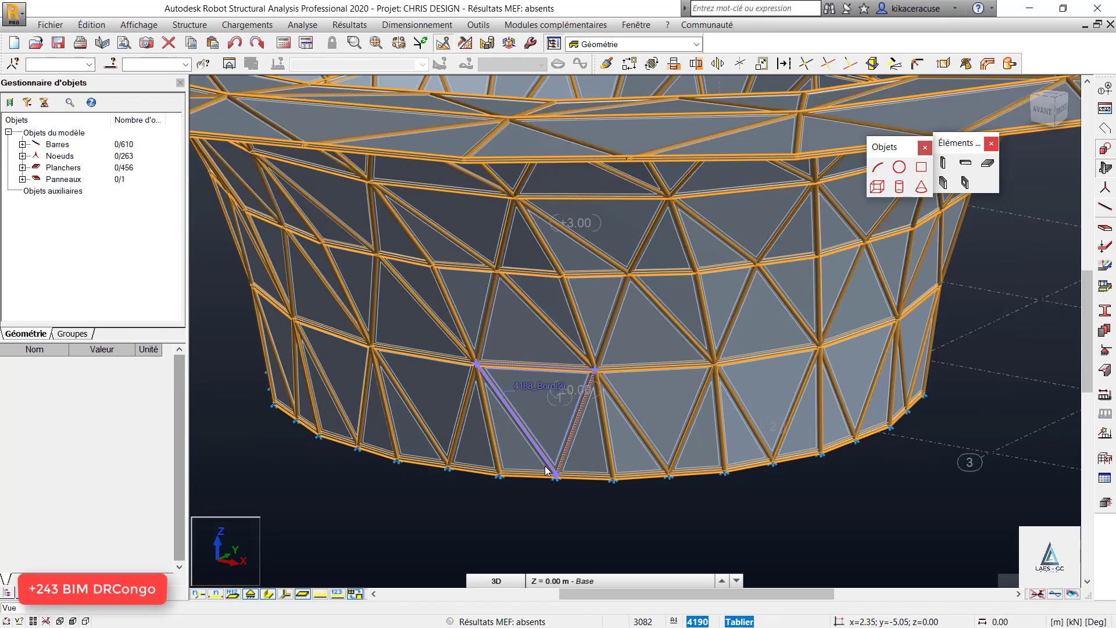
pyautogui.scroll(-3, 546, 470)
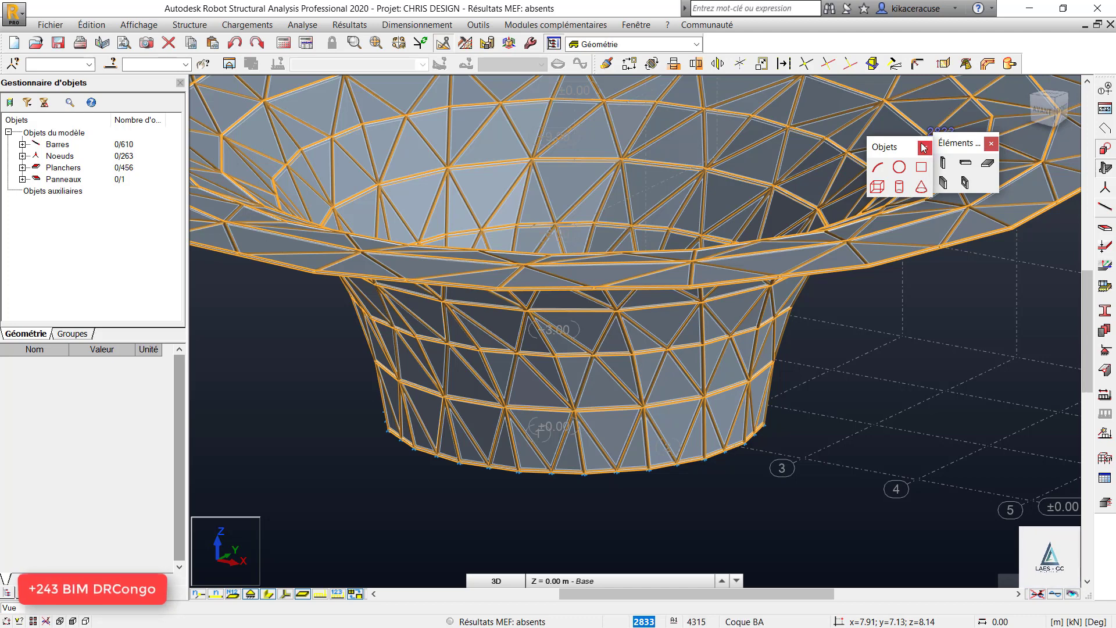
pyautogui.scroll(-1, 507, 445)
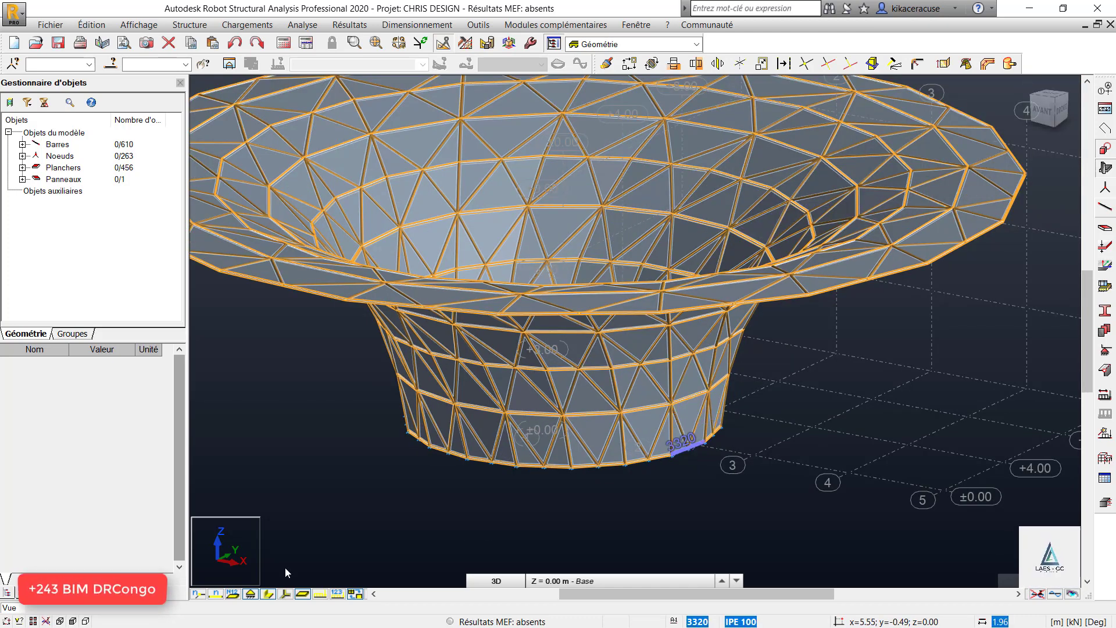
pyautogui.click(268, 594)
pyautogui.scroll(-2, 556, 517)
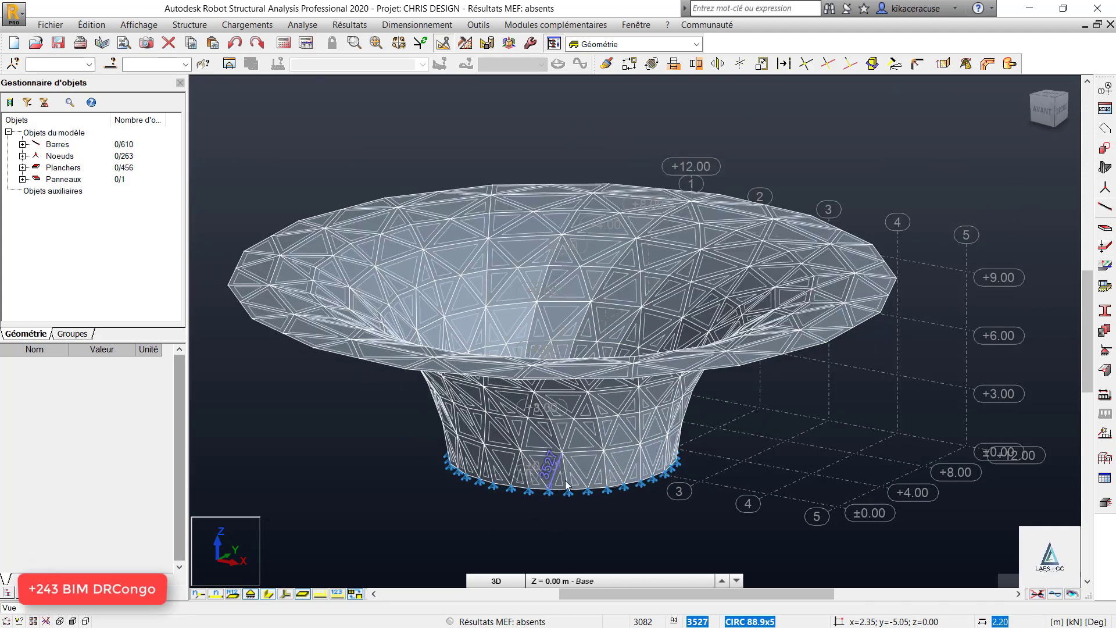
pyautogui.click(322, 598)
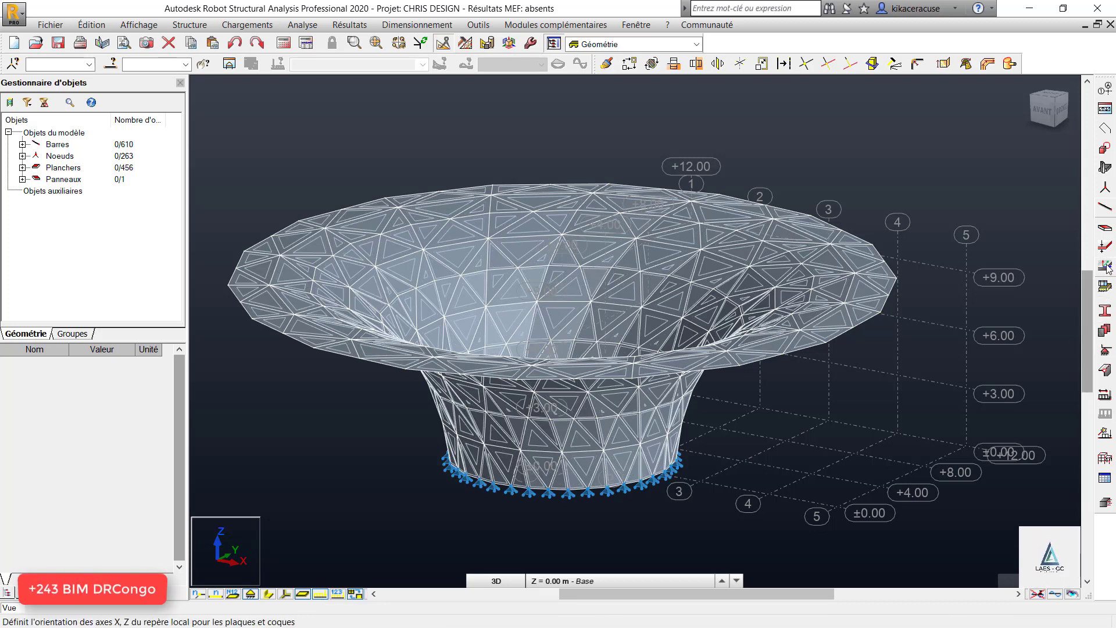
# Add load case 1 with permanent nature, named PERM1, and close the load case definition.
pyautogui.click(1104, 394)
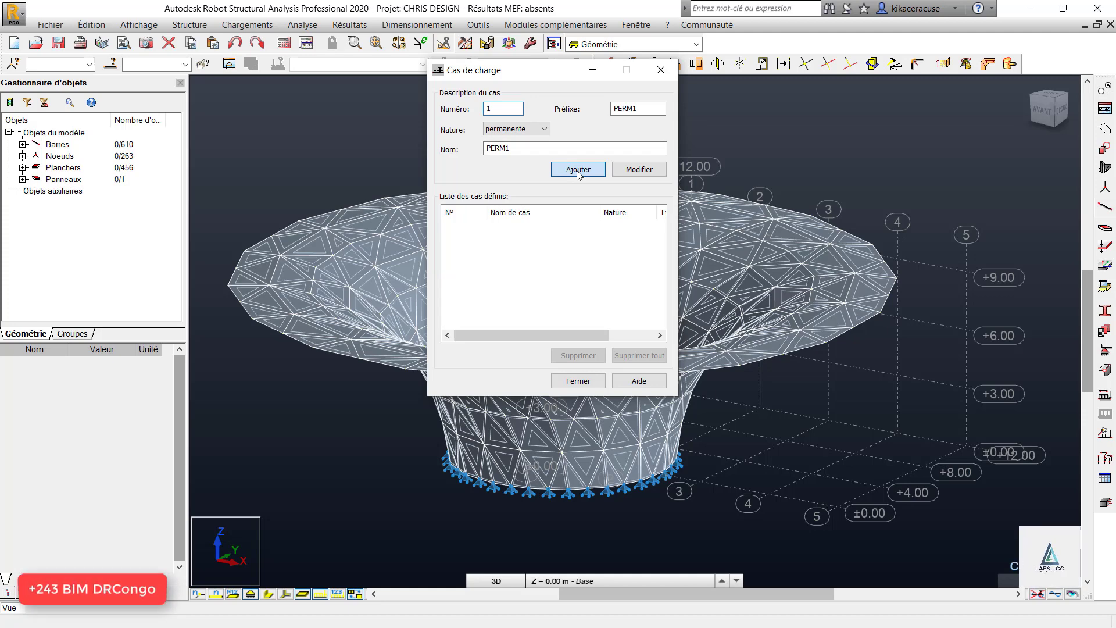
pyautogui.click(579, 170)
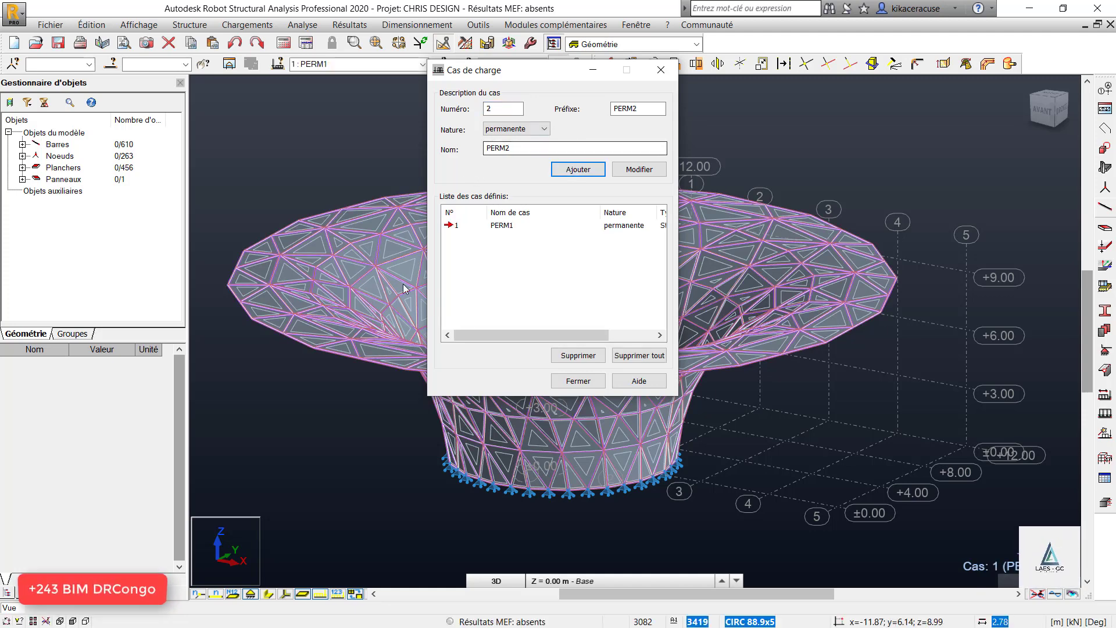
pyautogui.moveTo(526, 149); pyautogui.dragTo(475, 159)
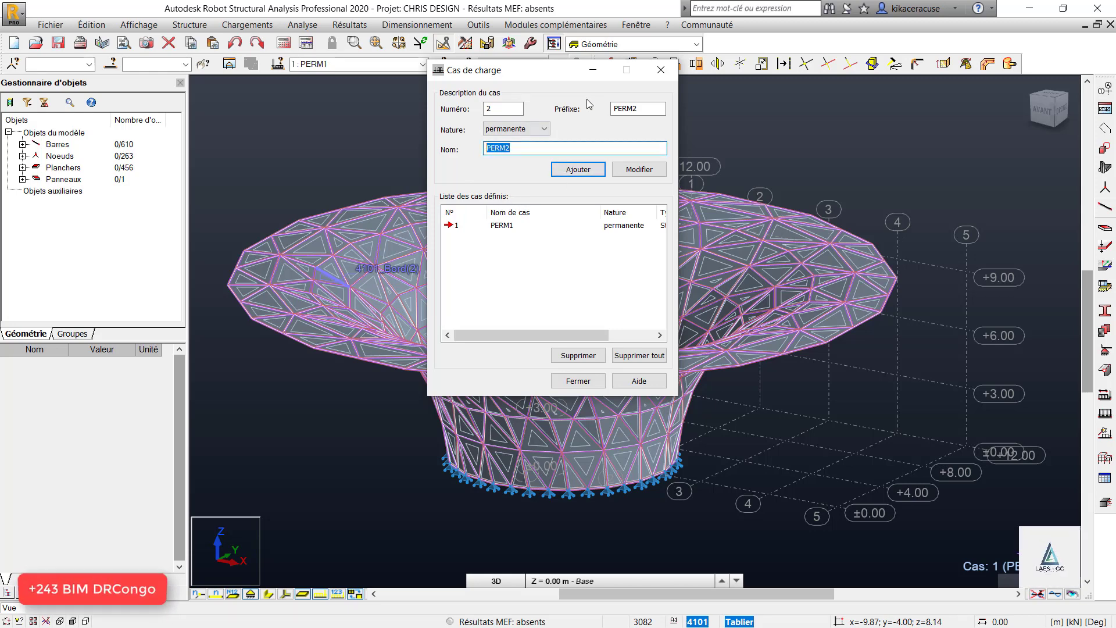
pyautogui.click(672, 72)
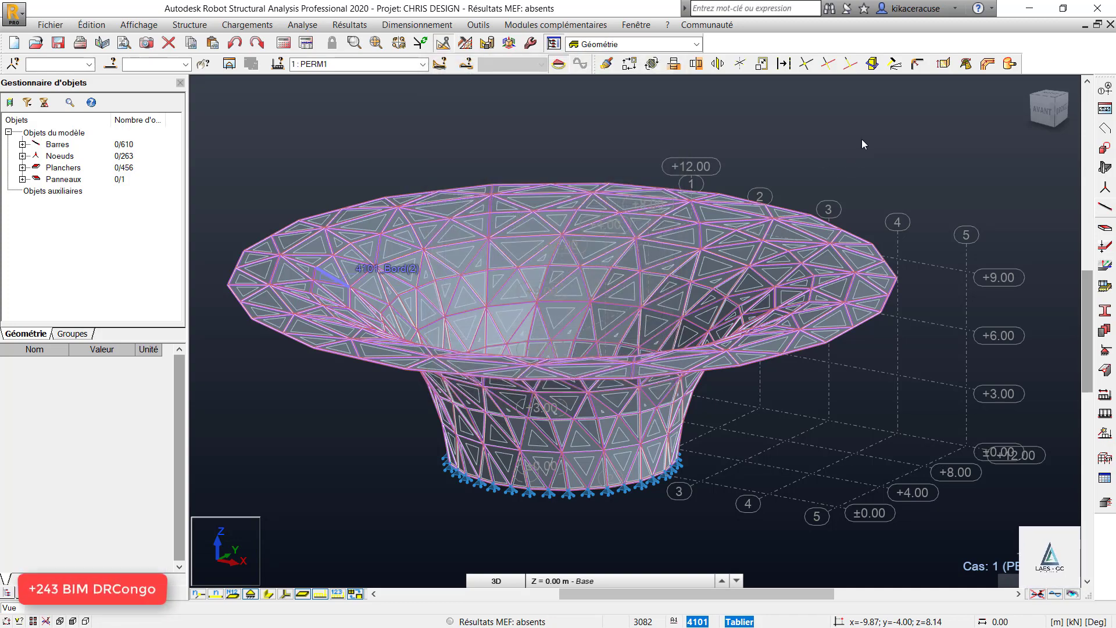
# Add load case 2 with the nature d'exploitation, named EXPL1, and close the load case definition.
pyautogui.rightClick(861, 138)
pyautogui.click(847, 194)
pyautogui.moveTo(847, 194); pyautogui.dragTo(837, 268)
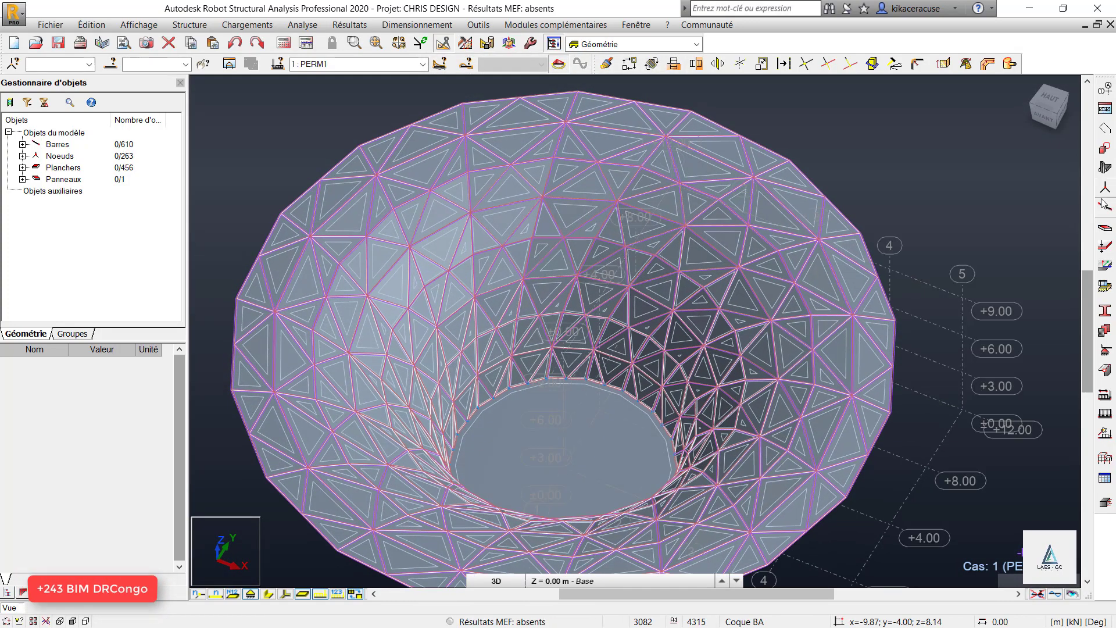
pyautogui.click(1105, 395)
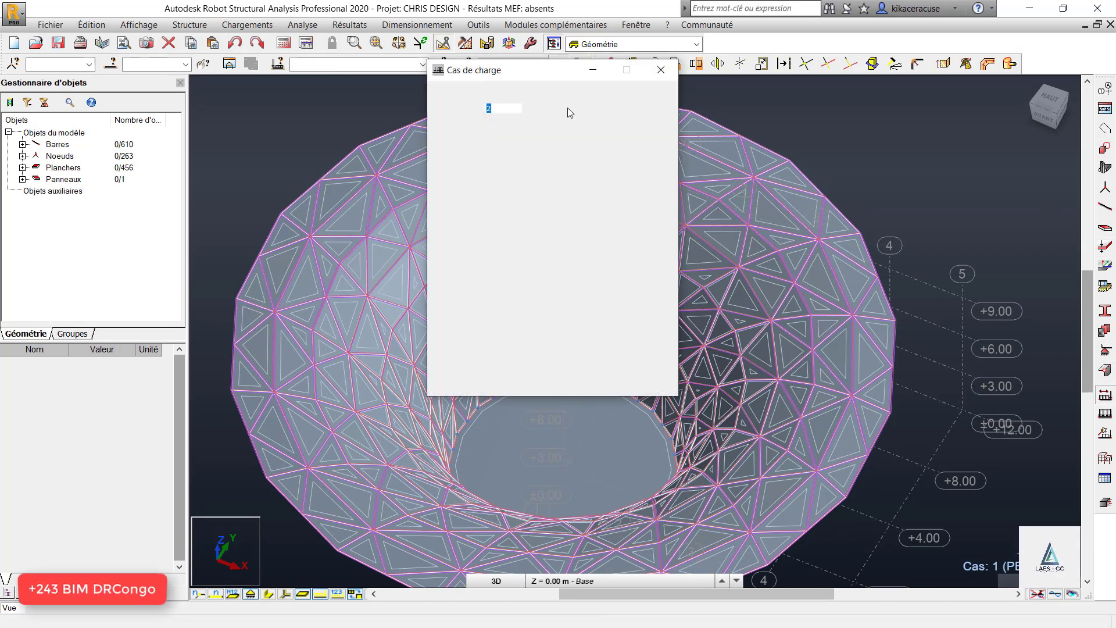
pyautogui.click(536, 129)
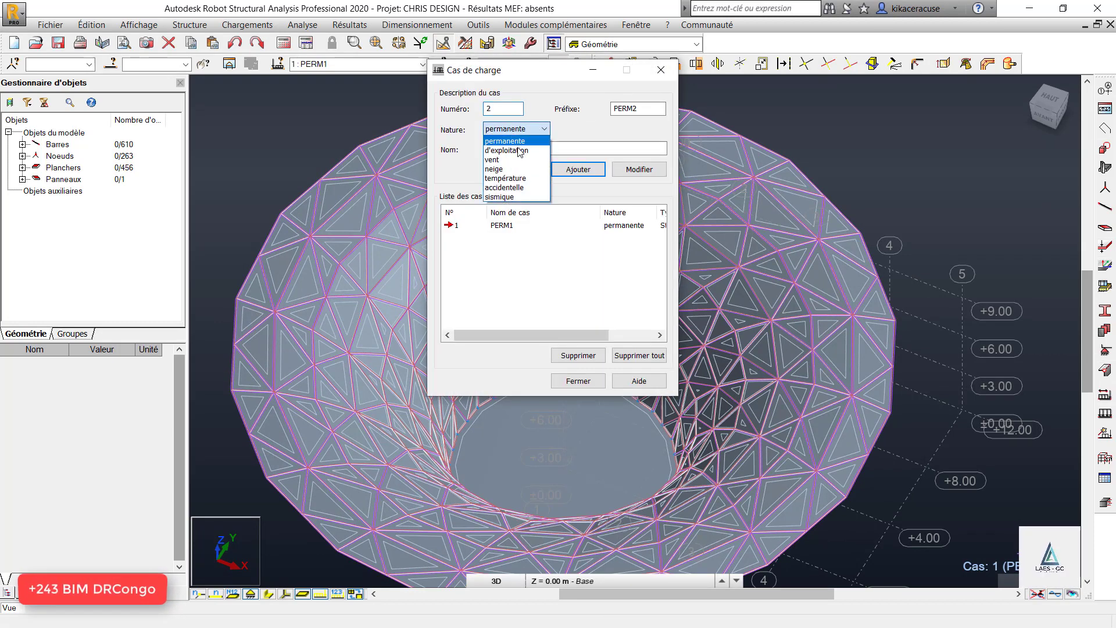
pyautogui.click(519, 151)
pyautogui.click(584, 169)
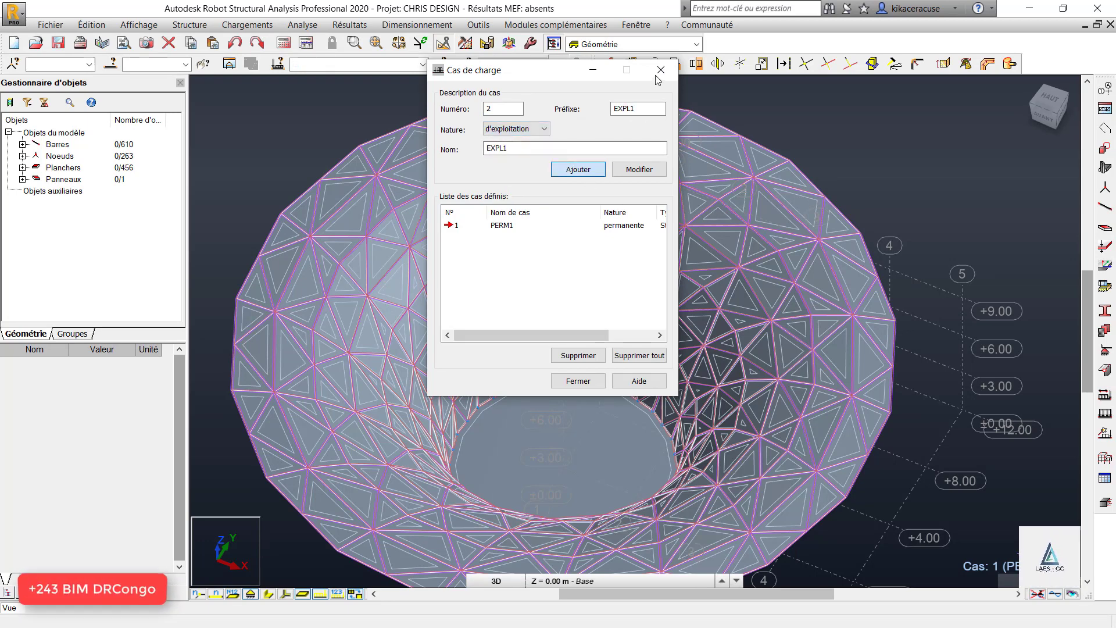
pyautogui.click(583, 382)
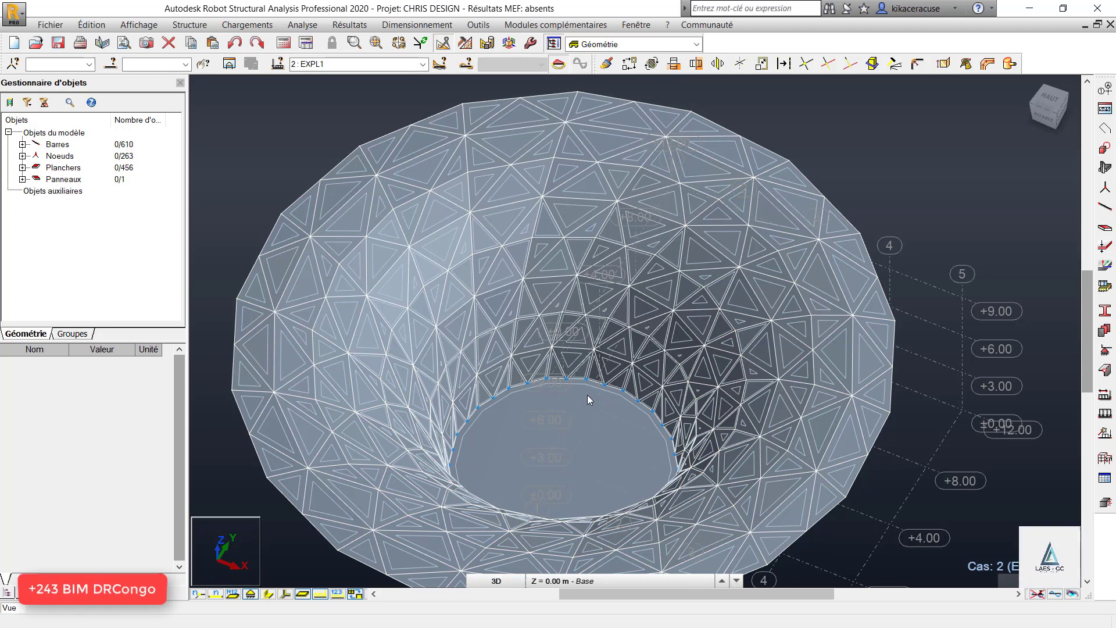
# Apply a uniform surface load of -3 kPa in global Z to the circular base panel in case EXPL1.
pyautogui.click(1105, 413)
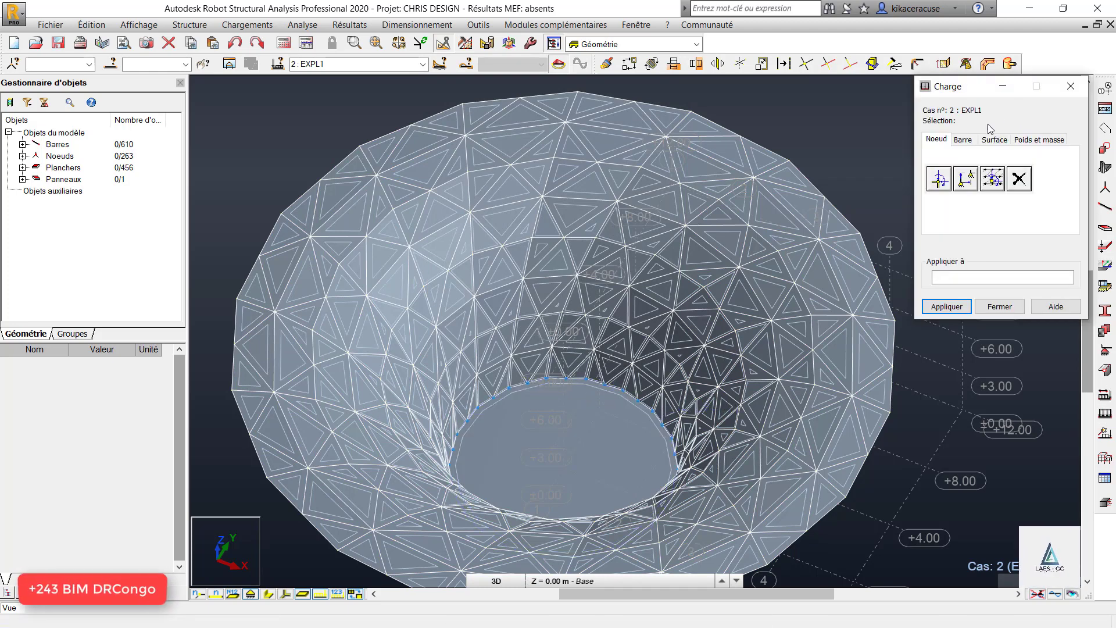
pyautogui.click(994, 139)
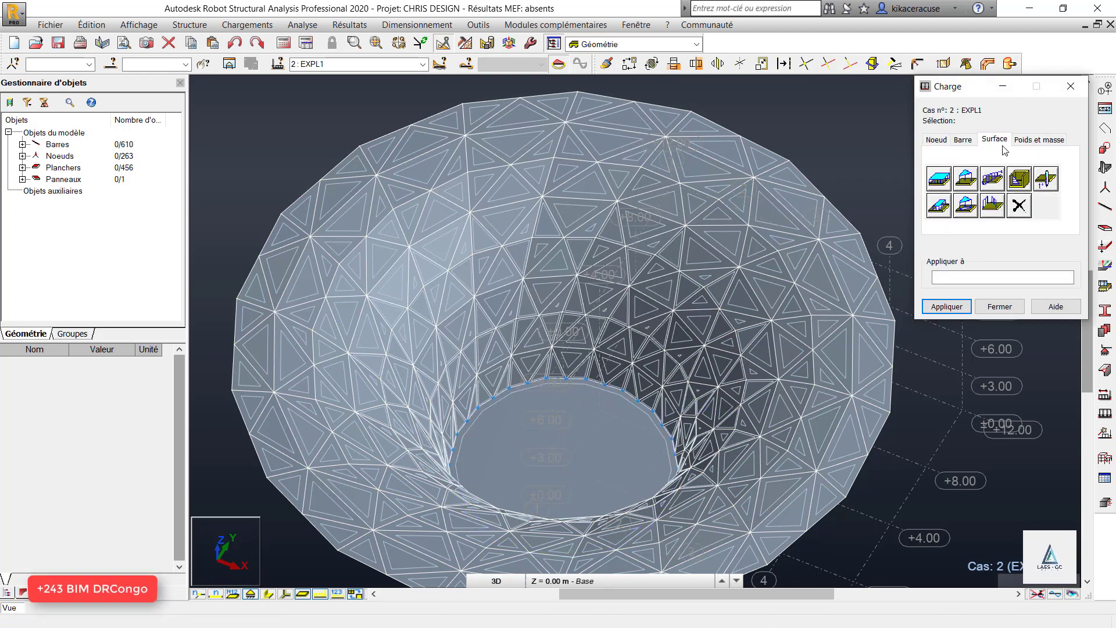
pyautogui.click(939, 179)
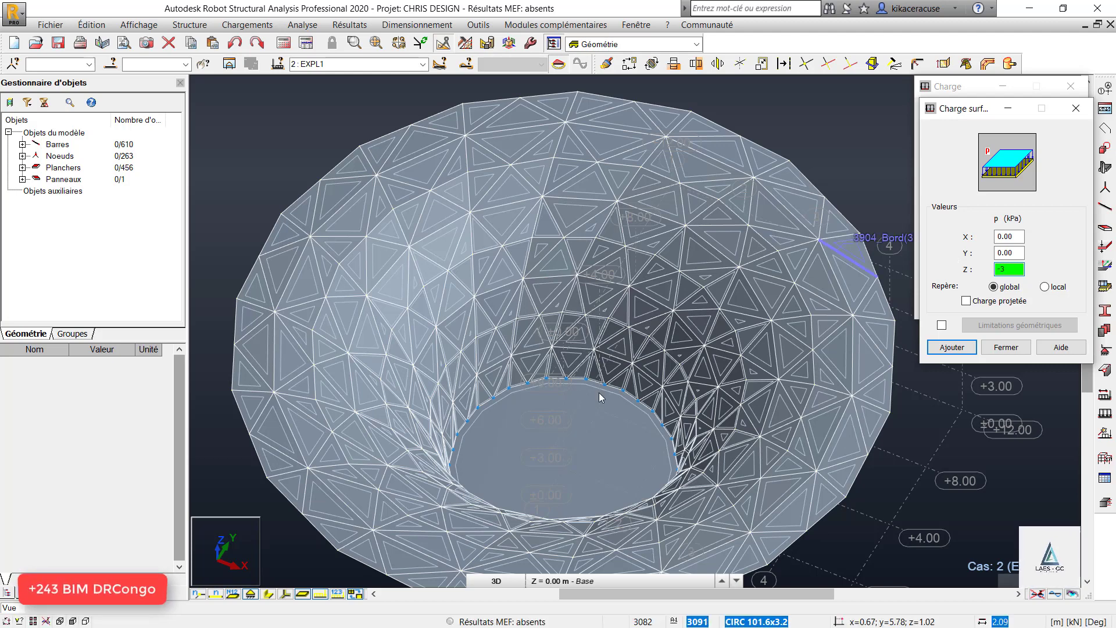
pyautogui.click(589, 403)
pyautogui.click(952, 347)
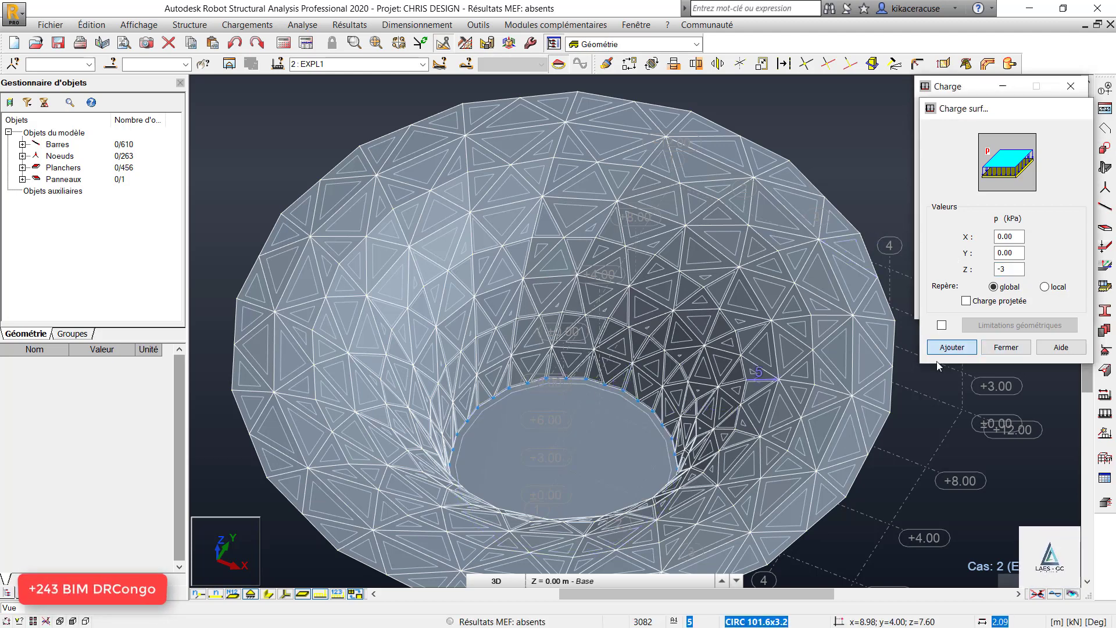
pyautogui.click(577, 436)
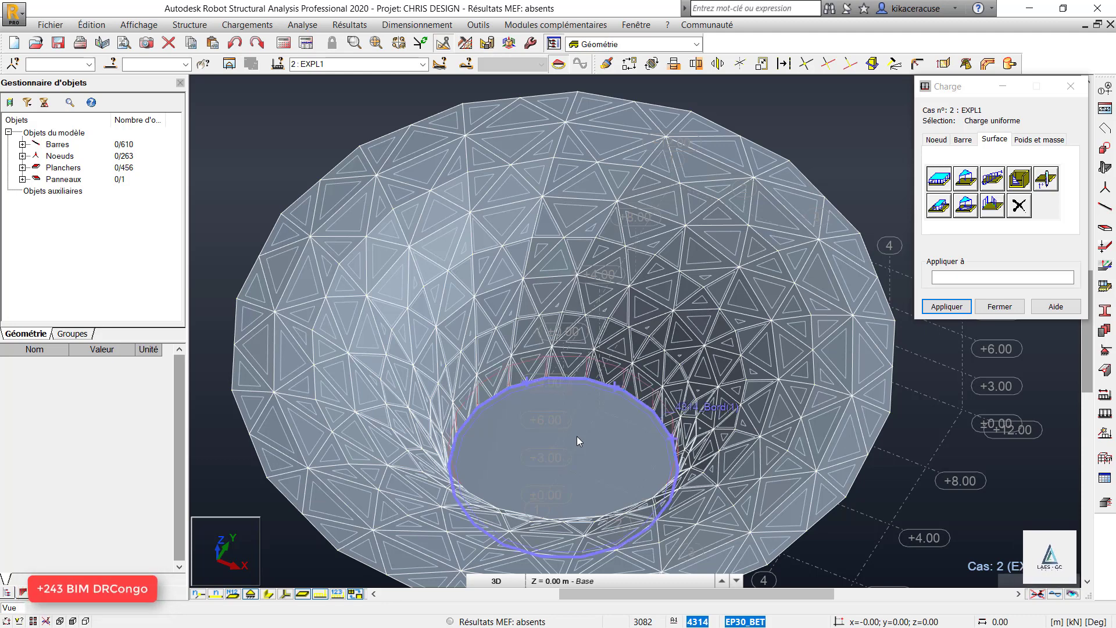
pyautogui.click(997, 310)
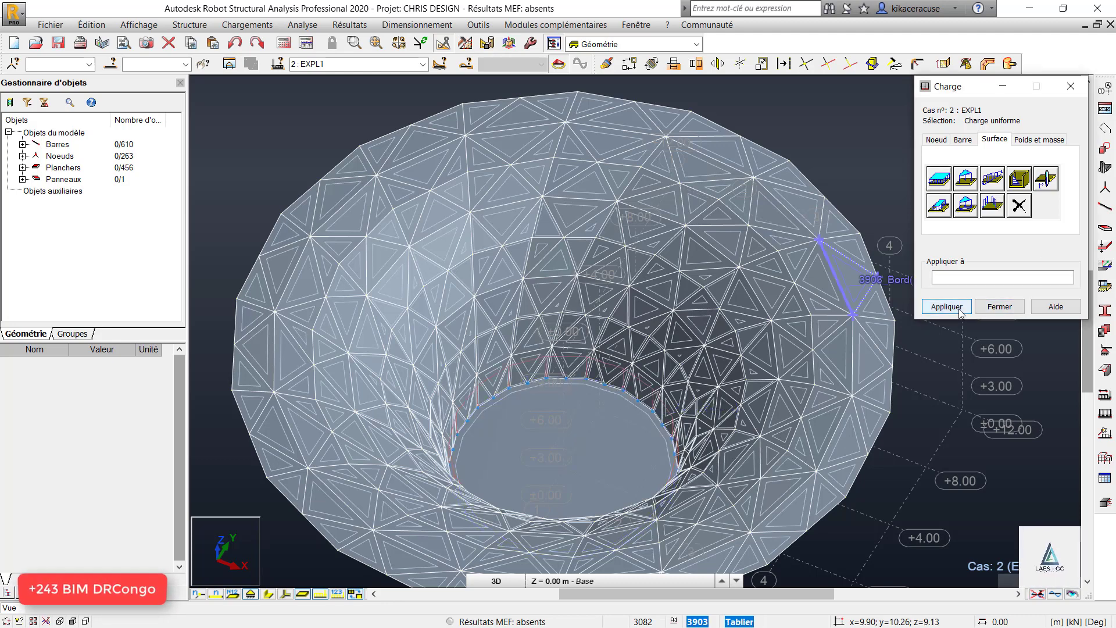
pyautogui.click(999, 307)
# Open the wind load generation for the funnel structure.
pyautogui.rightClick(906, 236)
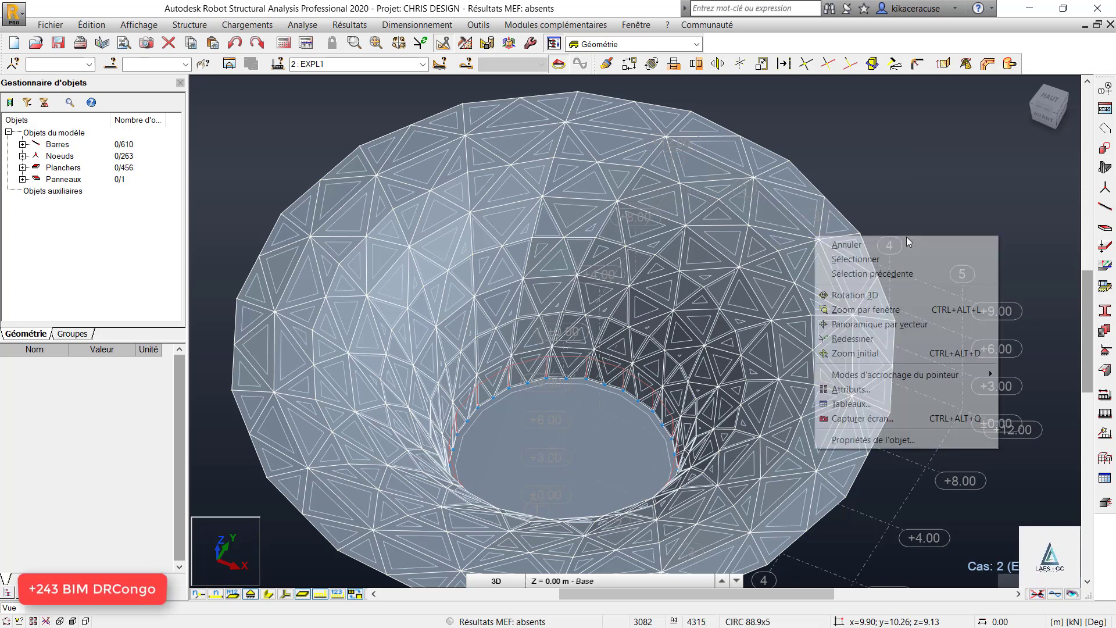
pyautogui.click(854, 295)
pyautogui.moveTo(744, 317); pyautogui.dragTo(742, 161)
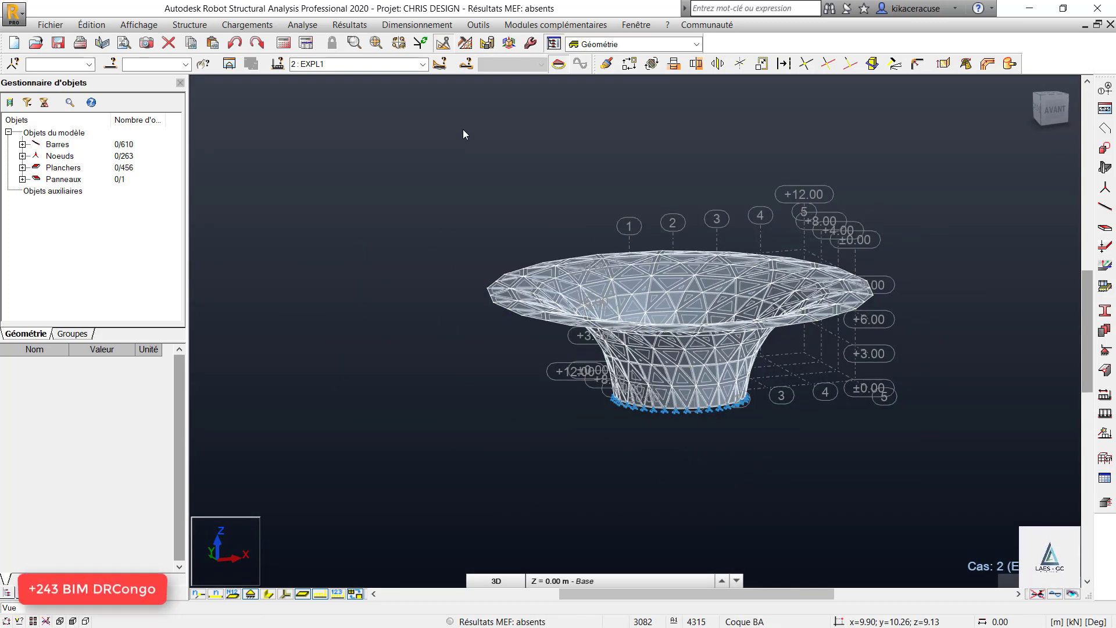
pyautogui.click(149, 26)
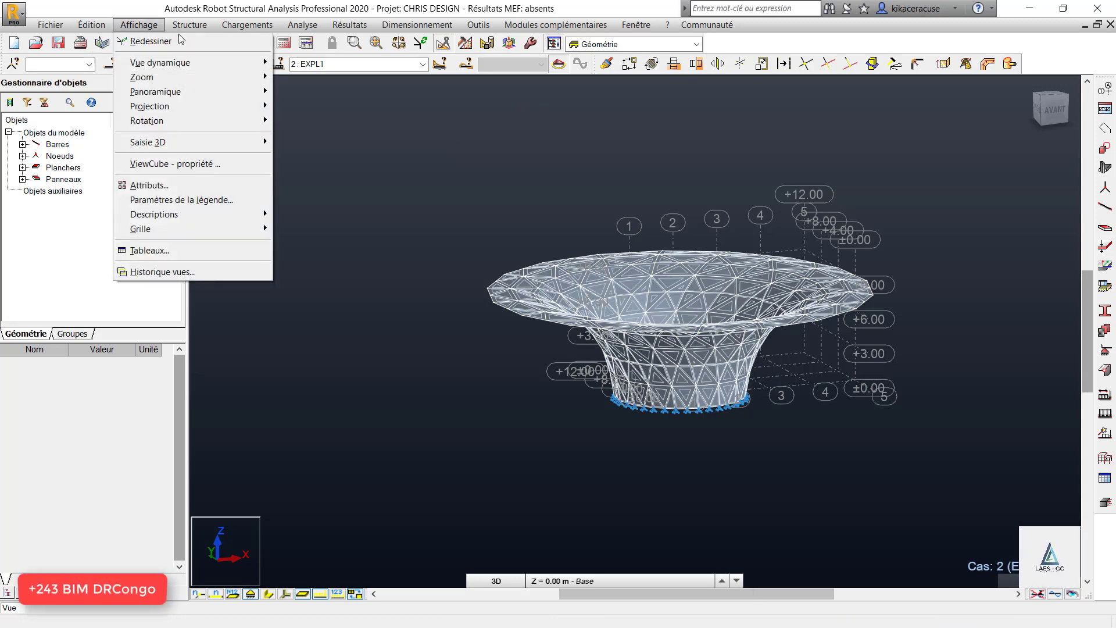
pyautogui.moveTo(230, 29)
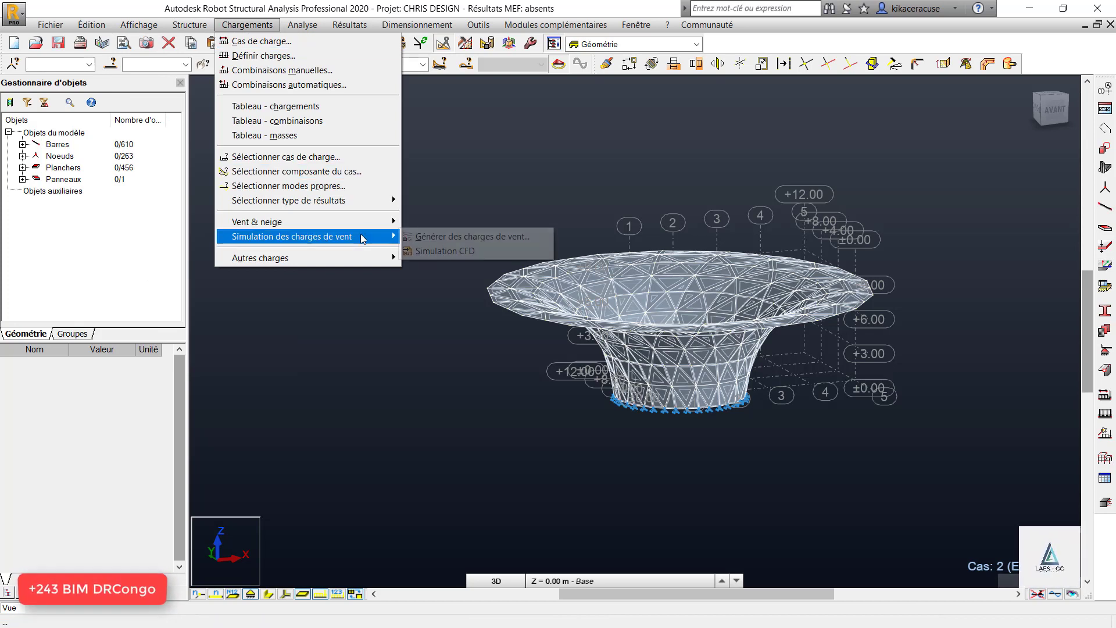
pyautogui.moveTo(363, 238)
pyautogui.click(441, 243)
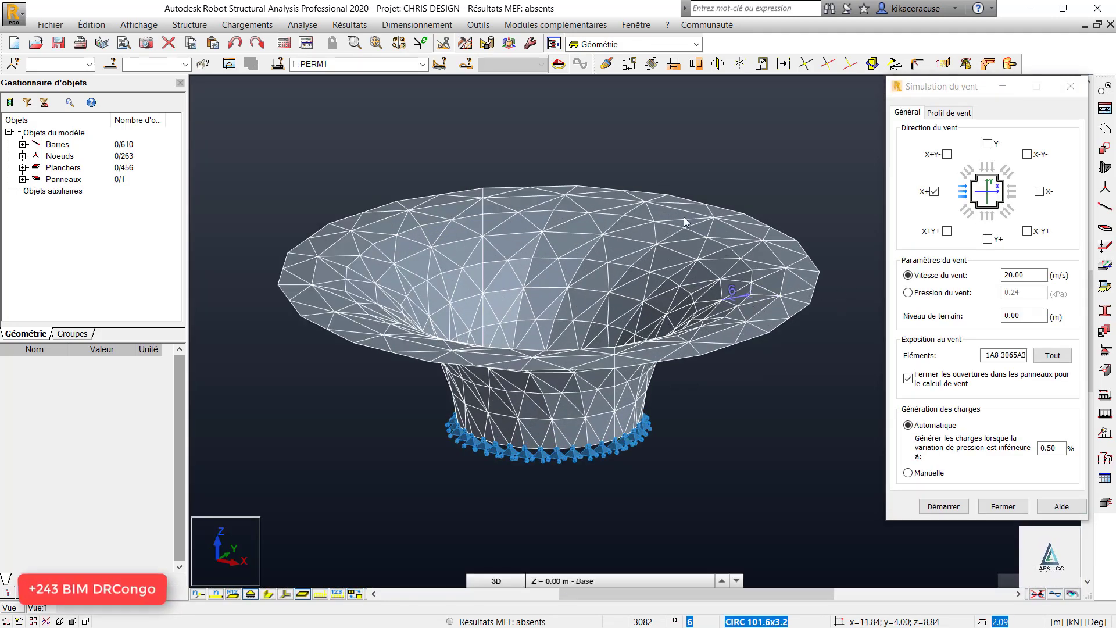
# Enable all eight wind directions for the wind simulation, including the diagonals.
pyautogui.scroll(1, 788, 266)
pyautogui.scroll(-2, 723, 280)
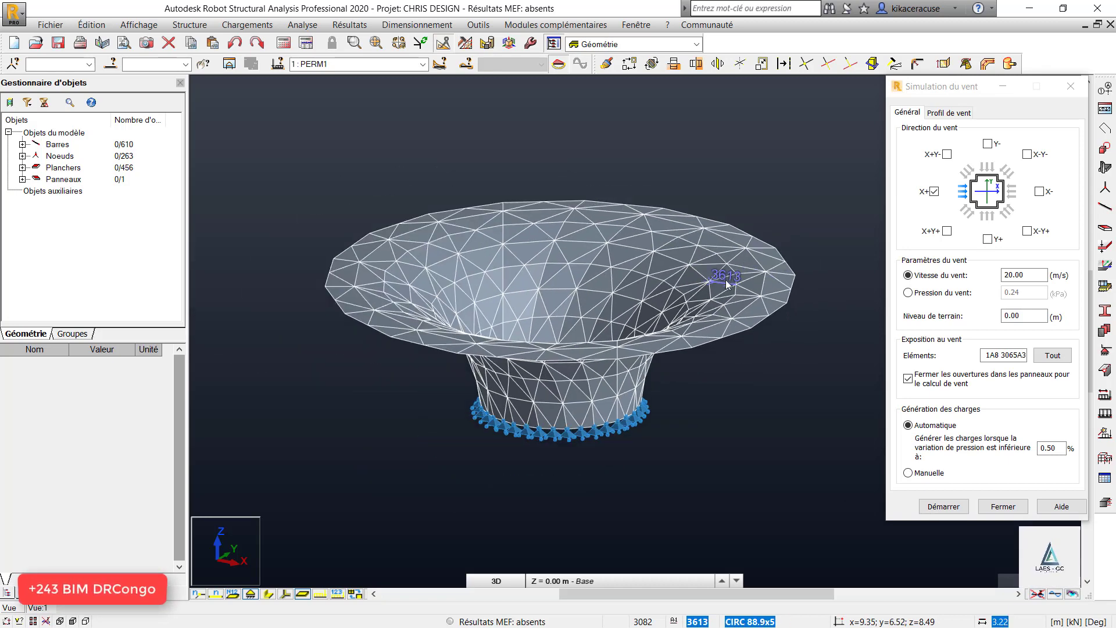
pyautogui.click(1036, 189)
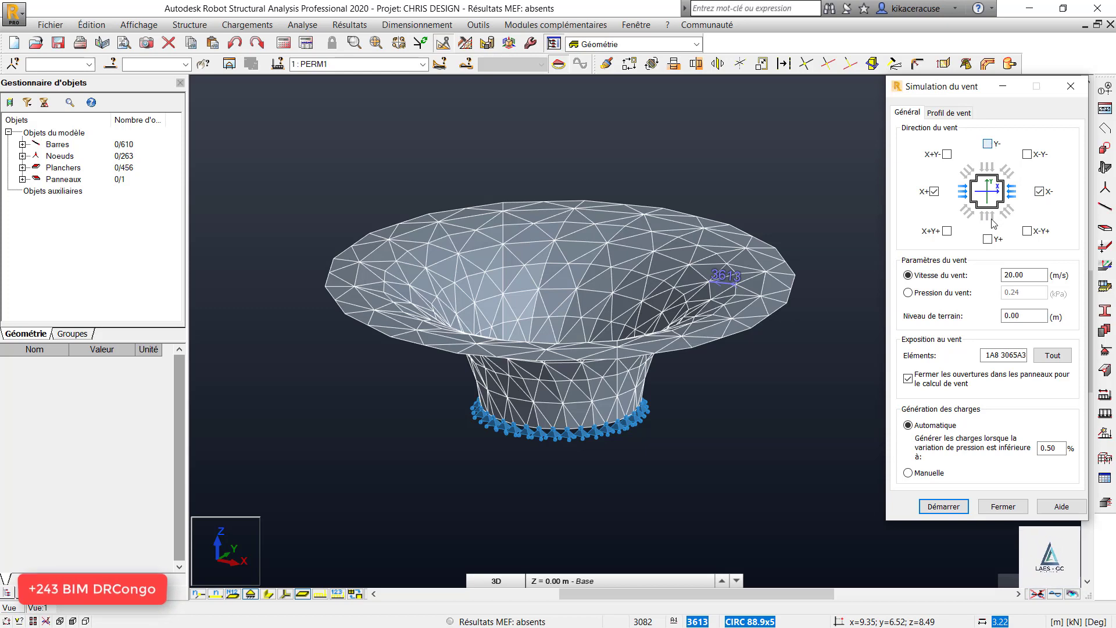
pyautogui.click(988, 239)
pyautogui.click(949, 232)
# Set the wind speed to 35 m/s and check the wind profile over the height.
pyautogui.doubleClick(1034, 276)
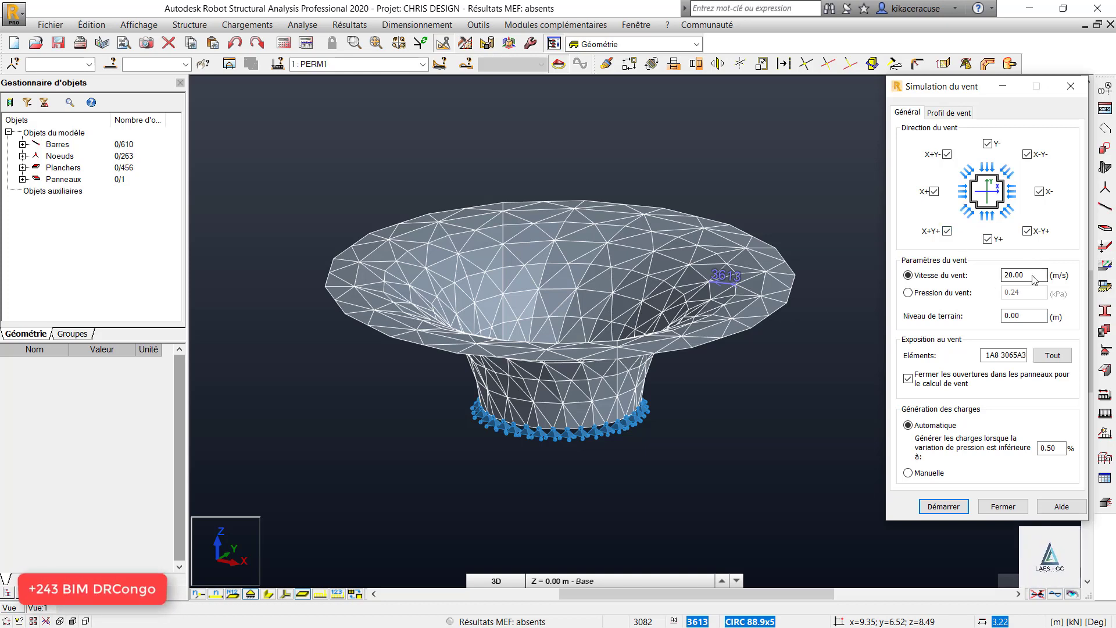
pyautogui.write('35')
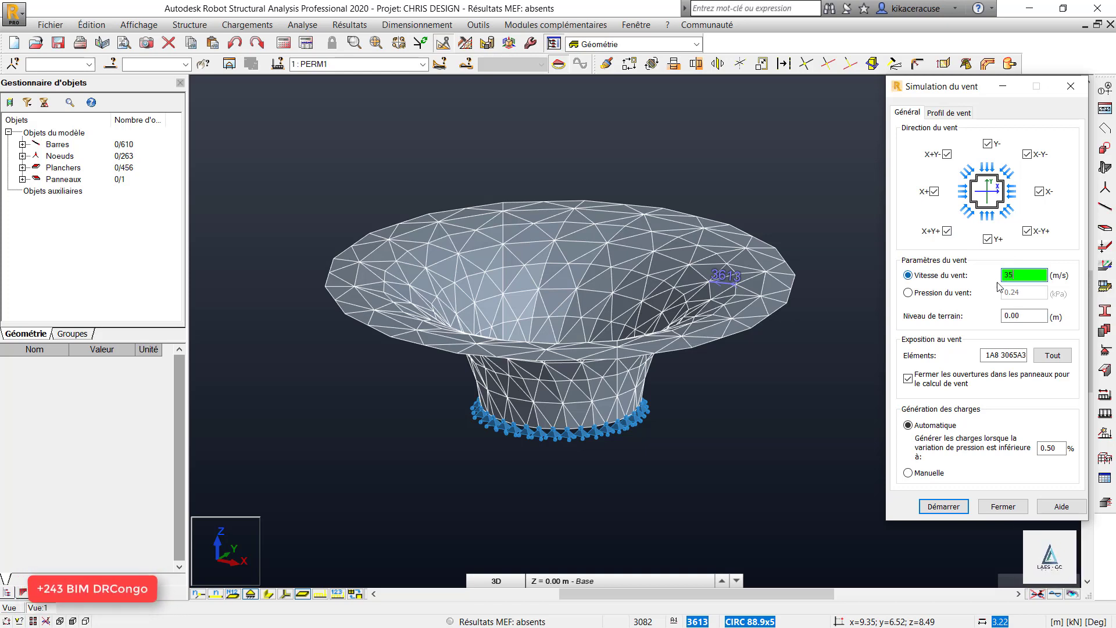
pyautogui.doubleClick(1032, 317)
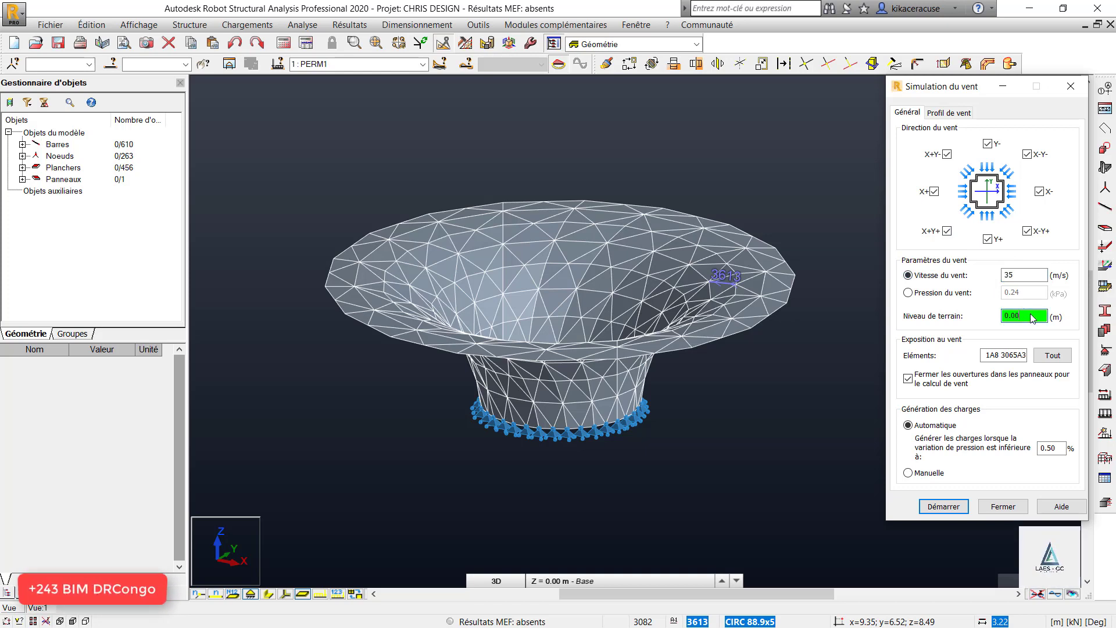
pyautogui.click(944, 114)
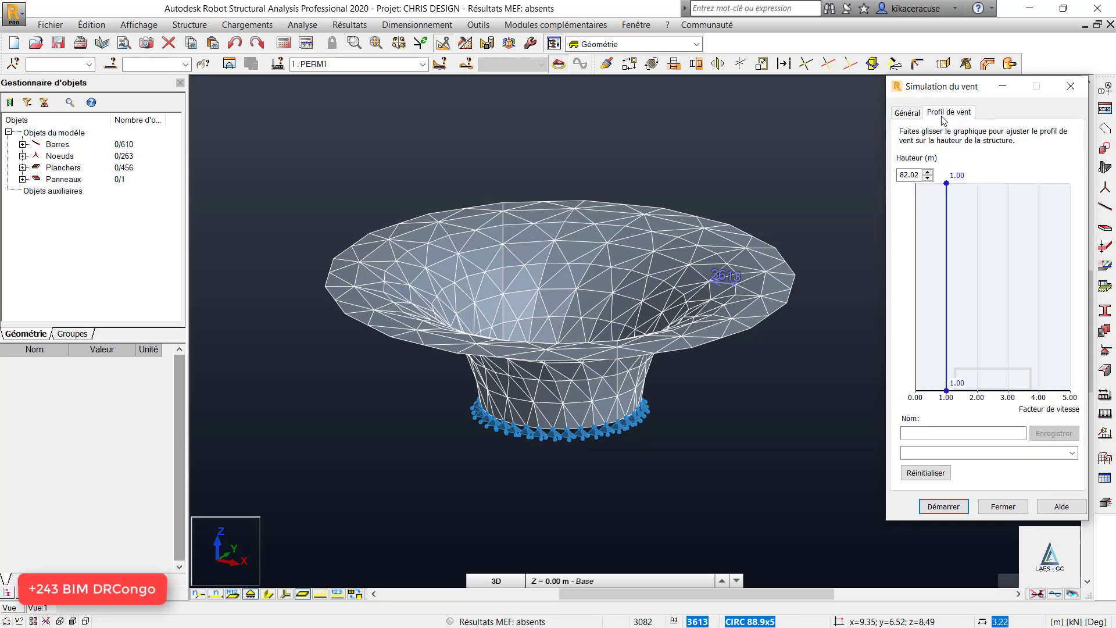
pyautogui.click(920, 114)
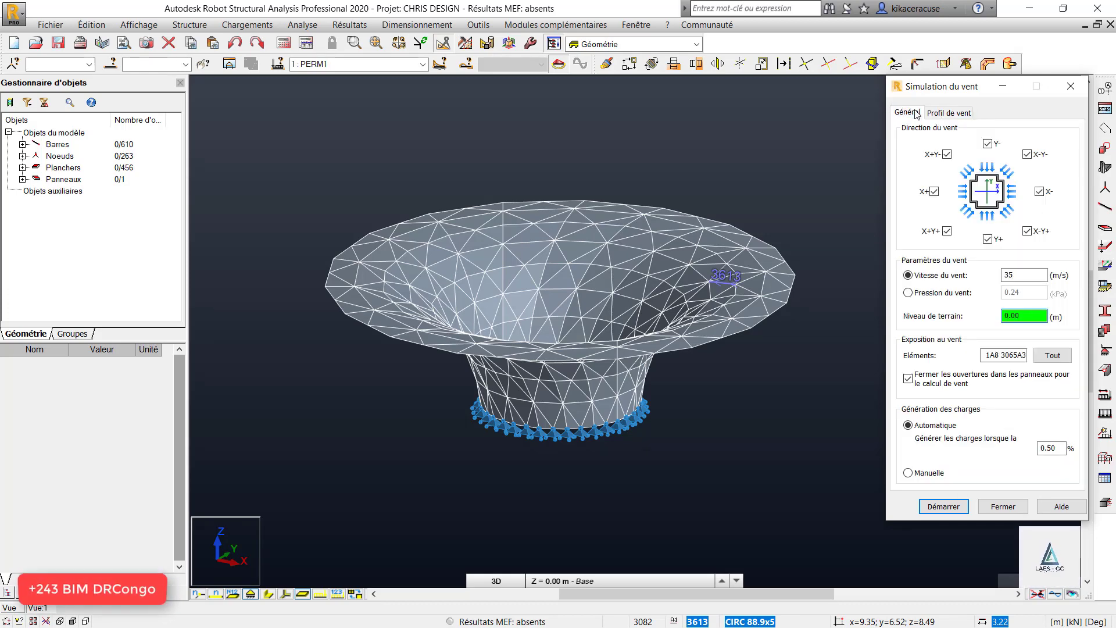
# Run the wind simulation with automatic load generation and accept the generated wind load cases.
pyautogui.click(968, 507)
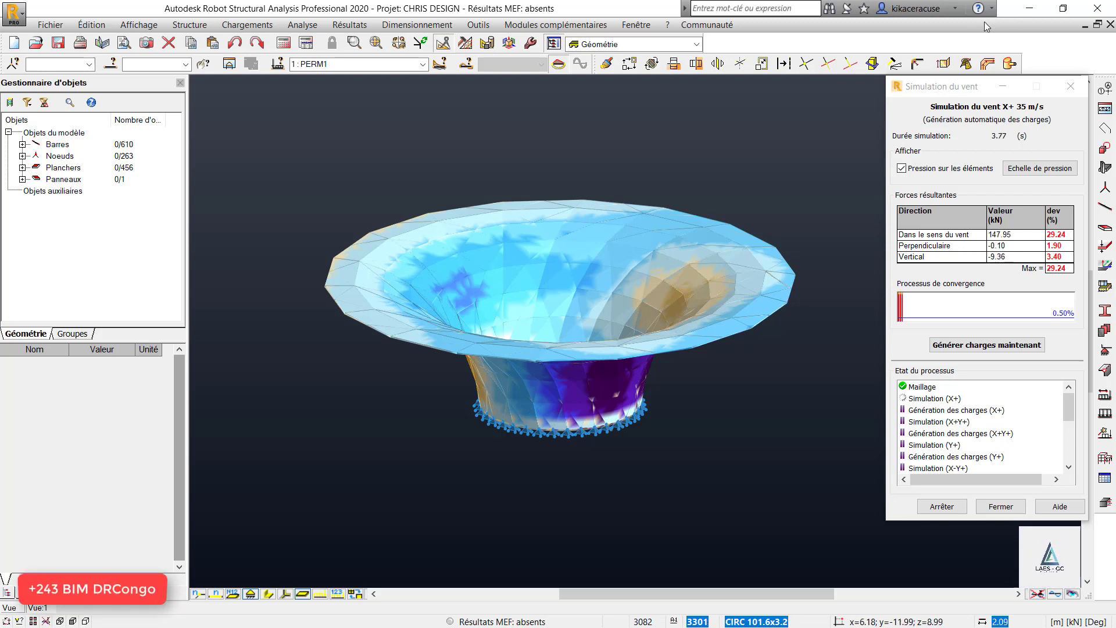
pyautogui.moveTo(951, 87); pyautogui.dragTo(976, 103)
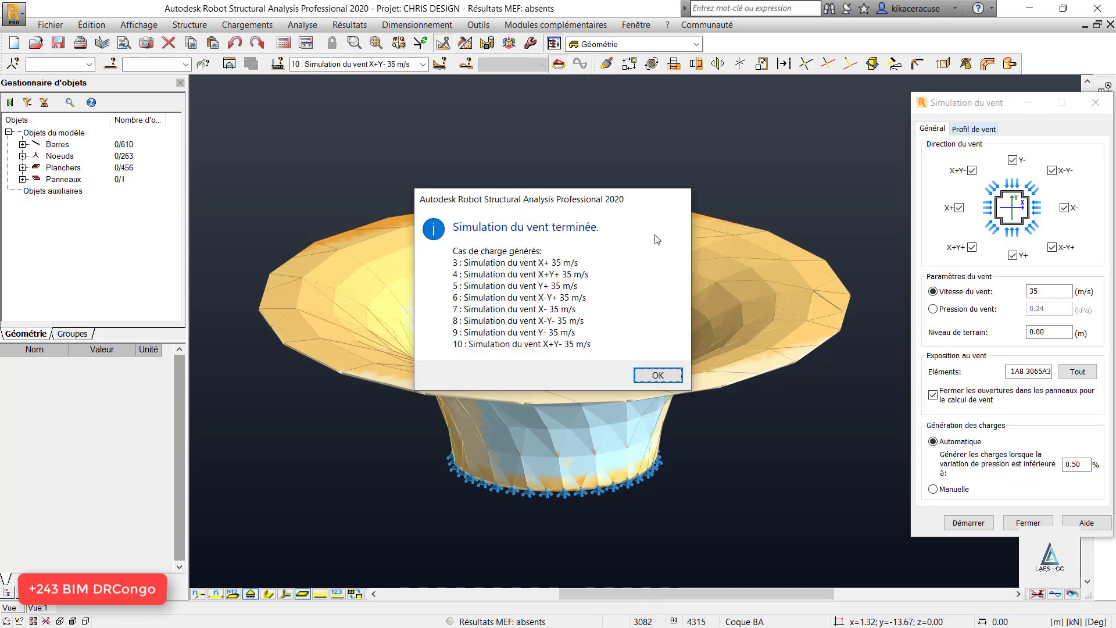
pyautogui.click(668, 375)
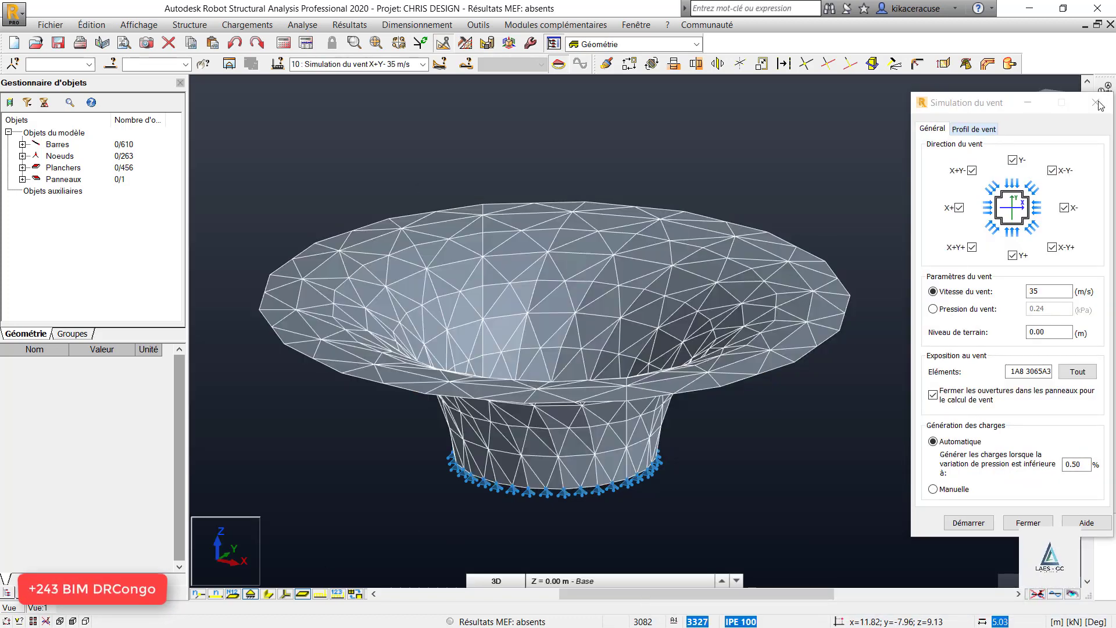
# Close the wind simulation and display case 3, Simulation du vent X+ 35 m/s, without load value labels.
pyautogui.click(1096, 102)
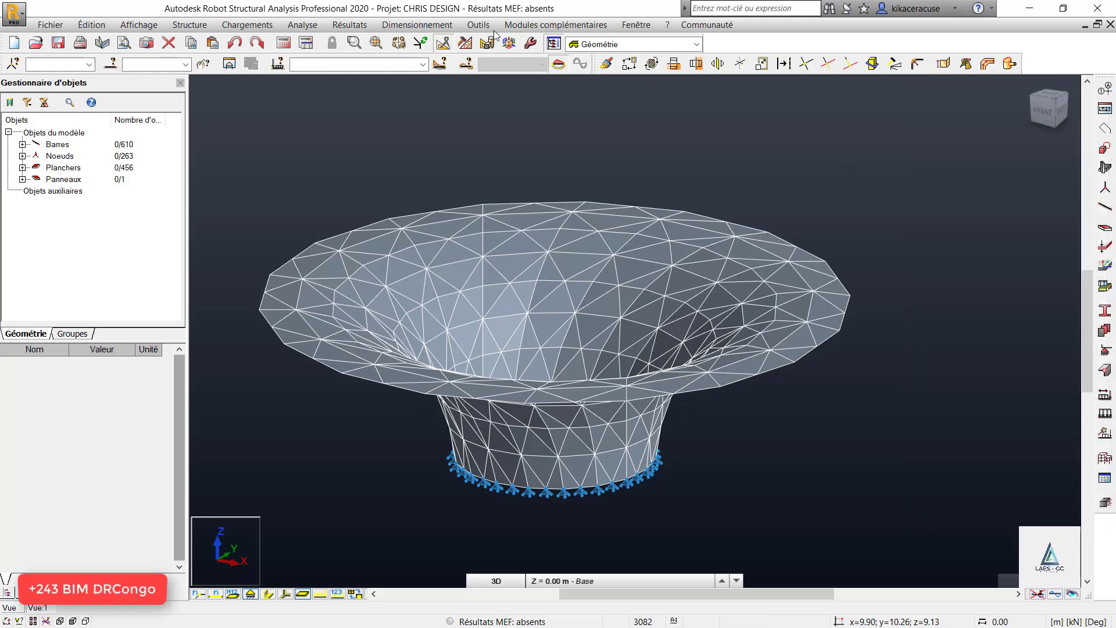
pyautogui.click(421, 65)
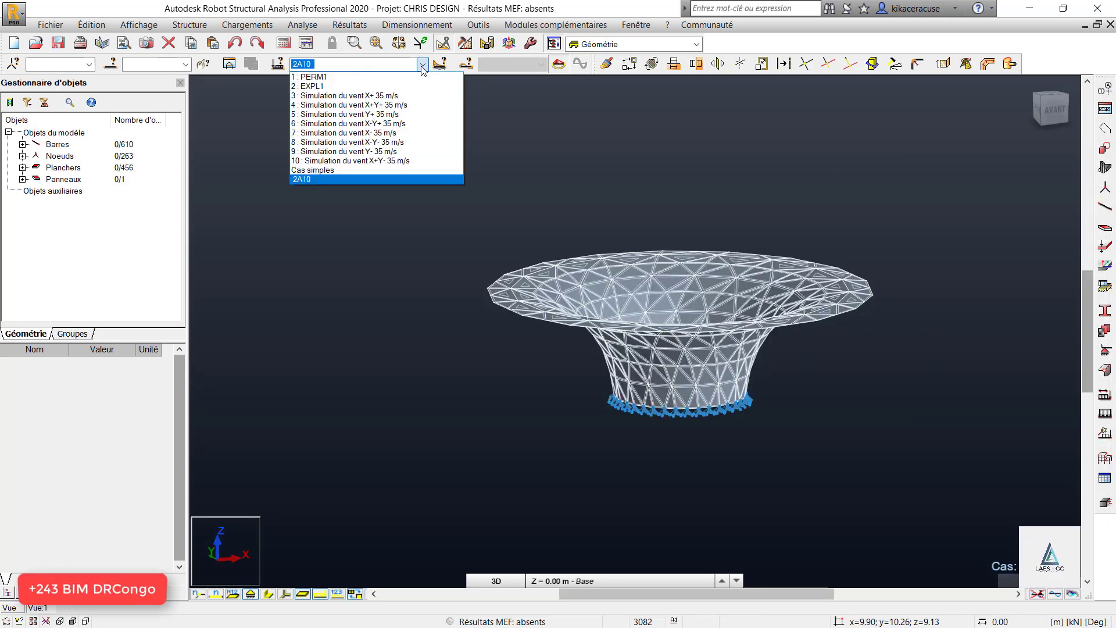
pyautogui.click(393, 97)
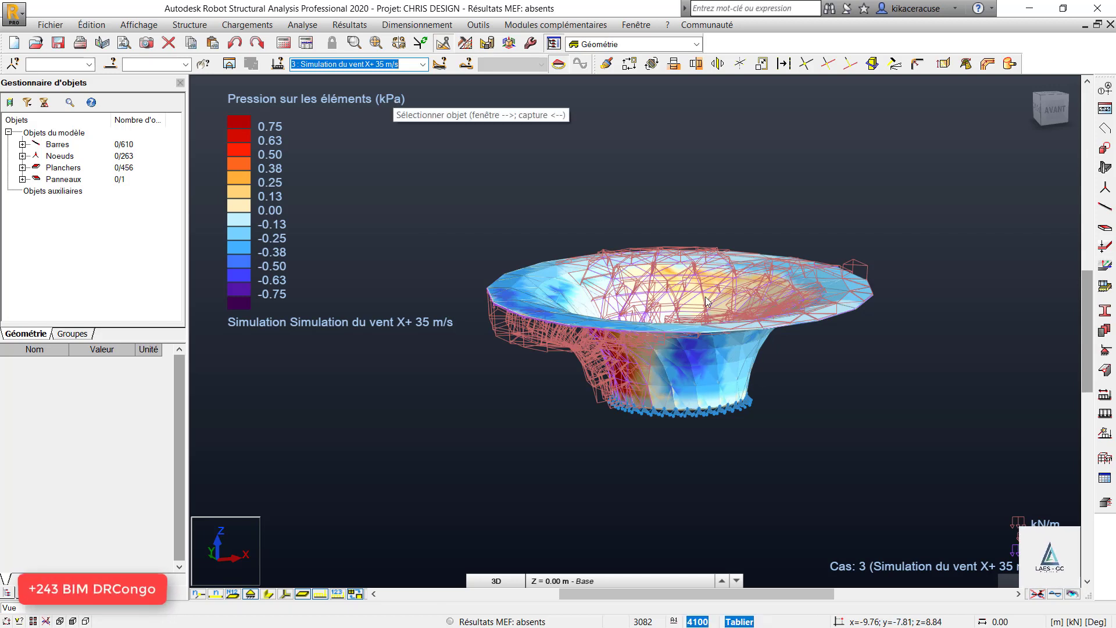
pyautogui.scroll(1, 608, 327)
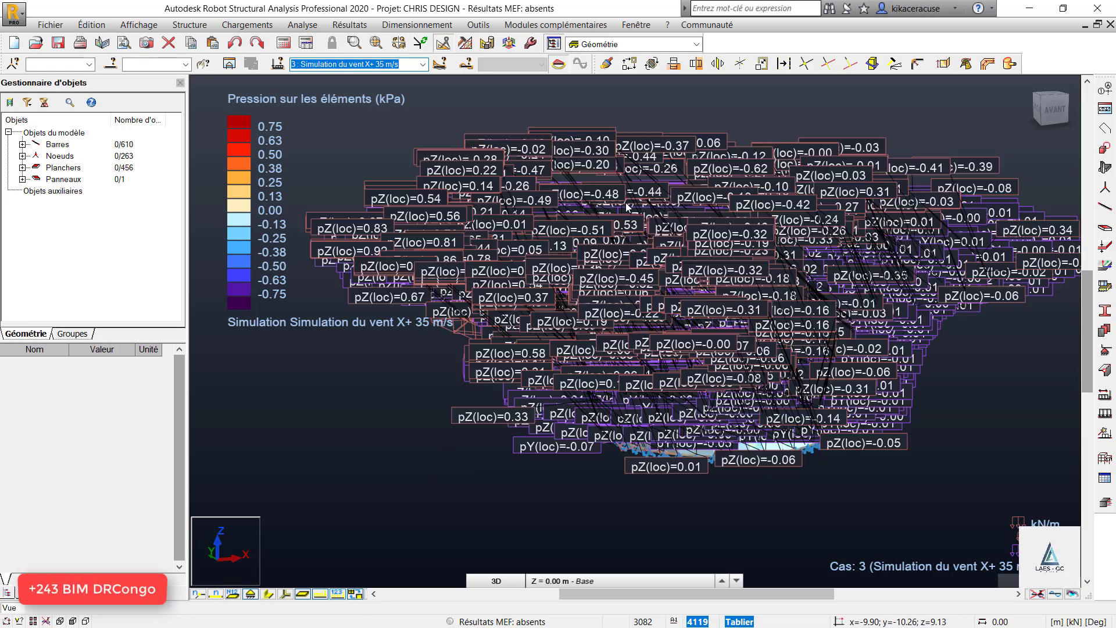
pyautogui.click(338, 594)
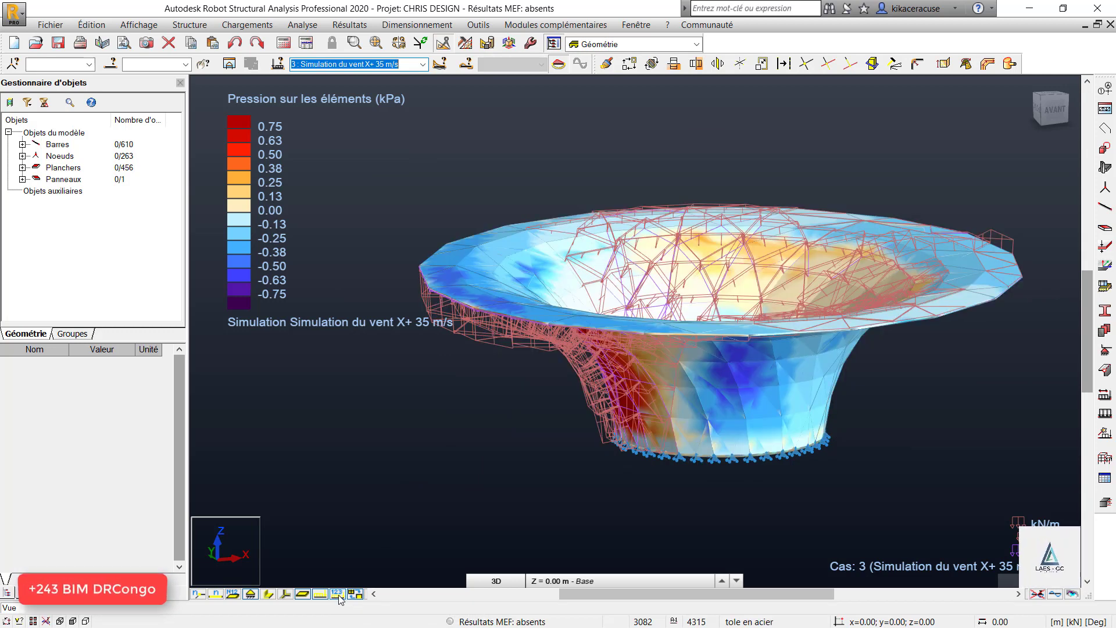
# Examine the X+ wind pressures on the funnel from several angles and display the bar section shapes.
pyautogui.rightClick(570, 188)
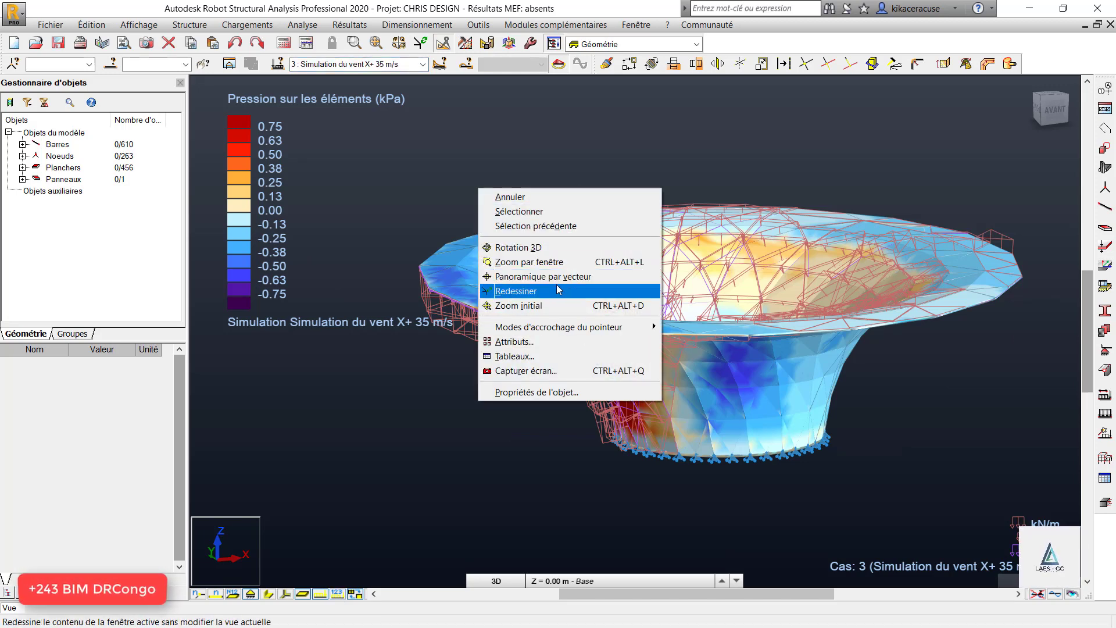
pyautogui.click(542, 248)
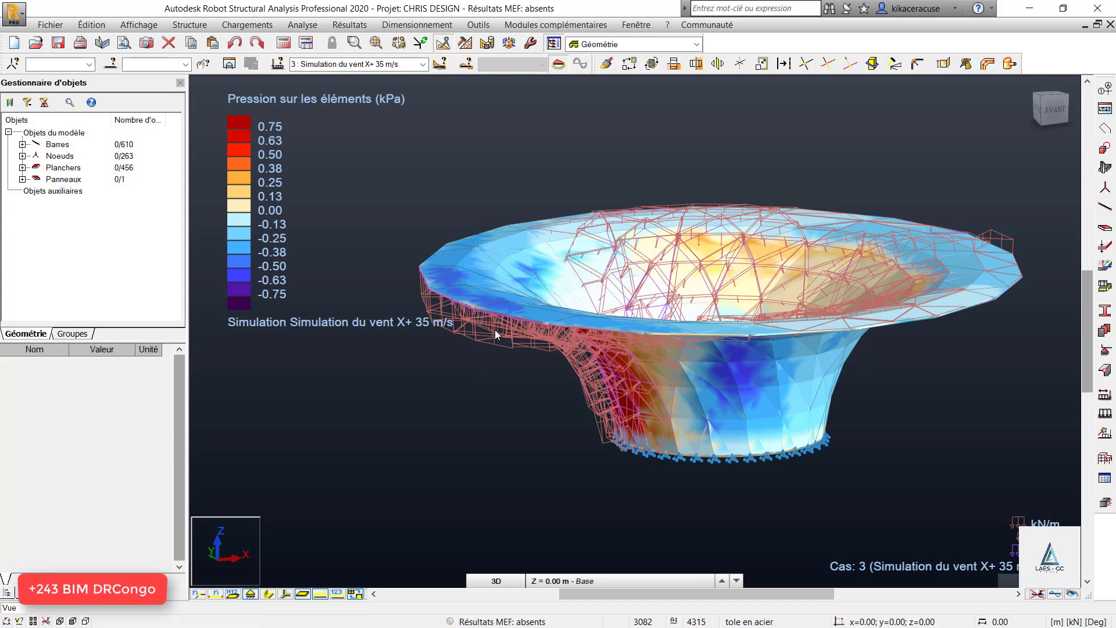
pyautogui.moveTo(495, 330); pyautogui.dragTo(801, 326)
pyautogui.moveTo(707, 319); pyautogui.dragTo(677, 349)
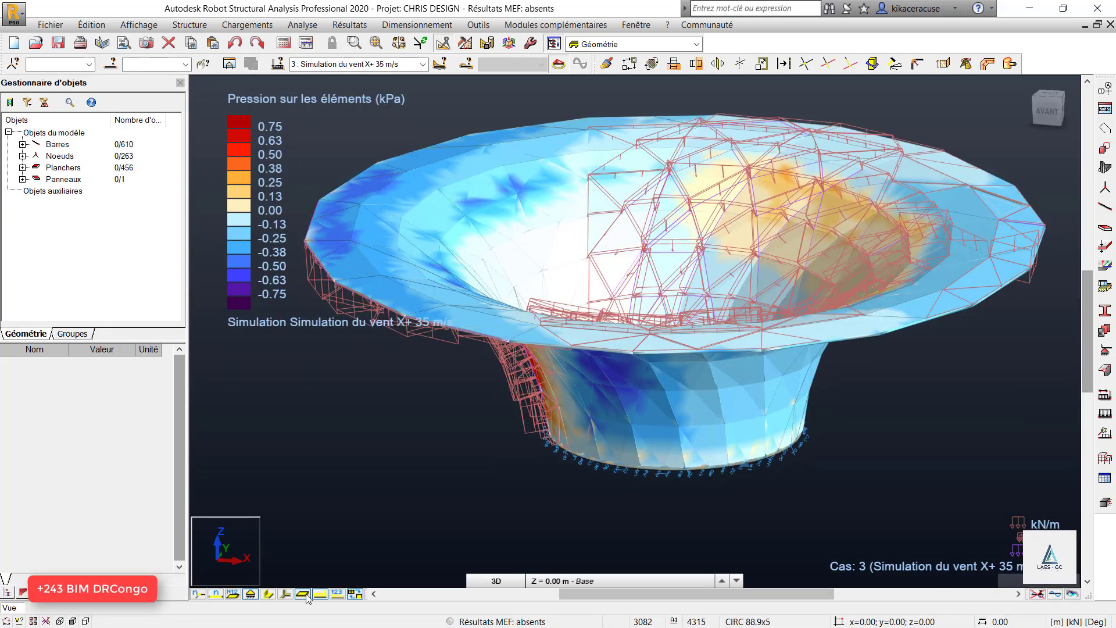
pyautogui.click(268, 594)
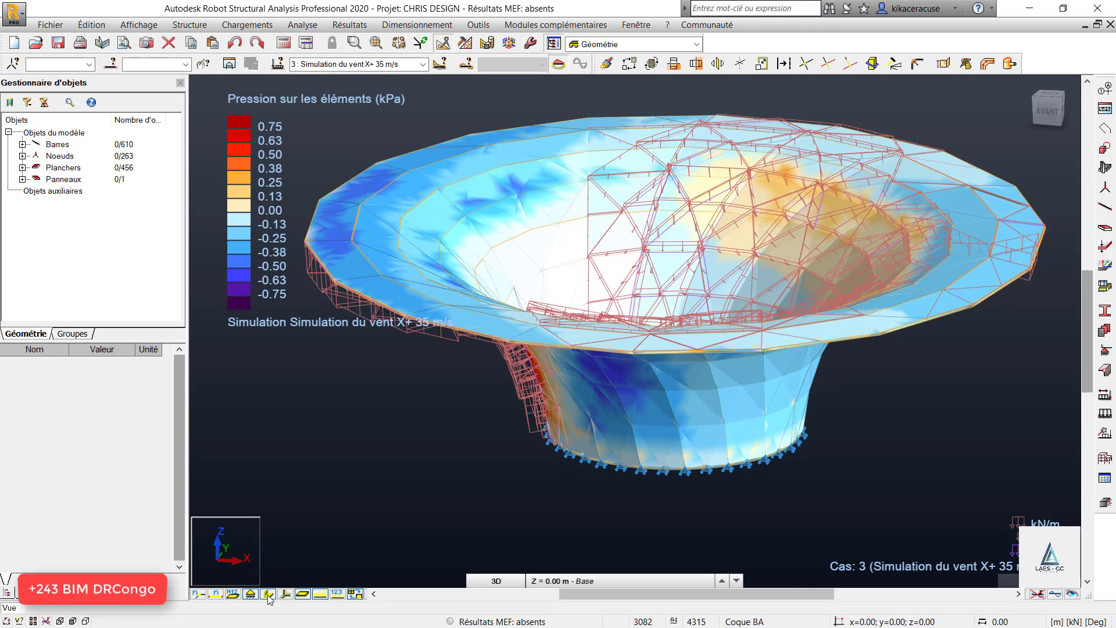
pyautogui.keyDown('shift'); pyautogui.moveTo(508, 308); pyautogui.dragTo(524, 310, button='middle'); pyautogui.keyUp('shift')
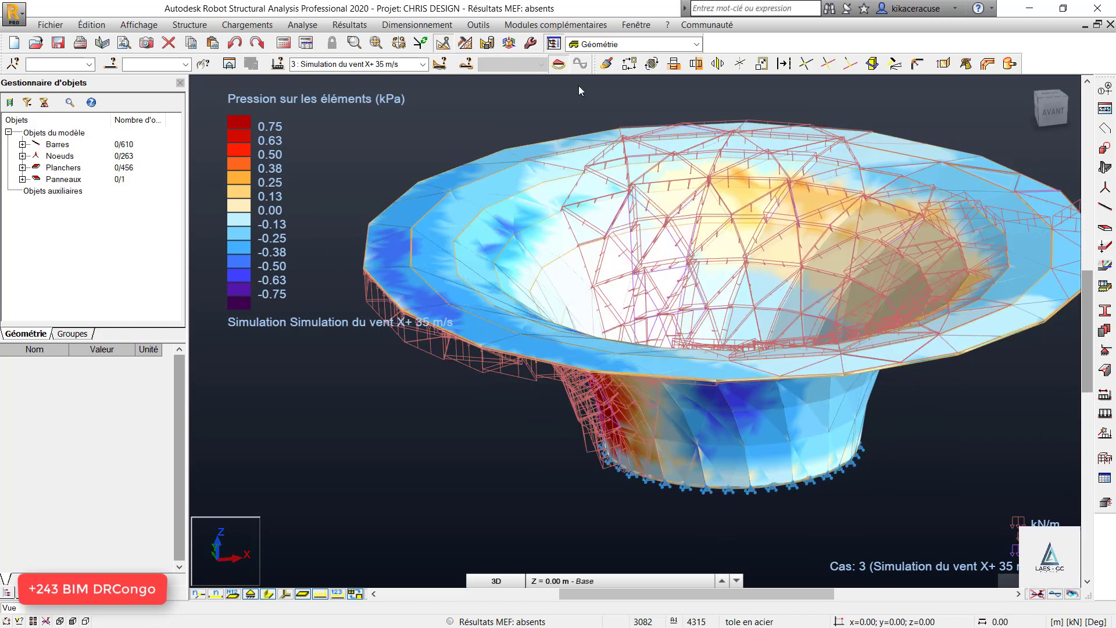
# Display wind case 4, Simulation du vent X+Y+ 35 m/s, and examine its pressures inside and outside the funnel.
pyautogui.click(412, 66)
pyautogui.click(371, 112)
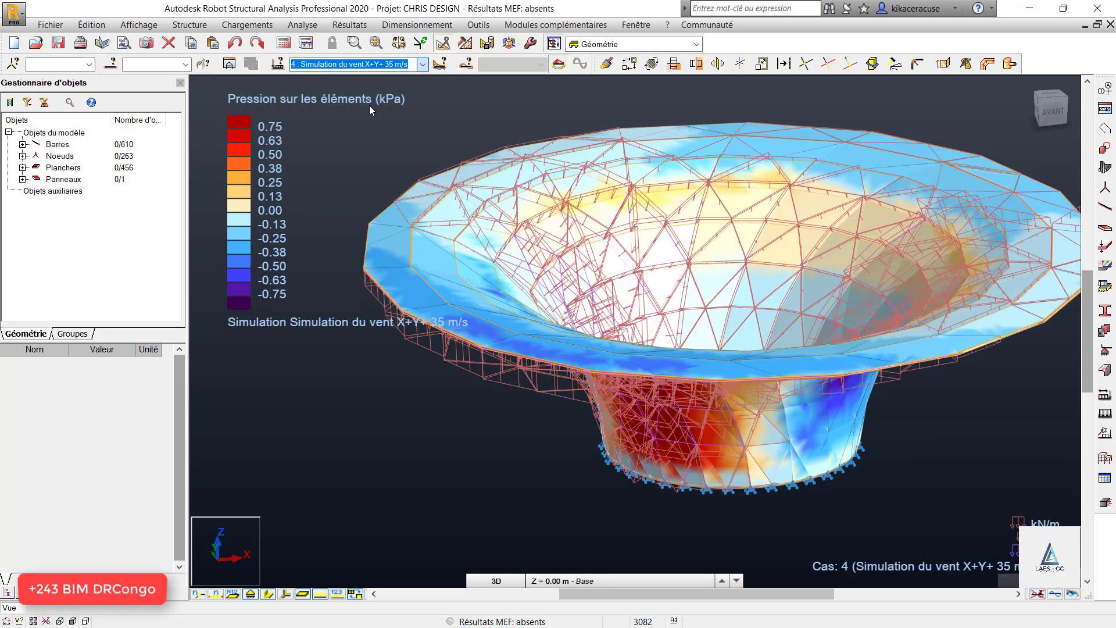
pyautogui.scroll(-2, 478, 214)
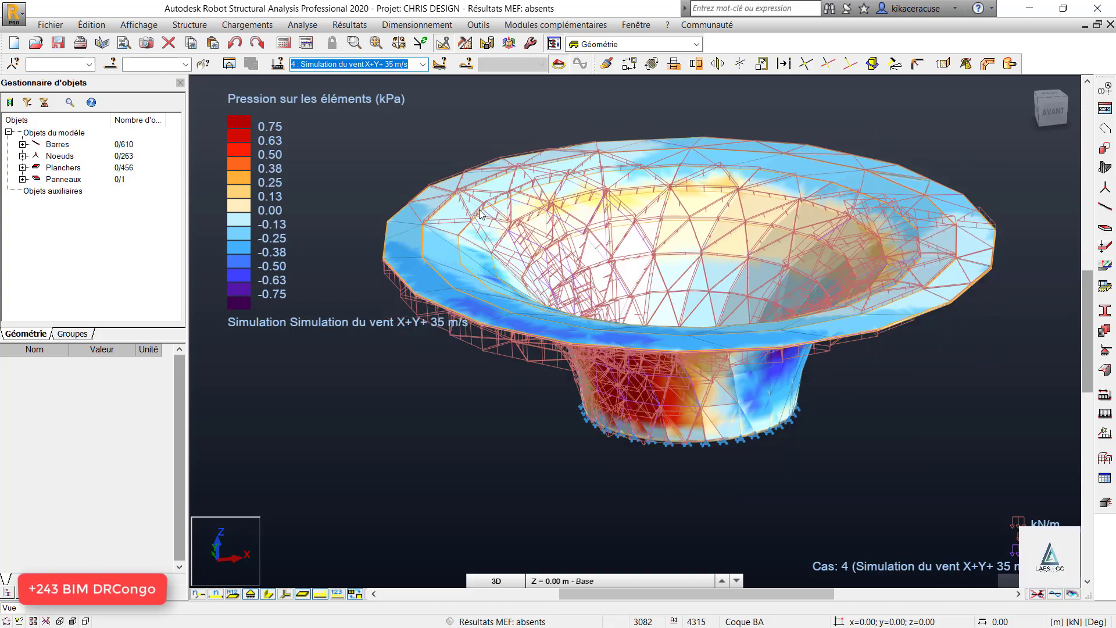
pyautogui.keyDown('shift'); pyautogui.moveTo(724, 291); pyautogui.dragTo(708, 308, button='middle'); pyautogui.keyUp('shift')
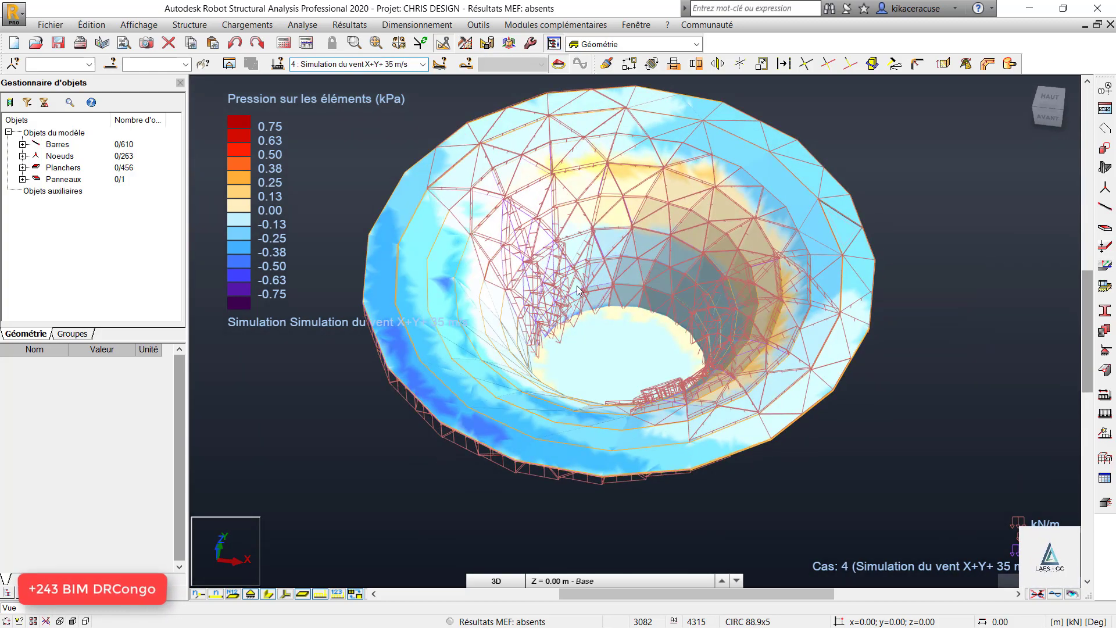
pyautogui.keyDown('shift'); pyautogui.moveTo(596, 286); pyautogui.dragTo(518, 299, button='middle'); pyautogui.keyUp('shift')
# Examine the pressures of wind case 8, Simulation du vent X-Y- 35 m/s, and return the display to case 1, PERM1.
pyautogui.click(421, 65)
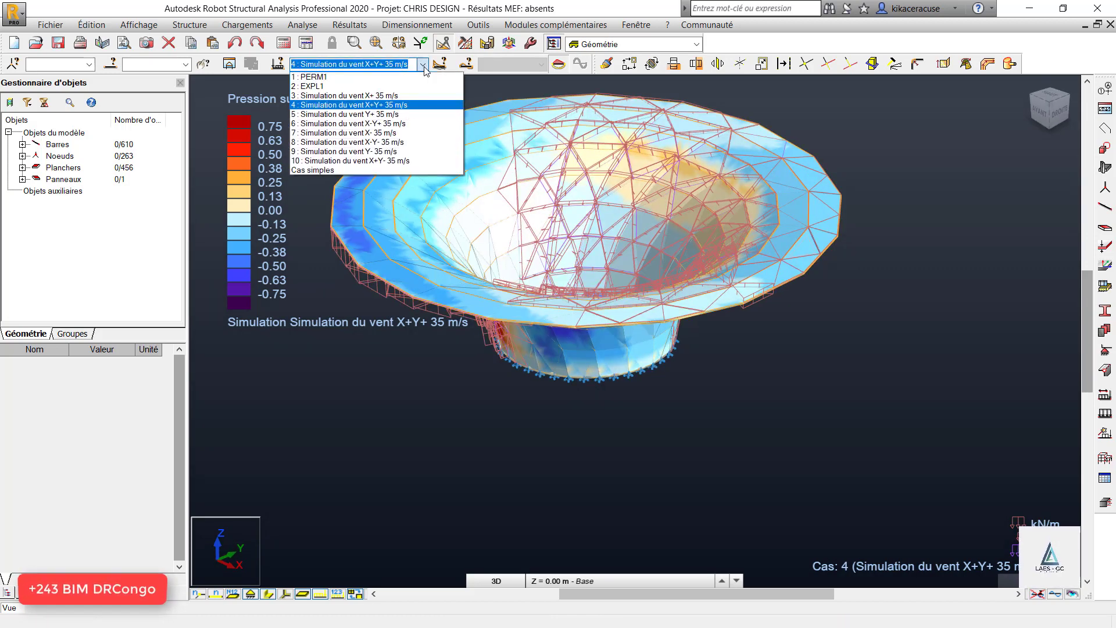
pyautogui.click(358, 144)
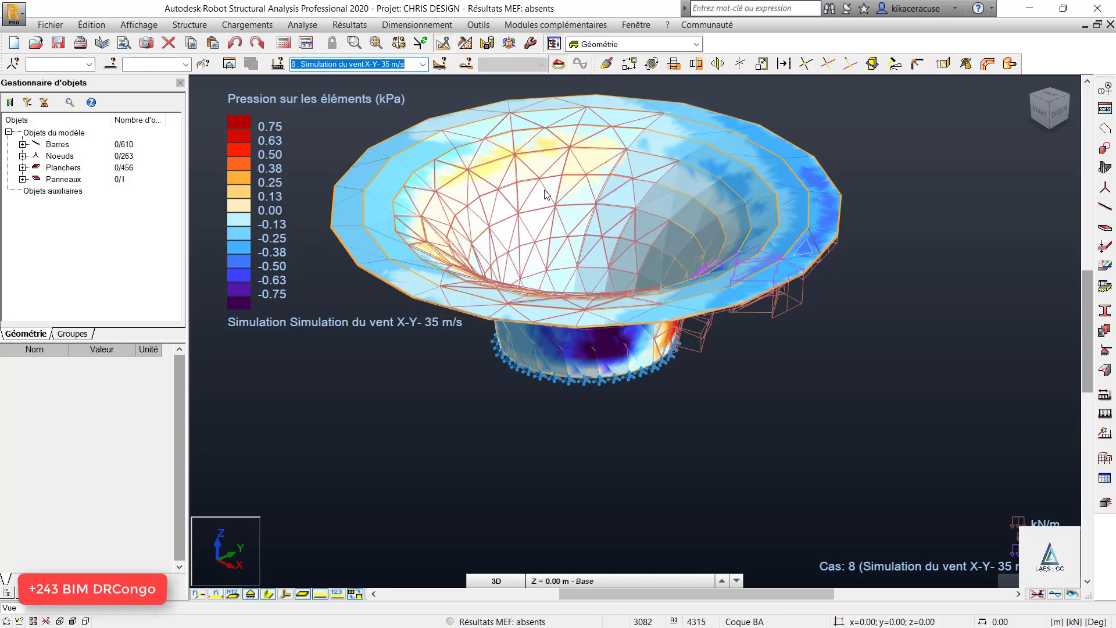
pyautogui.keyDown('shift'); pyautogui.moveTo(583, 215); pyautogui.dragTo(699, 211, button='middle'); pyautogui.keyUp('shift')
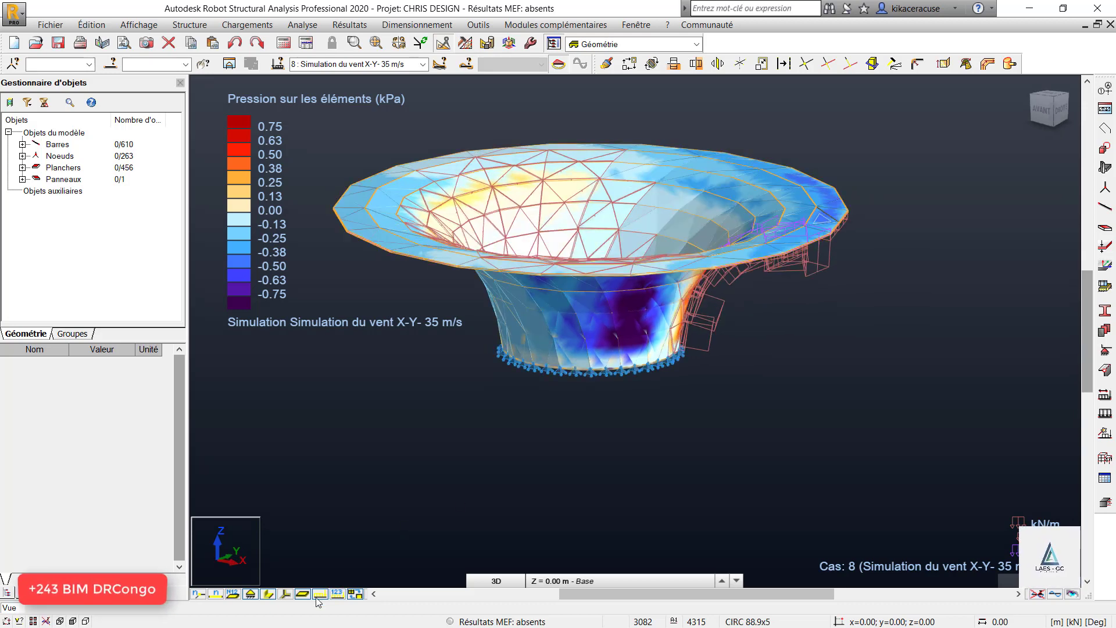
pyautogui.click(423, 64)
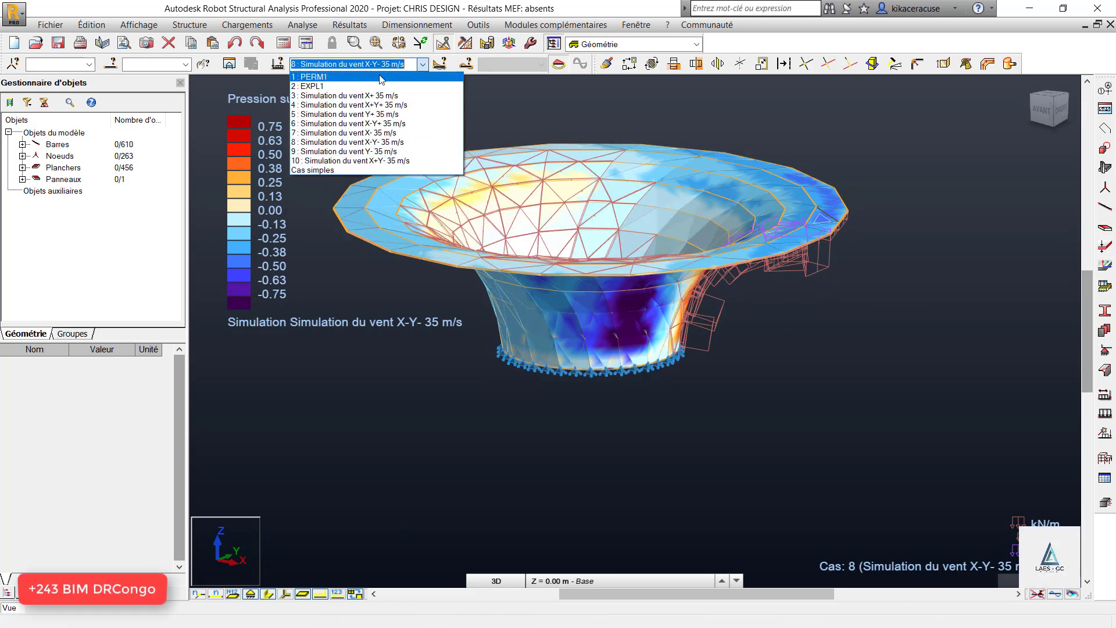
pyautogui.click(382, 78)
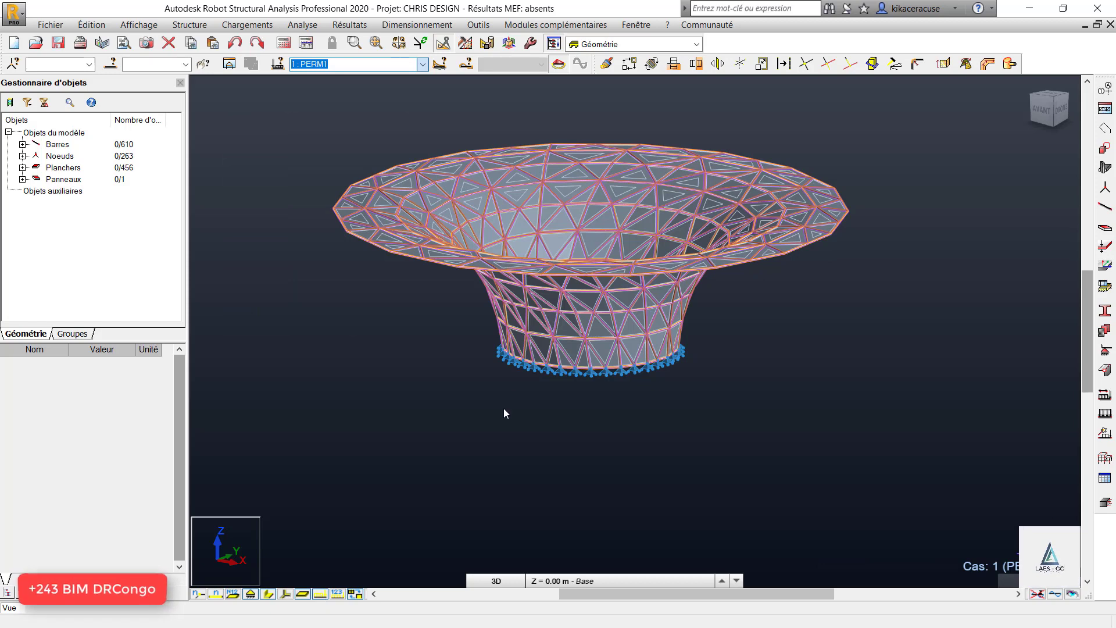
pyautogui.scroll(1, 615, 149)
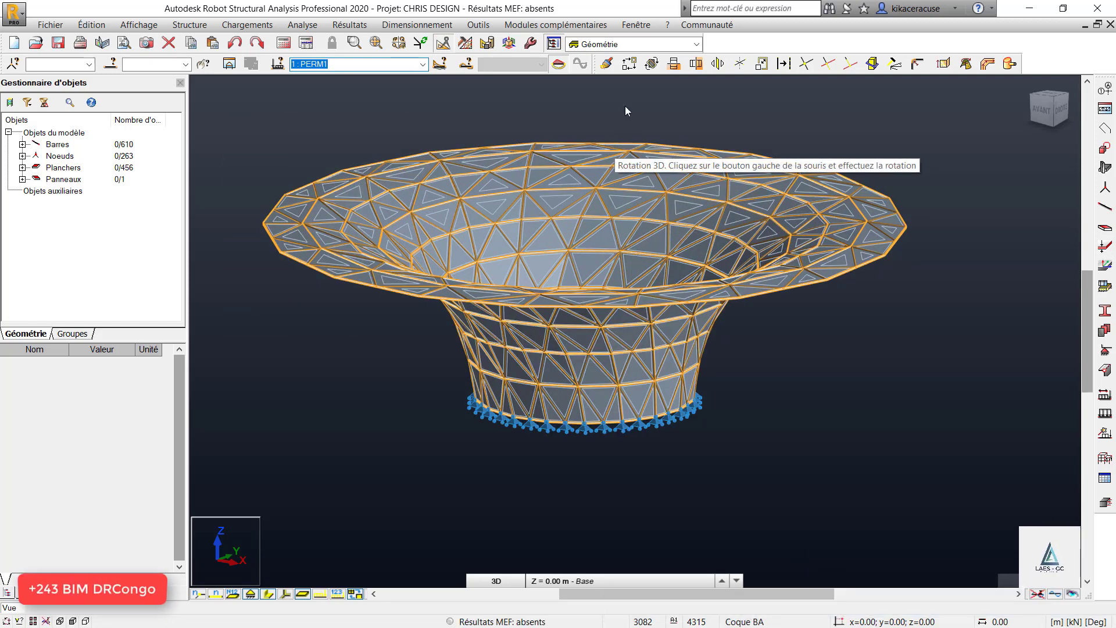
# Verify the structure and highlight the overlapping panels (Panneaux superposés) in the model.
pyautogui.click(351, 26)
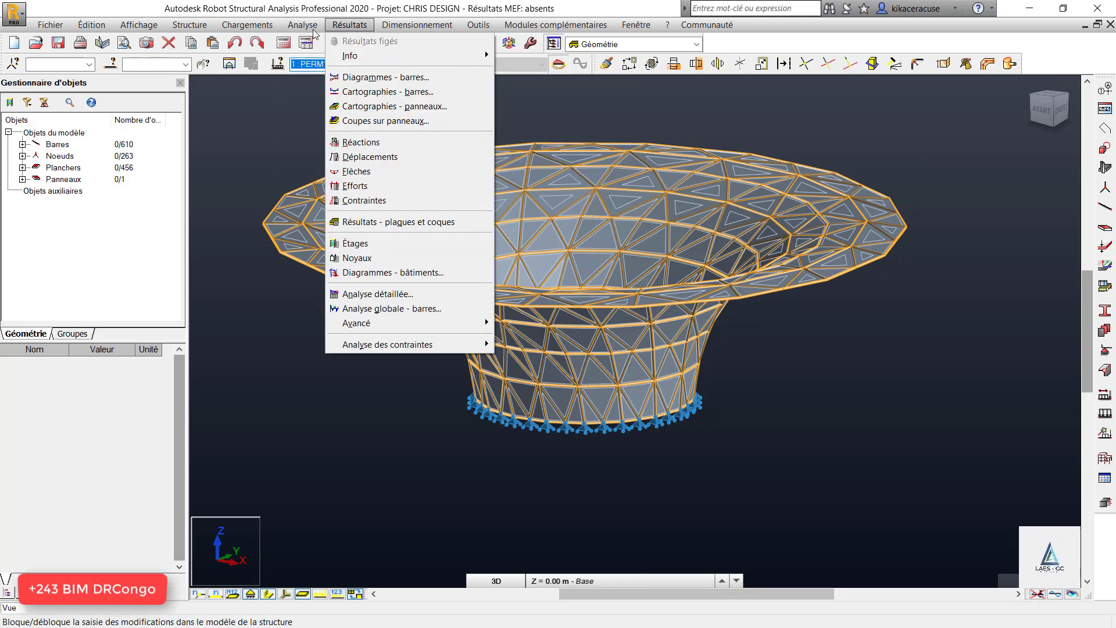
pyautogui.click(348, 156)
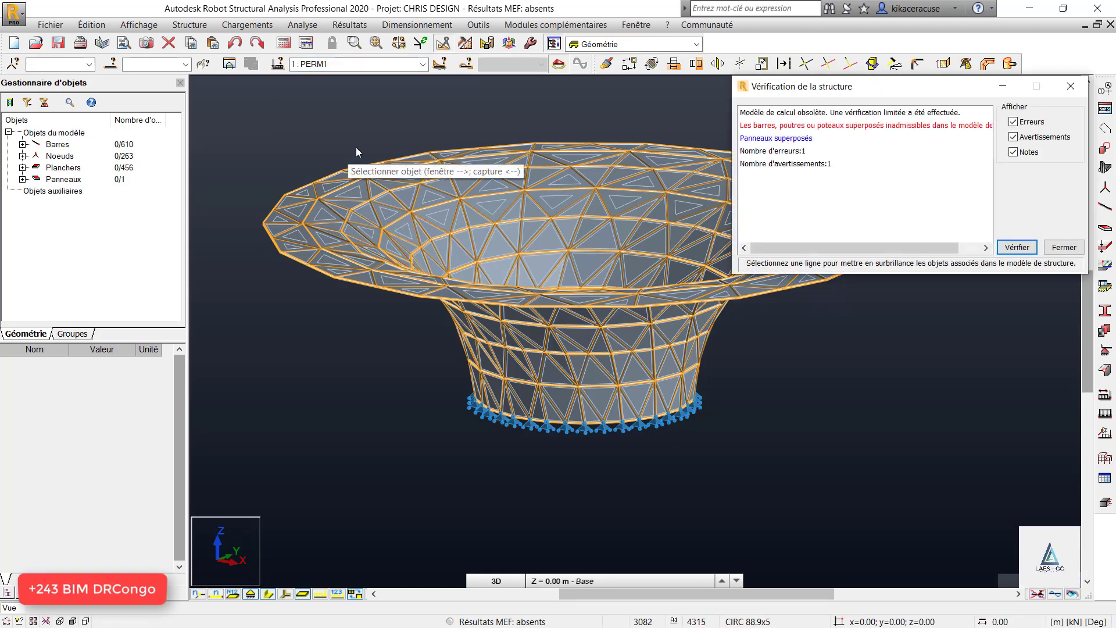
pyautogui.click(795, 139)
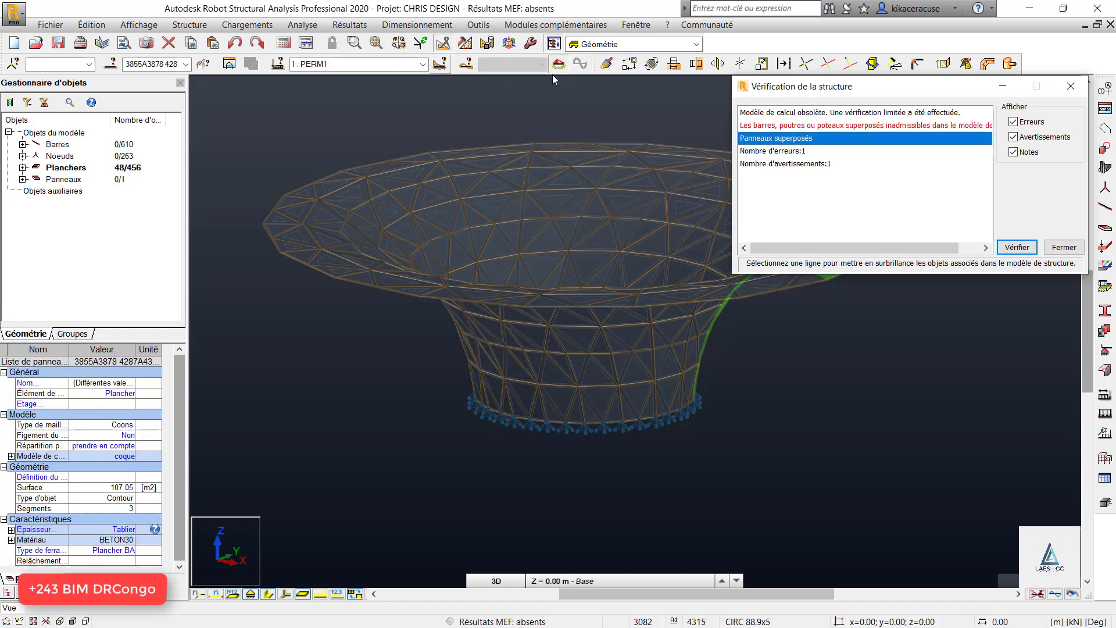
# Try to remove the highlighted overlapping floor panels by isolating and deleting them, and inspect the full funnel.
pyautogui.click(232, 65)
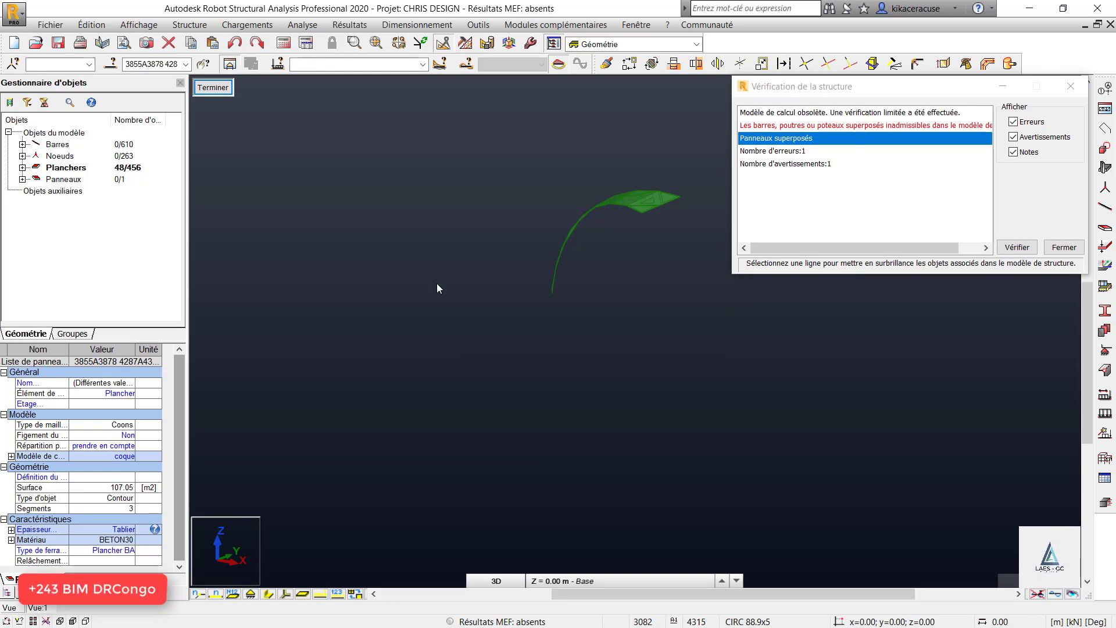
pyautogui.press('Delete')
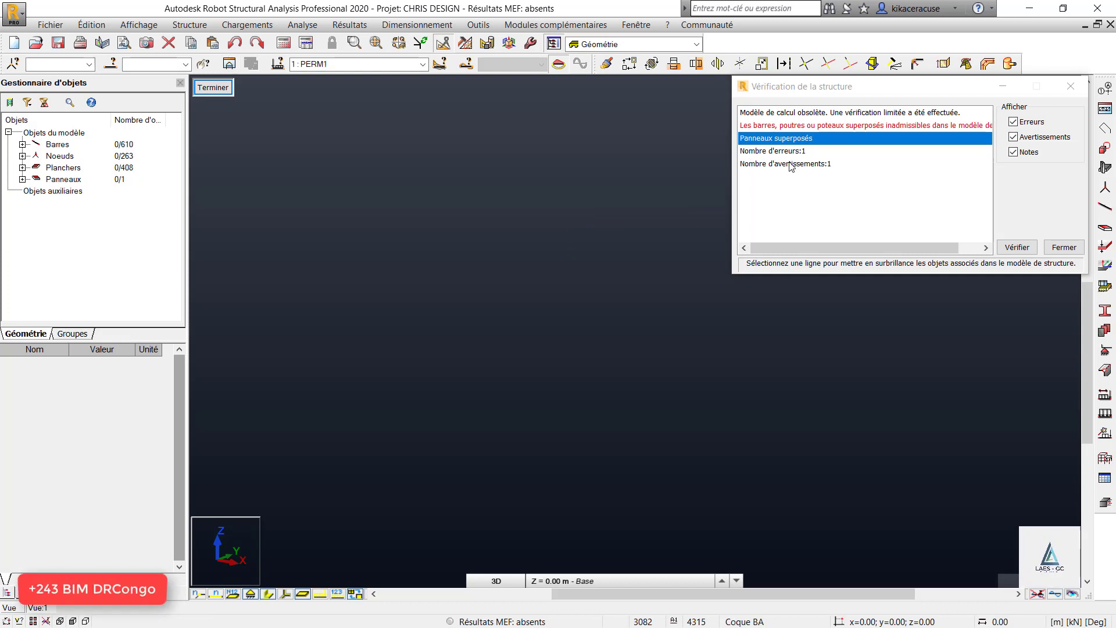
pyautogui.click(1071, 86)
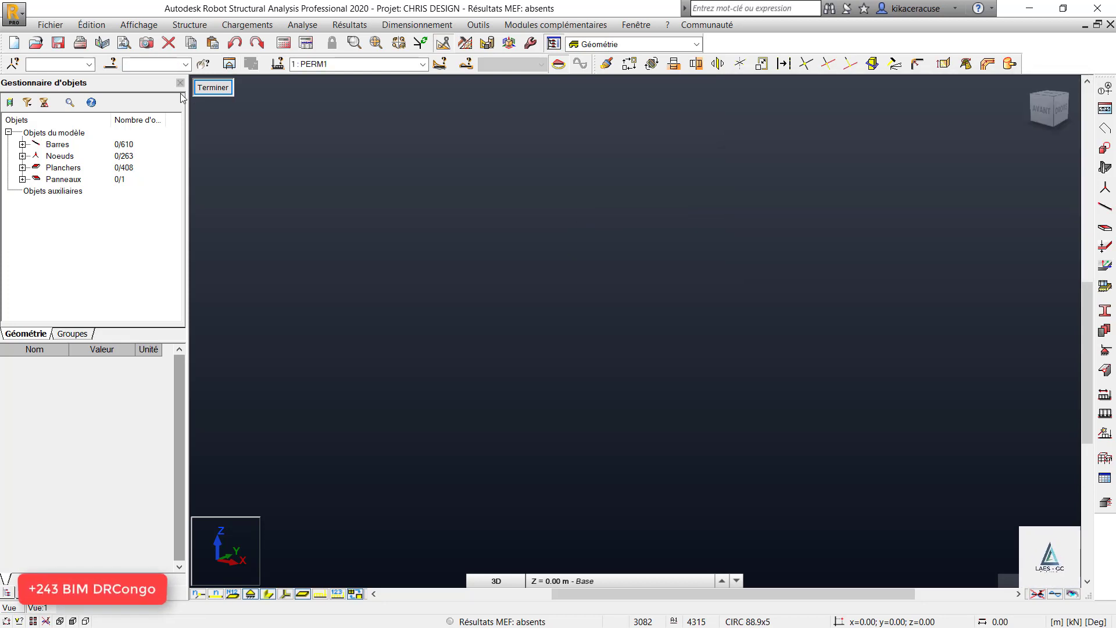
pyautogui.click(212, 88)
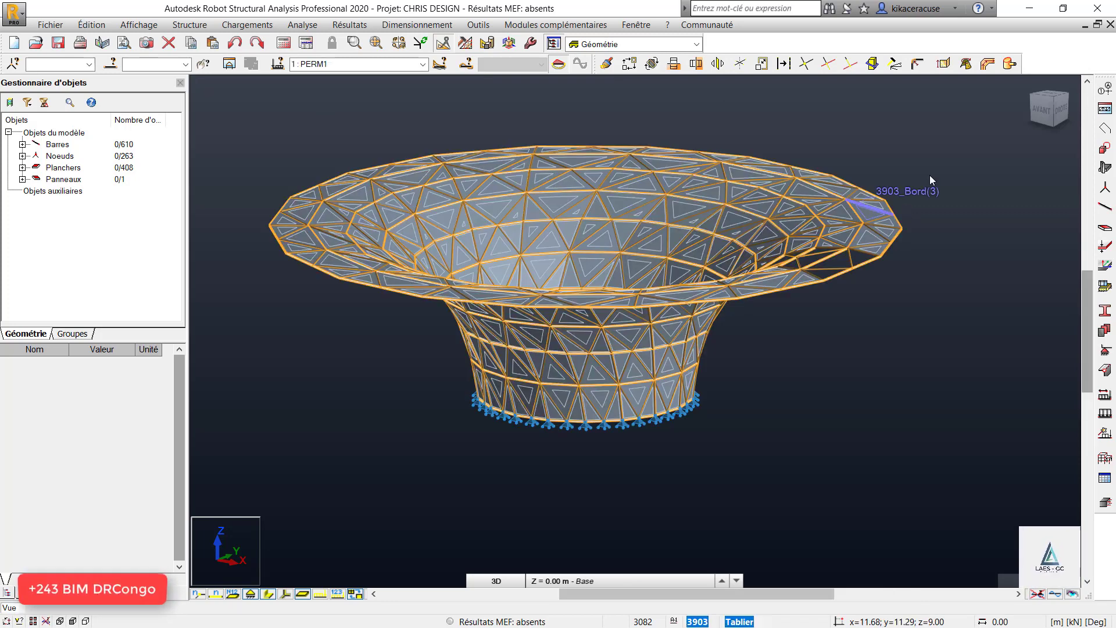
pyautogui.rightClick(838, 179)
pyautogui.click(864, 239)
pyautogui.moveTo(864, 250); pyautogui.dragTo(870, 280)
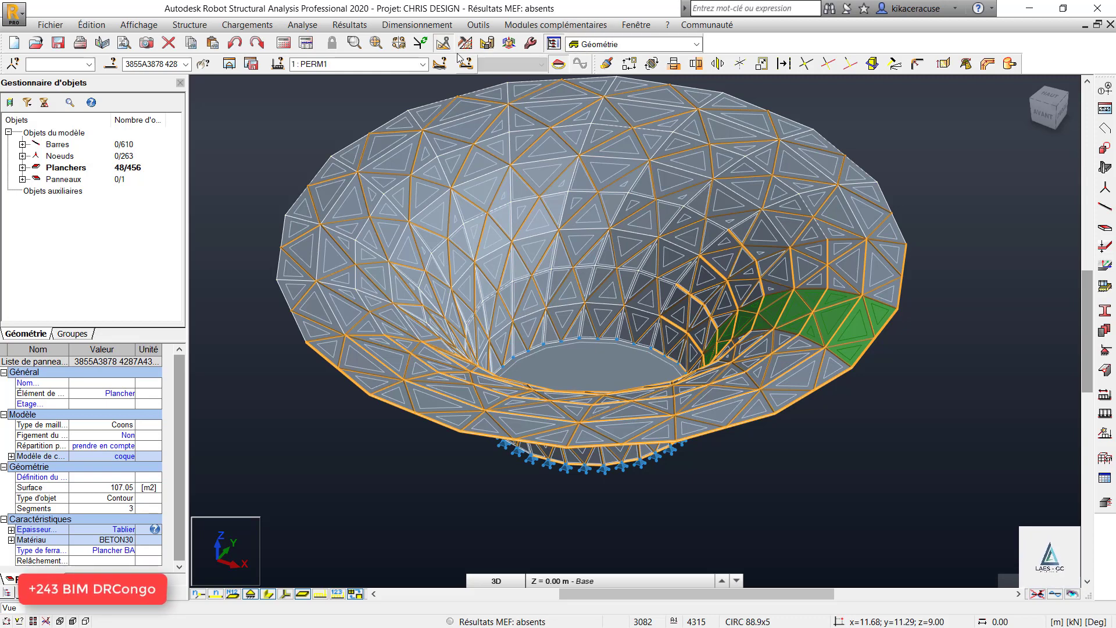
# Run the structural calculation and continue the analysis despite the detected verification errors.
pyautogui.click(285, 43)
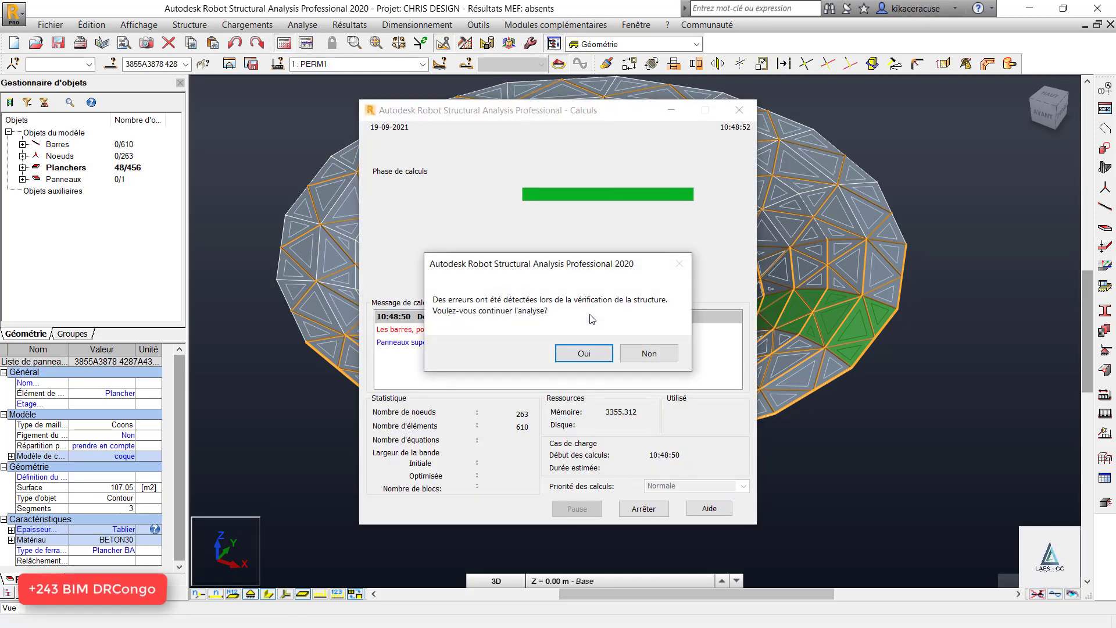
pyautogui.click(580, 355)
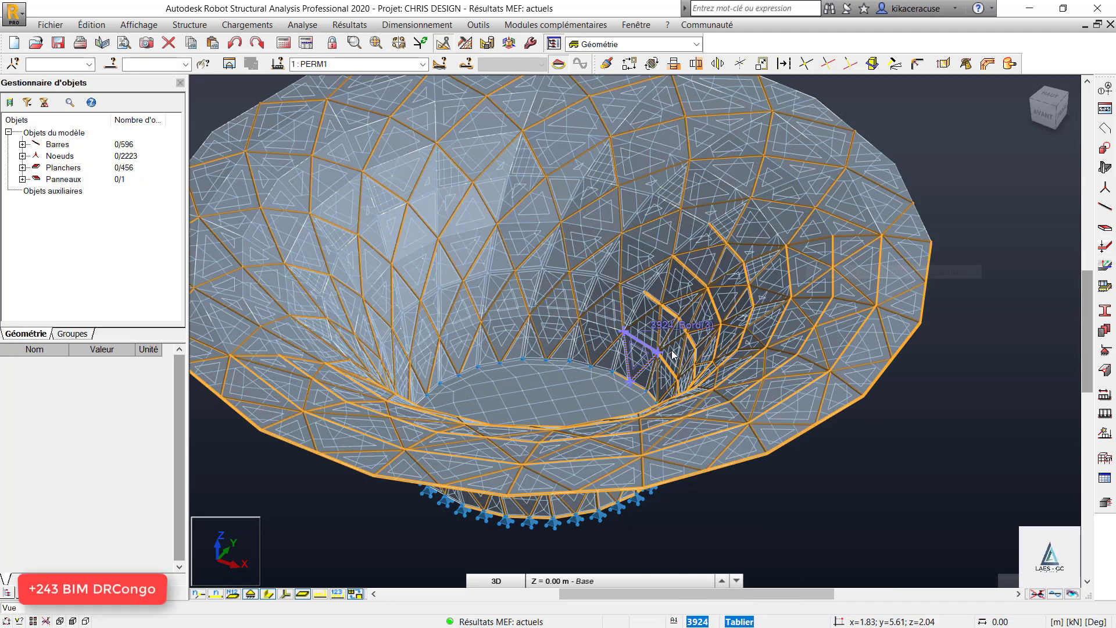
pyautogui.scroll(-3, 668, 349)
pyautogui.scroll(1, 644, 237)
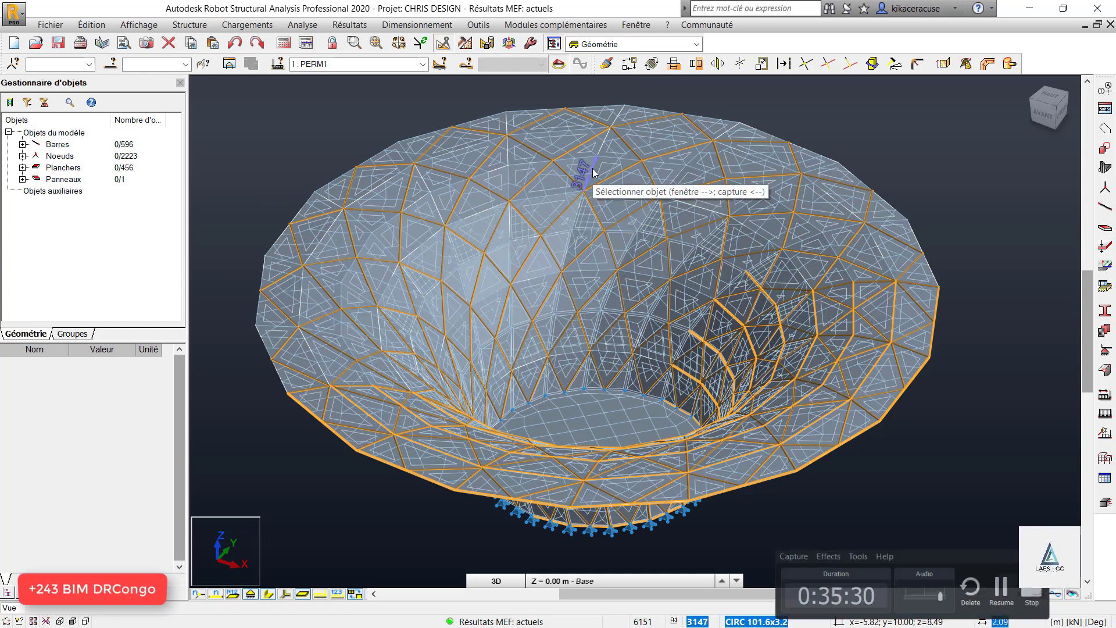
# Display the panel map of xx moments (Moments - M) for load case 2, EXPL1, on the whole funnel.
pyautogui.scroll(1, 569, 238)
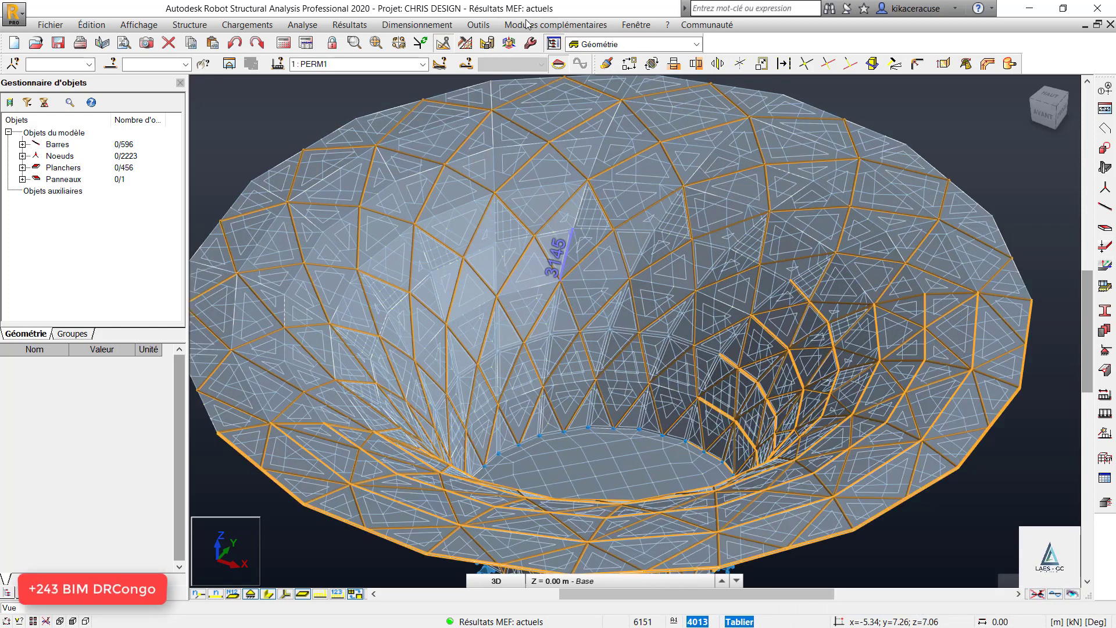
pyautogui.click(436, 27)
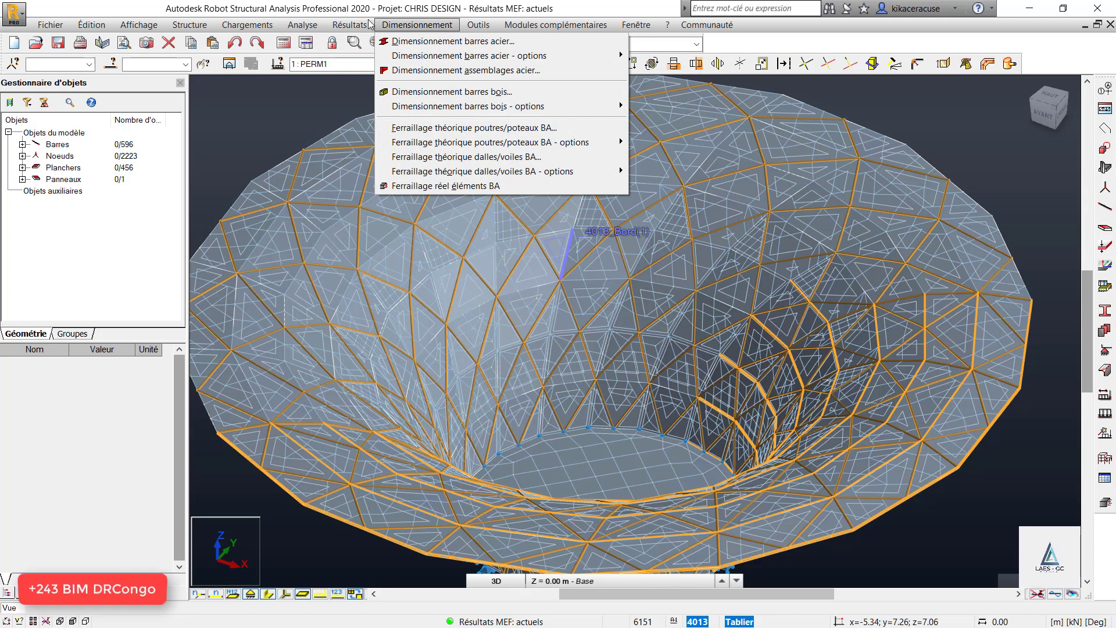
pyautogui.moveTo(349, 24)
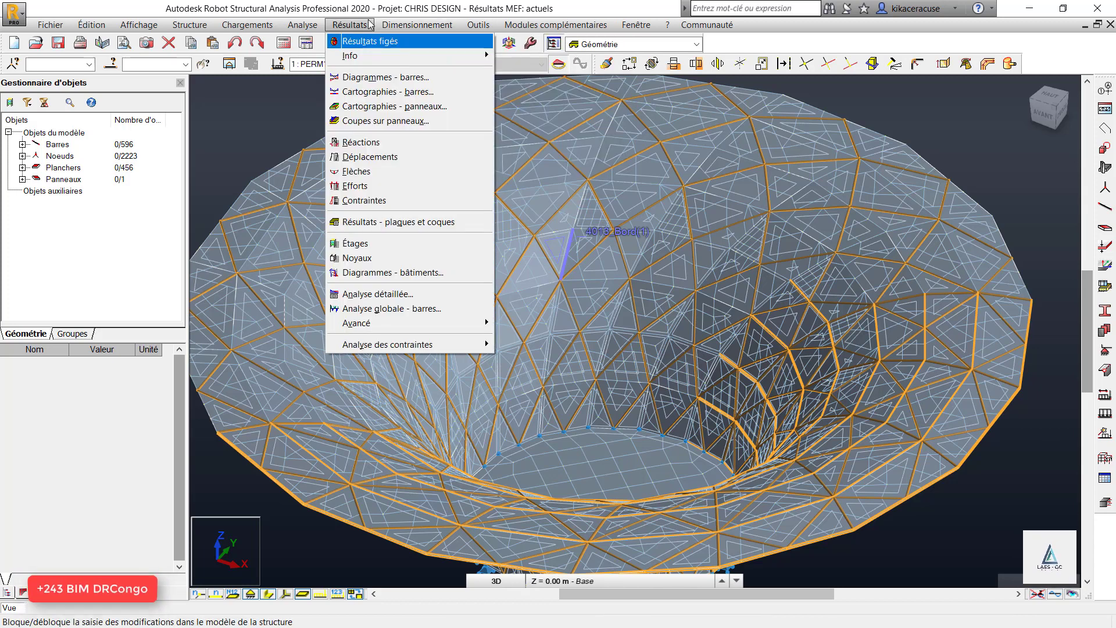
pyautogui.click(437, 106)
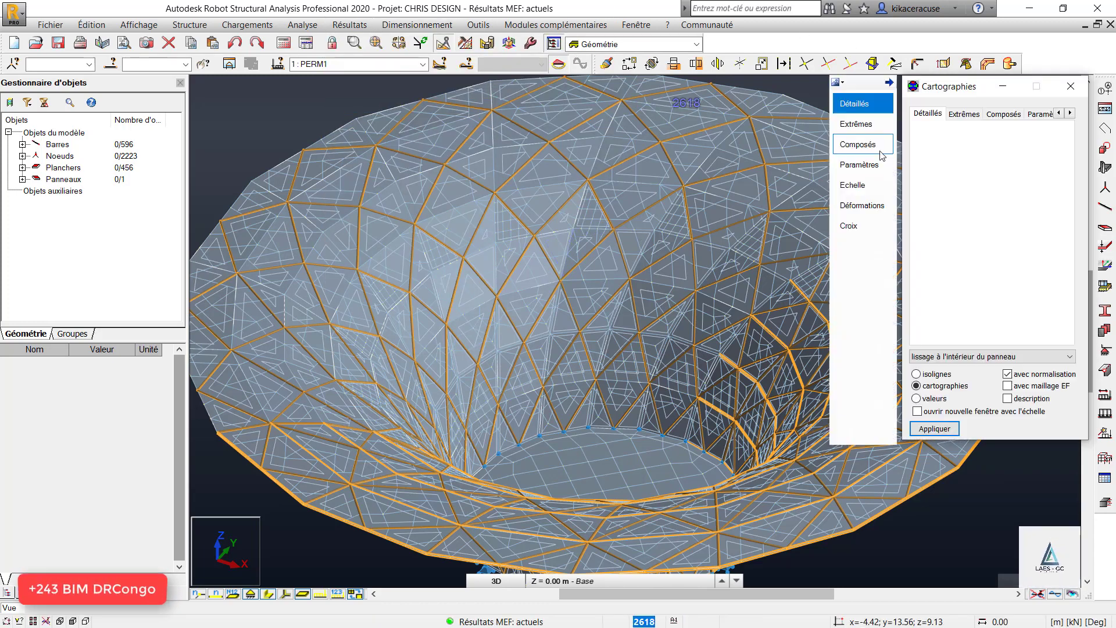
pyautogui.click(423, 64)
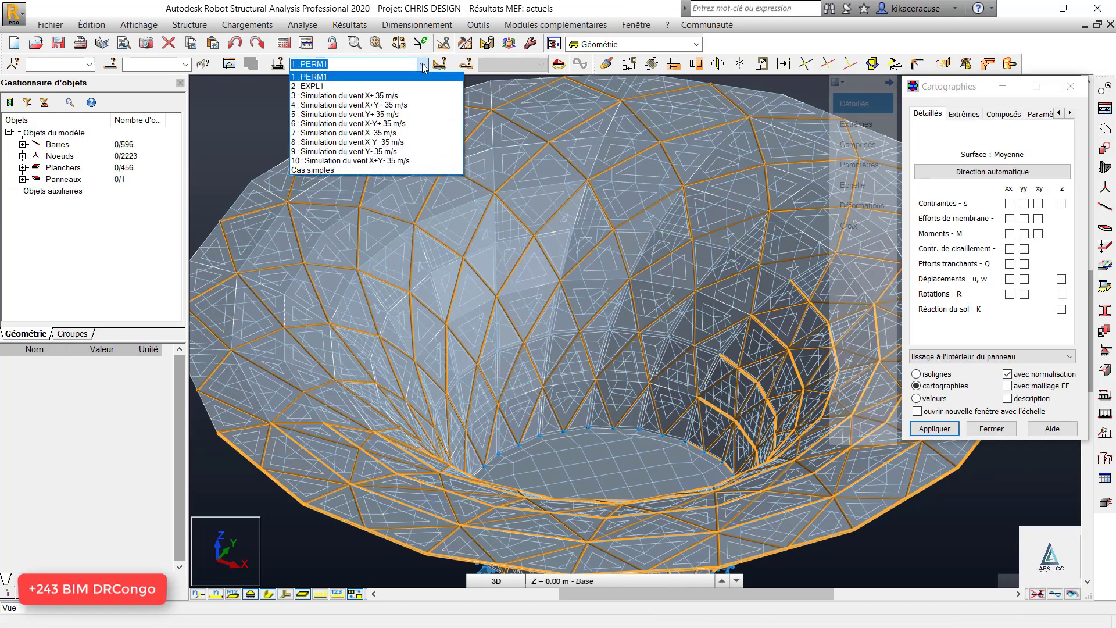
pyautogui.click(336, 86)
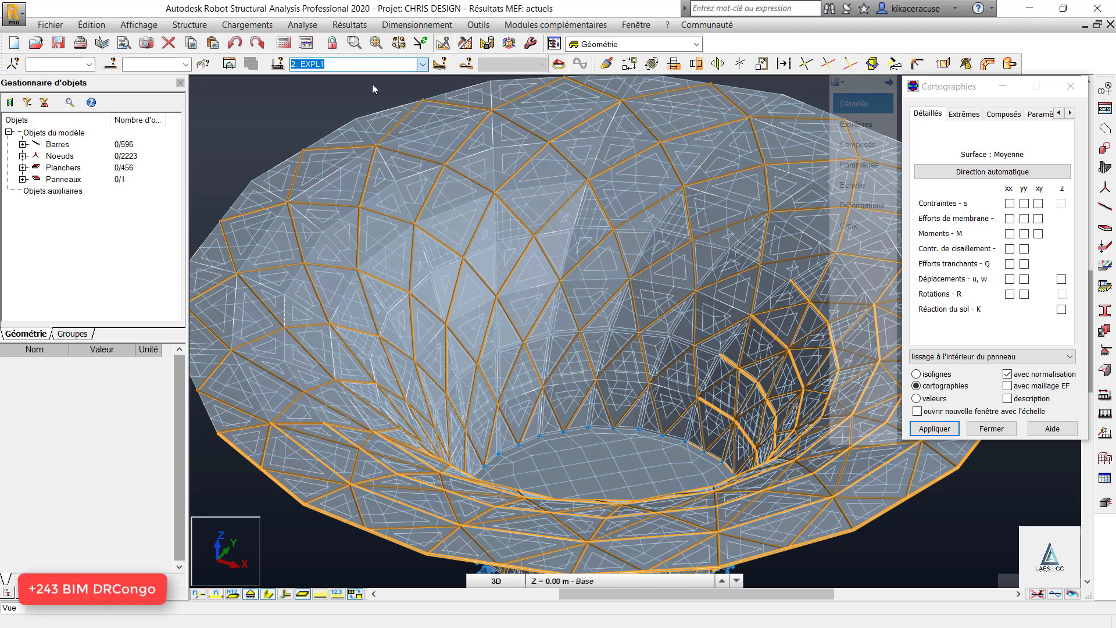
pyautogui.click(1010, 233)
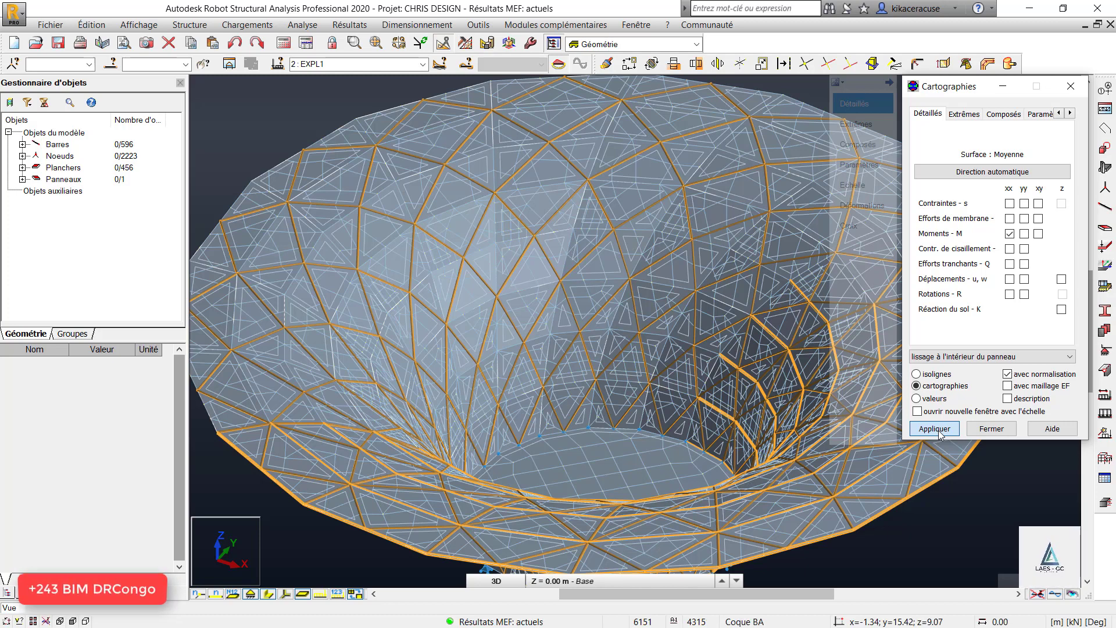
pyautogui.click(935, 429)
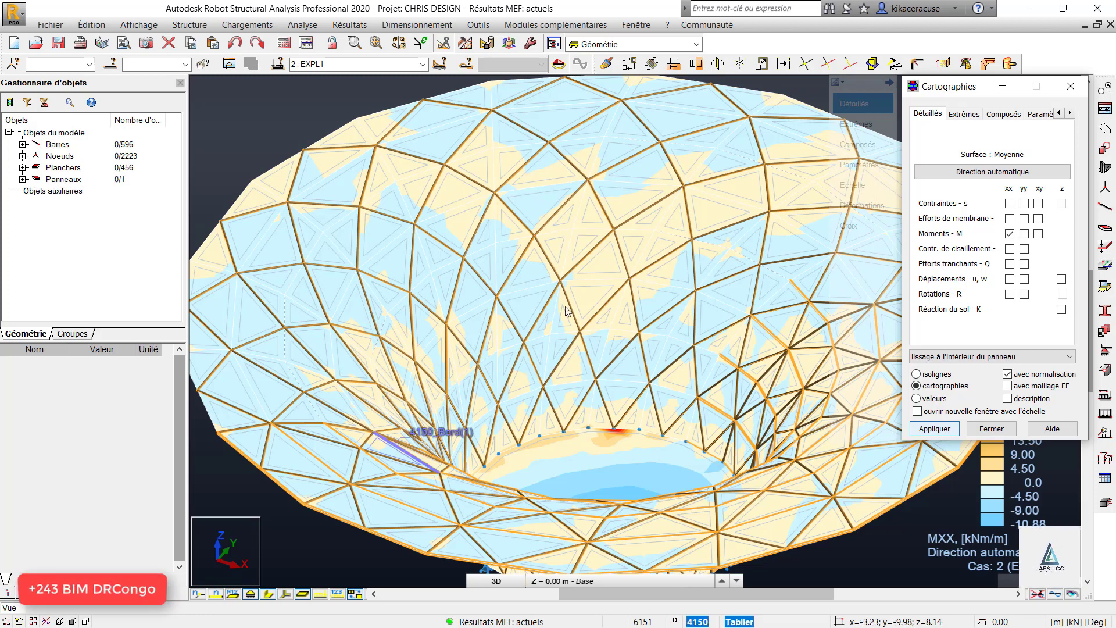
pyautogui.scroll(-2, 567, 311)
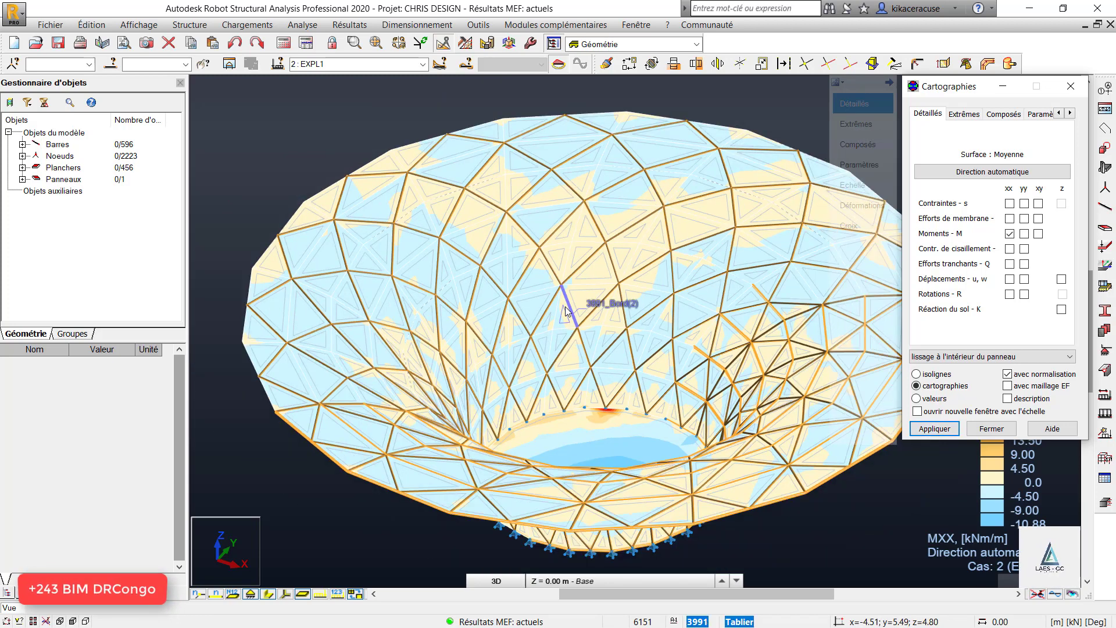
# View the xx moment map for case 7, Simulation du vent X- 35 m/s, and return to case 2, EXPL1.
pyautogui.click(424, 64)
pyautogui.click(374, 136)
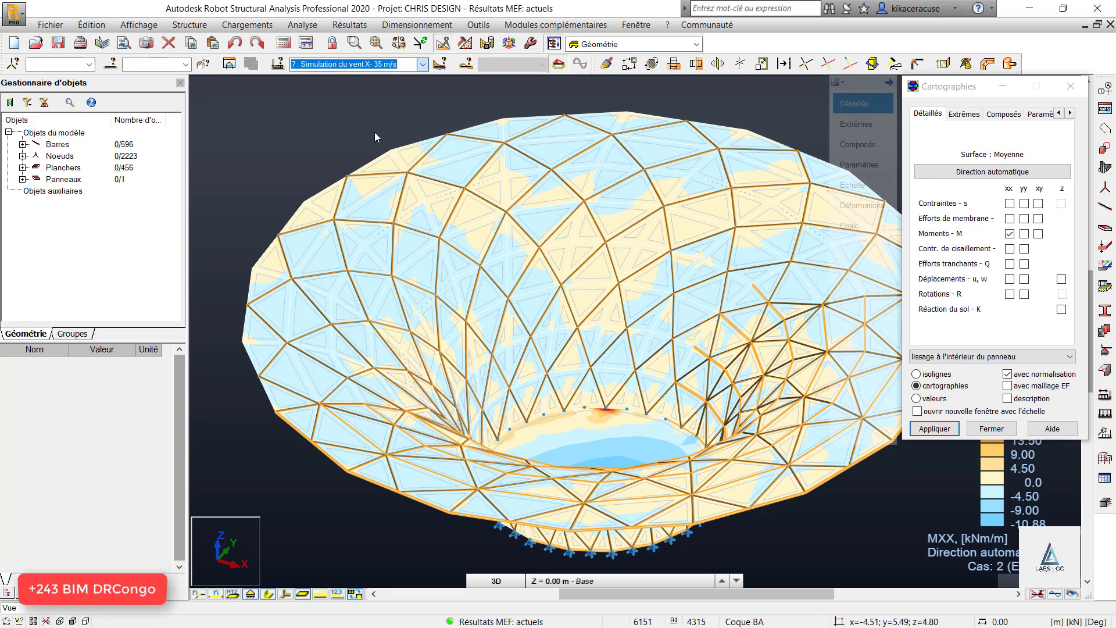
pyautogui.click(422, 64)
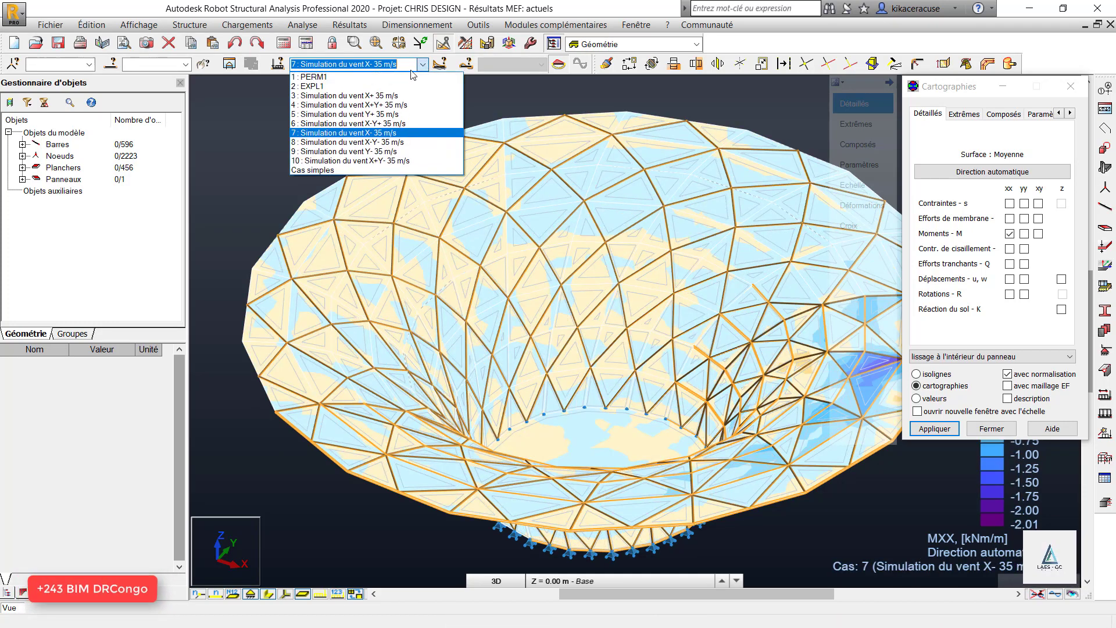
pyautogui.click(370, 87)
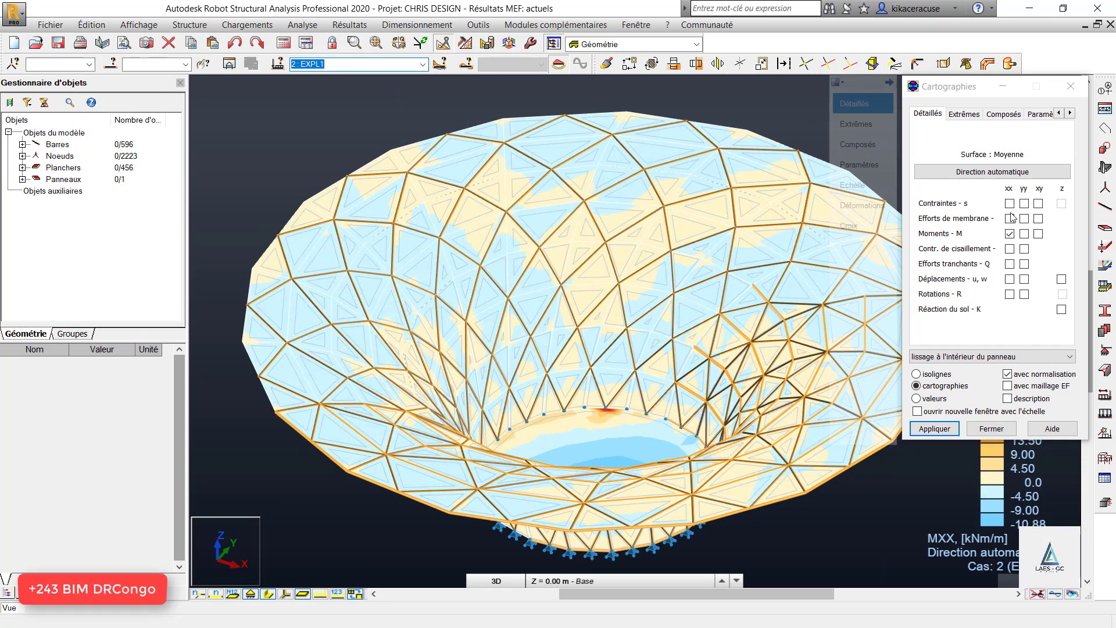
# Replace the moment map with the xx rotation map (Rotations - R) for case 2, EXPL1.
pyautogui.click(1010, 233)
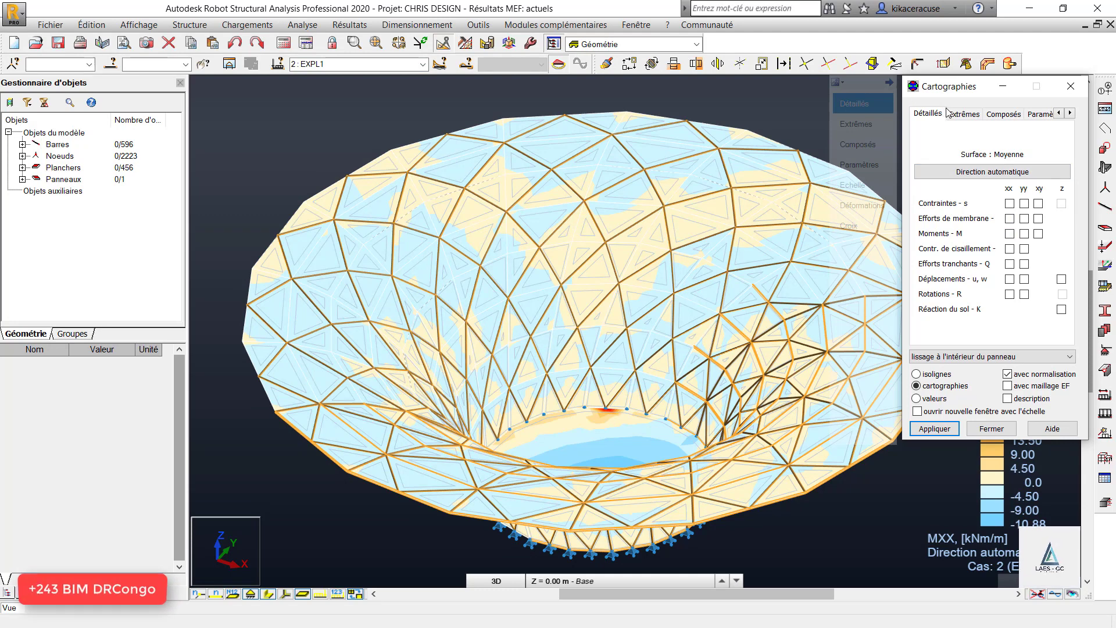
pyautogui.click(858, 144)
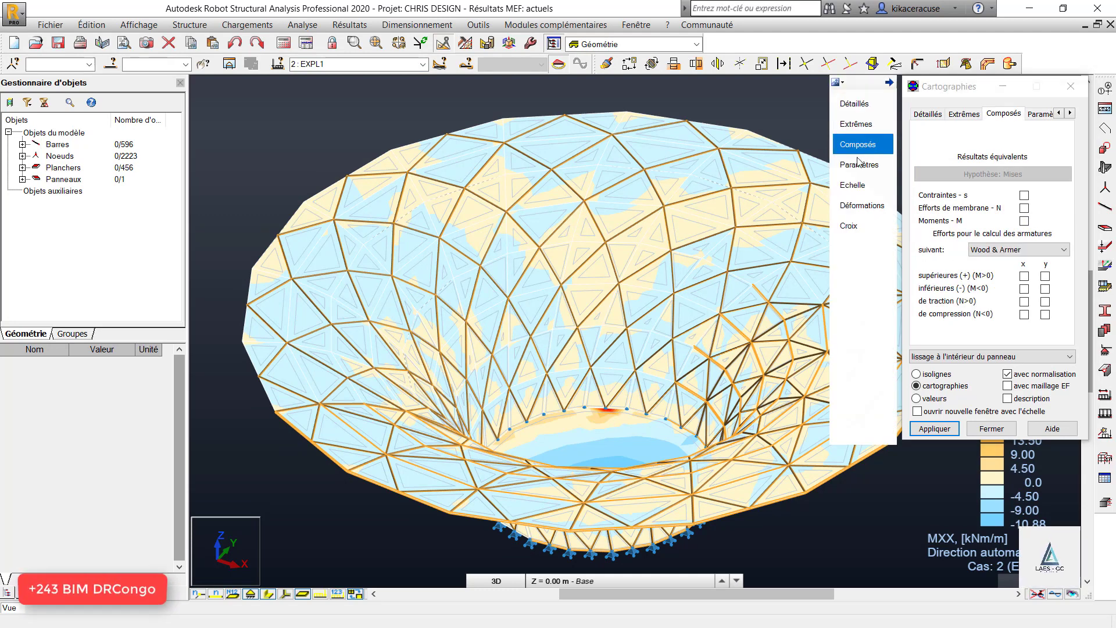
pyautogui.click(860, 125)
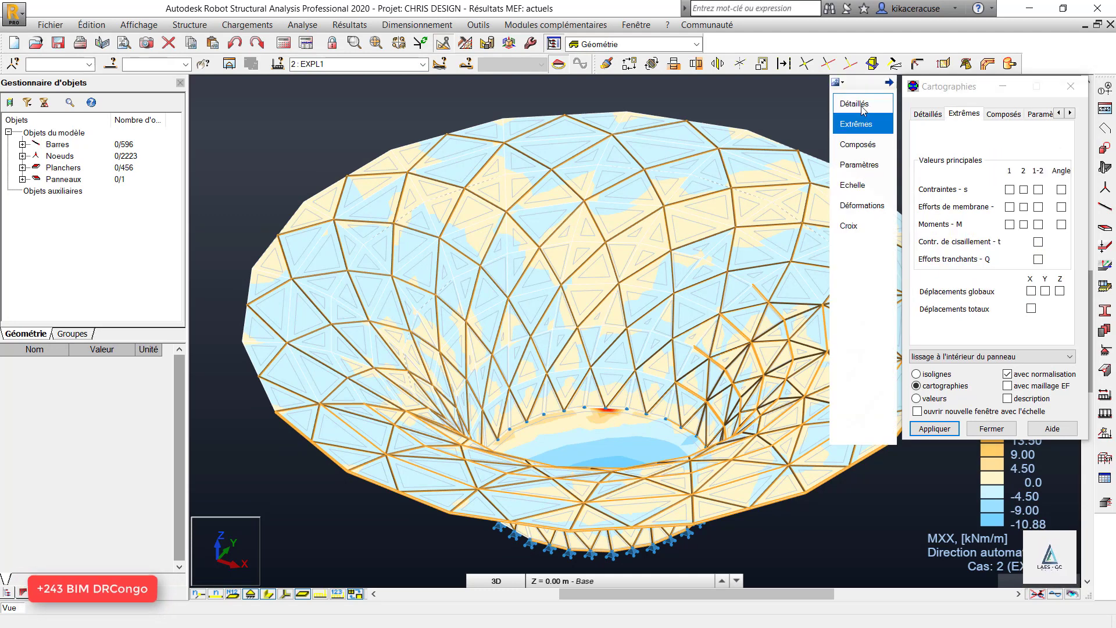
pyautogui.click(998, 114)
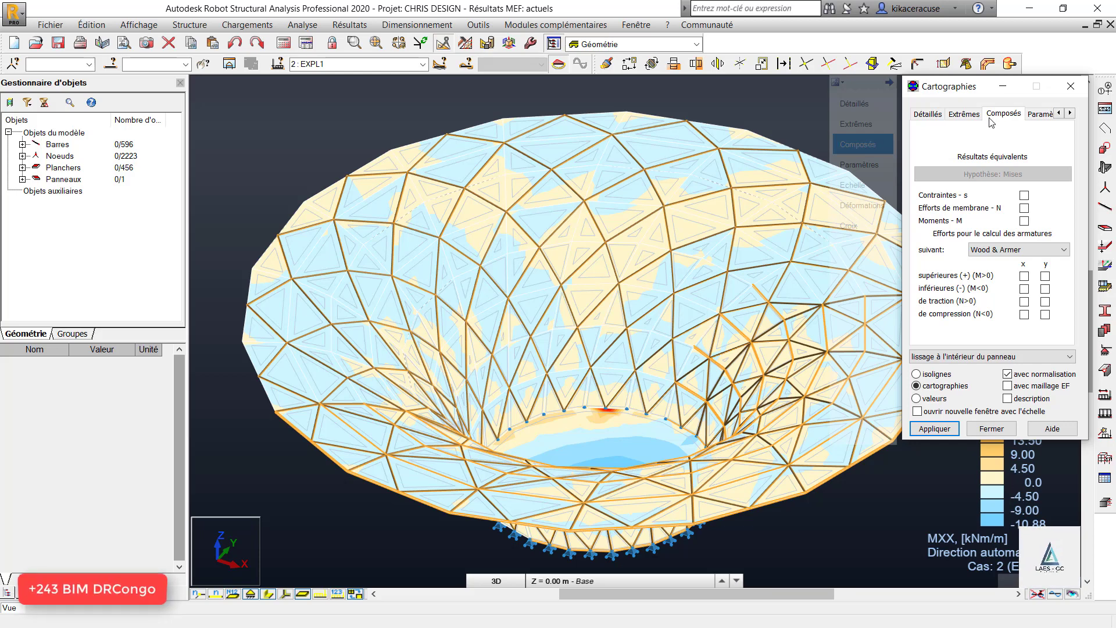
pyautogui.click(871, 106)
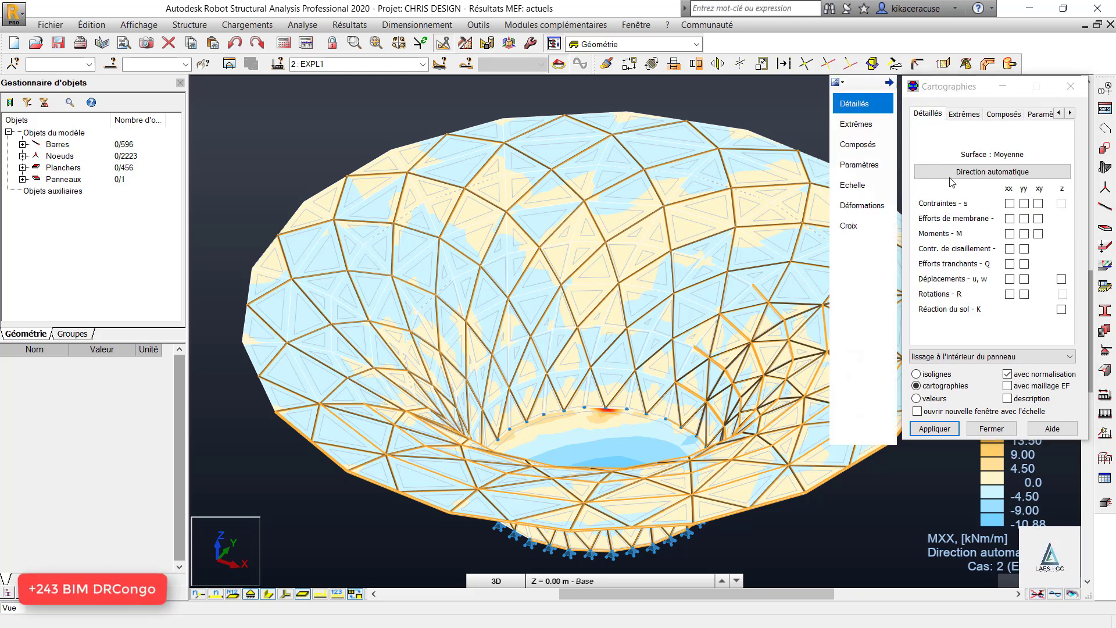
pyautogui.click(1010, 295)
pyautogui.click(935, 429)
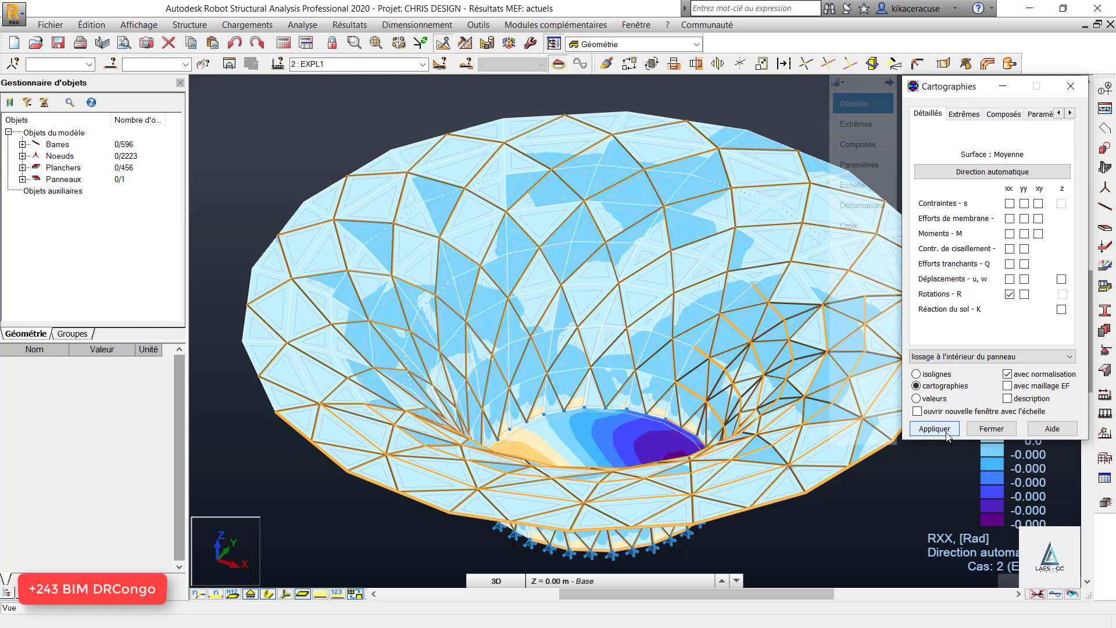
# Replace the rotation map with the xy stress map (Contraintes - s) for case 2, EXPL1.
pyautogui.click(1010, 294)
pyautogui.click(1038, 203)
pyautogui.click(946, 431)
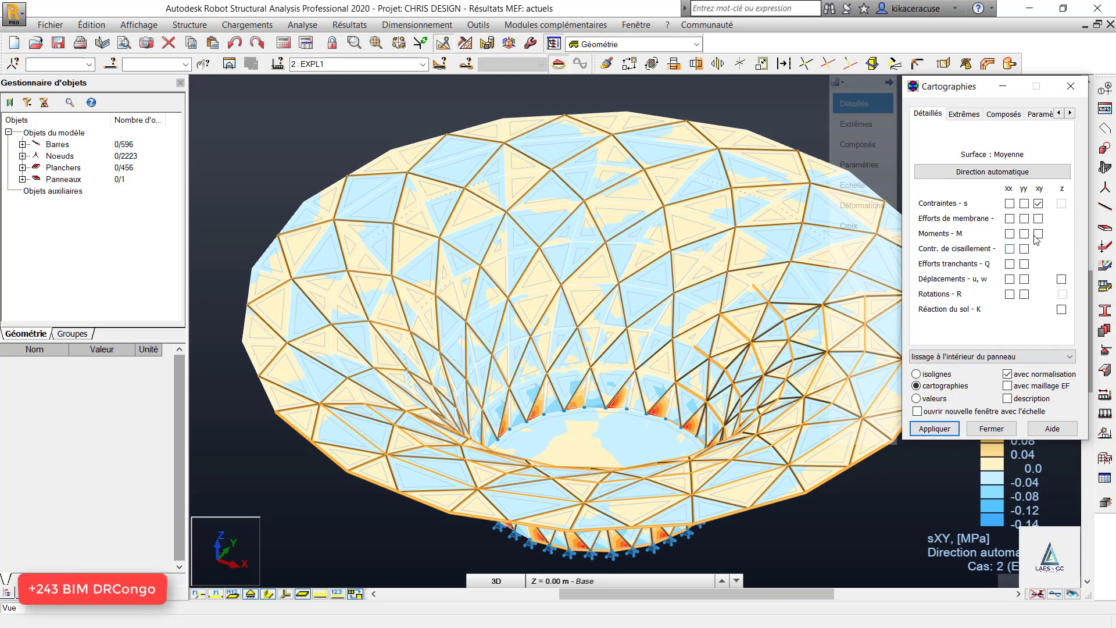
# Clear the xy stress map, close the map settings and rotate the model in 3D to a low side view of the funnel.
pyautogui.click(1038, 204)
pyautogui.click(946, 431)
pyautogui.click(1067, 90)
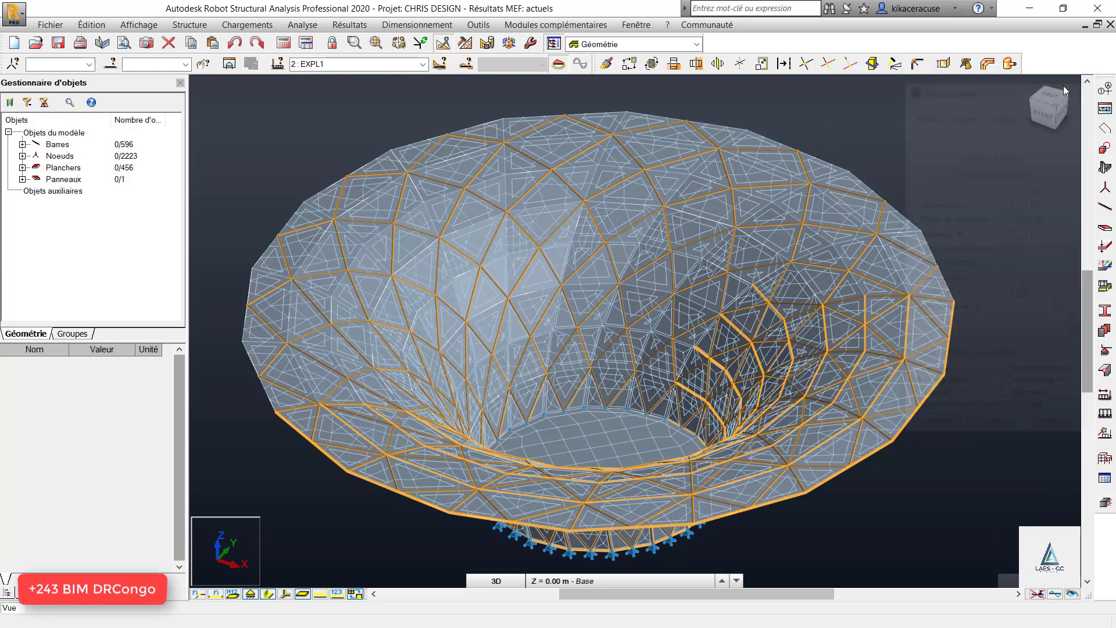
pyautogui.rightClick(1063, 116)
pyautogui.click(943, 174)
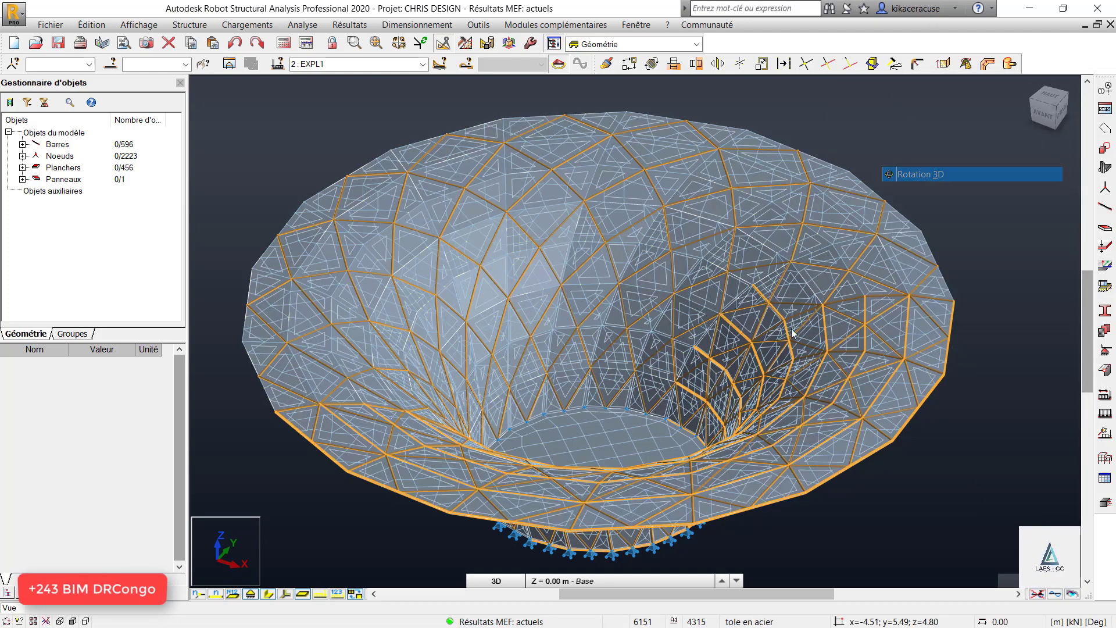
pyautogui.moveTo(746, 380); pyautogui.dragTo(749, 386)
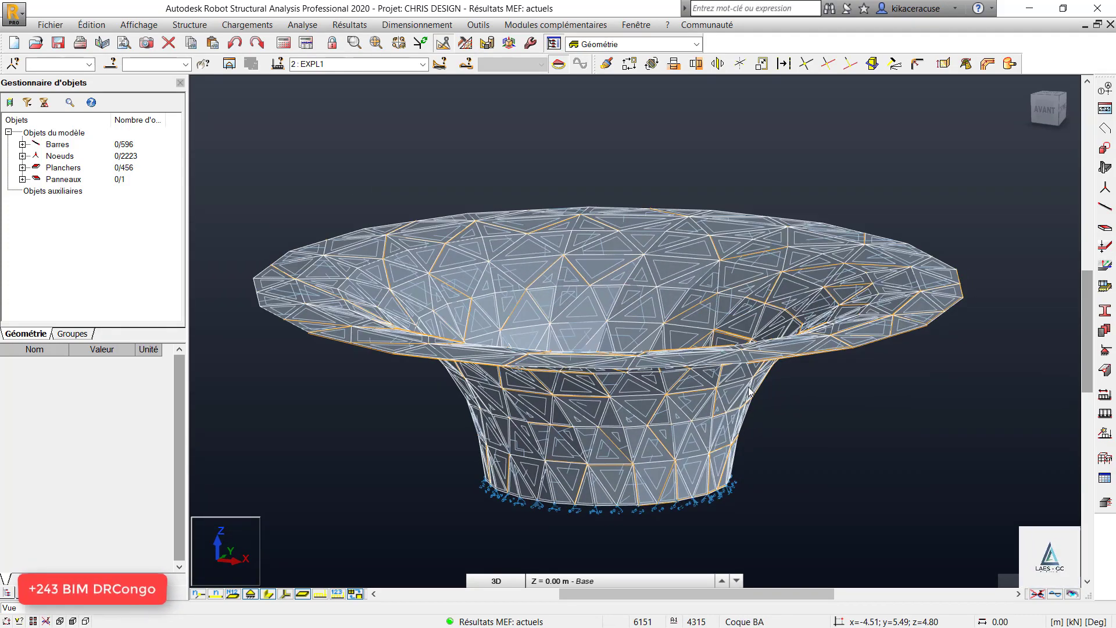
pyautogui.scroll(3, 717, 301)
pyautogui.scroll(-3, 686, 229)
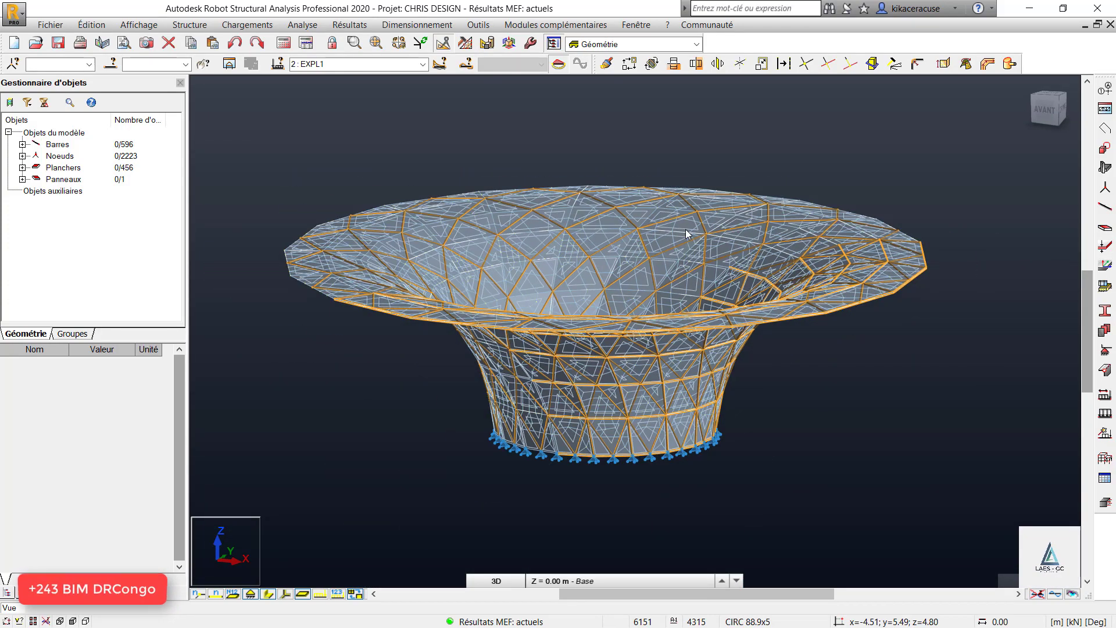
pyautogui.click(541, 25)
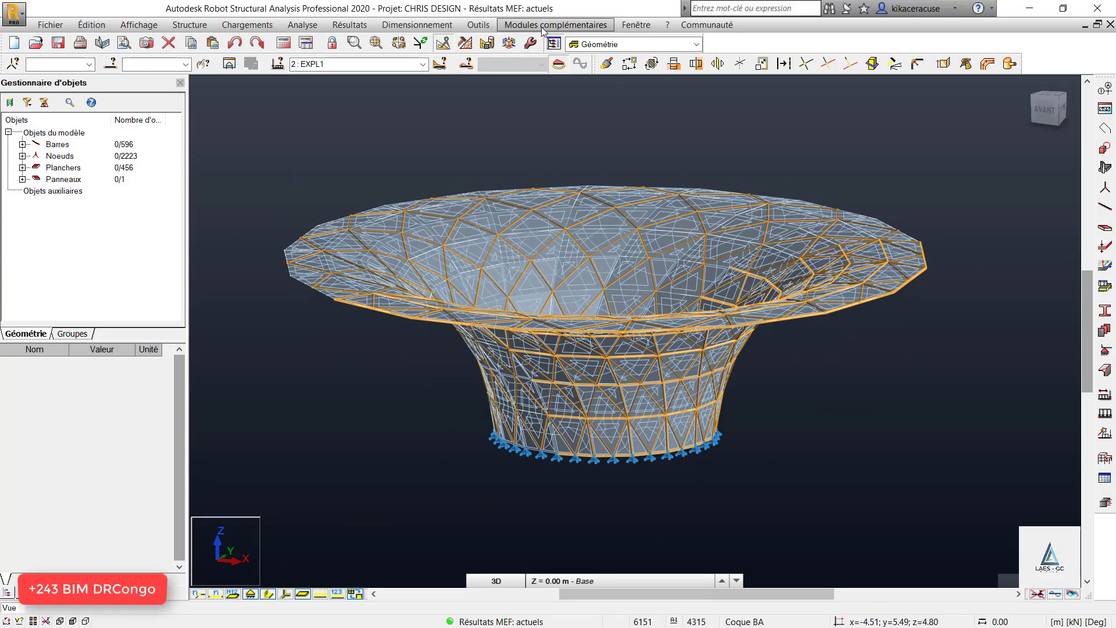
pyautogui.moveTo(566, 46)
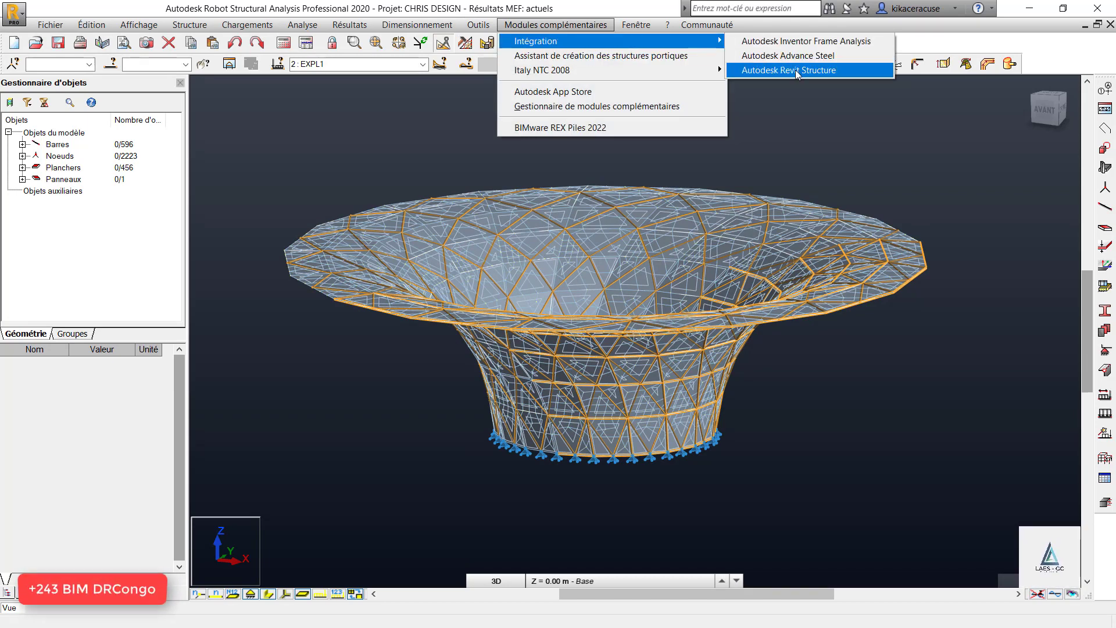
pyautogui.click(954, 198)
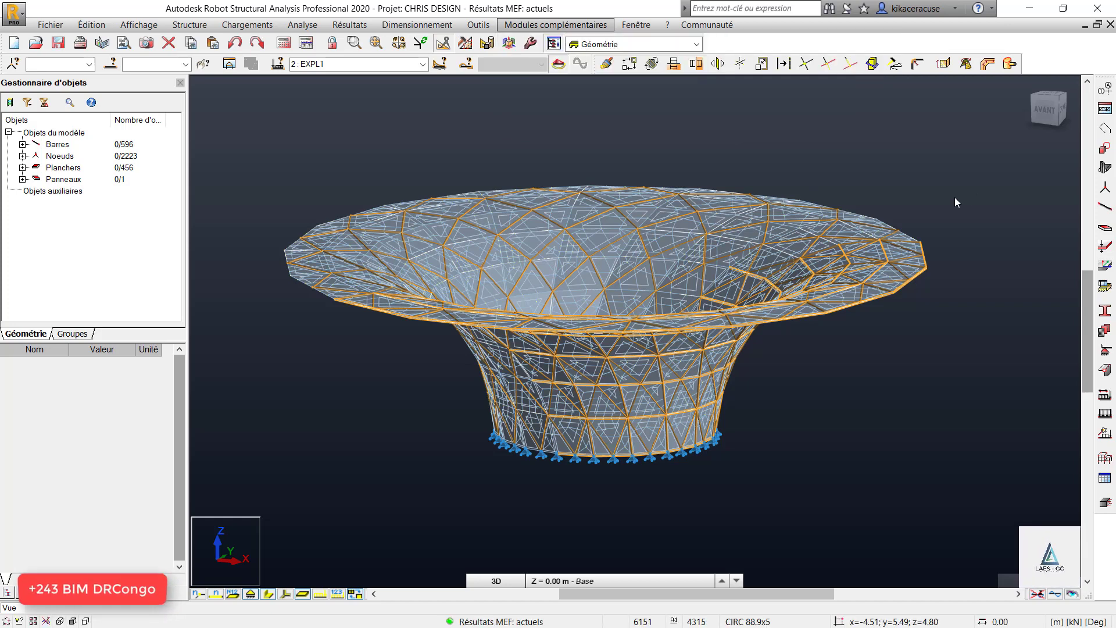
pyautogui.scroll(1, 701, 351)
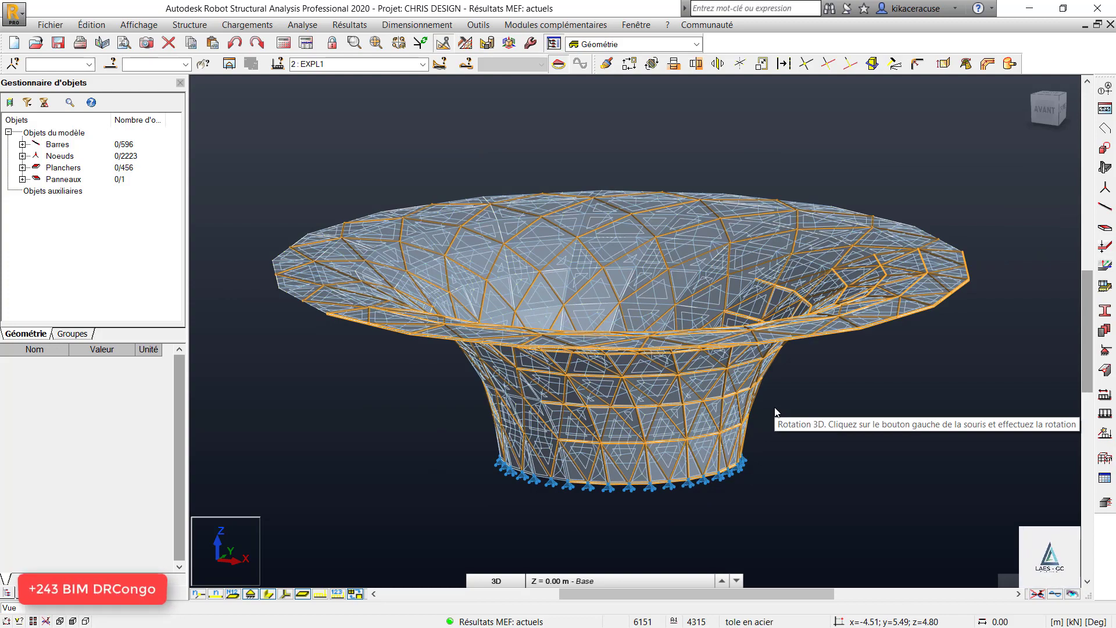
pyautogui.hotkey('alt', 'Tab')
pyautogui.hotkey('alt', 'Tab')
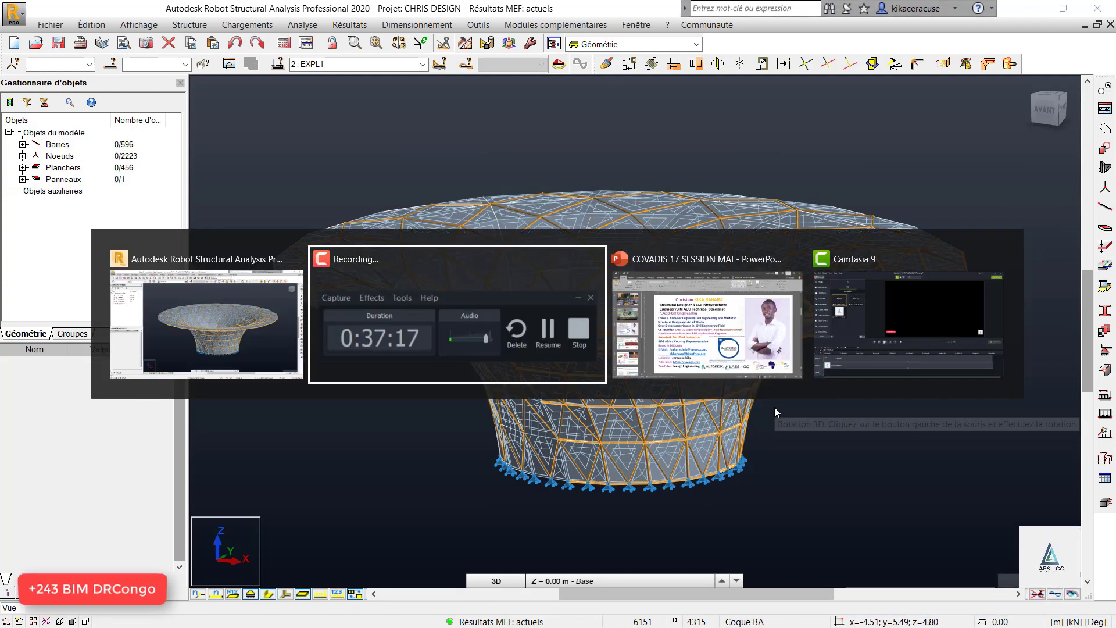